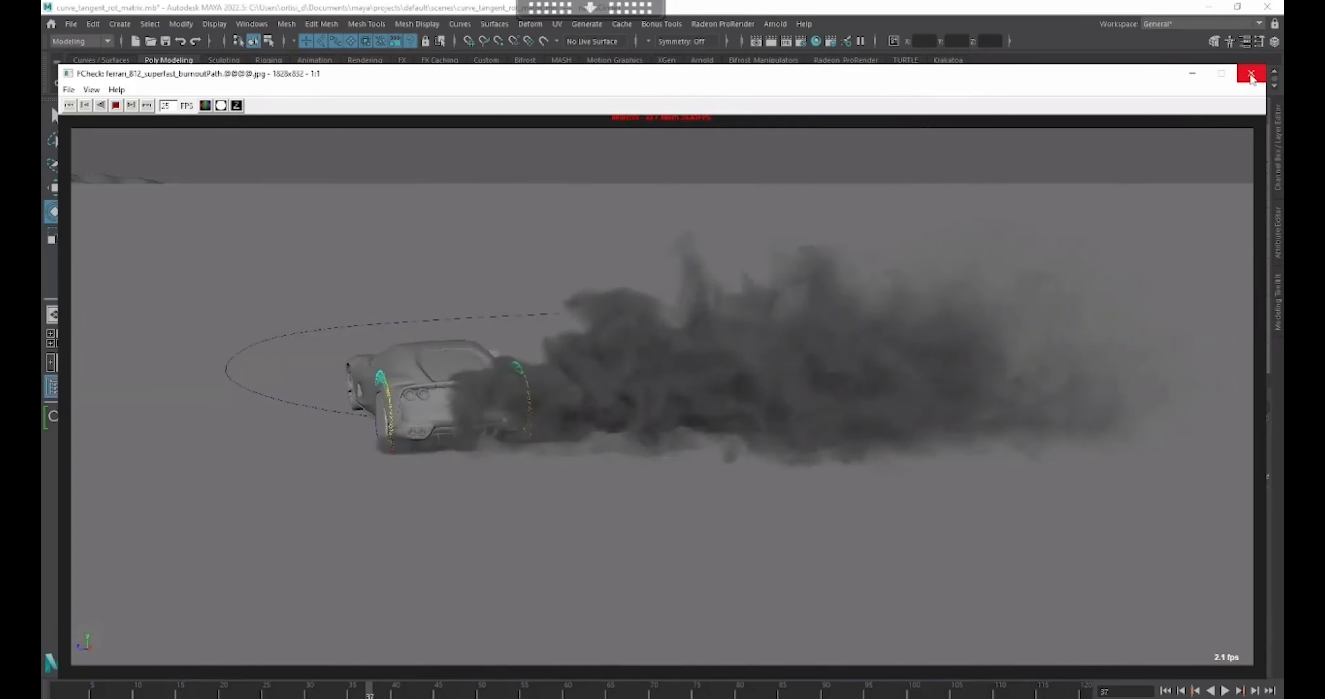
- Close the FCheck playblast viewer and rotate nurbsCircle1 to test how its velocity arrows follow the curve
{"action": "left_click", "coordinate": [1251, 75]}
{"action": "left_click_drag", "start_coordinate": [529, 285], "coordinate": [975, 290], "text": "alt"}
{"action": "left_click_drag", "start_coordinate": [347, 376], "coordinate": [349, 451]}
{"action": "left_click_drag", "start_coordinate": [793, 342], "coordinate": [775, 444], "text": "alt"}
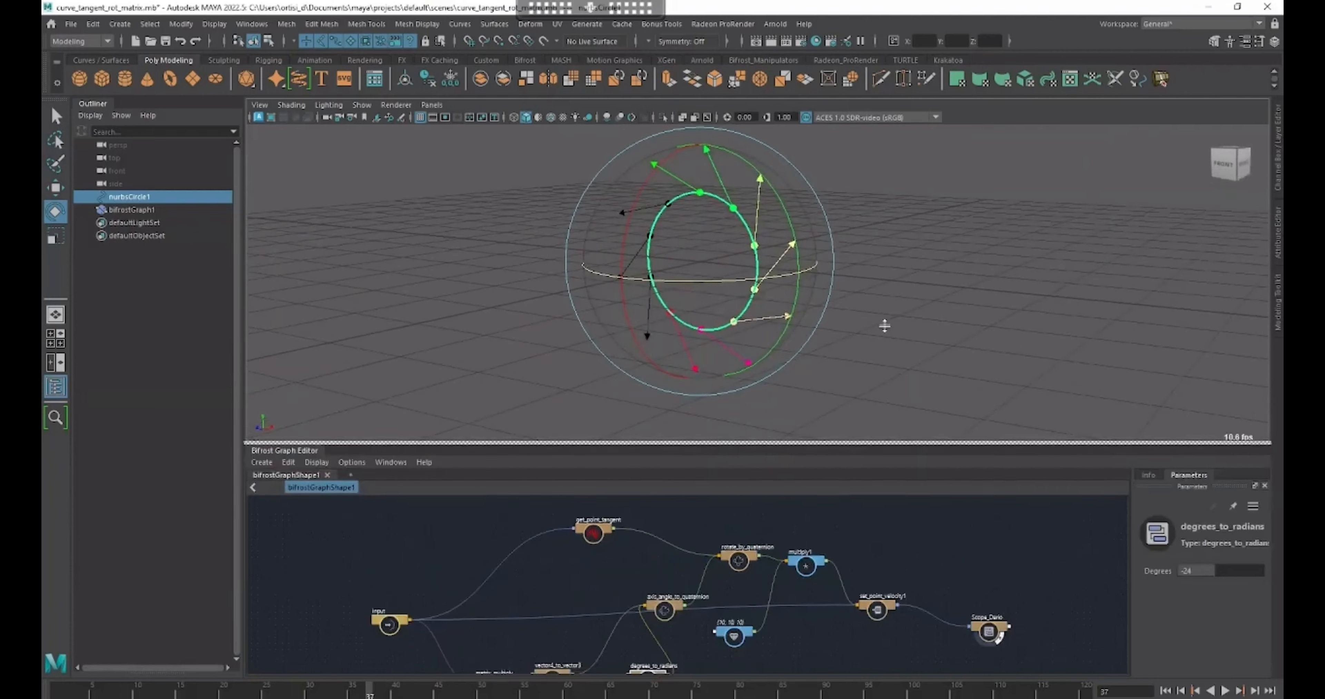
{"action": "left_click_drag", "start_coordinate": [885, 324], "coordinate": [839, 321], "text": "alt"}
{"action": "left_click_drag", "start_coordinate": [747, 343], "coordinate": [758, 413], "text": "alt"}
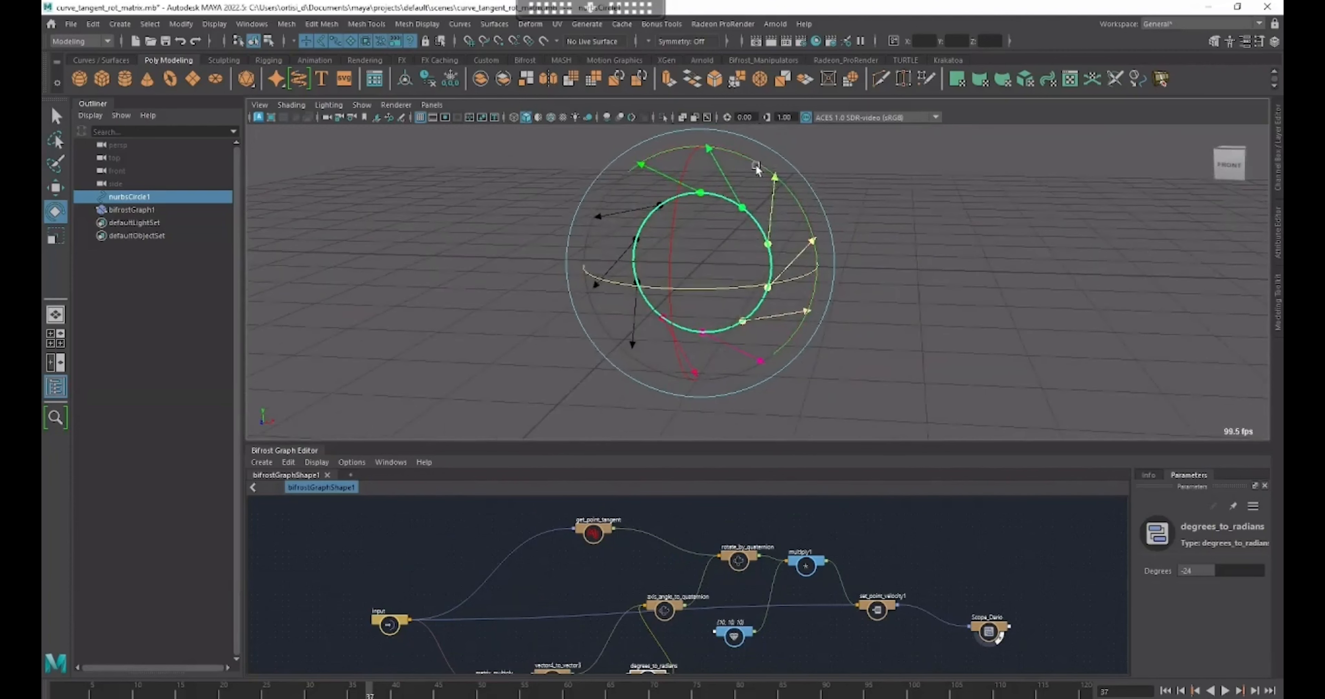
{"action": "left_click_drag", "start_coordinate": [759, 165], "coordinate": [795, 285]}
{"action": "left_click_drag", "start_coordinate": [982, 344], "coordinate": [899, 354], "text": "alt"}
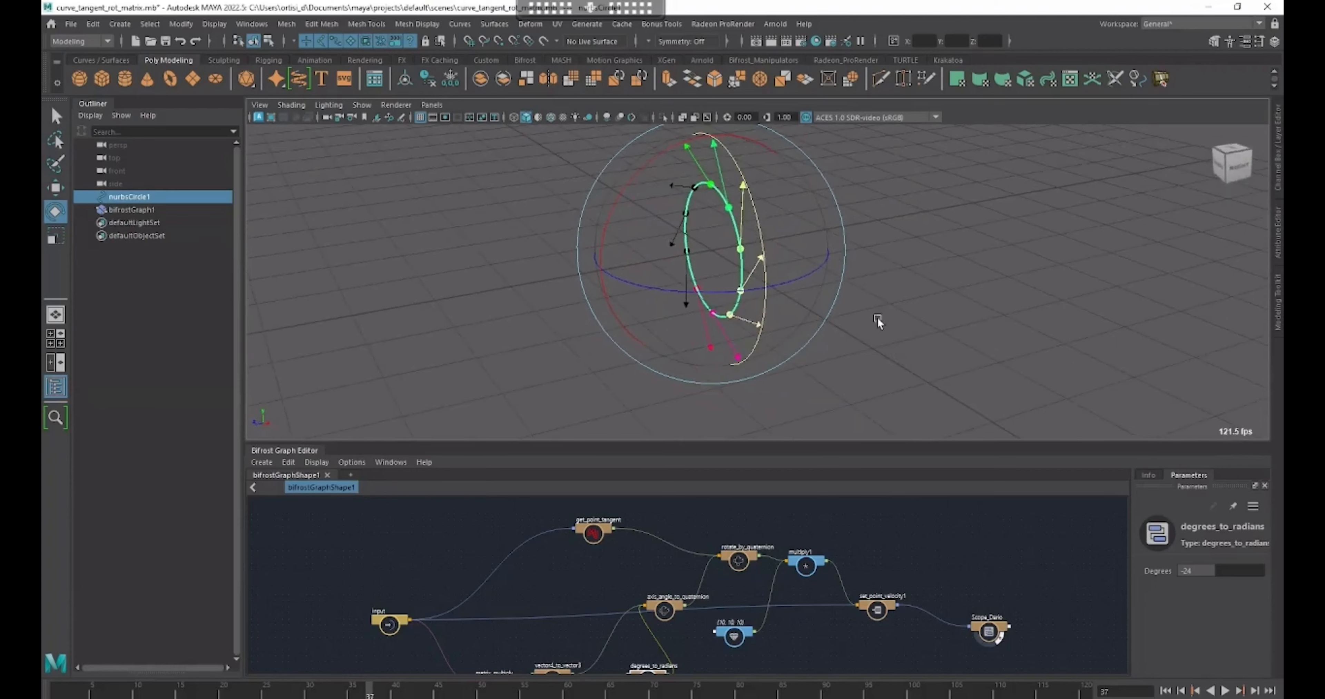
- Disconnect vector4_to_vector3 from axis_angle_to_quaternion and rotate nurbsCircle1 to test the velocity arrows without that axis
{"action": "middle_click_drag", "start_coordinate": [905, 541], "coordinate": [956, 481], "text": "alt"}
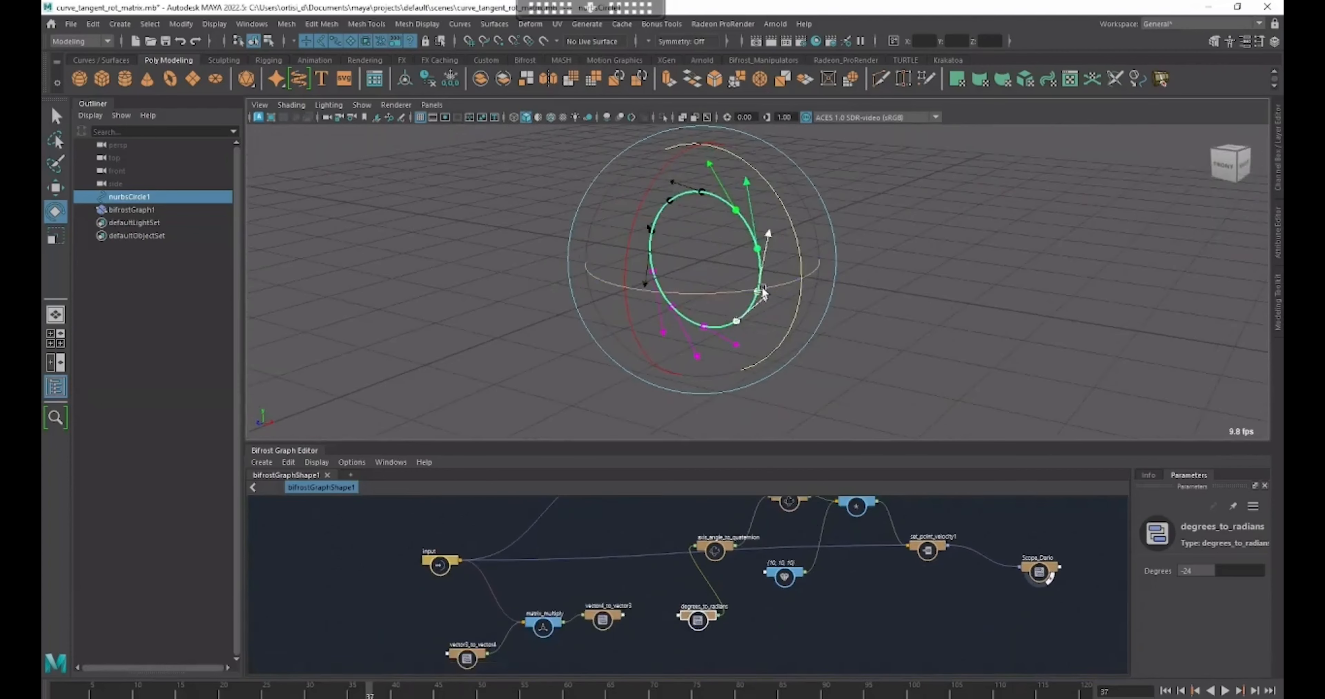
{"action": "left_click_drag", "start_coordinate": [763, 293], "coordinate": [720, 365]}
{"action": "left_click_drag", "start_coordinate": [736, 298], "coordinate": [819, 320]}
{"action": "left_click_drag", "start_coordinate": [894, 356], "coordinate": [851, 337], "text": "alt"}
{"action": "left_click_drag", "start_coordinate": [783, 258], "coordinate": [846, 270], "text": "alt"}
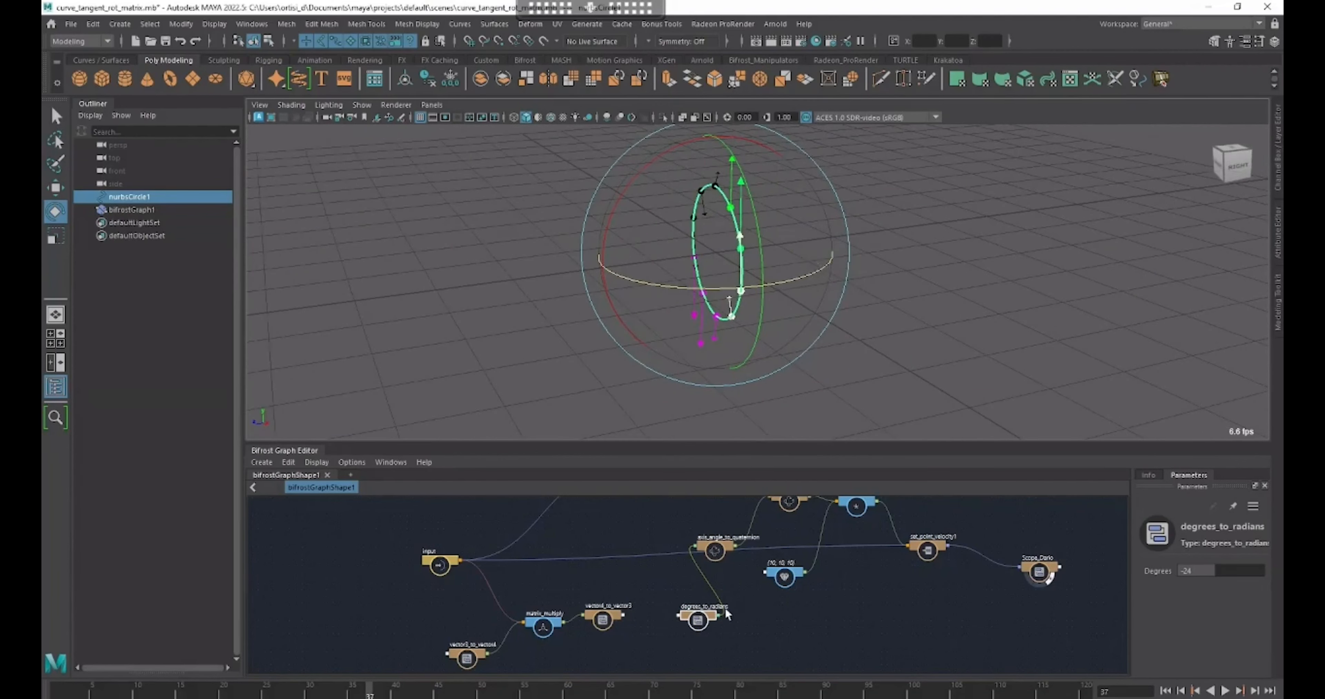
- Reconnect the vector3 output of vector4_to_vector3 to the axis input of axis_angle_to_quaternion
{"action": "middle_click_drag", "start_coordinate": [746, 604], "coordinate": [718, 609]}
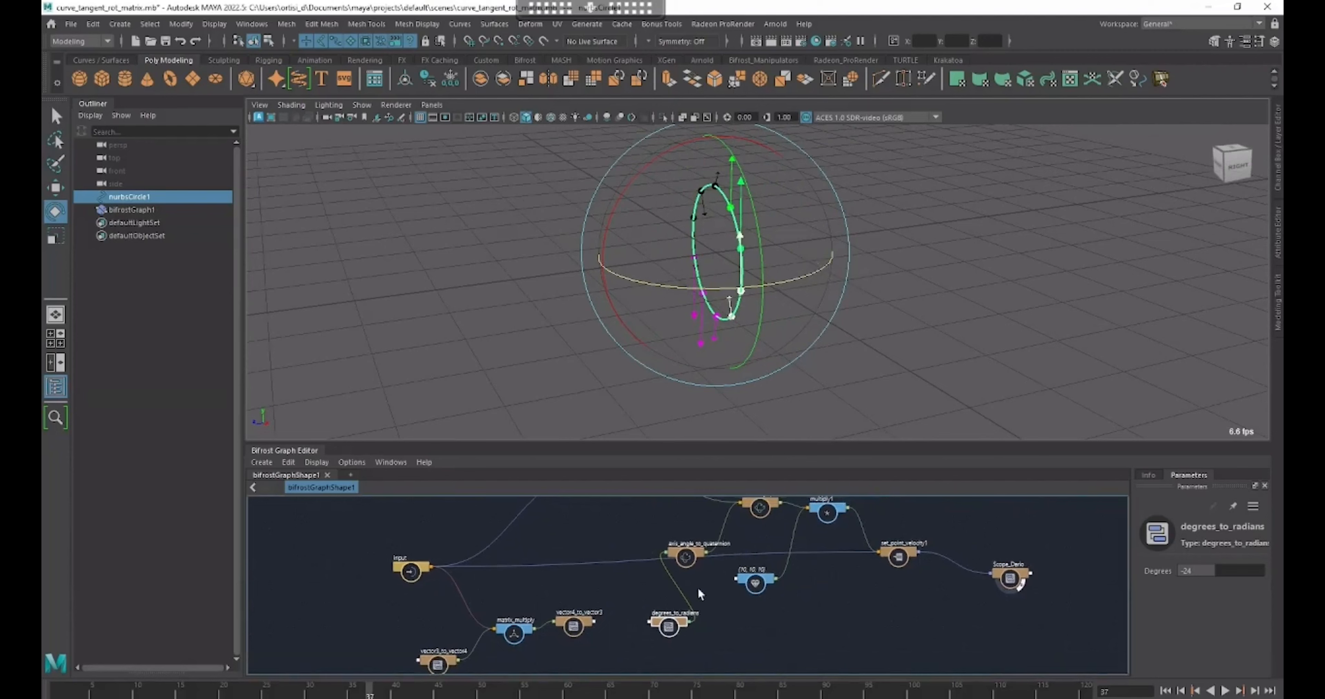
{"action": "scroll", "coordinate": [699, 591], "scroll_direction": "up", "scroll_amount": 3}
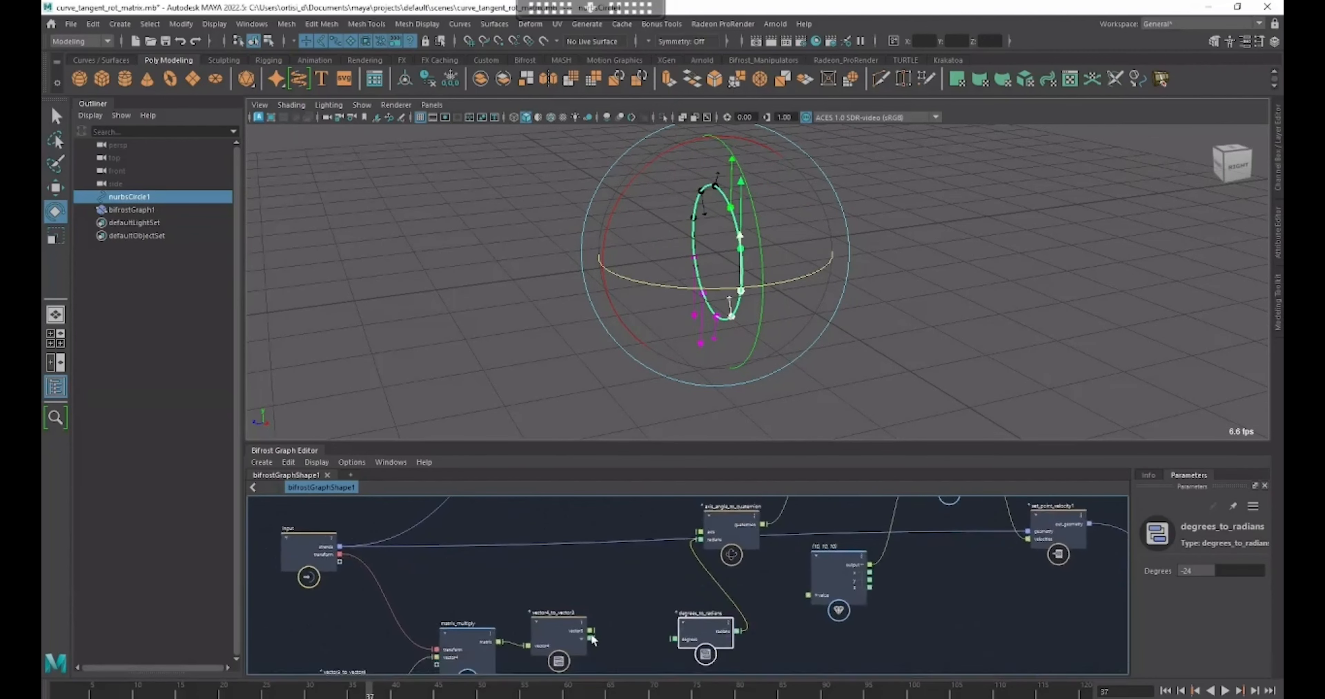
{"action": "left_click_drag", "start_coordinate": [695, 535], "coordinate": [698, 530]}
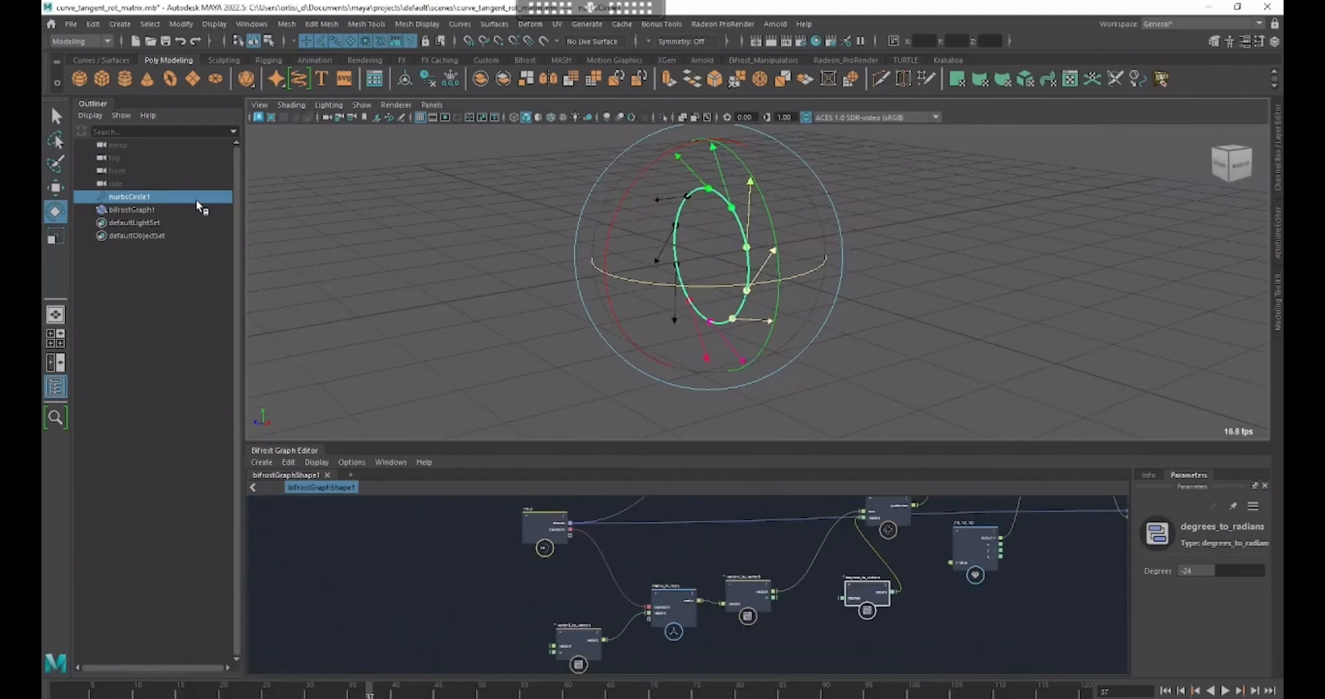
- Select nurbsCircle1 and follow the graph from the input node to get_point_tangent and rotate_by_quaternion
{"action": "left_click", "coordinate": [197, 199]}
{"action": "middle_click_drag", "start_coordinate": [663, 555], "coordinate": [505, 623], "text": "alt"}
{"action": "middle_click_drag", "start_coordinate": [783, 591], "coordinate": [664, 614], "text": "alt"}
{"action": "right_click_drag", "start_coordinate": [715, 524], "coordinate": [771, 565], "text": "alt"}
{"action": "middle_click_drag", "start_coordinate": [802, 581], "coordinate": [857, 611], "text": "alt"}
{"action": "right_click_drag", "start_coordinate": [712, 576], "coordinate": [719, 546], "text": "alt"}
{"action": "middle_click_drag", "start_coordinate": [702, 592], "coordinate": [694, 579], "text": "alt"}
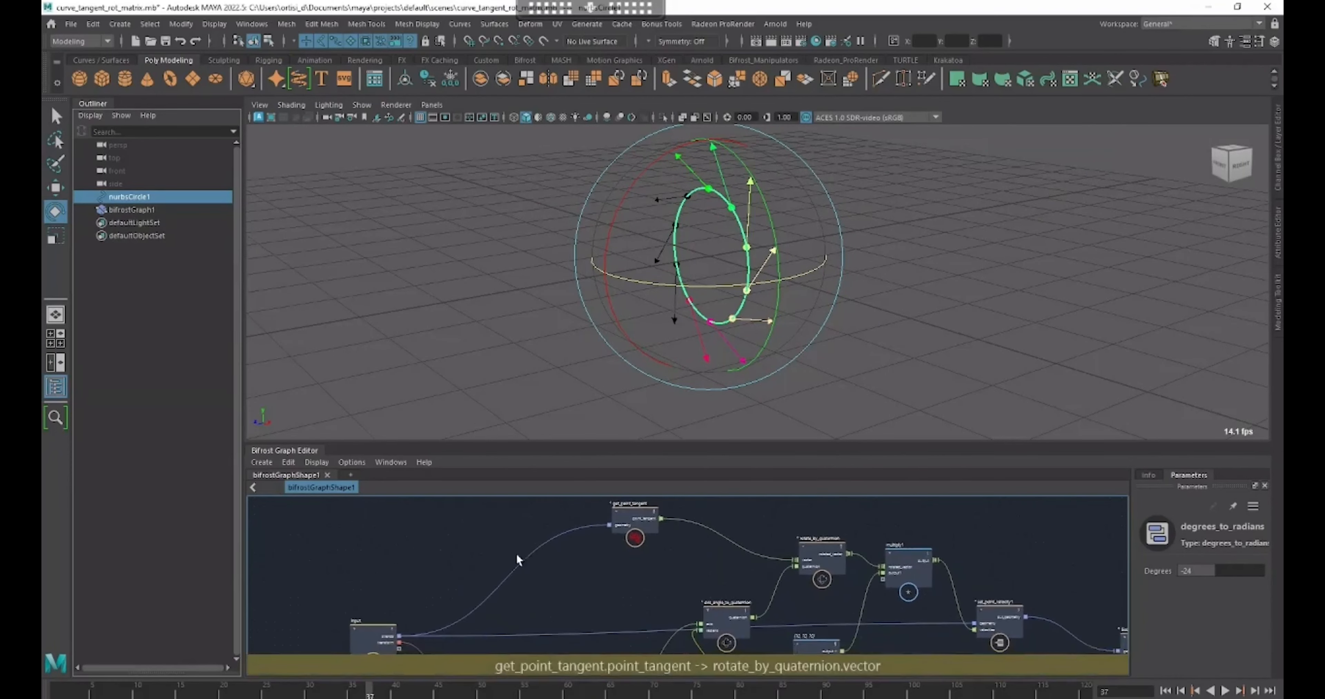
- Search the Bifrost node list for "tange" and close it without adding a node
{"action": "left_click", "coordinate": [476, 549]}
{"action": "key", "text": "Tab"}
{"action": "type", "text": "tange"}
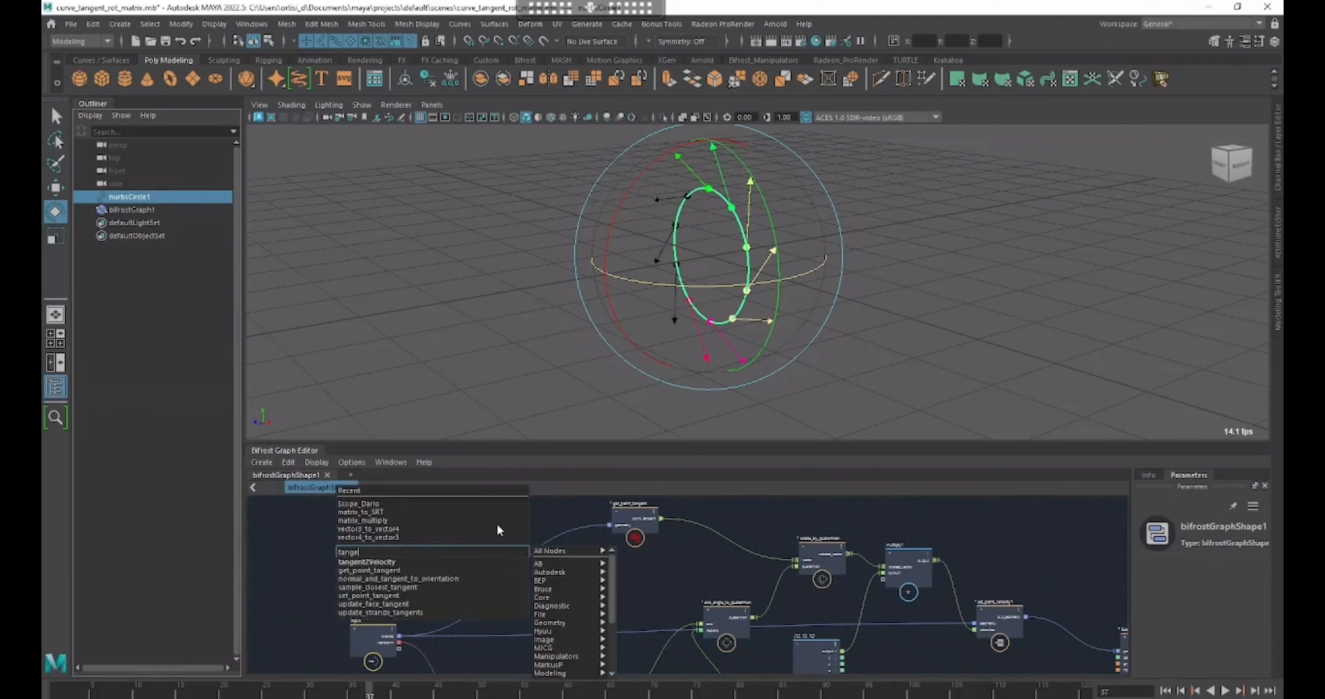
{"action": "left_click", "coordinate": [553, 515]}
- Examine the get_point_tangent node and the strand conversion options of the input node feeding it
{"action": "middle_click_drag", "start_coordinate": [659, 580], "coordinate": [640, 582], "text": "alt"}
{"action": "left_click_drag", "start_coordinate": [621, 531], "coordinate": [601, 541]}
{"action": "scroll", "coordinate": [610, 577], "scroll_direction": "up", "scroll_amount": 4}
{"action": "middle_click_drag", "start_coordinate": [606, 586], "coordinate": [639, 632], "text": "alt"}
{"action": "left_click_drag", "start_coordinate": [627, 556], "coordinate": [626, 570]}
{"action": "middle_click_drag", "start_coordinate": [692, 574], "coordinate": [712, 558], "text": "alt"}
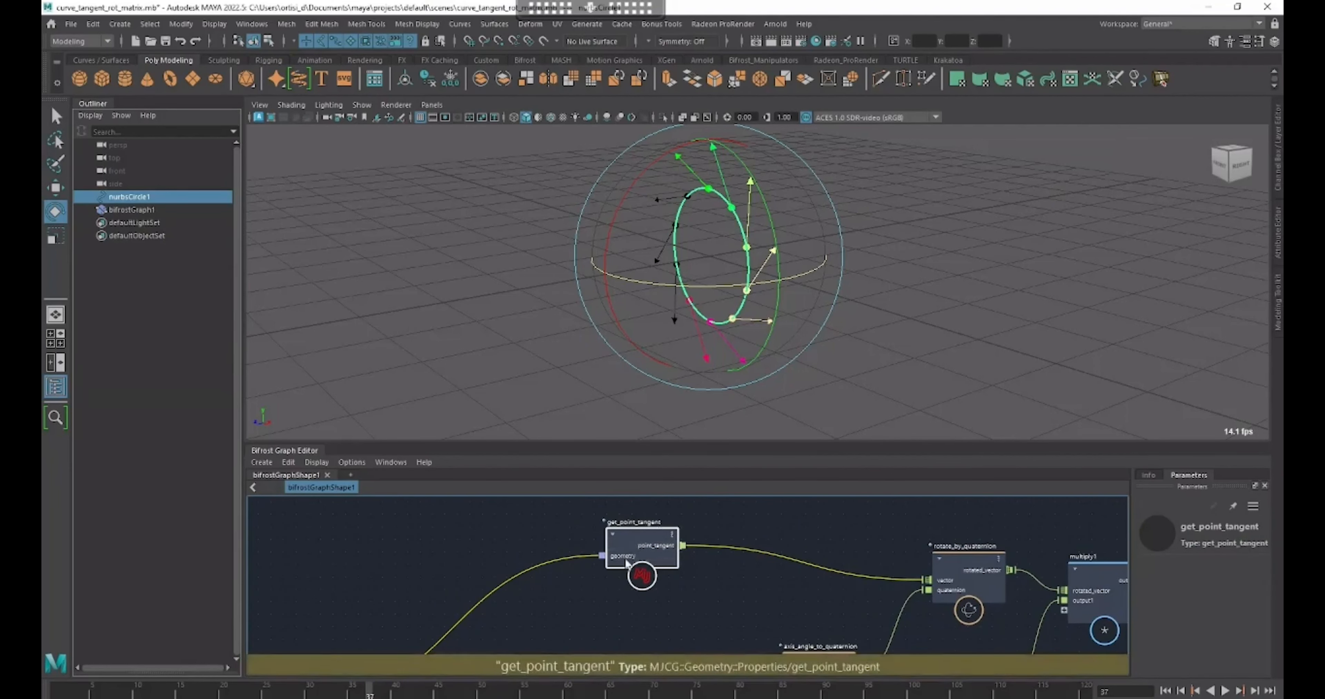
{"action": "scroll", "coordinate": [668, 555], "scroll_direction": "down", "scroll_amount": 5}
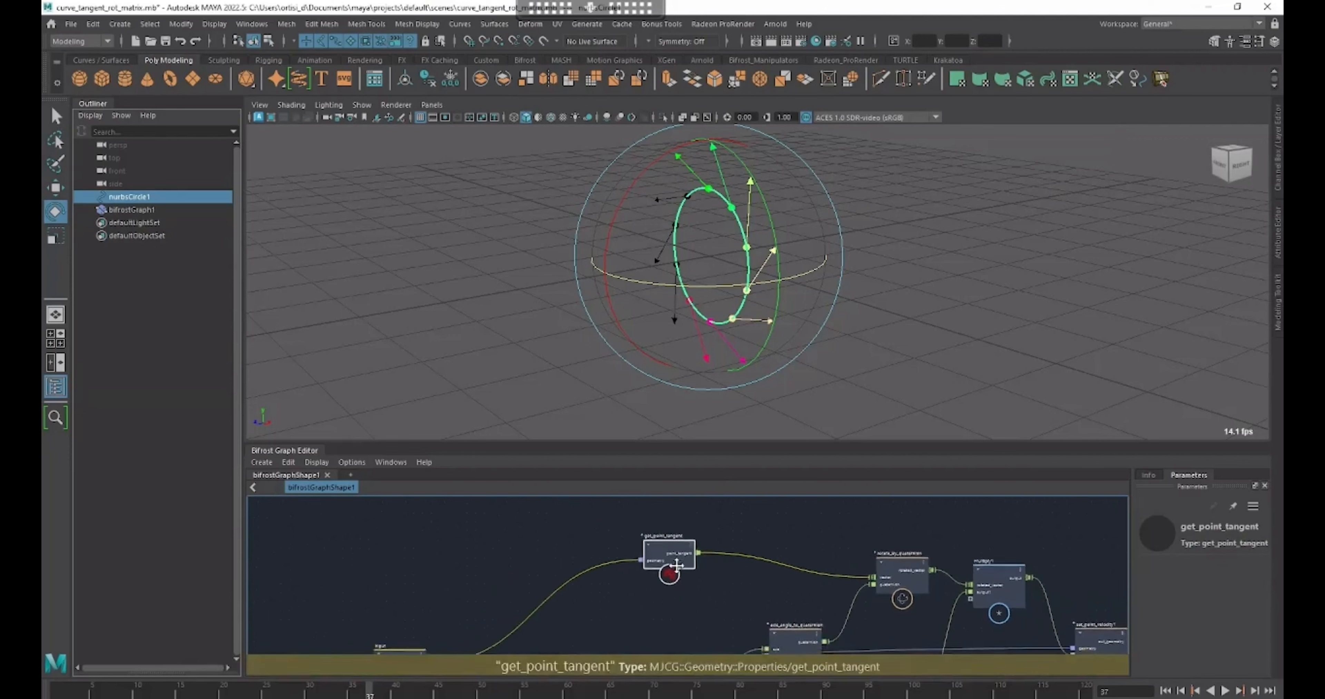
{"action": "middle_click_drag", "start_coordinate": [675, 556], "coordinate": [700, 524]}
{"action": "left_click", "coordinate": [425, 612]}
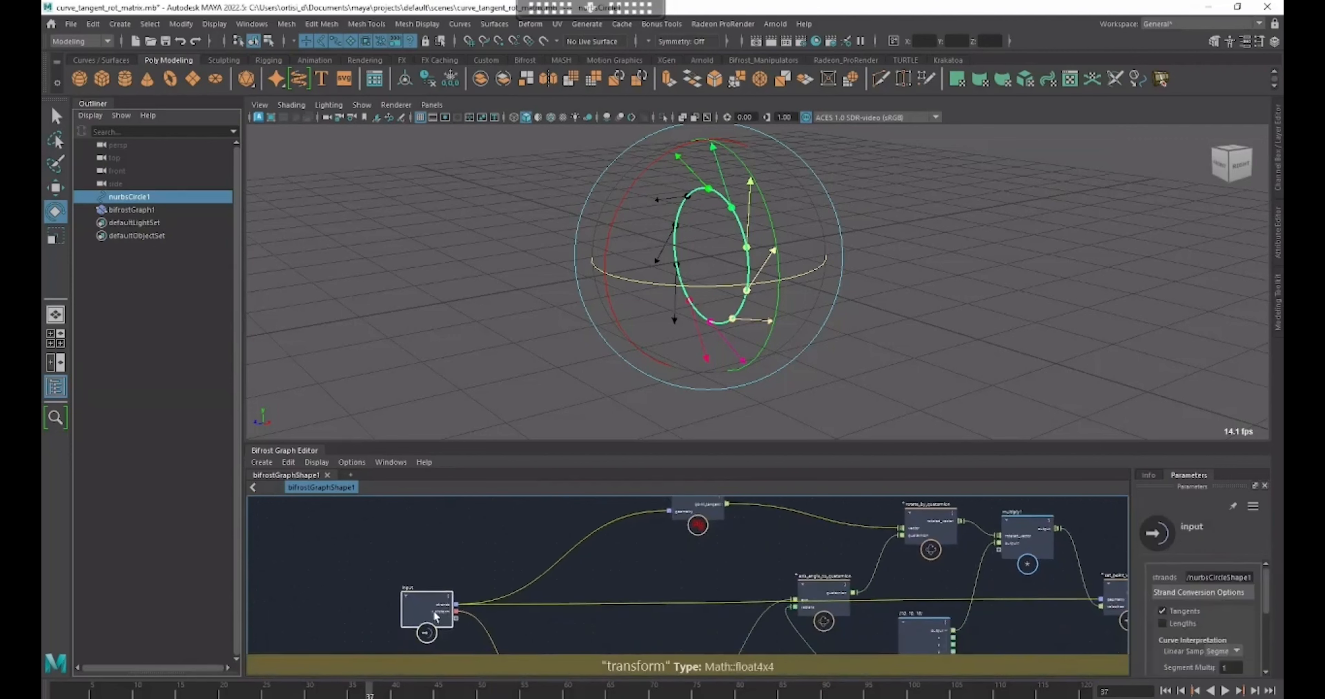
{"action": "middle_click_drag", "start_coordinate": [750, 585], "coordinate": [734, 600]}
{"action": "left_click", "coordinate": [685, 530]}
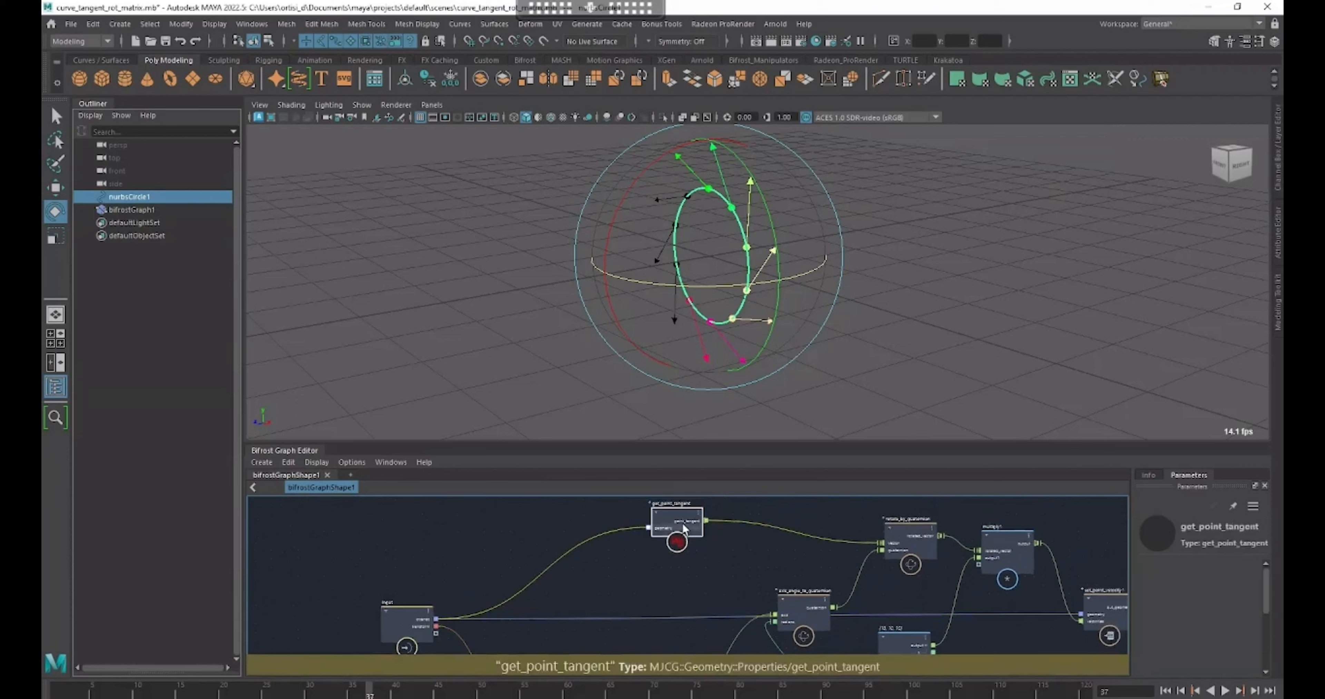
{"action": "scroll", "coordinate": [720, 545], "scroll_direction": "down", "scroll_amount": 2}
{"action": "middle_click_drag", "start_coordinate": [701, 554], "coordinate": [643, 549]}
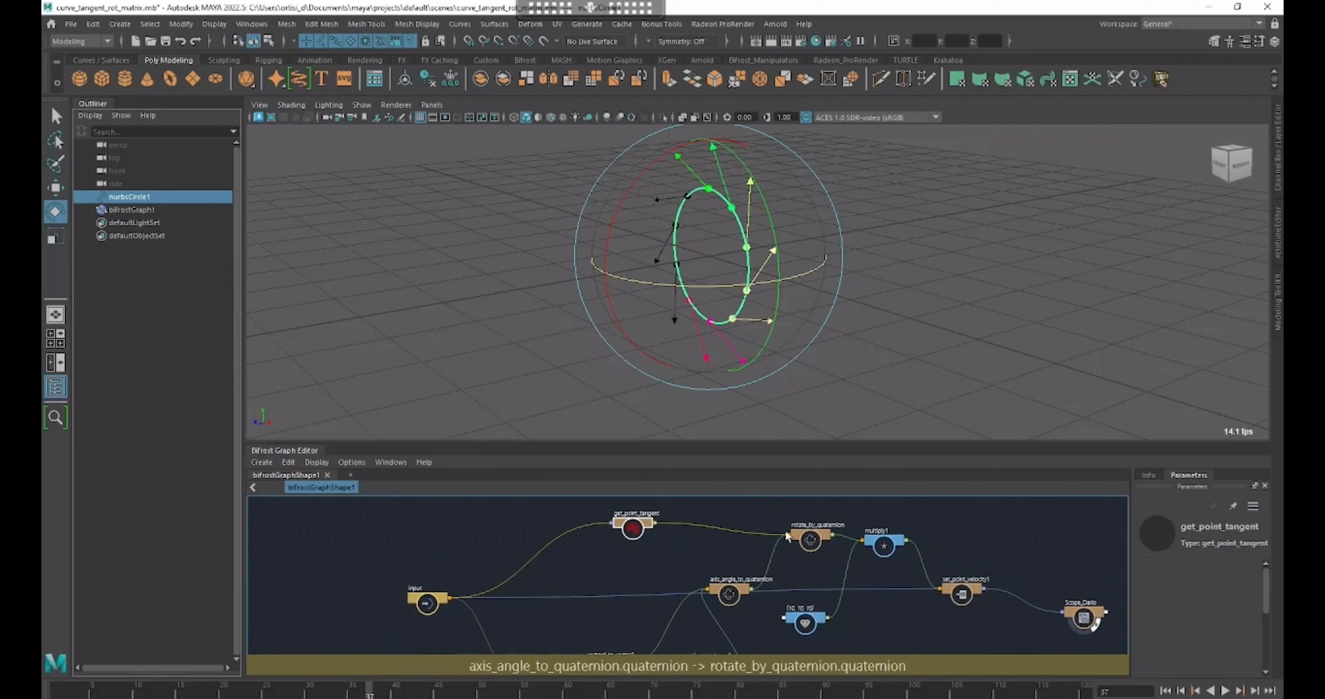
- Trace the chain from axis_angle_to_quaternion through multiply1 to set_point_velocity1 and inspect the value2 multiplier node
{"action": "middle_click_drag", "start_coordinate": [811, 543], "coordinate": [801, 533]}
{"action": "middle_click_drag", "start_coordinate": [805, 576], "coordinate": [809, 558]}
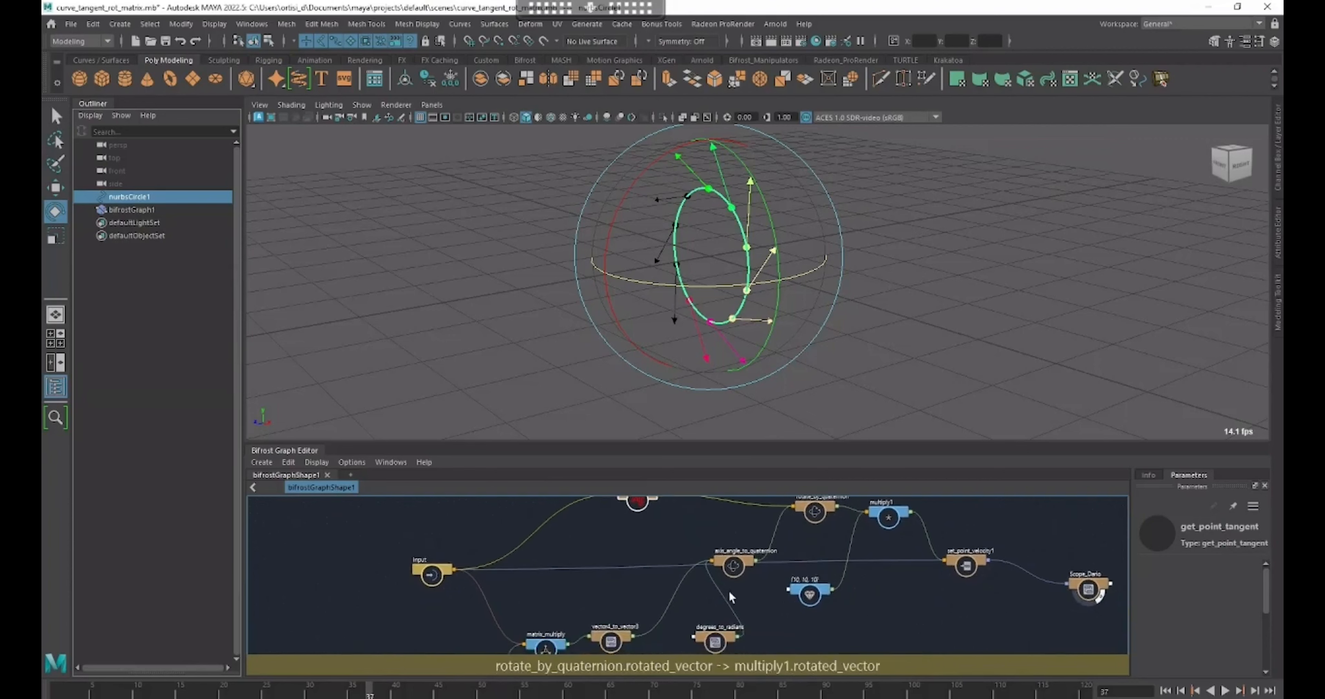
{"action": "middle_click_drag", "start_coordinate": [740, 599], "coordinate": [784, 592]}
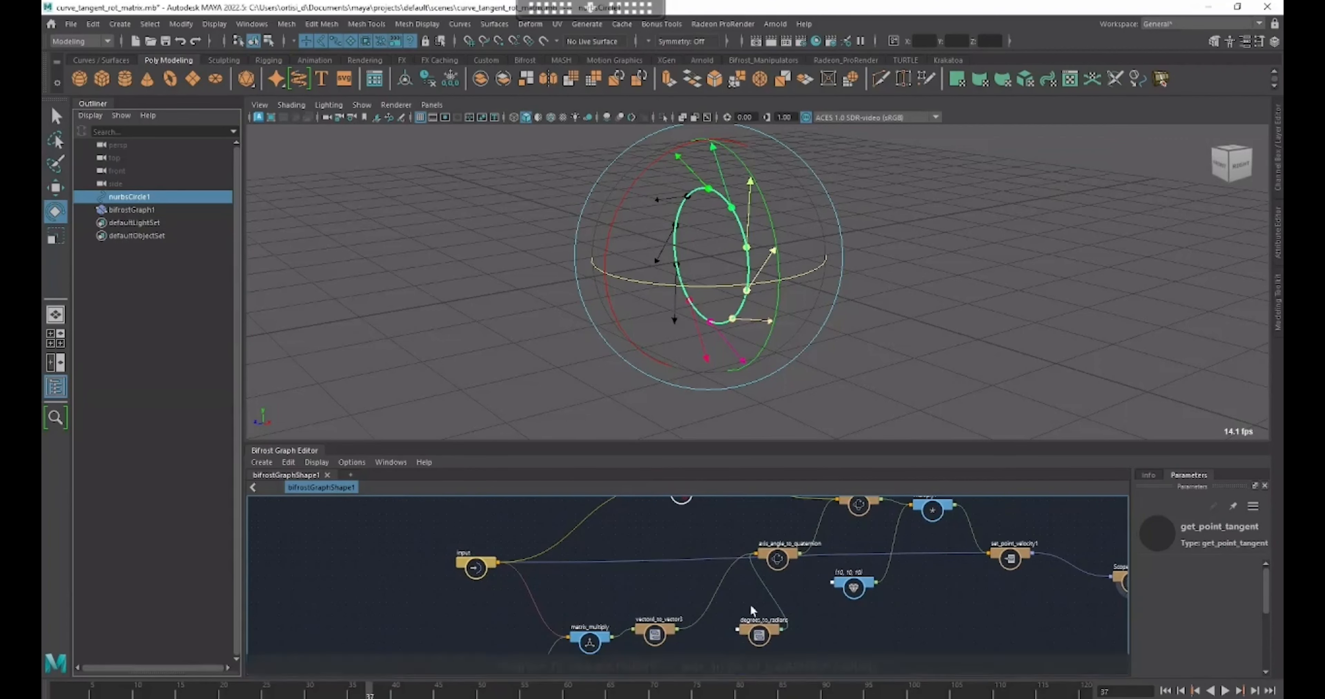
{"action": "middle_click_drag", "start_coordinate": [792, 604], "coordinate": [761, 602]}
{"action": "middle_click_drag", "start_coordinate": [835, 575], "coordinate": [814, 594]}
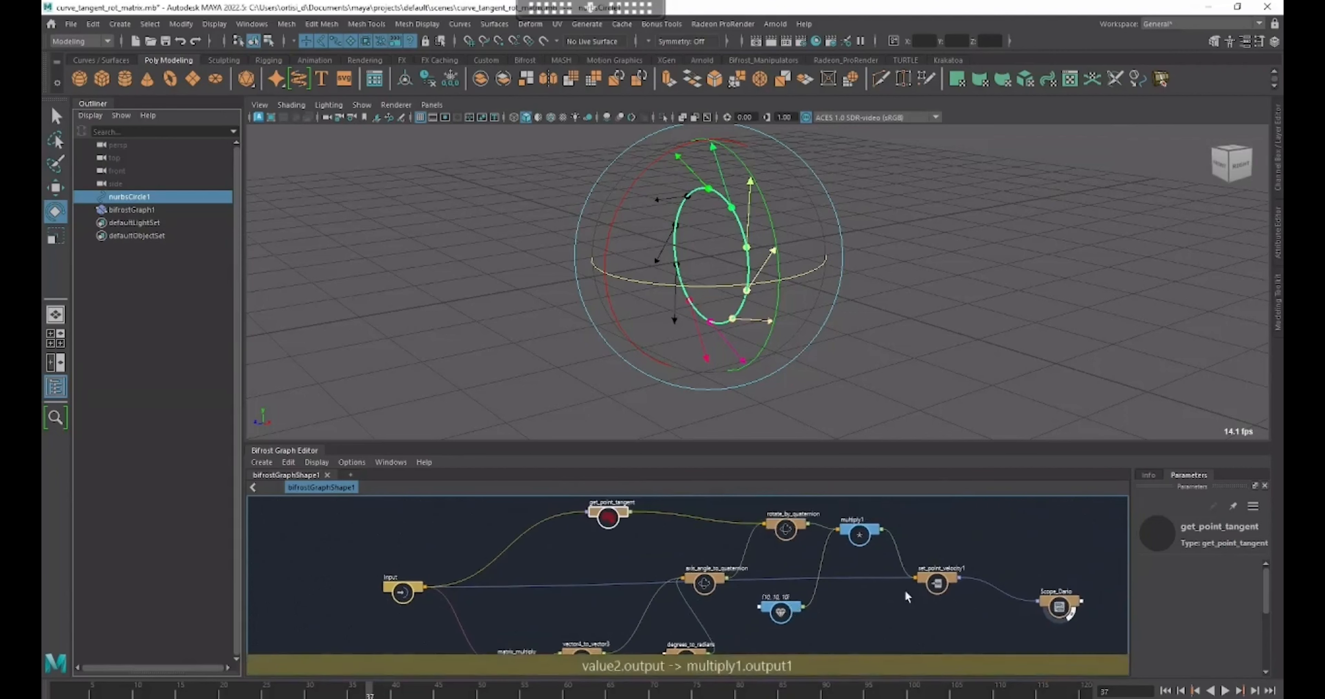
{"action": "scroll", "coordinate": [906, 596], "scroll_direction": "up", "scroll_amount": 5}
{"action": "left_click", "coordinate": [818, 573]}
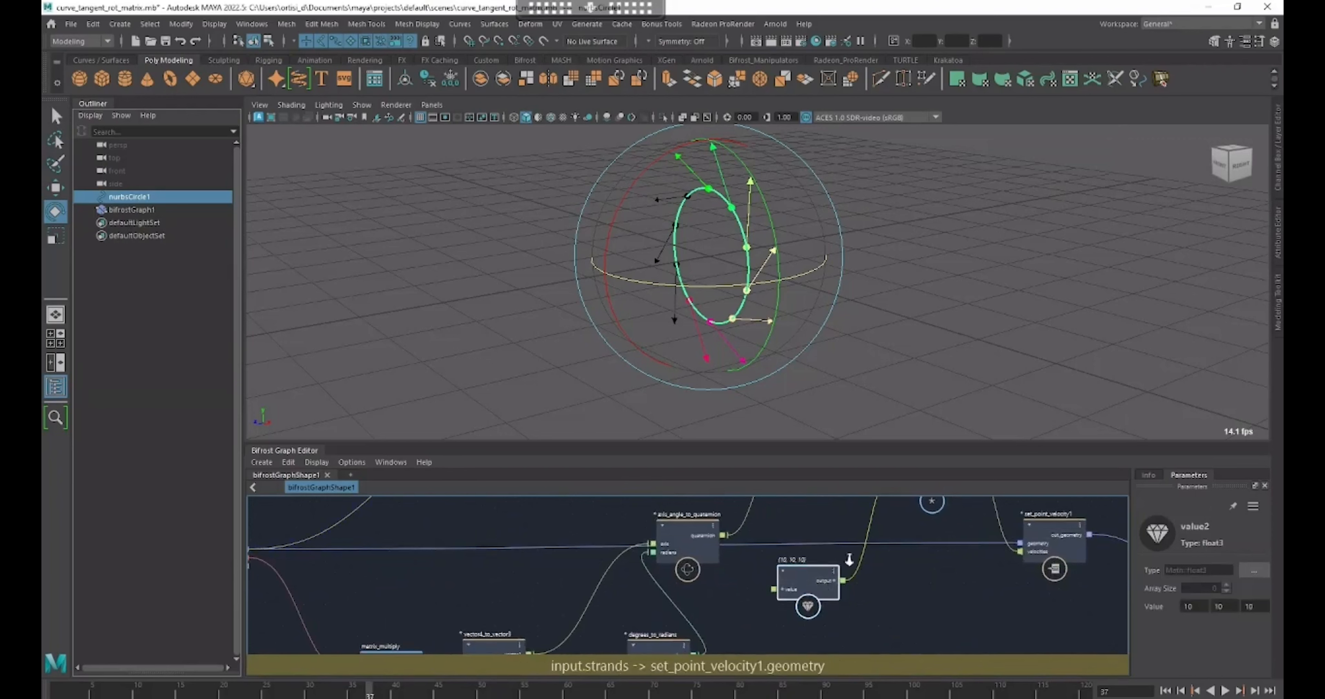
{"action": "scroll", "coordinate": [849, 560], "scroll_direction": "down", "scroll_amount": 5}
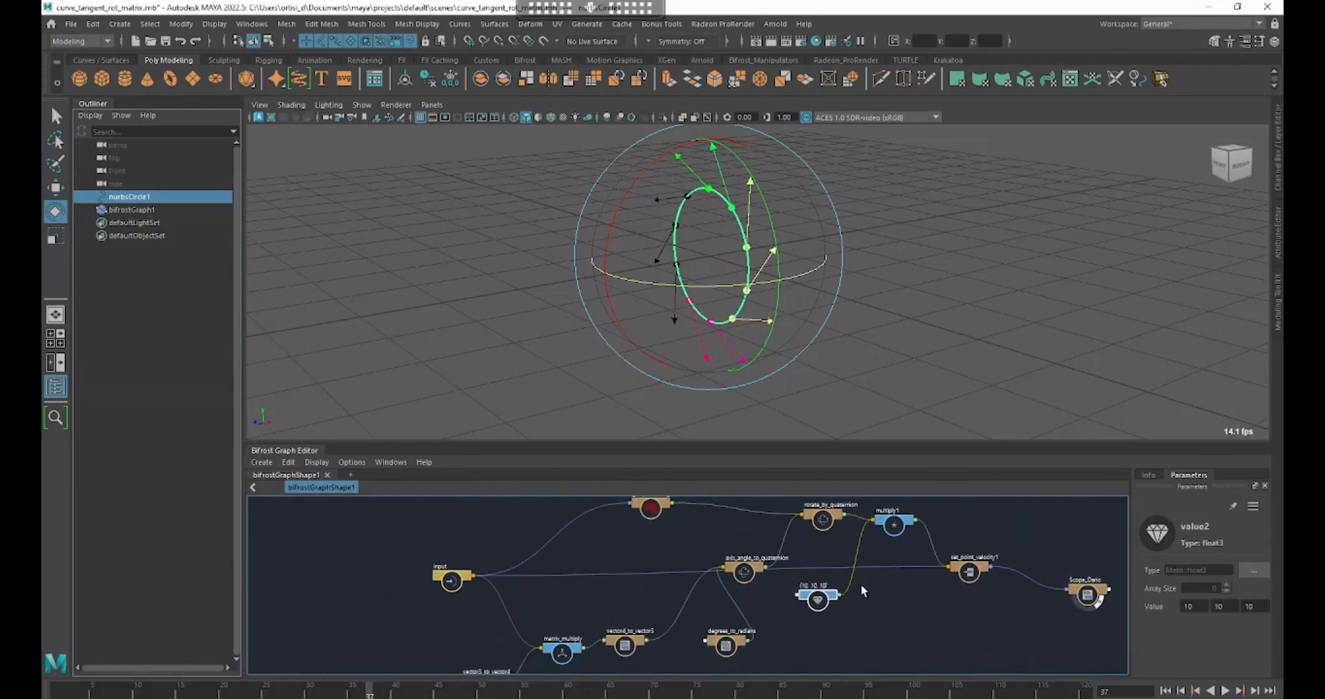
{"action": "middle_click_drag", "start_coordinate": [872, 600], "coordinate": [917, 616]}
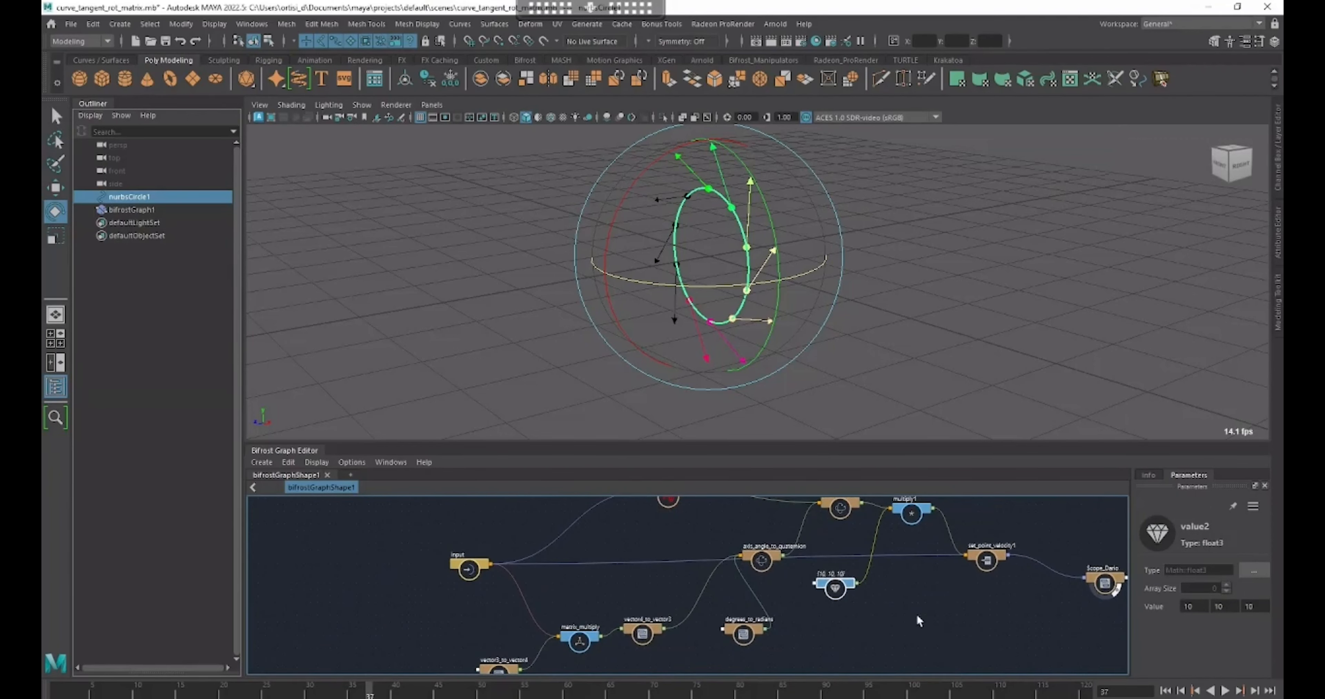
{"action": "right_click_drag", "start_coordinate": [881, 621], "coordinate": [915, 616], "text": "alt"}
{"action": "middle_click_drag", "start_coordinate": [926, 616], "coordinate": [977, 603], "text": "alt"}
{"action": "middle_click_drag", "start_coordinate": [852, 636], "coordinate": [911, 634], "text": "alt"}
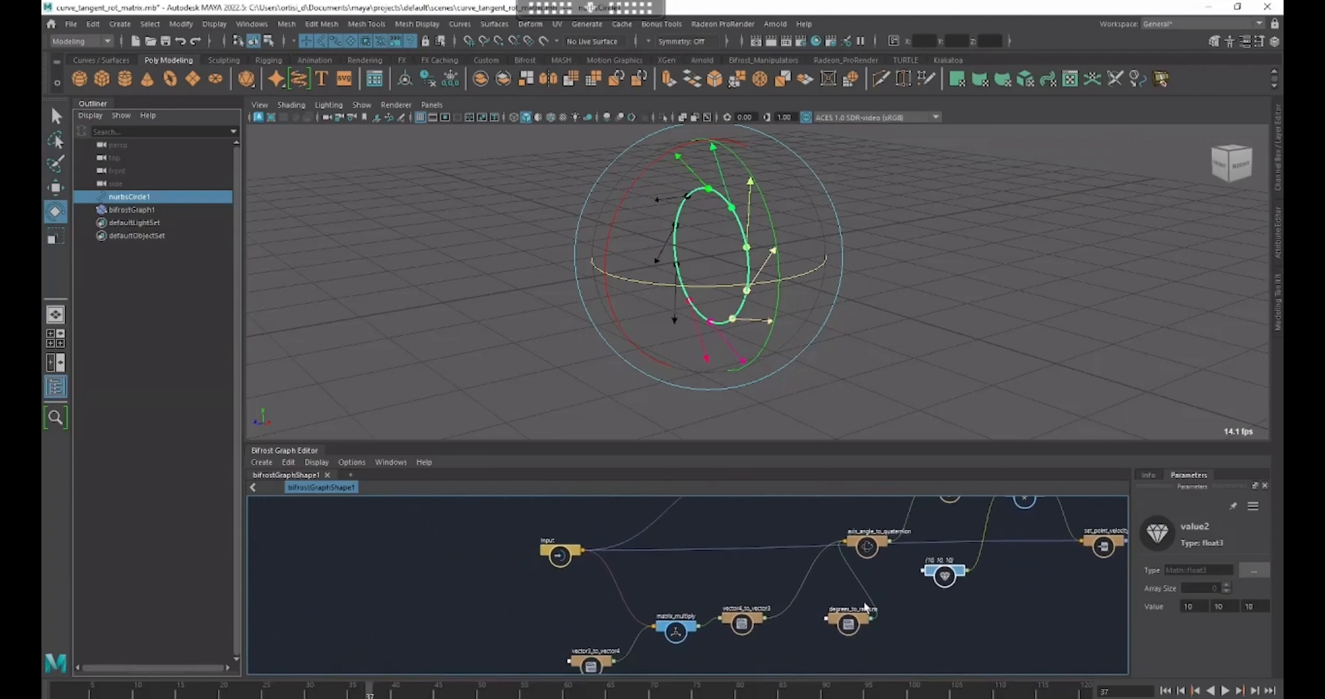
- Test rotating nurbsCircle1 with the link from vector4_to_vector3 to axis_angle_to_quaternion cut, and undo both changes
{"action": "left_click_drag", "start_coordinate": [796, 581], "coordinate": [825, 571], "text": "ctrl+alt+shift"}
{"action": "left_click_drag", "start_coordinate": [801, 273], "coordinate": [698, 281]}
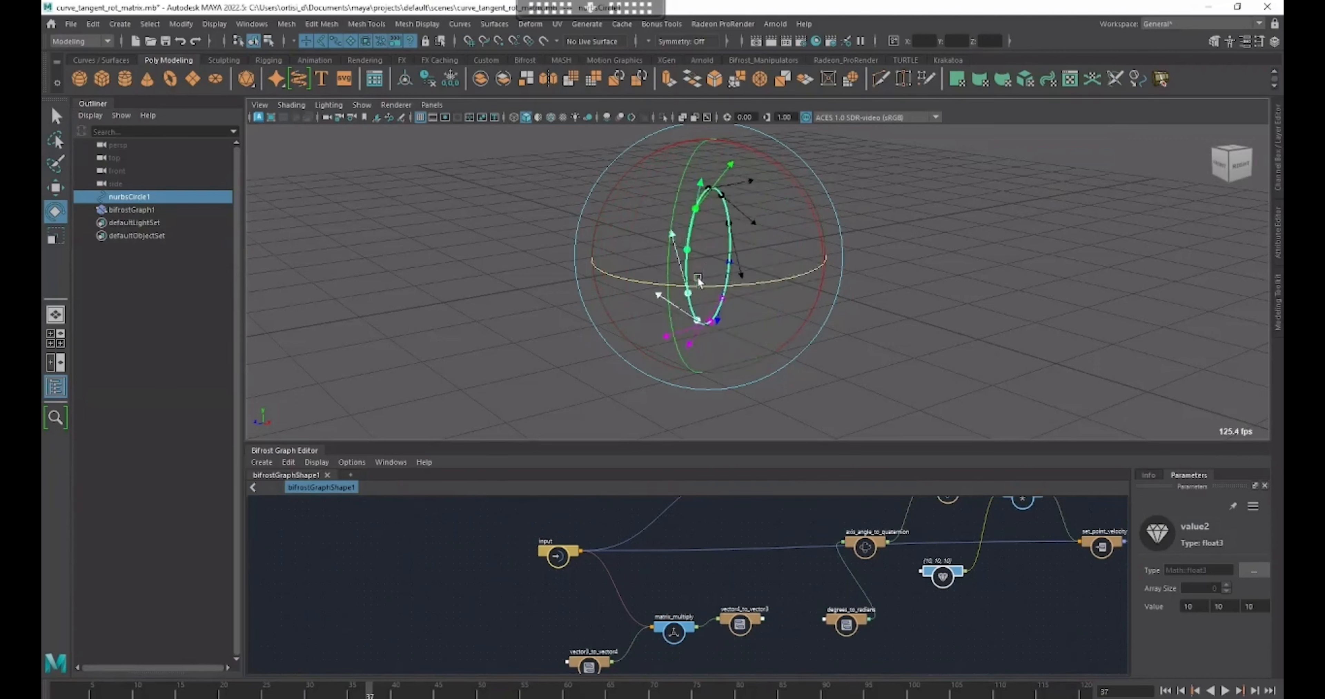
{"action": "middle_click_drag", "start_coordinate": [836, 619], "coordinate": [795, 609]}
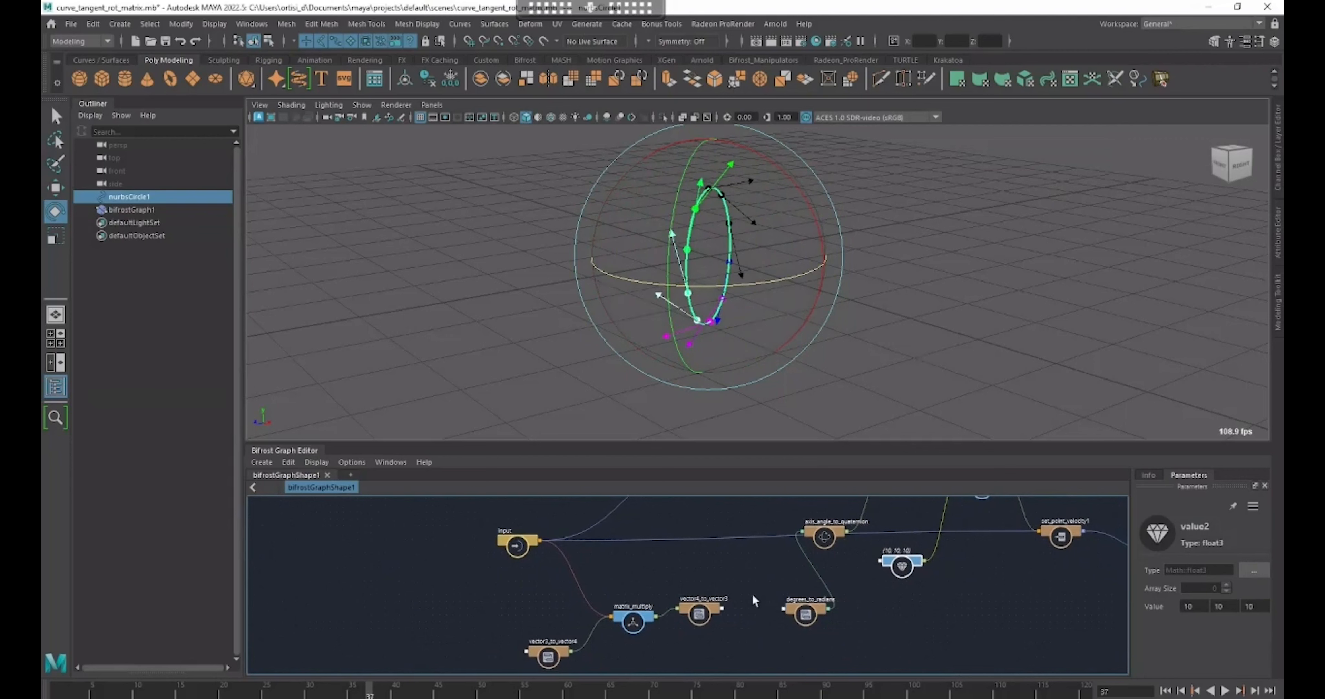
{"action": "key", "text": "ctrl+z"}
{"action": "key", "text": "ctrl+z"}
- Add a second input node to the Bifrost graph and place it below the original input node
{"action": "middle_click_drag", "start_coordinate": [737, 607], "coordinate": [810, 562]}
{"action": "scroll", "coordinate": [787, 592], "scroll_direction": "up", "scroll_amount": 2}
{"action": "left_click_drag", "start_coordinate": [569, 519], "coordinate": [571, 541]}
{"action": "middle_click_drag", "start_coordinate": [632, 581], "coordinate": [683, 571]}
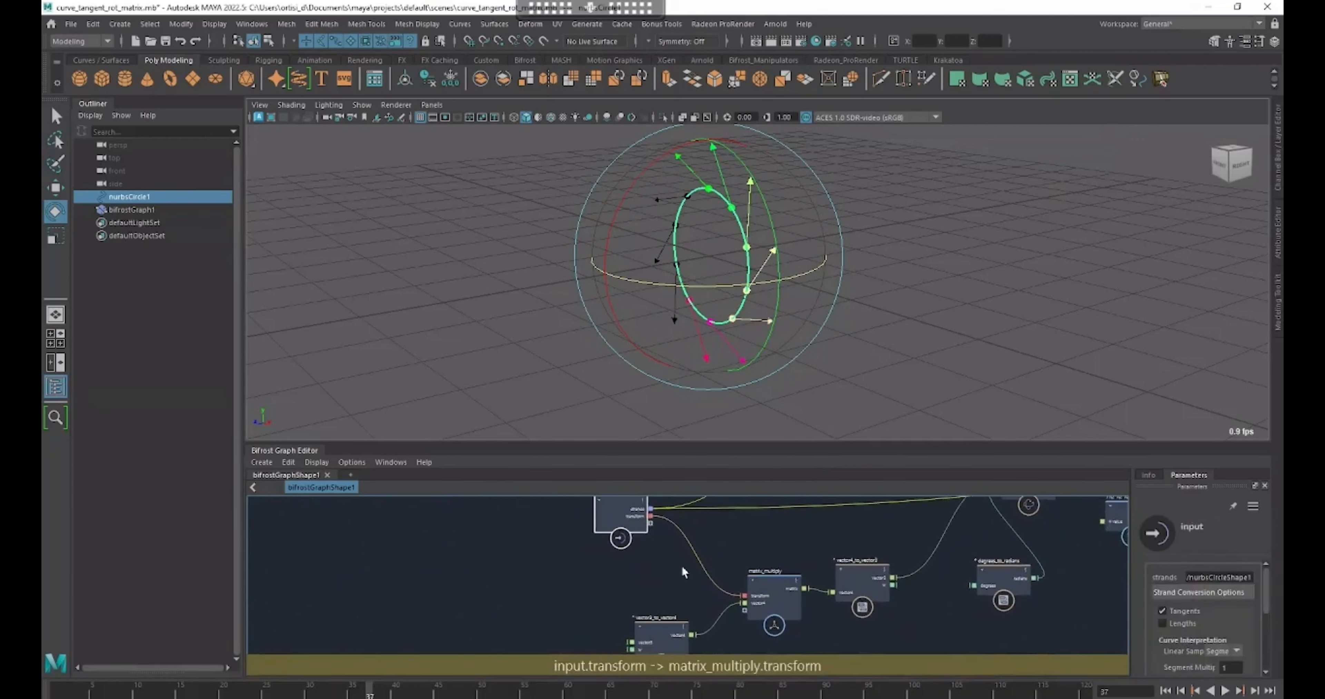
{"action": "left_click", "coordinate": [605, 584]}
{"action": "key", "text": "Tab"}
{"action": "type", "text": "input"}
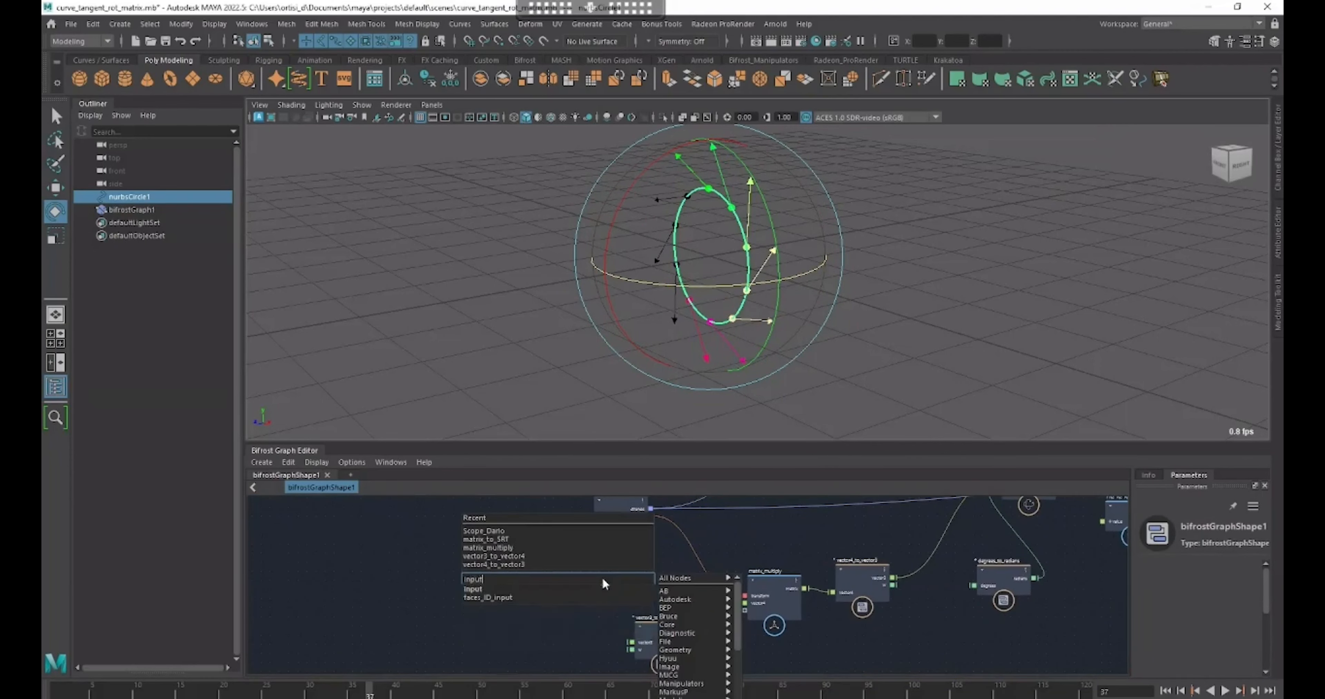
{"action": "key", "text": "Return"}
{"action": "middle_click_drag", "start_coordinate": [605, 545], "coordinate": [600, 537]}
{"action": "left_click_drag", "start_coordinate": [614, 593], "coordinate": [574, 578]}
{"action": "scroll", "coordinate": [628, 574], "scroll_direction": "up", "scroll_amount": 1}
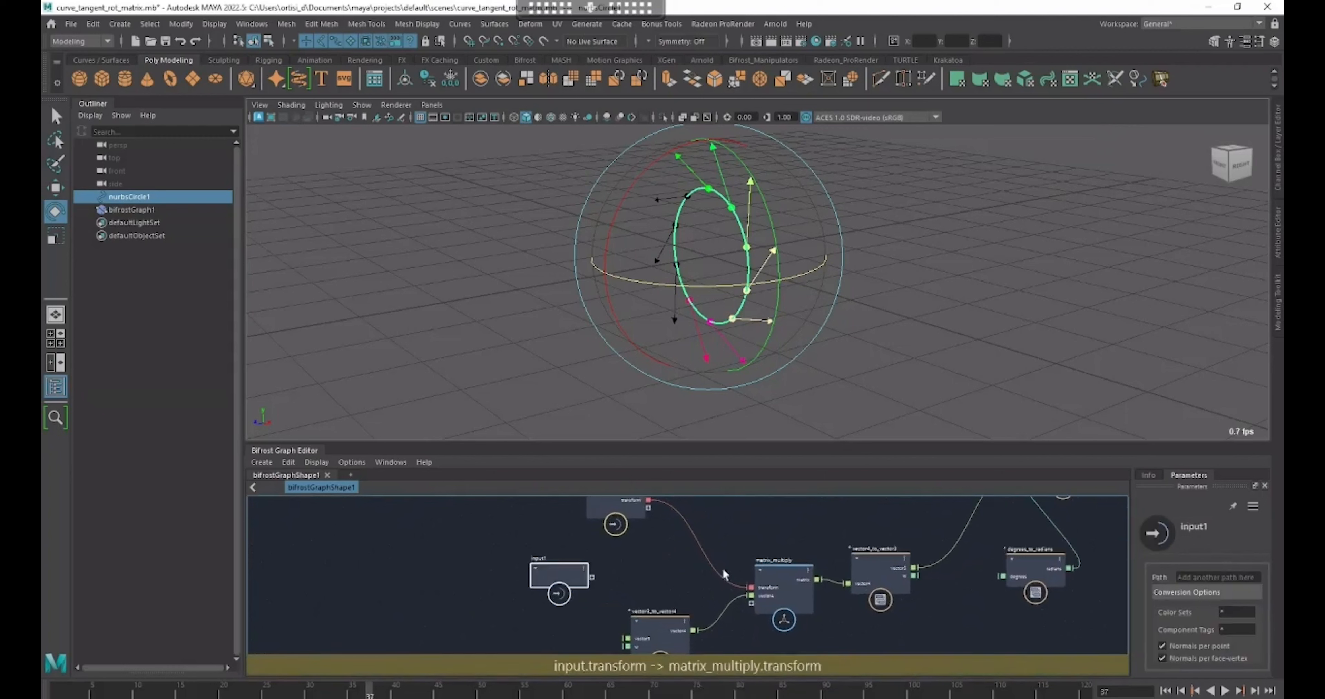
- Add a matrix_to_SRT node, use it to create a transform port on the new input node, and remove their connection
{"action": "key", "text": "Tab"}
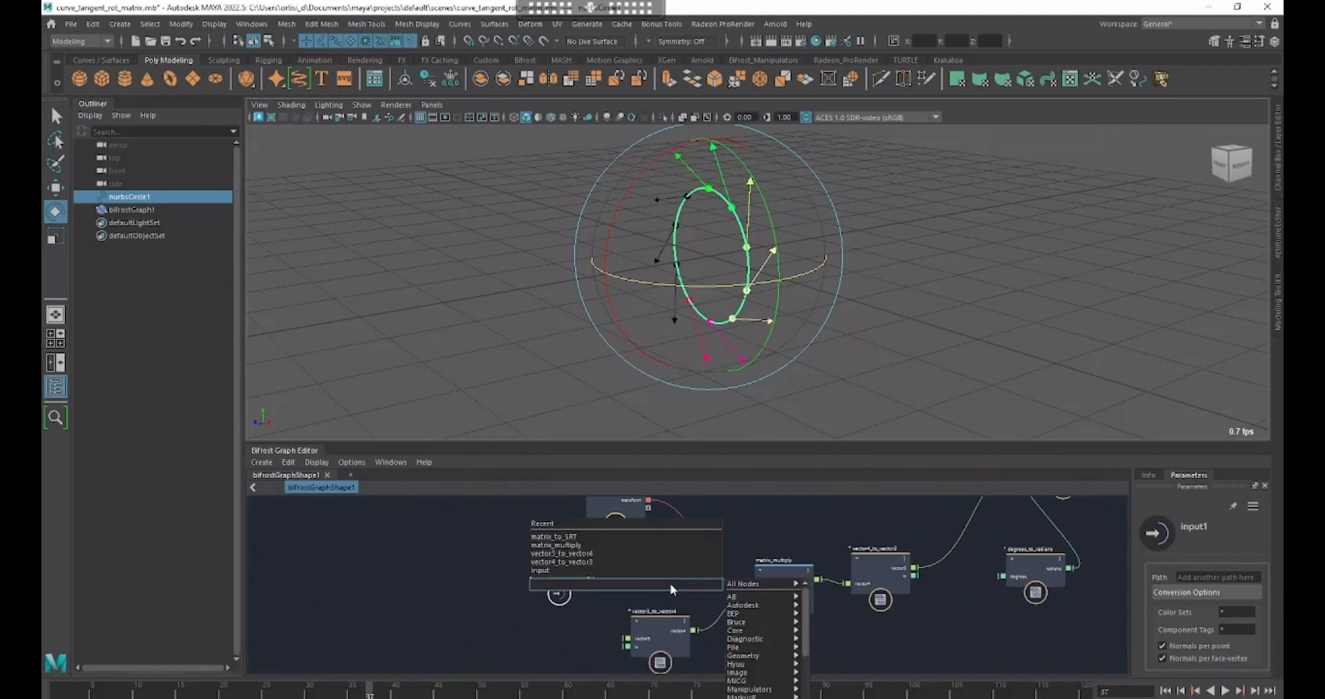
{"action": "type", "text": "matri"}
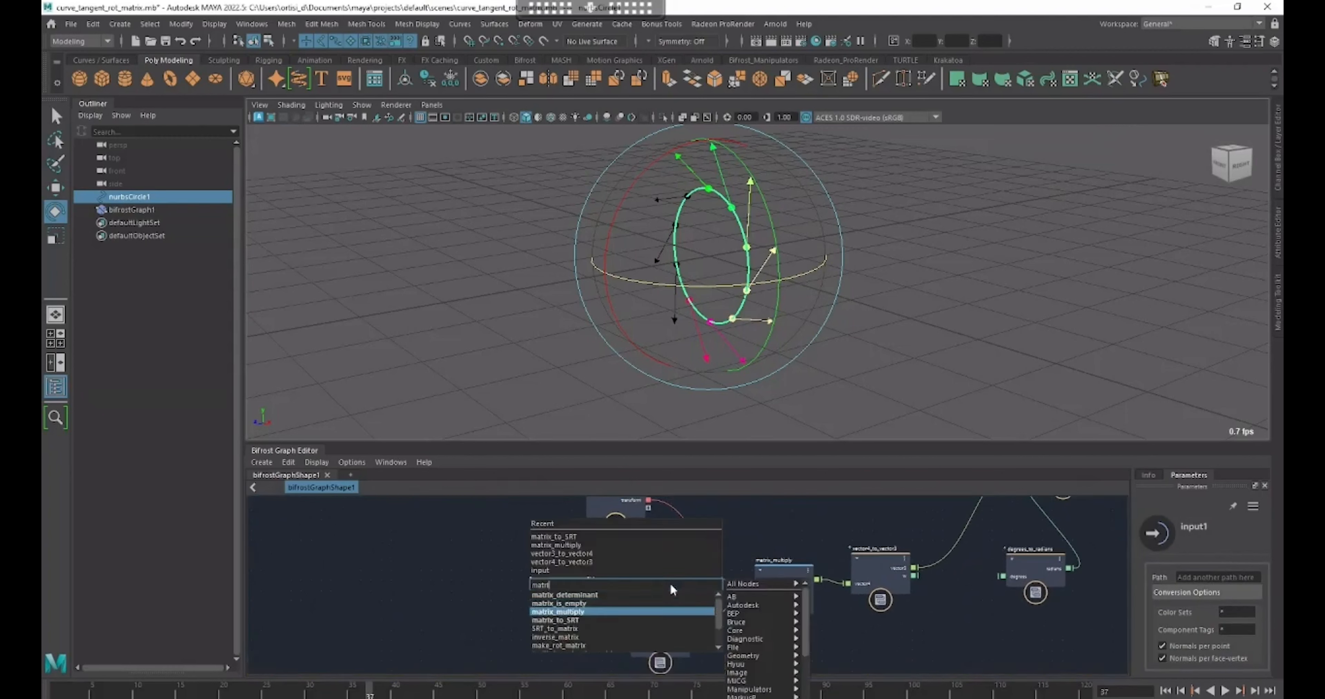
{"action": "key", "text": "Return"}
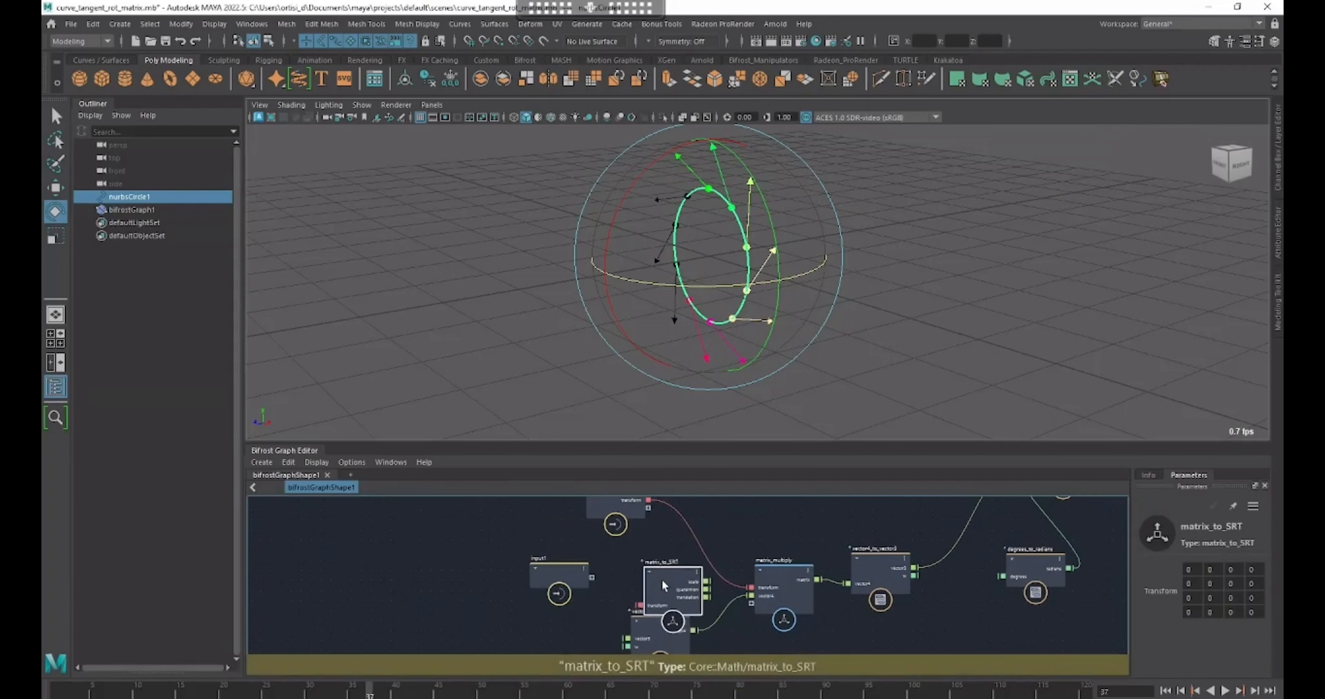
{"action": "left_click_drag", "start_coordinate": [639, 605], "coordinate": [480, 569]}
{"action": "left_click", "coordinate": [590, 576]}
{"action": "key", "text": "Delete"}
- Reposition the matrix_to_SRT, vector3_to_vector4 and original input nodes to make room around matrix_multiply
{"action": "left_click_drag", "start_coordinate": [669, 587], "coordinate": [666, 577]}
{"action": "left_click_drag", "start_coordinate": [653, 624], "coordinate": [601, 643]}
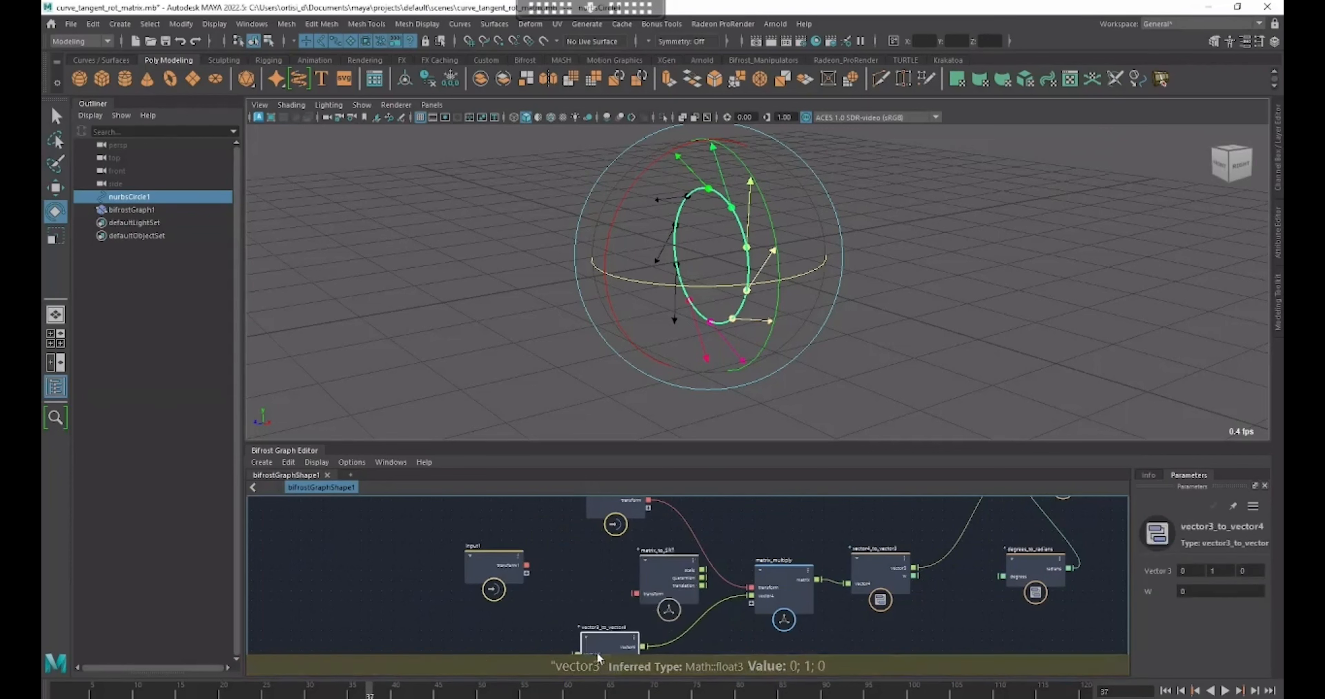
{"action": "middle_click_drag", "start_coordinate": [576, 579], "coordinate": [582, 583]}
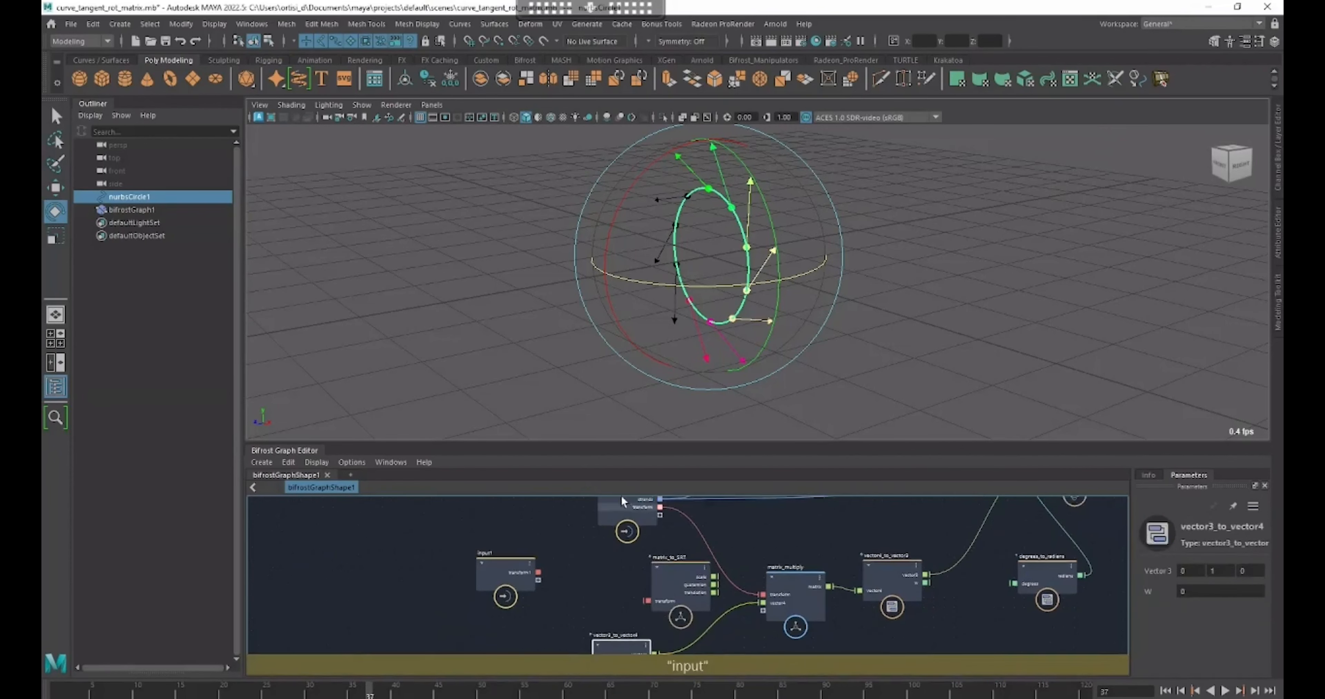
{"action": "left_click_drag", "start_coordinate": [623, 503], "coordinate": [616, 515]}
{"action": "middle_click_drag", "start_coordinate": [615, 552], "coordinate": [607, 579]}
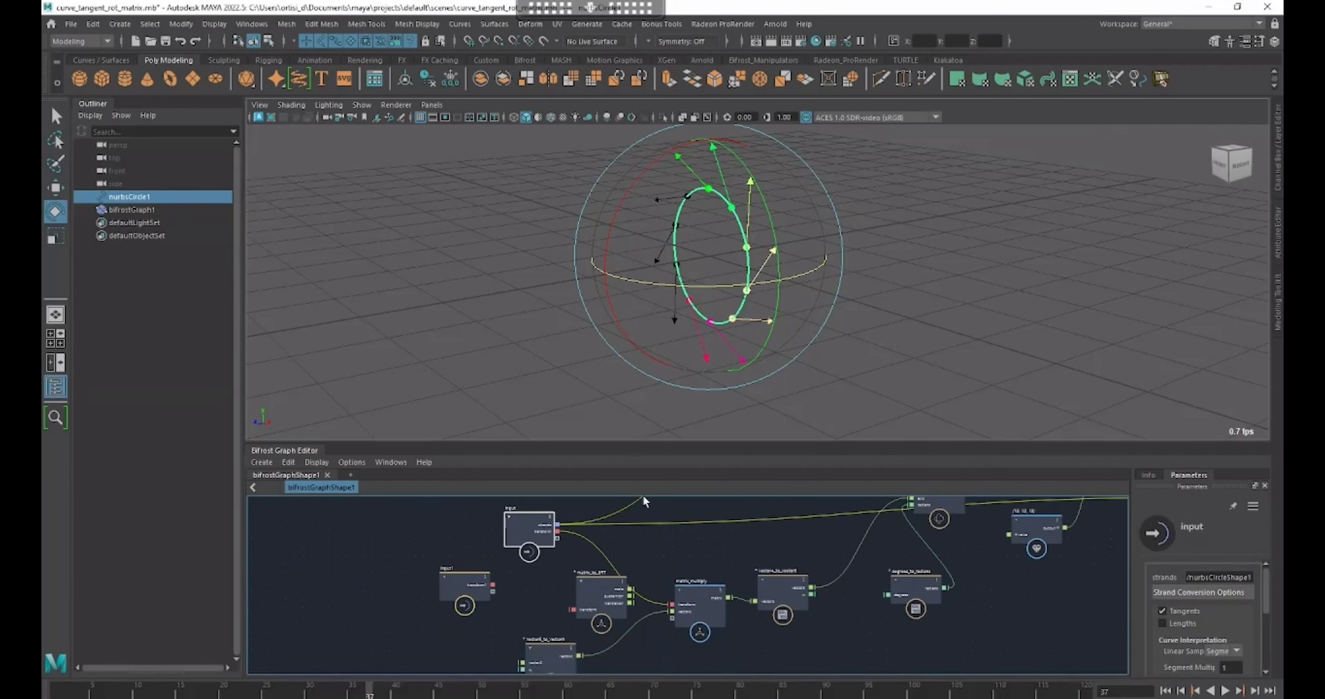
- Cut the outgoing connections of the original input node and delete the node
{"action": "middle_click_drag", "start_coordinate": [603, 555], "coordinate": [595, 558]}
{"action": "left_click_drag", "start_coordinate": [578, 546], "coordinate": [577, 548]}
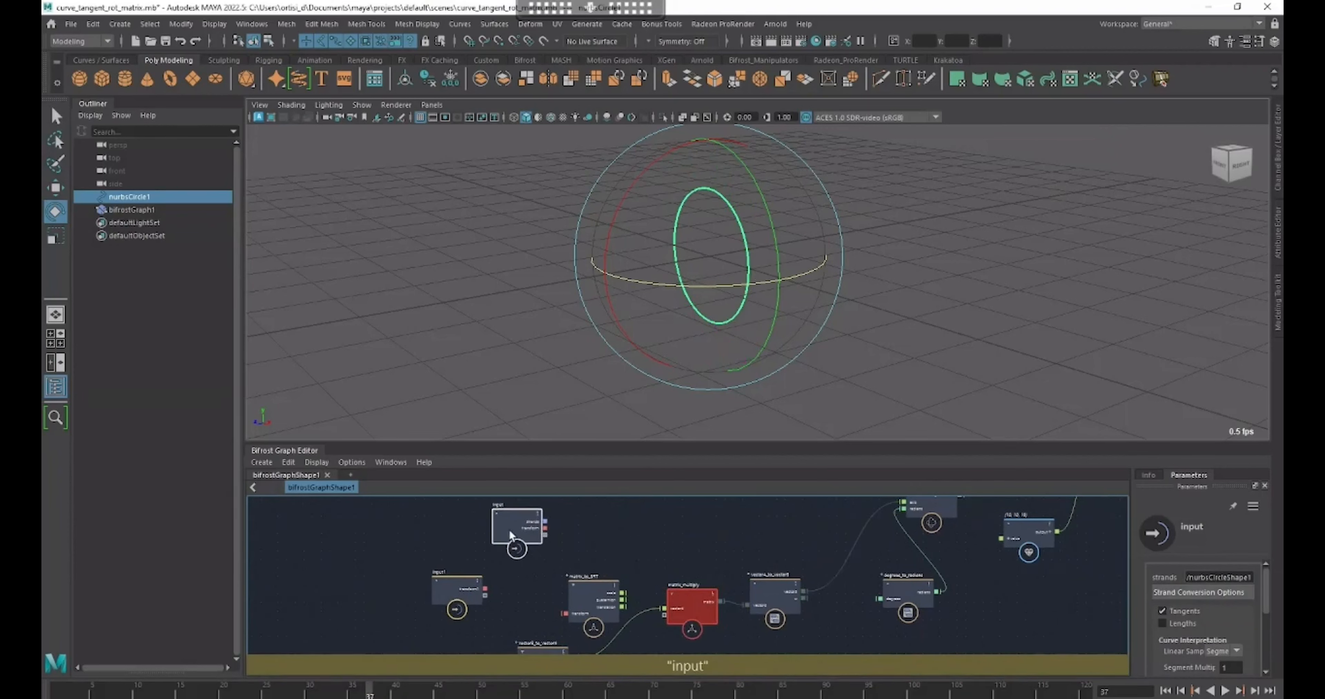
{"action": "key", "text": "Delete"}
- Cut the link from vector3_to_vector4 to matrix_multiply and delete the matrix_to_SRT node
{"action": "left_click_drag", "start_coordinate": [658, 645], "coordinate": [629, 614], "text": "ctrl+alt+shift"}
{"action": "left_click", "coordinate": [600, 601]}
{"action": "key", "text": "Delete"}
{"action": "left_click_drag", "start_coordinate": [463, 595], "coordinate": [484, 567]}
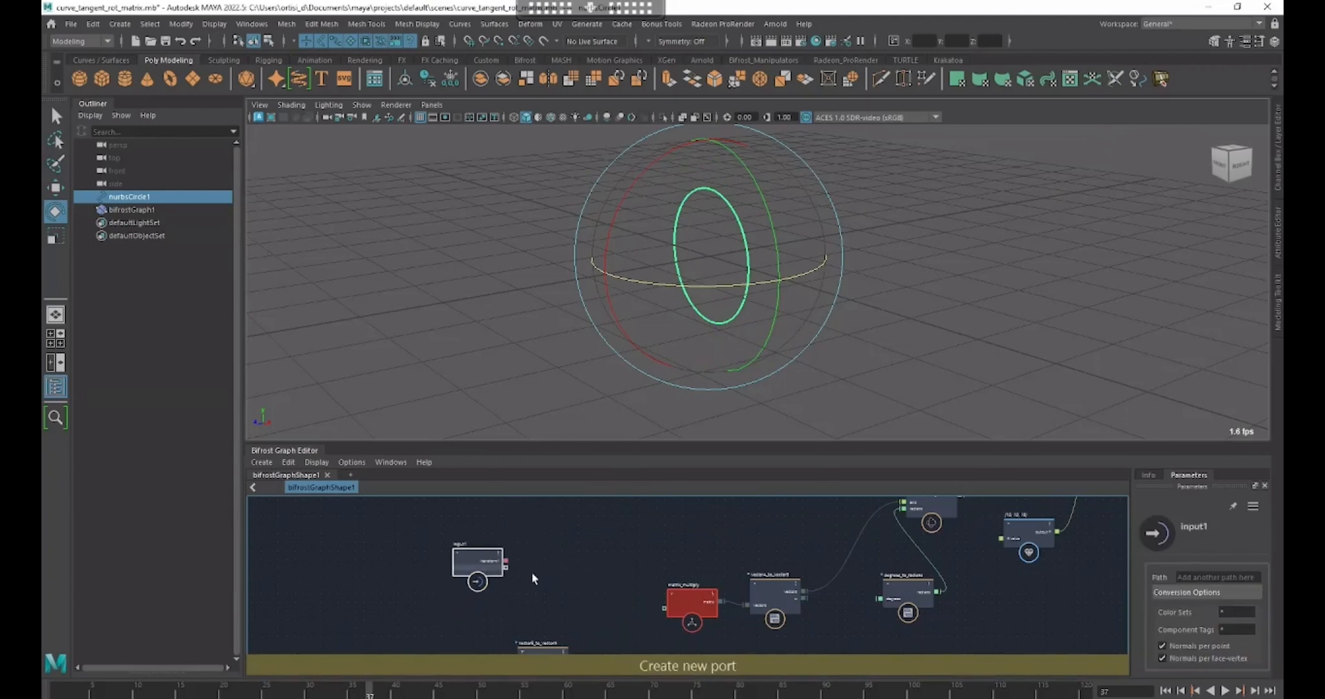
- Connect input1's transform port and the vector3_to_vector4 output to matrix_multiply, repositioning vector3_to_vector4 closer to it
{"action": "left_click_drag", "start_coordinate": [631, 586], "coordinate": [664, 608]}
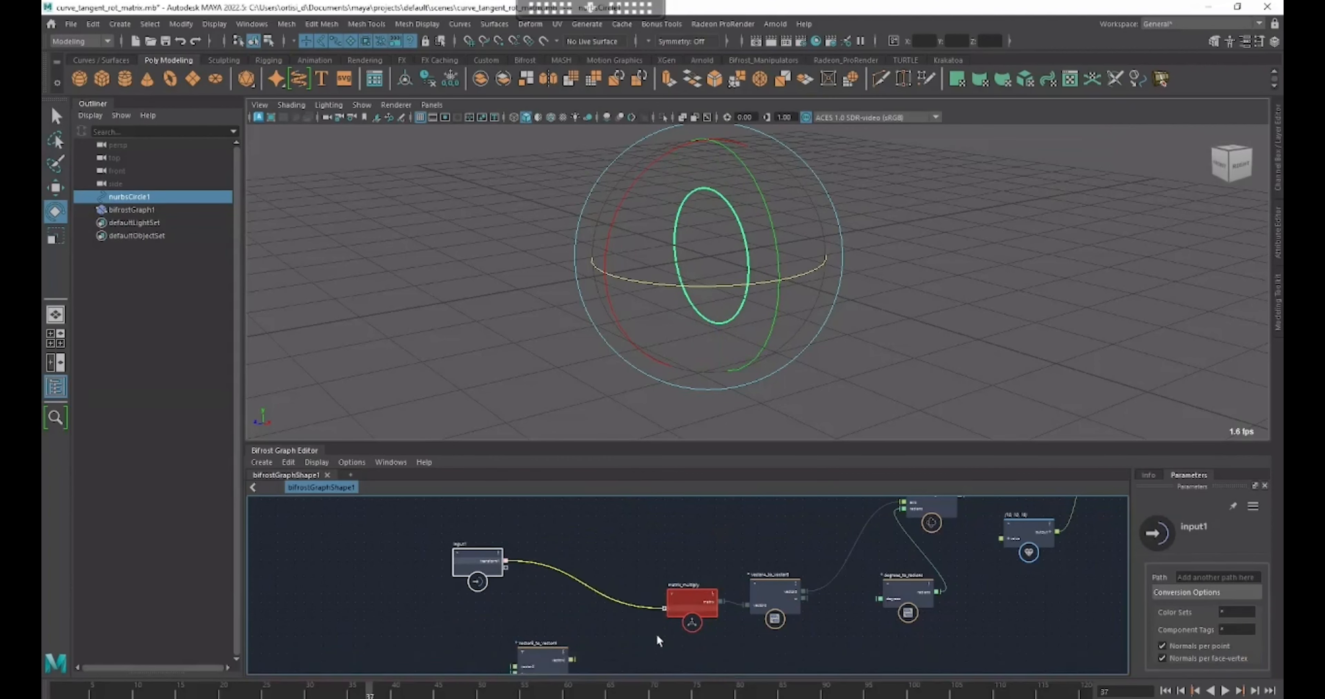
{"action": "scroll", "coordinate": [643, 628], "scroll_direction": "up", "scroll_amount": 2}
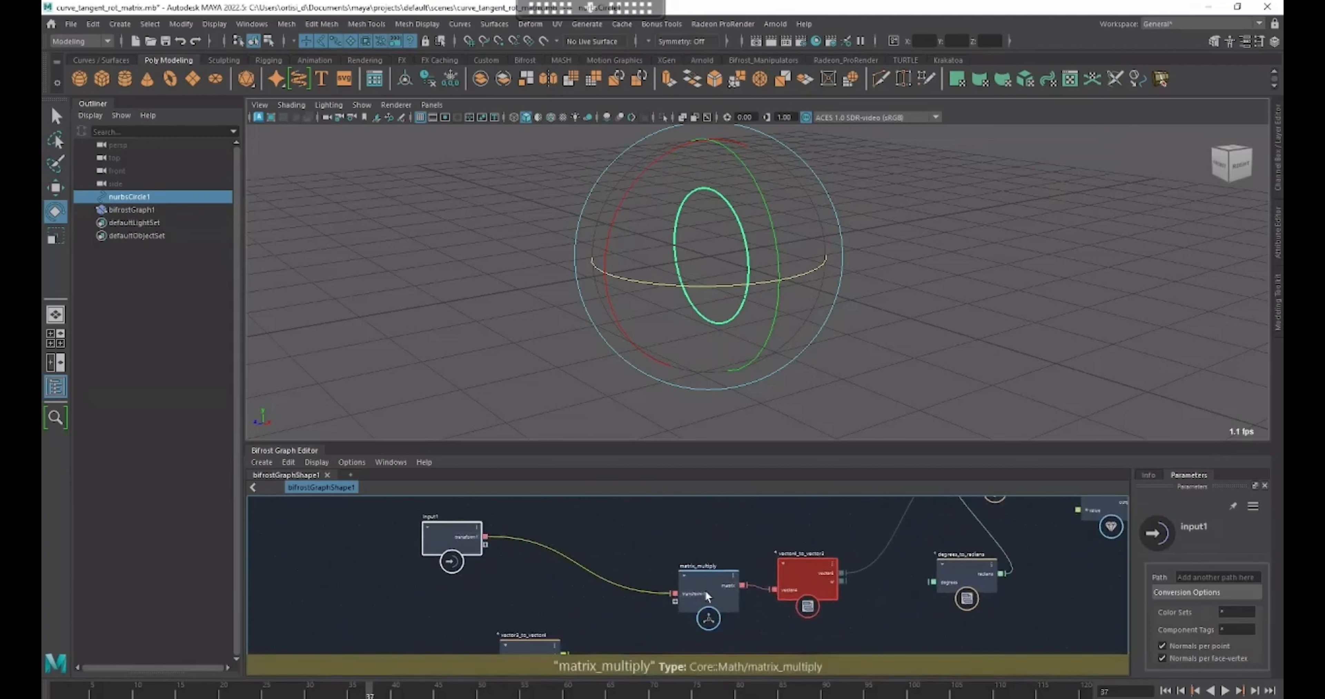
{"action": "middle_click_drag", "start_coordinate": [685, 608], "coordinate": [696, 580], "text": "alt"}
{"action": "left_click_drag", "start_coordinate": [560, 625], "coordinate": [548, 599]}
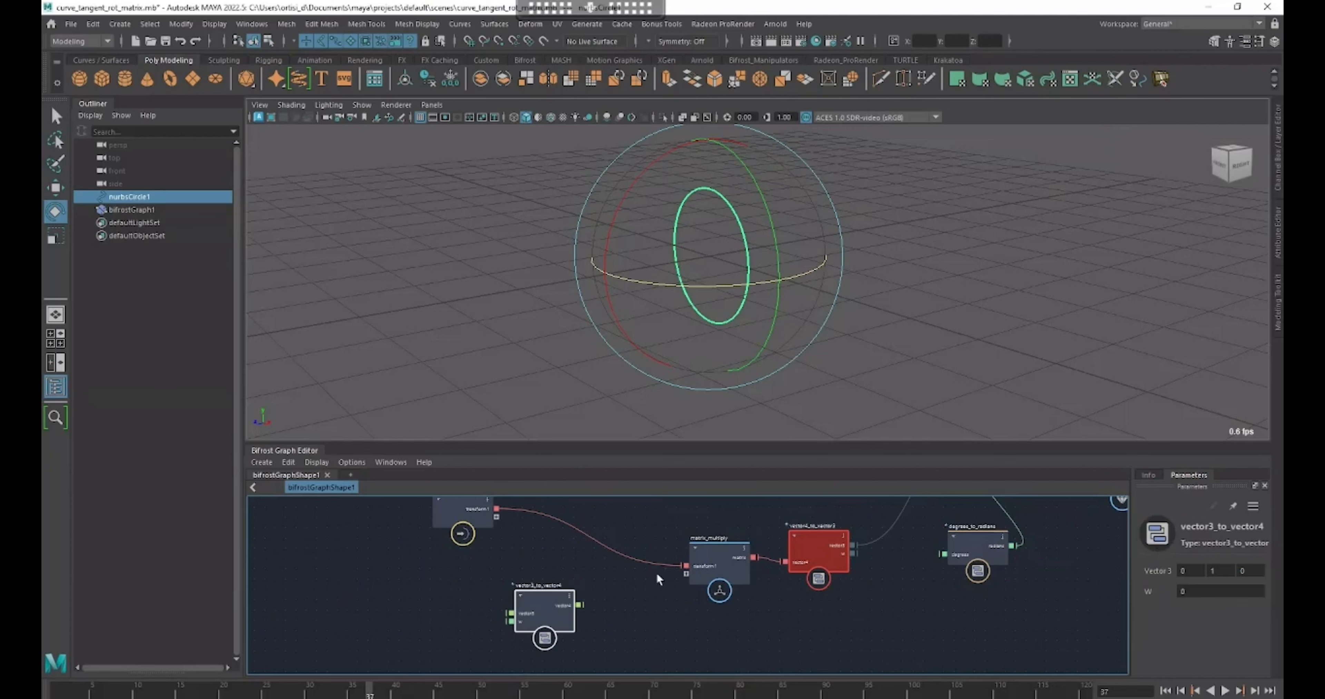
{"action": "mouse_move", "coordinate": [580, 605]}
{"action": "left_click_drag", "start_coordinate": [687, 574], "coordinate": [688, 574]}
{"action": "middle_click_drag", "start_coordinate": [780, 637], "coordinate": [711, 651], "text": "alt"}
- Bring nurbsCircle1 into the Bifrost graph as an input and connect its strands output to the get_point_tangent geometry port
{"action": "left_click_drag", "start_coordinate": [845, 316], "coordinate": [630, 271], "text": "alt"}
{"action": "middle_click_drag", "start_coordinate": [854, 340], "coordinate": [853, 323], "text": "alt"}
{"action": "middle_click_drag", "start_coordinate": [518, 537], "coordinate": [505, 594], "text": "alt"}
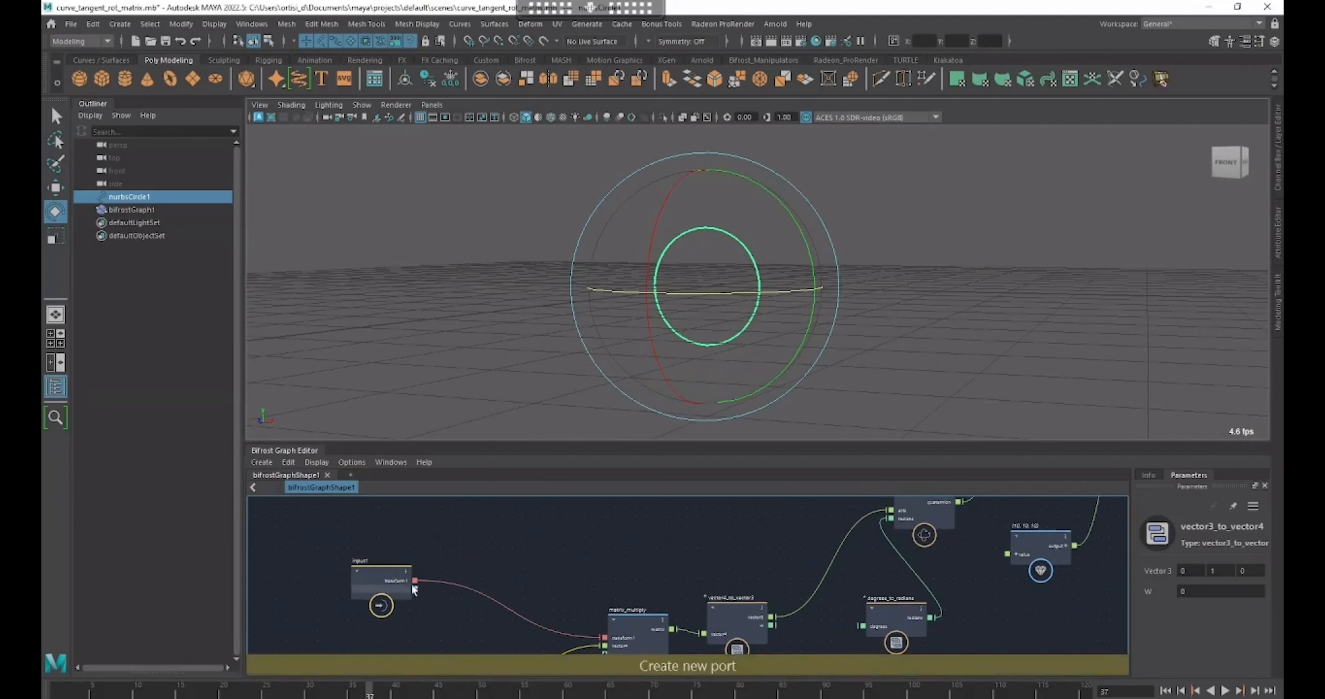
{"action": "middle_click_drag", "start_coordinate": [519, 585], "coordinate": [455, 618], "text": "alt"}
{"action": "right_click_drag", "start_coordinate": [622, 562], "coordinate": [479, 550], "text": "alt"}
{"action": "middle_click_drag", "start_coordinate": [696, 549], "coordinate": [645, 592], "text": "alt"}
{"action": "scroll", "coordinate": [648, 588], "scroll_direction": "up", "scroll_amount": 1}
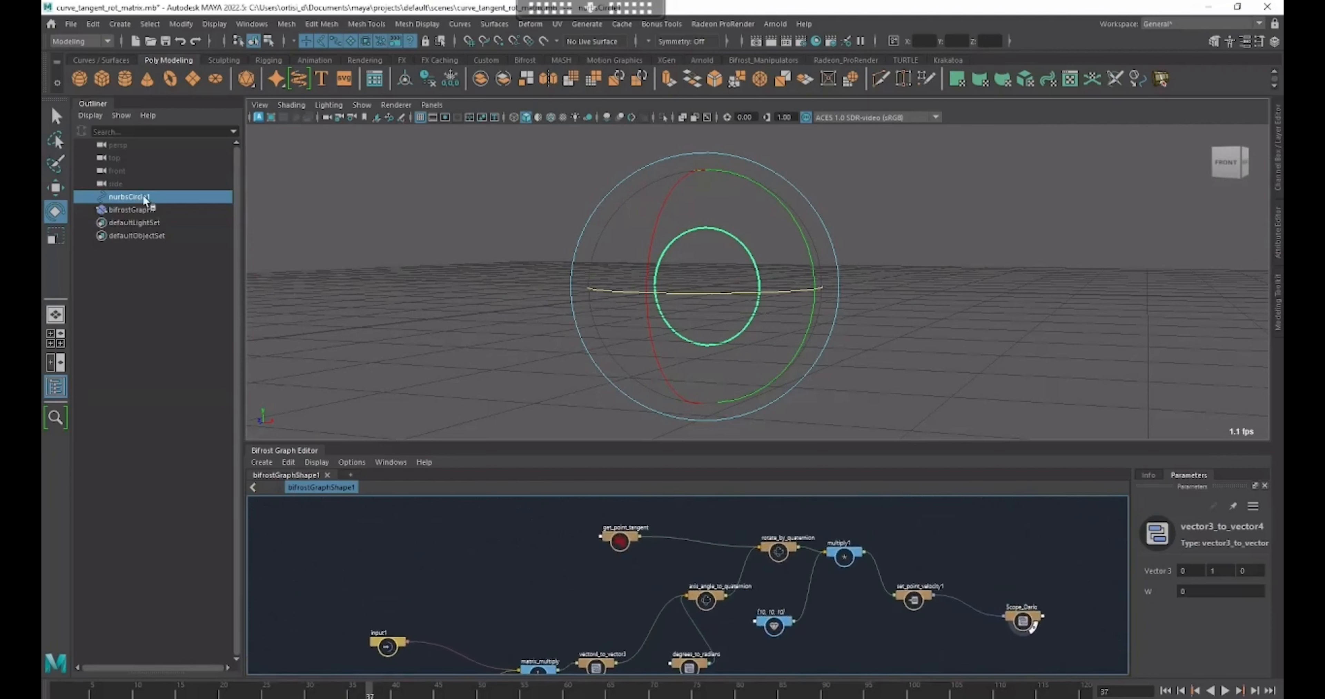
{"action": "left_click_drag", "start_coordinate": [145, 201], "coordinate": [396, 556]}
{"action": "scroll", "coordinate": [539, 558], "scroll_direction": "up", "scroll_amount": 3}
{"action": "scroll", "coordinate": [646, 589], "scroll_direction": "up", "scroll_amount": 1}
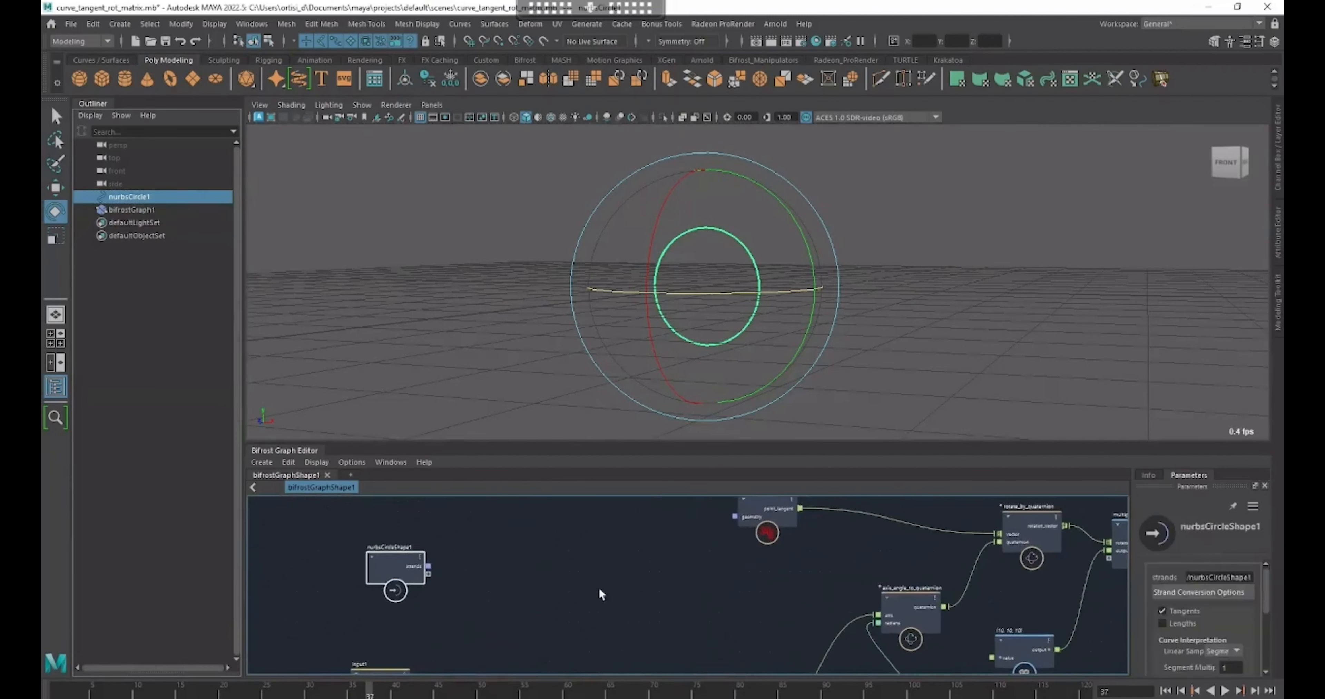
{"action": "left_click_drag", "start_coordinate": [430, 566], "coordinate": [735, 515]}
- Connect the nurbsCircleShape1 strands output to the geometry port of the set_point_velocity node and inspect the velocity arrows
{"action": "scroll", "coordinate": [744, 594], "scroll_direction": "down", "scroll_amount": 2}
{"action": "middle_click_drag", "start_coordinate": [692, 590], "coordinate": [606, 560]}
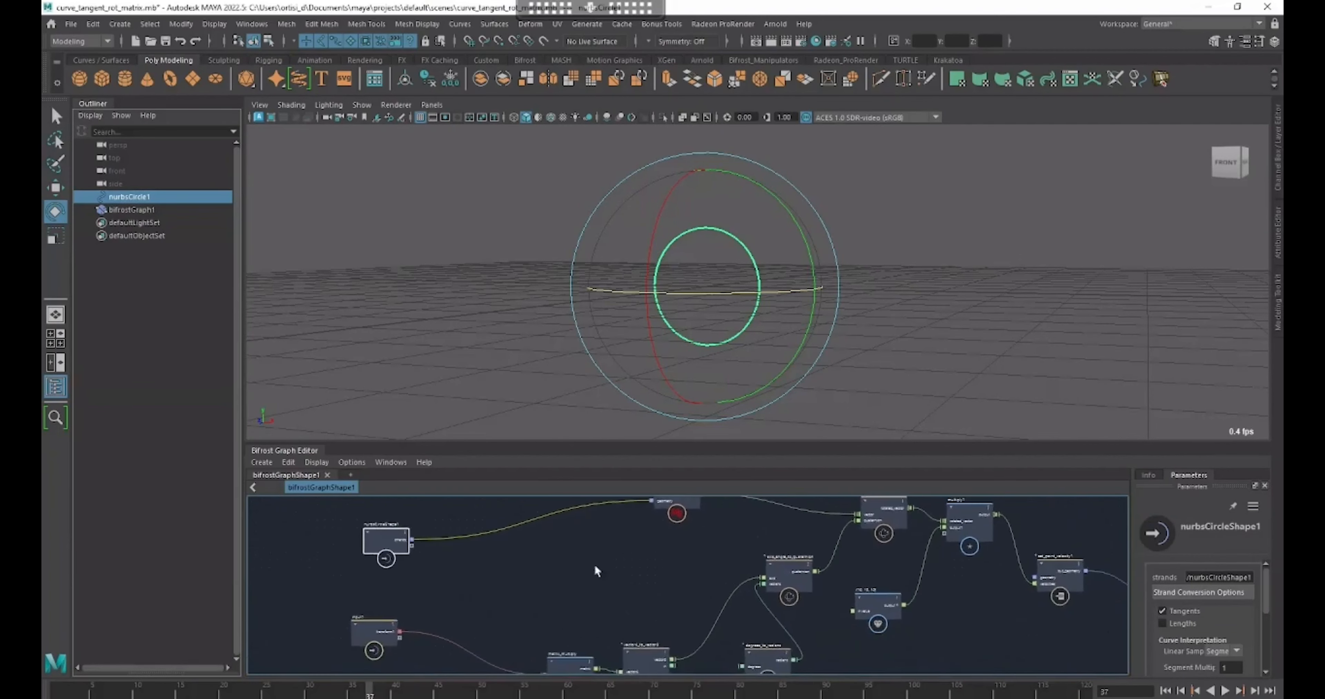
{"action": "left_click", "coordinate": [411, 540]}
{"action": "middle_click_drag", "start_coordinate": [702, 571], "coordinate": [581, 568]}
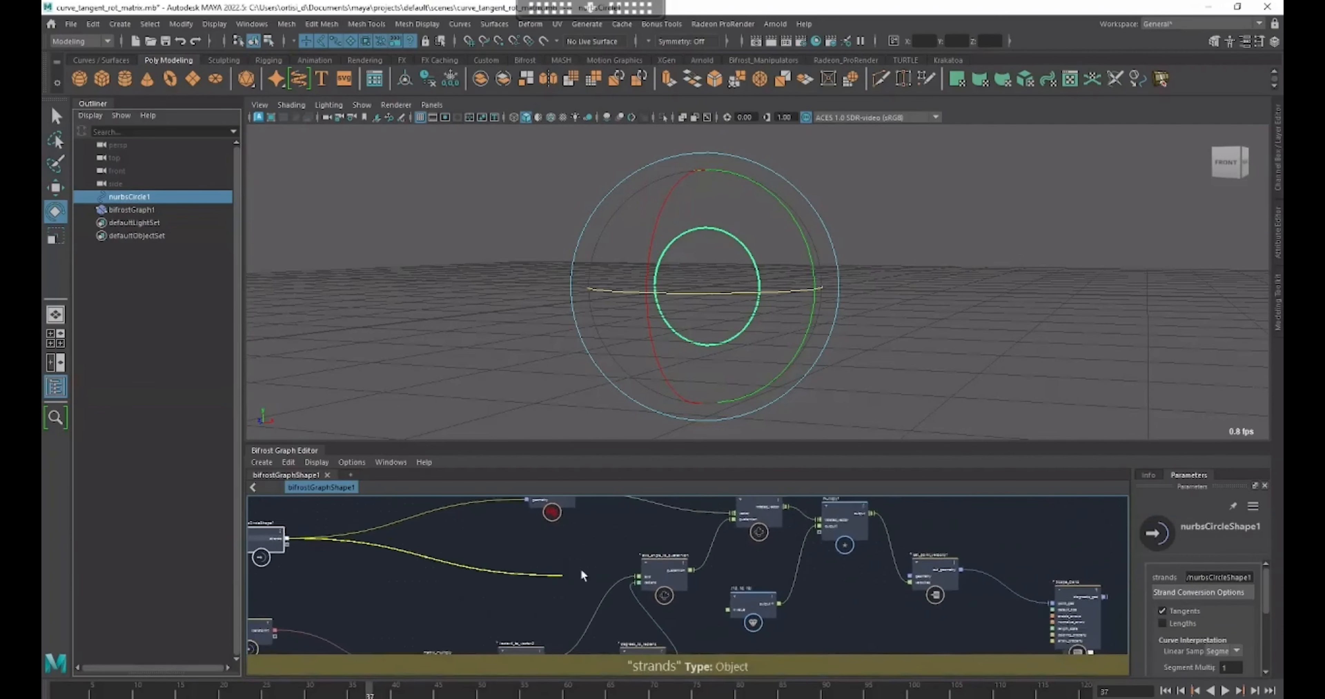
{"action": "left_click", "coordinate": [914, 575]}
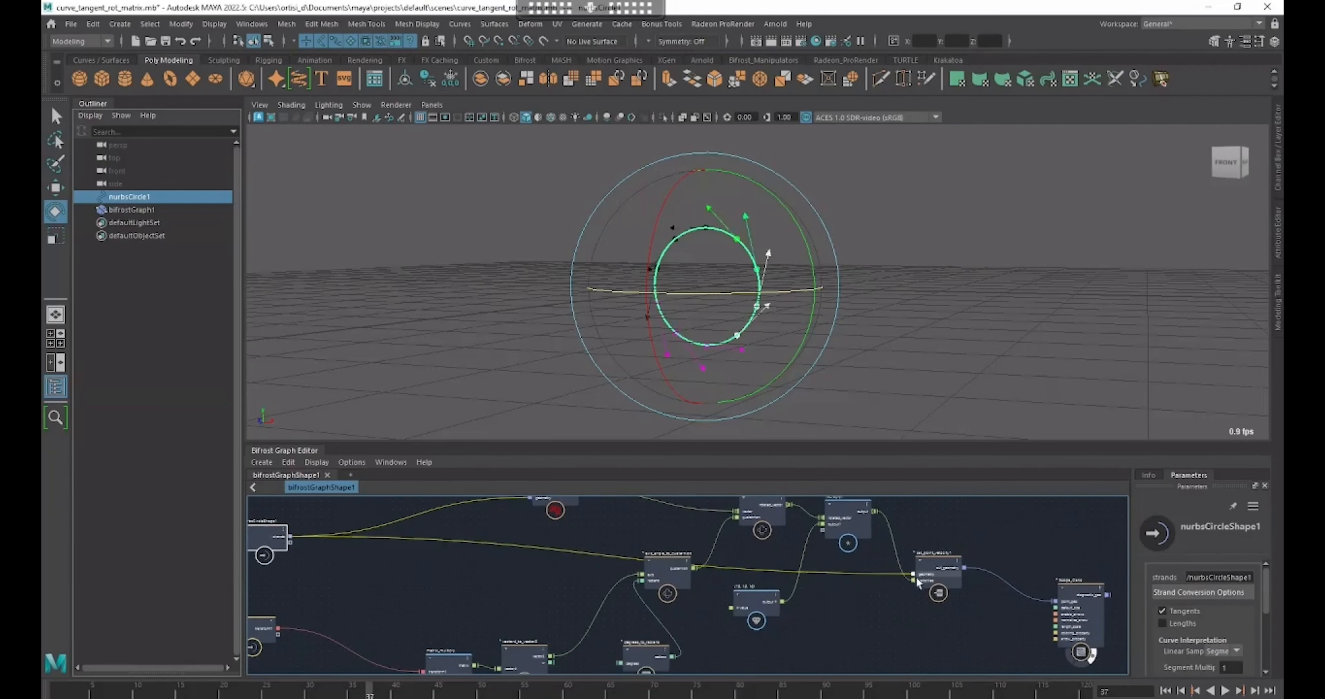
{"action": "left_click_drag", "start_coordinate": [841, 247], "coordinate": [789, 356], "text": "alt"}
- Display nurbsCircle1 and bifrostGraph1 in the Node Editor with their attributes and connections
{"action": "middle_click_drag", "start_coordinate": [721, 580], "coordinate": [941, 567]}
{"action": "scroll", "coordinate": [725, 565], "scroll_direction": "up", "scroll_amount": 3}
{"action": "middle_click_drag", "start_coordinate": [581, 656], "coordinate": [629, 556]}
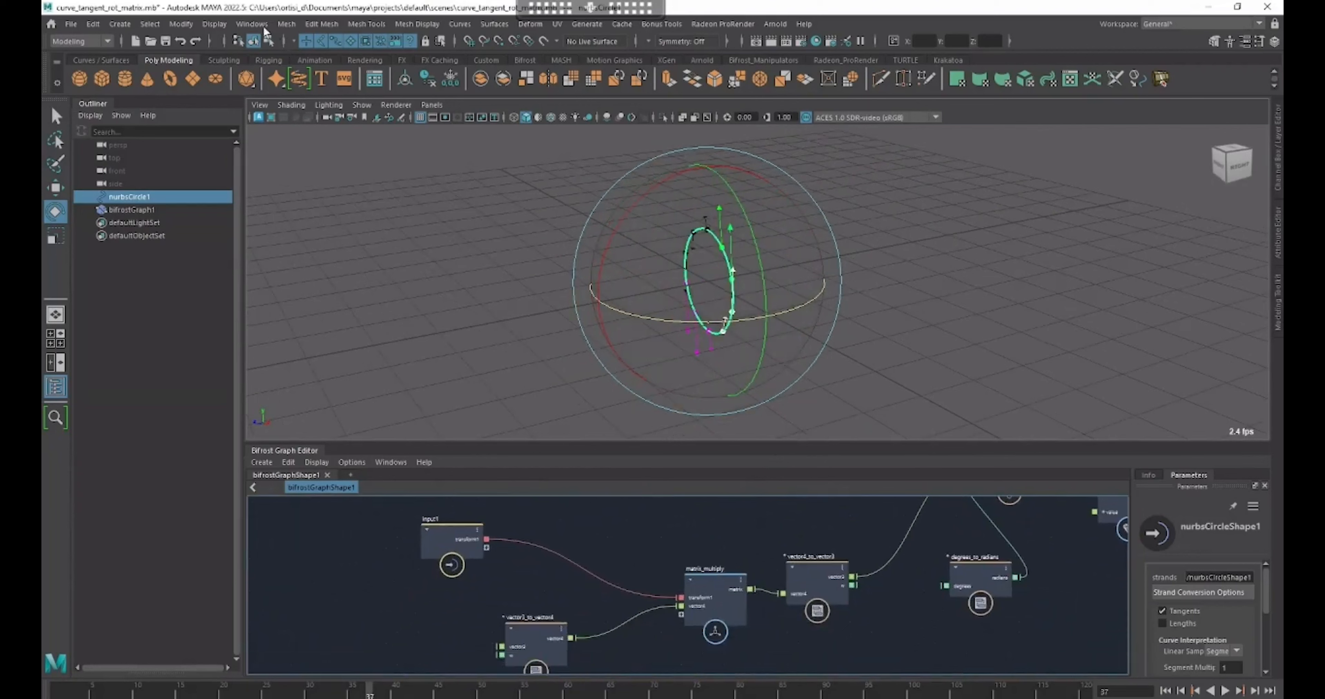
{"action": "left_click", "coordinate": [153, 208], "text": "ctrl"}
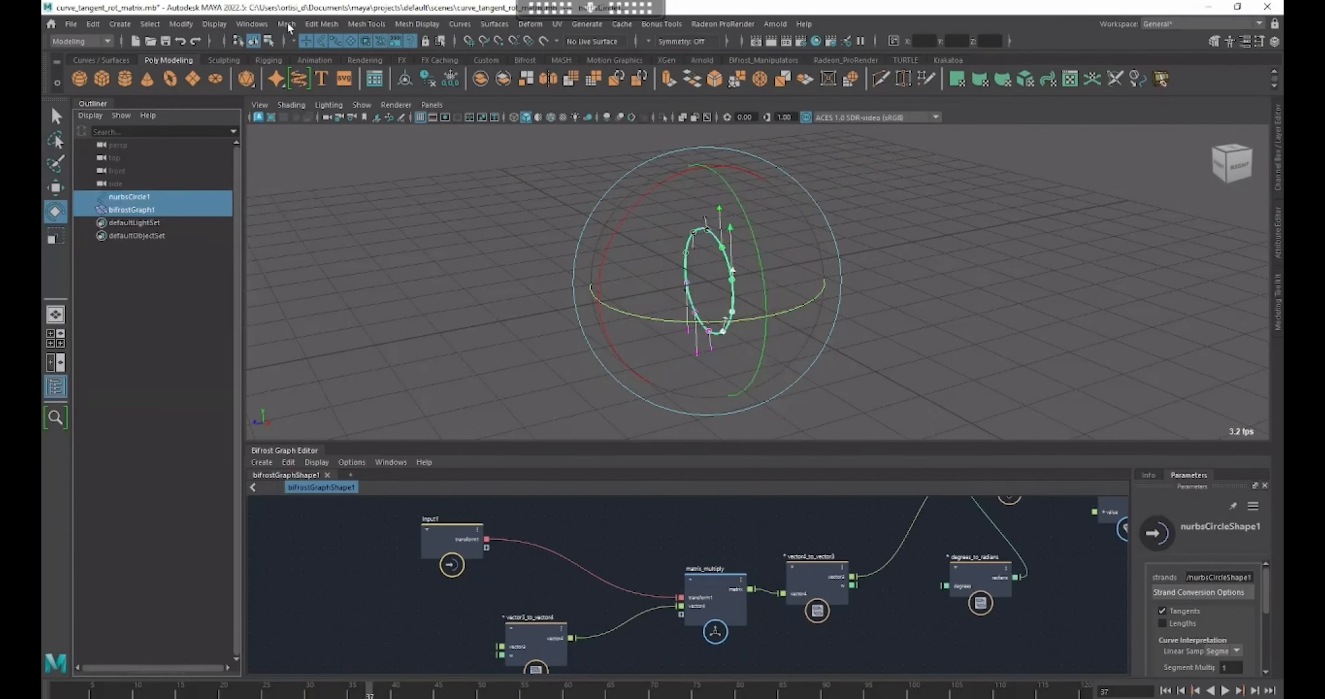
{"action": "left_click", "coordinate": [268, 25]}
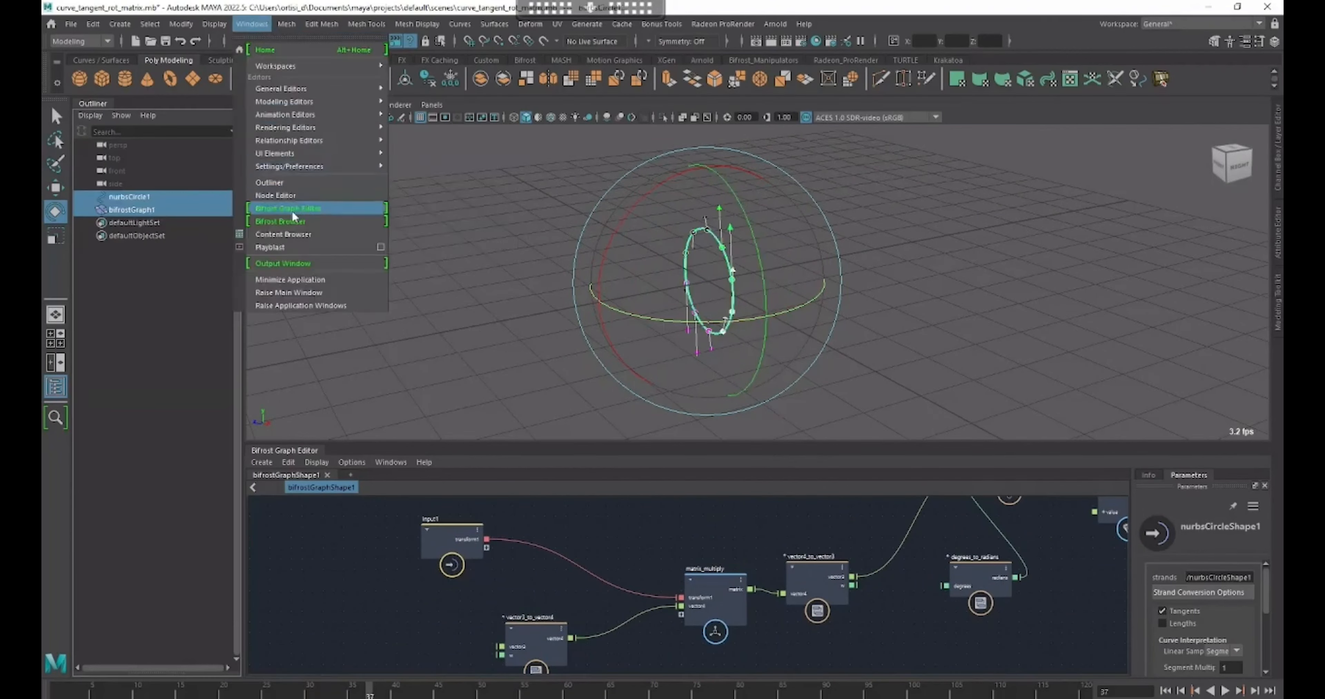
{"action": "left_click", "coordinate": [308, 191]}
{"action": "scroll", "coordinate": [829, 350], "scroll_direction": "down", "scroll_amount": 5}
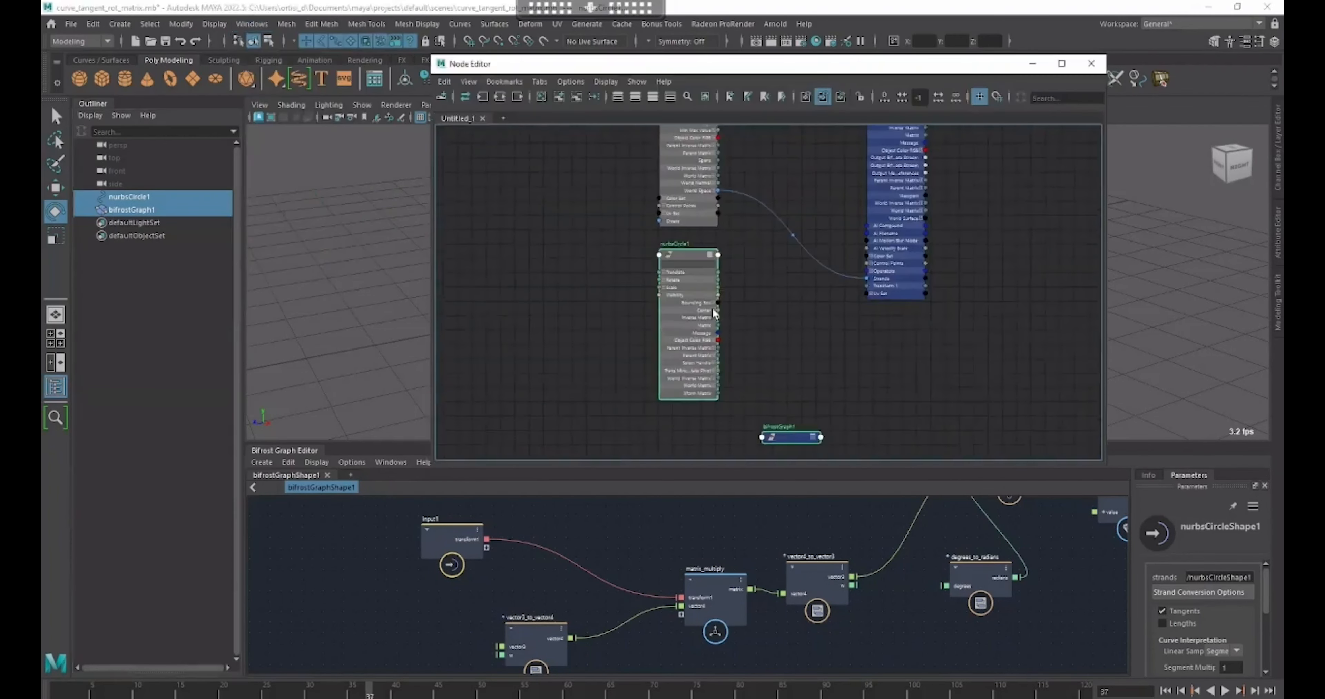
{"action": "middle_click_drag", "start_coordinate": [716, 311], "coordinate": [712, 338], "text": "alt"}
{"action": "left_click", "coordinate": [541, 97]}
{"action": "left_click", "coordinate": [559, 97]}
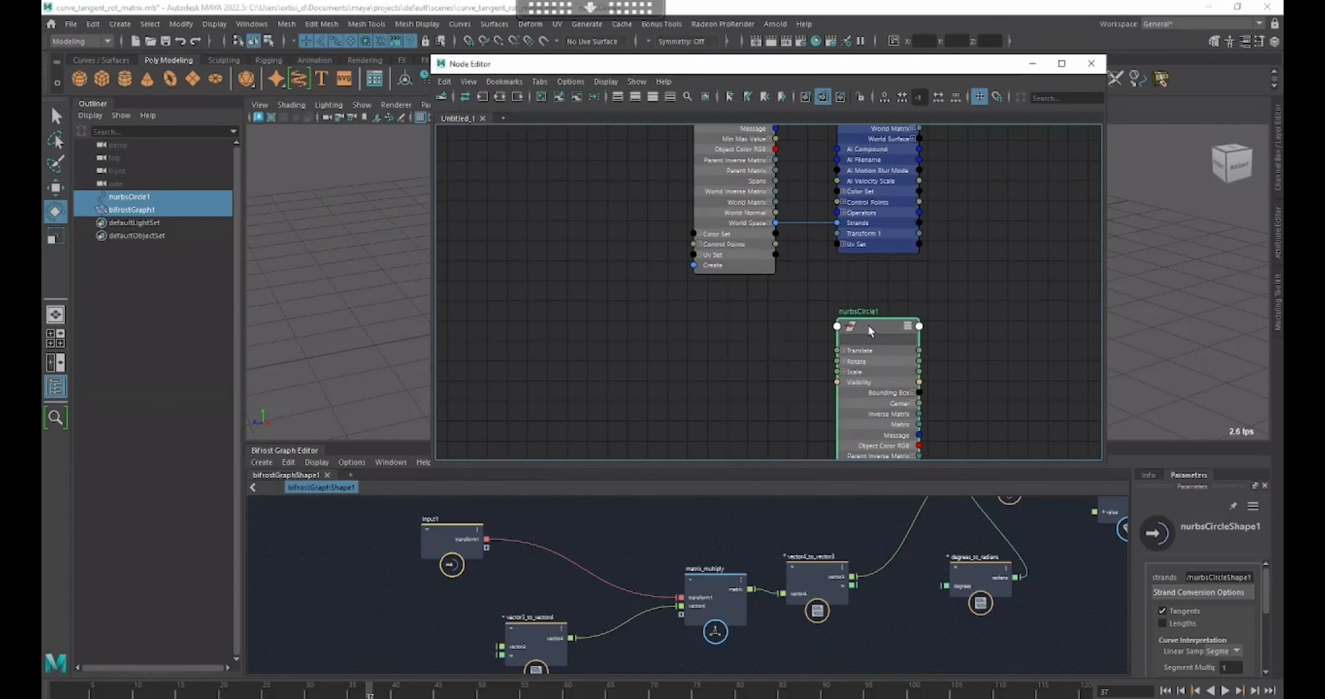
- Move the nurbsCircle1 node aside and connect its World Matrix[0] to the Bifrost graph shape's Transform 1 attribute
{"action": "left_click_drag", "start_coordinate": [870, 332], "coordinate": [617, 288]}
{"action": "scroll", "coordinate": [707, 341], "scroll_direction": "up", "scroll_amount": 3}
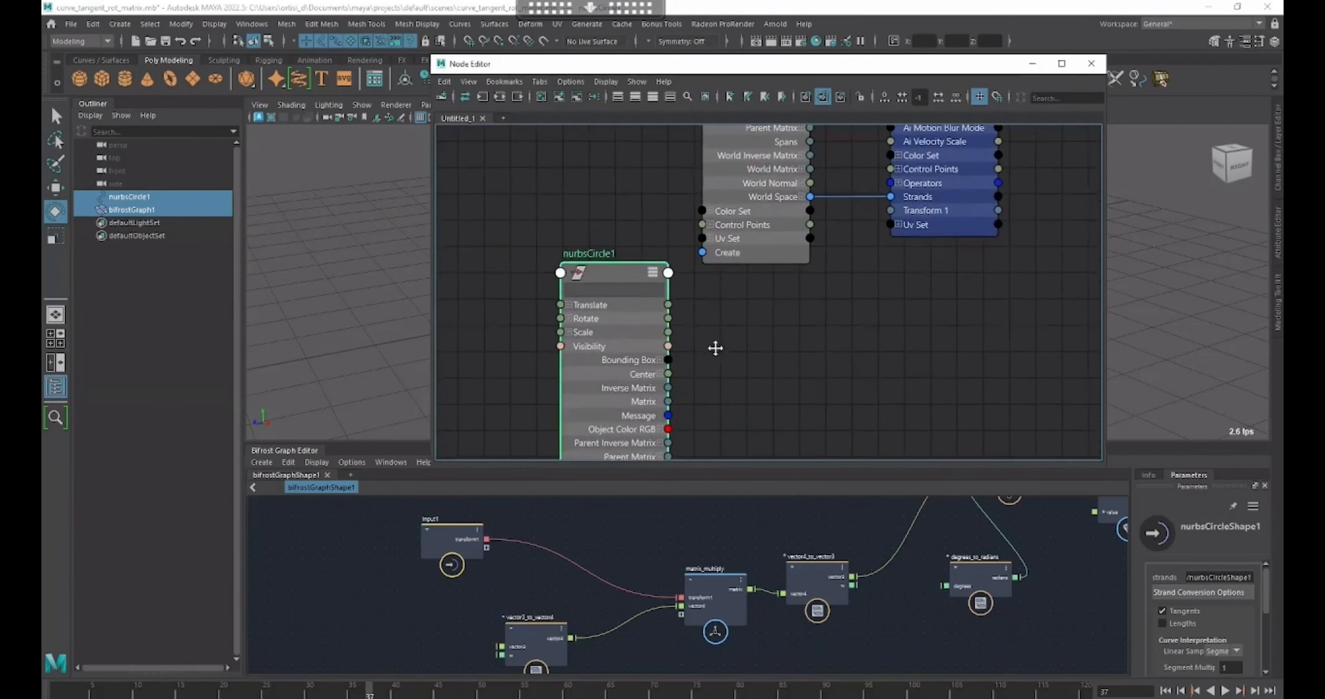
{"action": "left_click_drag", "start_coordinate": [656, 385], "coordinate": [581, 196]}
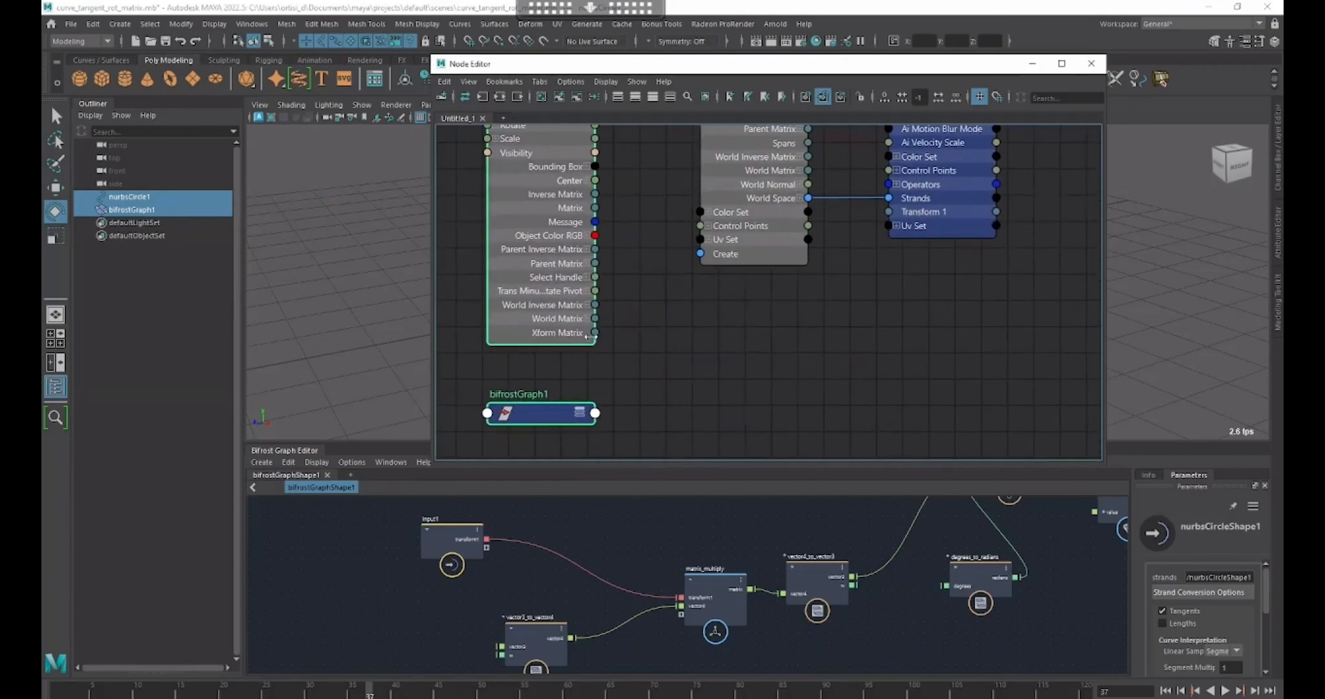
{"action": "left_click", "coordinate": [587, 320]}
{"action": "left_click_drag", "start_coordinate": [593, 335], "coordinate": [581, 347]}
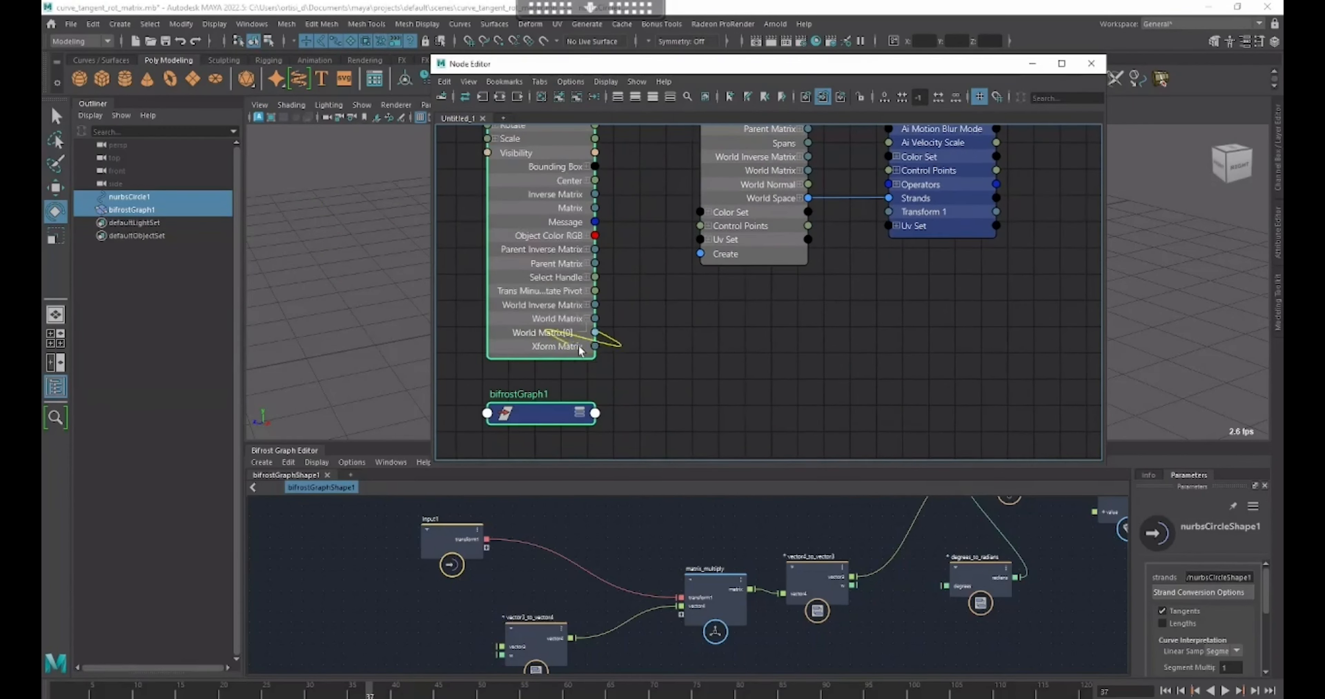
{"action": "left_click_drag", "start_coordinate": [679, 340], "coordinate": [746, 367]}
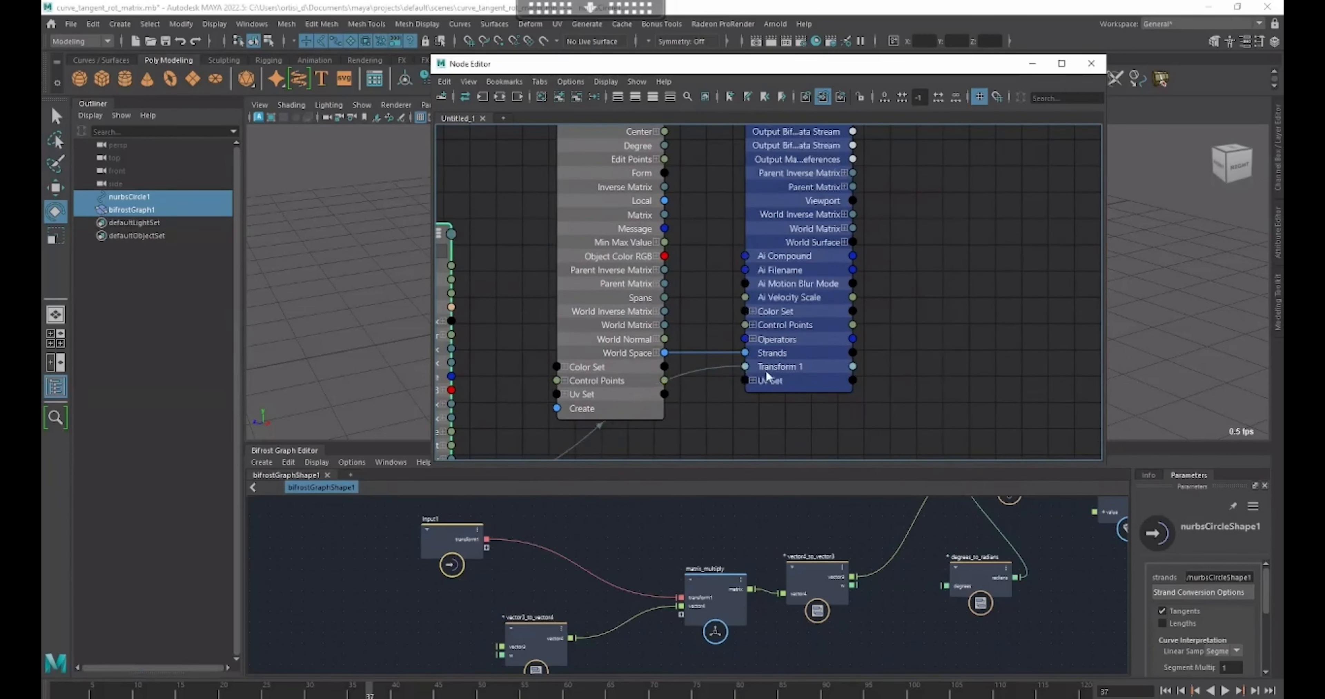
- Rename the transform1 port of the Bifrost input1 node to matrix_curve_IN
{"action": "right_click", "coordinate": [484, 550]}
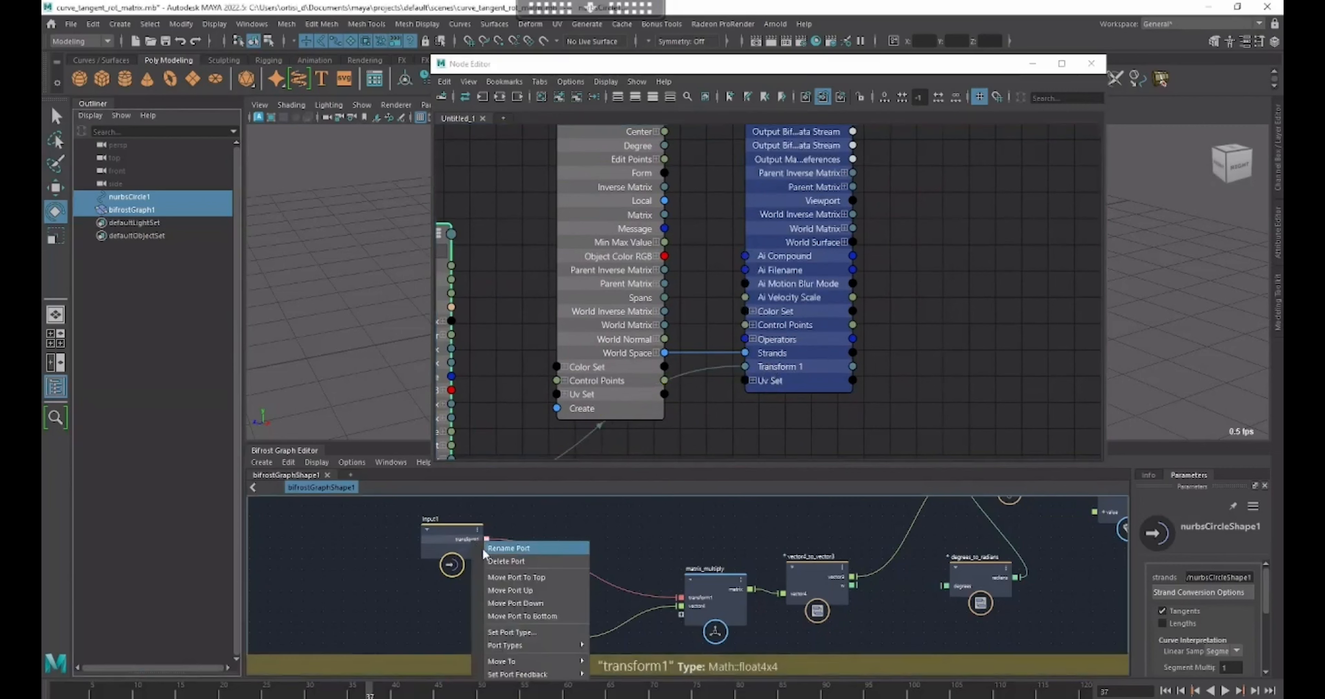
{"action": "left_click", "coordinate": [483, 549]}
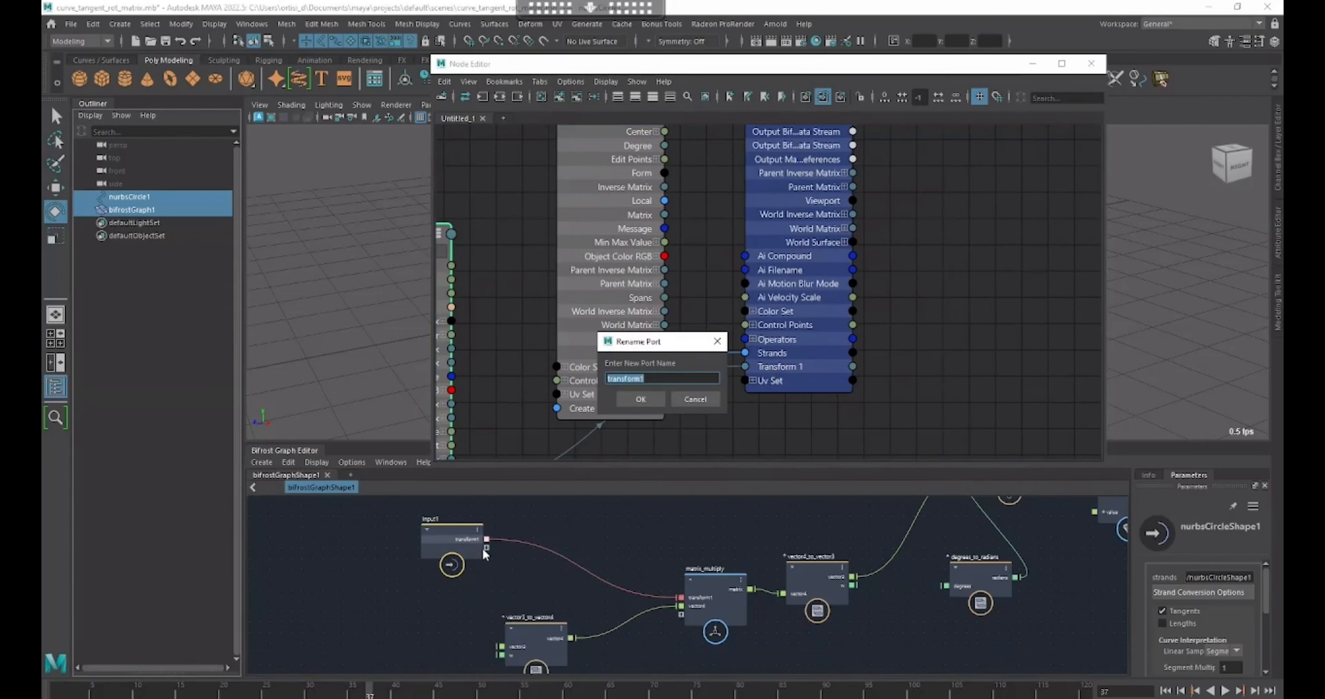
{"action": "type", "text": "matrix_curve_IN"}
{"action": "key", "text": "Return"}
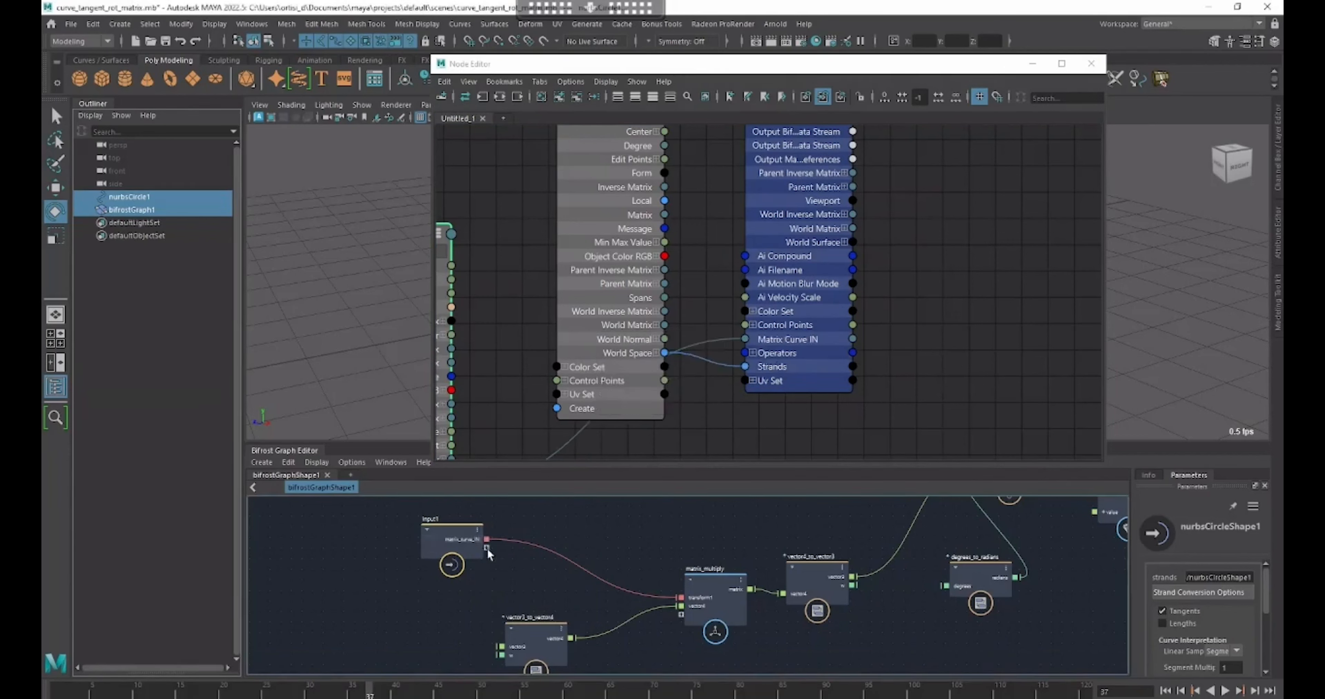
- Space out the input1, matrix_multiply and vector3_to_vector4 nodes in the Bifrost graph
{"action": "left_click_drag", "start_coordinate": [466, 546], "coordinate": [508, 538]}
{"action": "middle_click_drag", "start_coordinate": [635, 597], "coordinate": [550, 612], "text": "alt"}
{"action": "middle_click_drag", "start_coordinate": [626, 566], "coordinate": [596, 526], "text": "alt"}
{"action": "left_click_drag", "start_coordinate": [592, 570], "coordinate": [556, 576]}
{"action": "left_click_drag", "start_coordinate": [422, 624], "coordinate": [395, 625]}
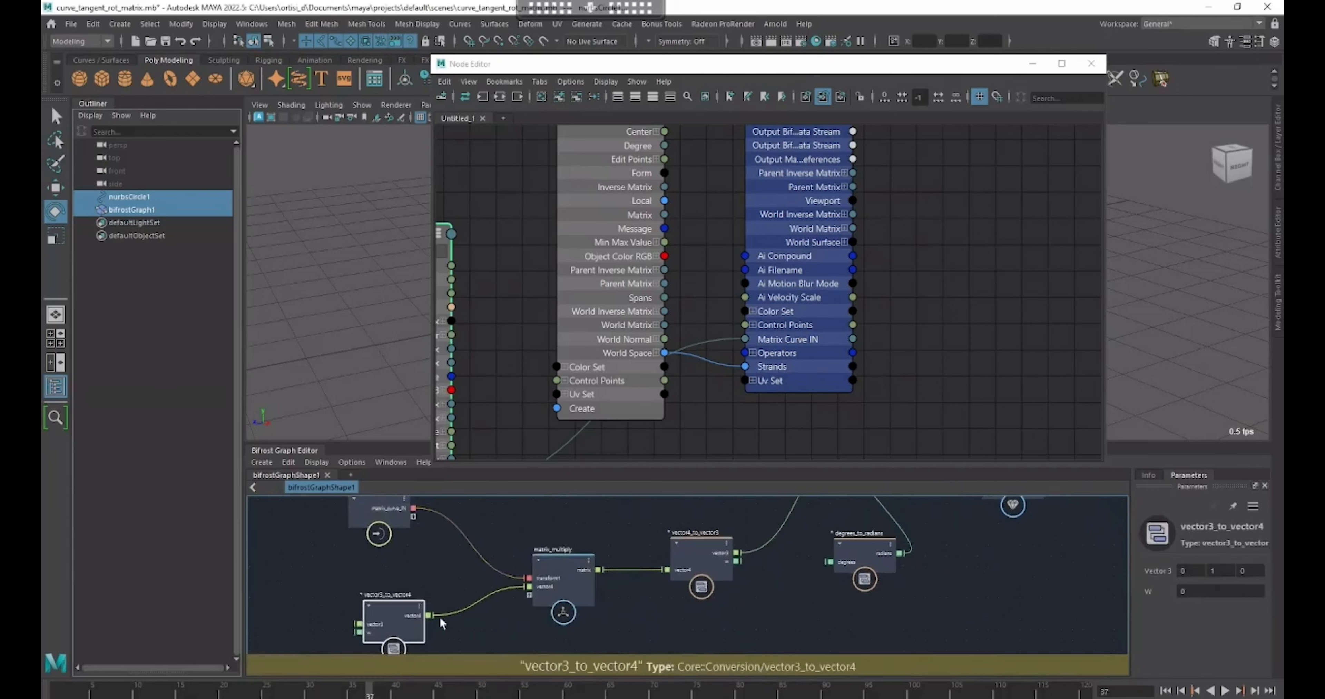
{"action": "left_click_drag", "start_coordinate": [557, 584], "coordinate": [558, 578]}
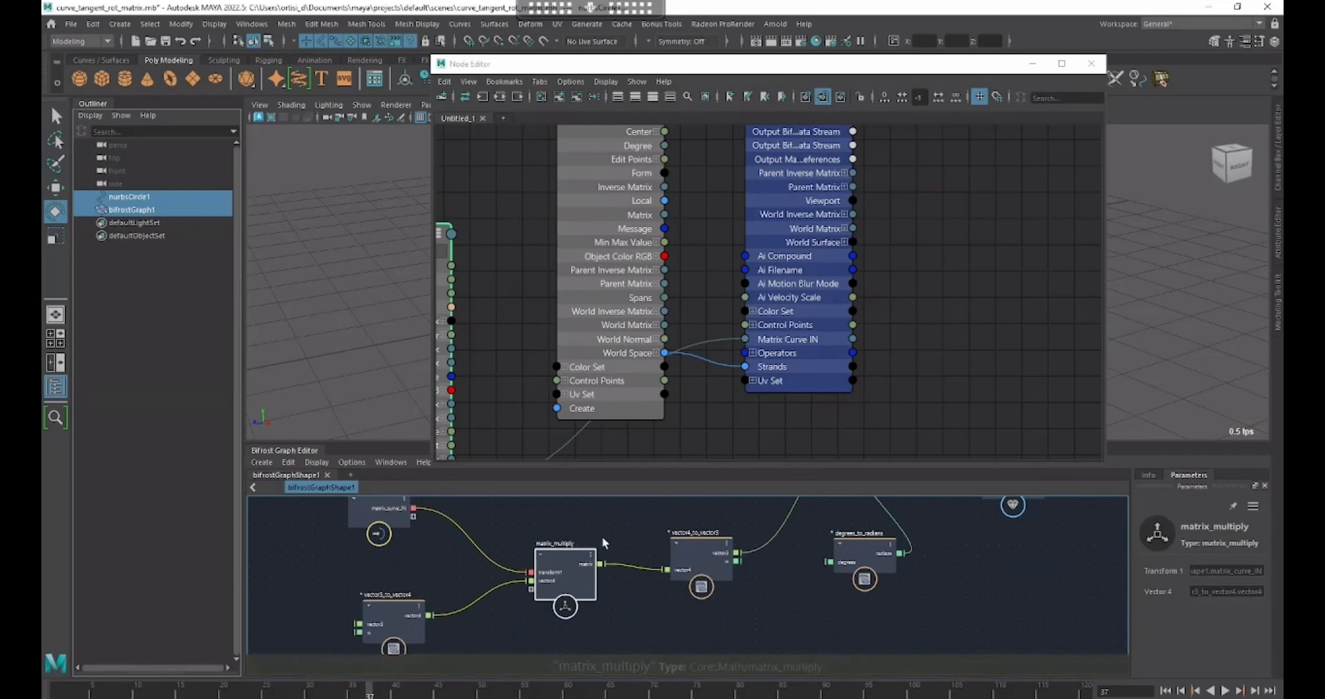
- Examine the chain from vector3_to_vector4 through matrix_multiply and vector4_to_vector3 to the axis of axis_angle_to_quaternion
{"action": "middle_click_drag", "start_coordinate": [601, 535], "coordinate": [592, 533], "text": "alt"}
{"action": "left_click", "coordinate": [365, 628]}
{"action": "middle_click_drag", "start_coordinate": [565, 606], "coordinate": [548, 609], "text": "alt"}
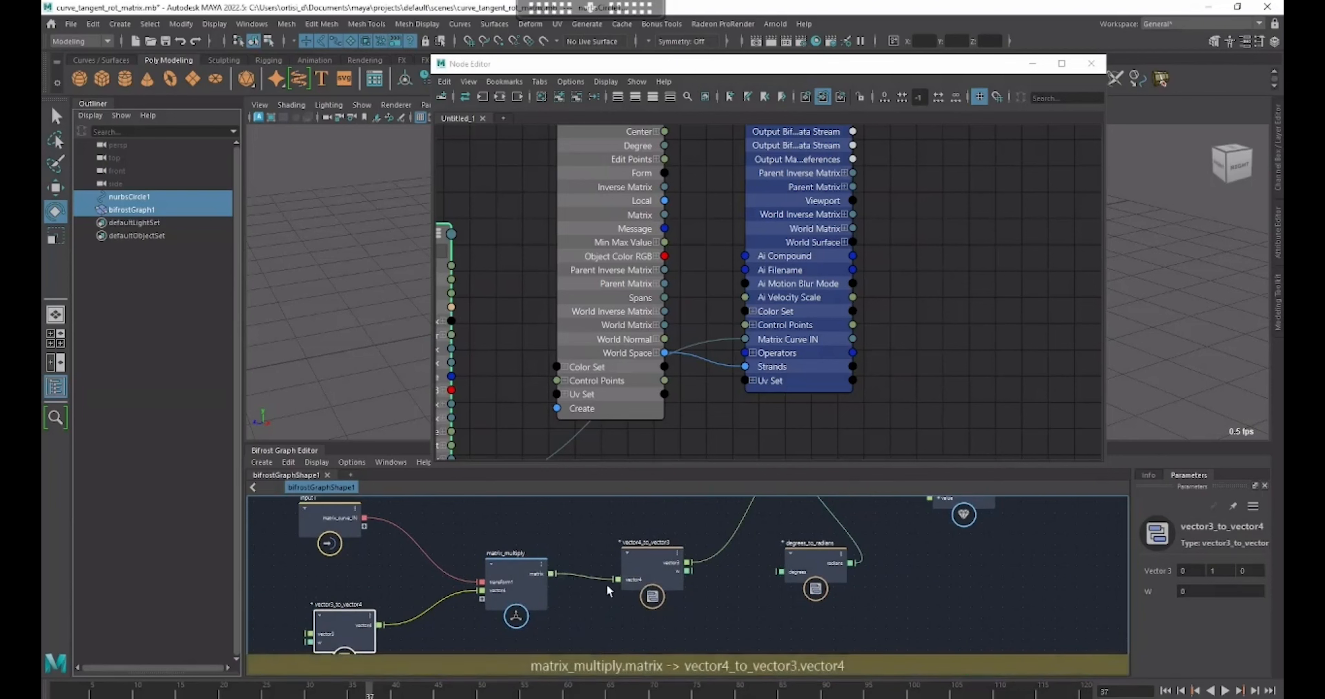
{"action": "scroll", "coordinate": [607, 584], "scroll_direction": "up", "scroll_amount": 1}
{"action": "left_click", "coordinate": [664, 571]}
{"action": "middle_click_drag", "start_coordinate": [690, 561], "coordinate": [667, 580], "text": "alt"}
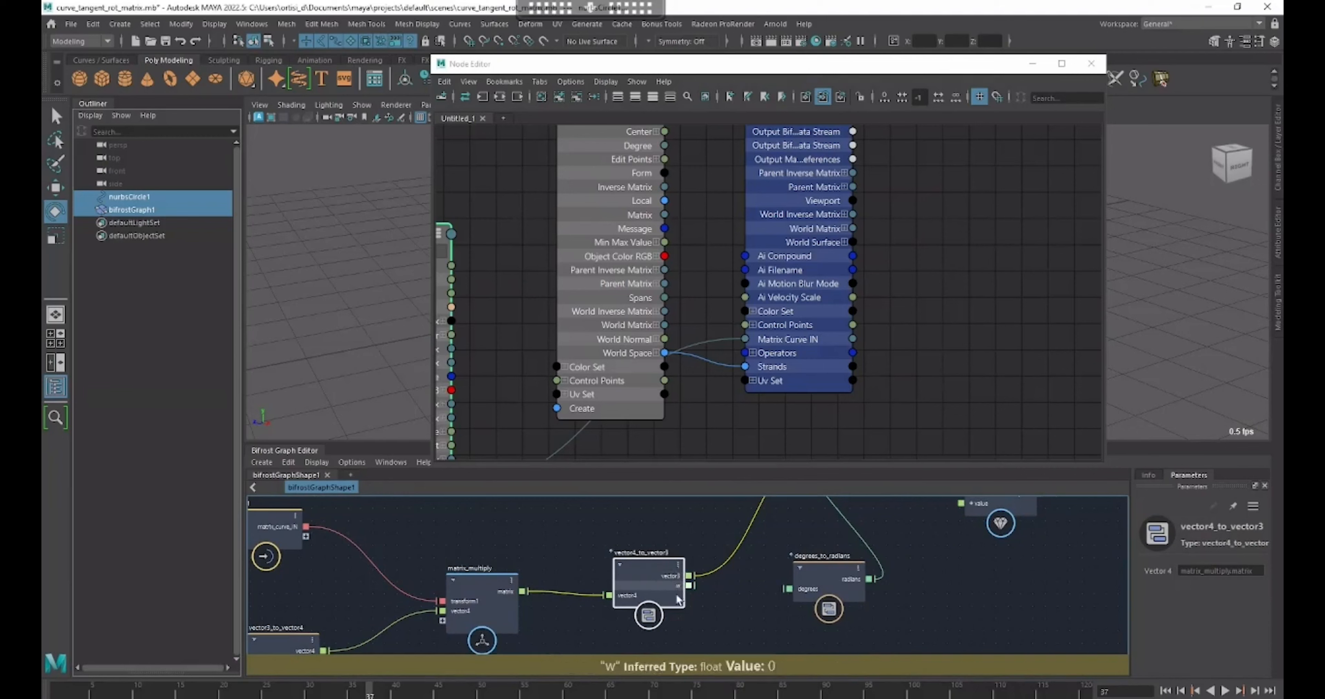
{"action": "middle_click_drag", "start_coordinate": [746, 599], "coordinate": [637, 633], "text": "alt"}
{"action": "scroll", "coordinate": [629, 611], "scroll_direction": "down", "scroll_amount": 1}
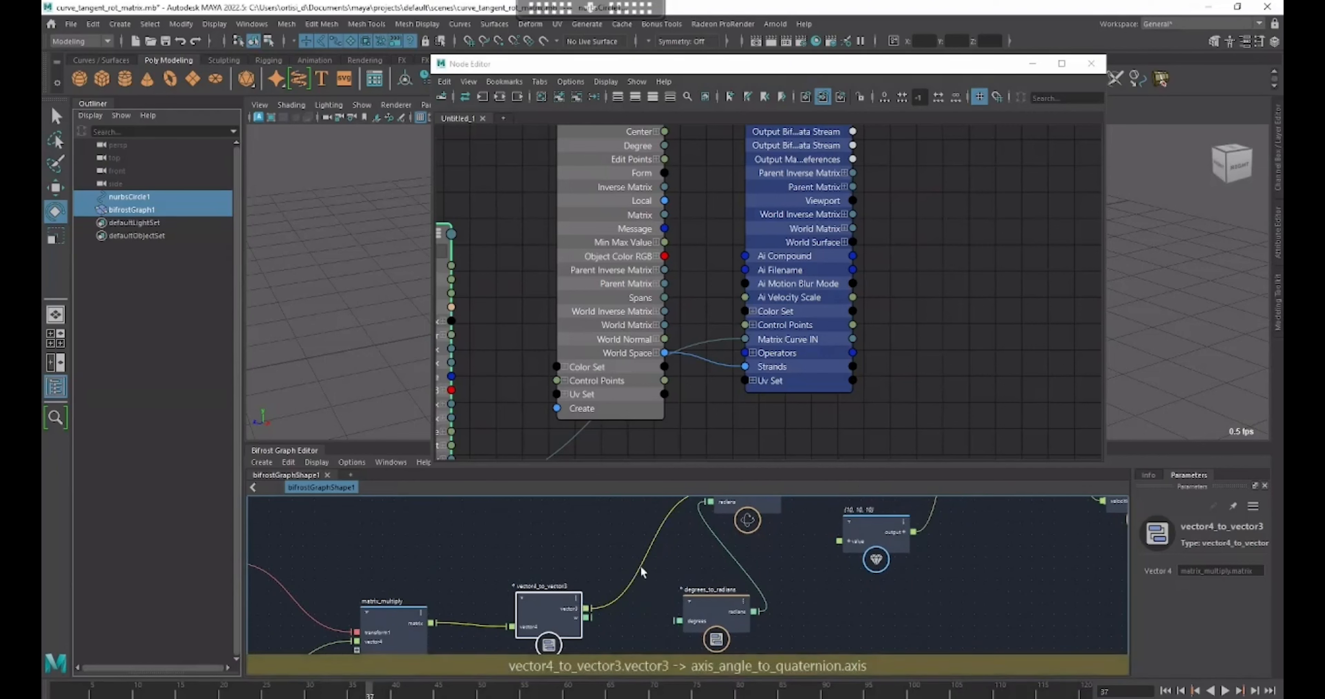
{"action": "middle_click_drag", "start_coordinate": [640, 565], "coordinate": [576, 609], "text": "alt"}
{"action": "left_click_drag", "start_coordinate": [685, 547], "coordinate": [702, 560]}
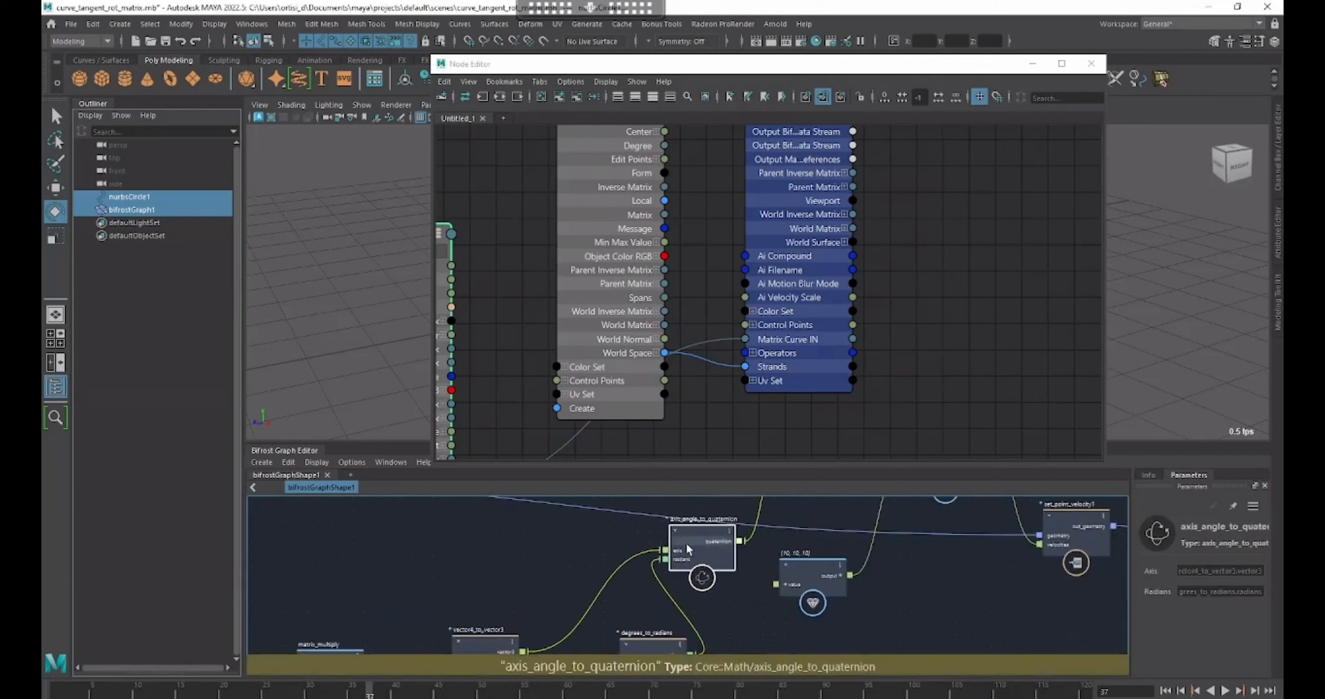
- Disconnect vector4_to_vector3 from the axis port of axis_angle_to_quaternion and close the Node Editor
{"action": "scroll", "coordinate": [705, 551], "scroll_direction": "down", "scroll_amount": 2}
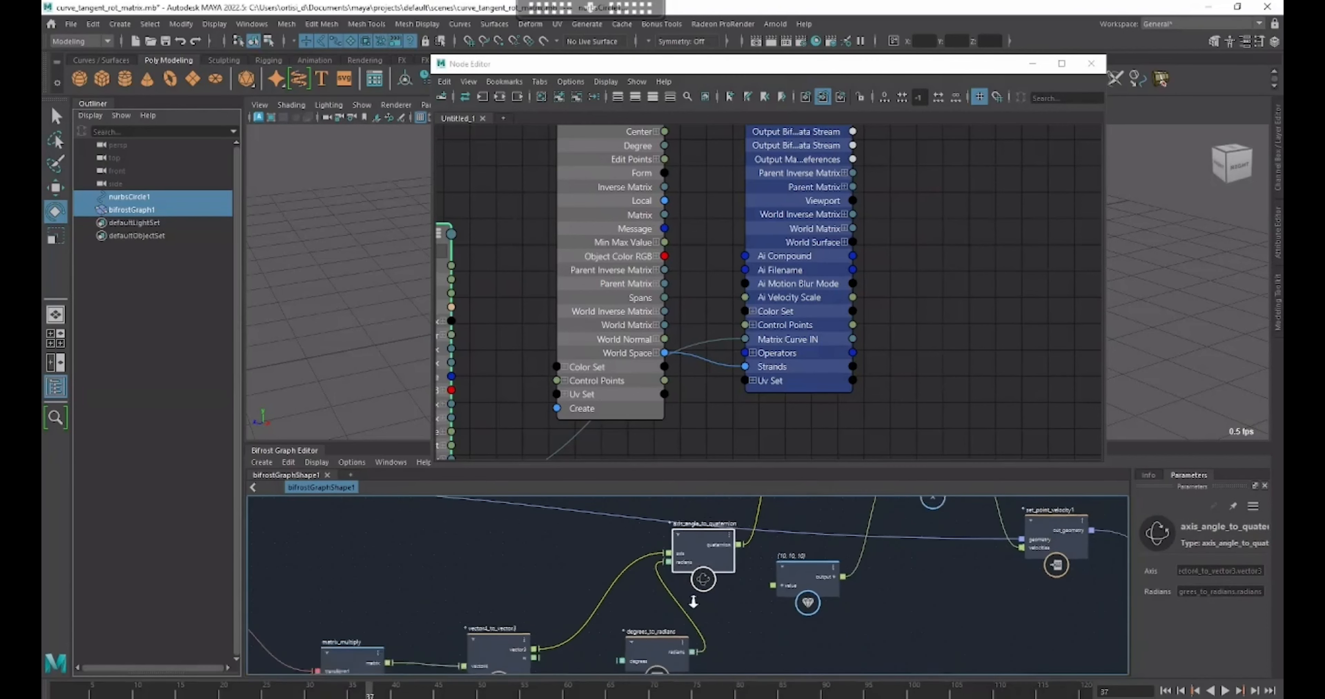
{"action": "left_click_drag", "start_coordinate": [715, 545], "coordinate": [719, 543]}
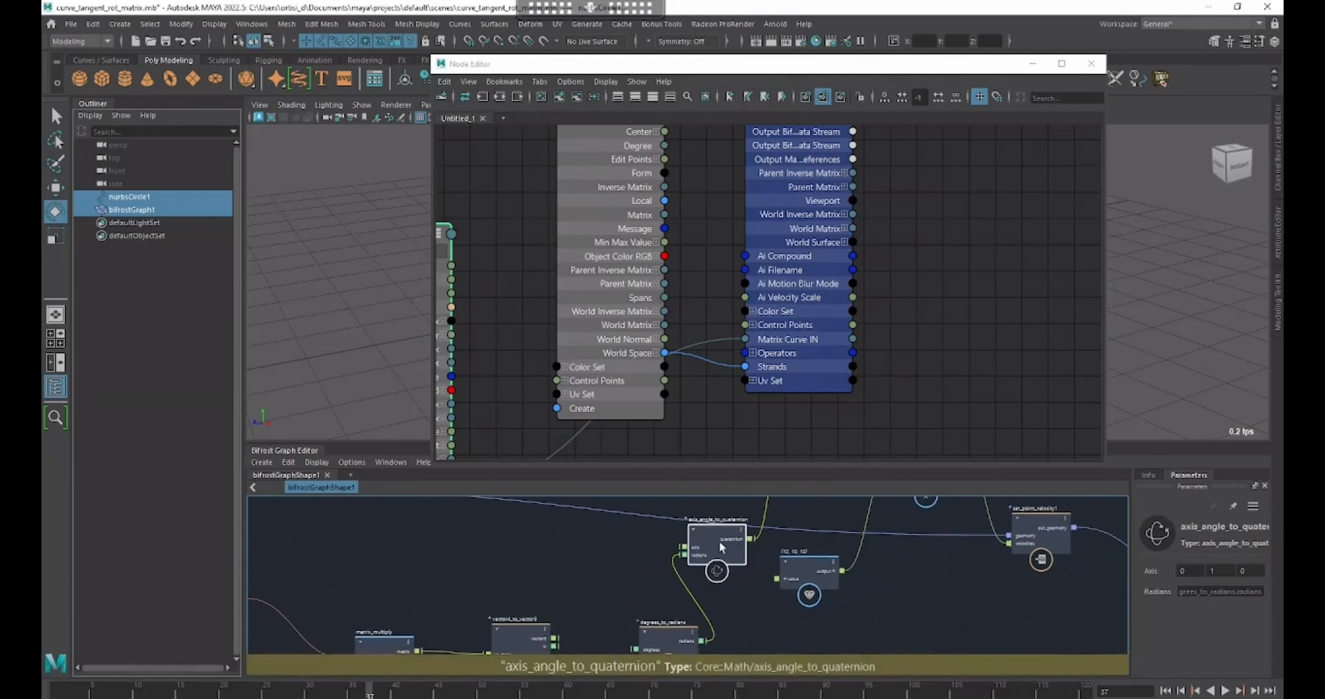
{"action": "left_click", "coordinate": [1091, 63]}
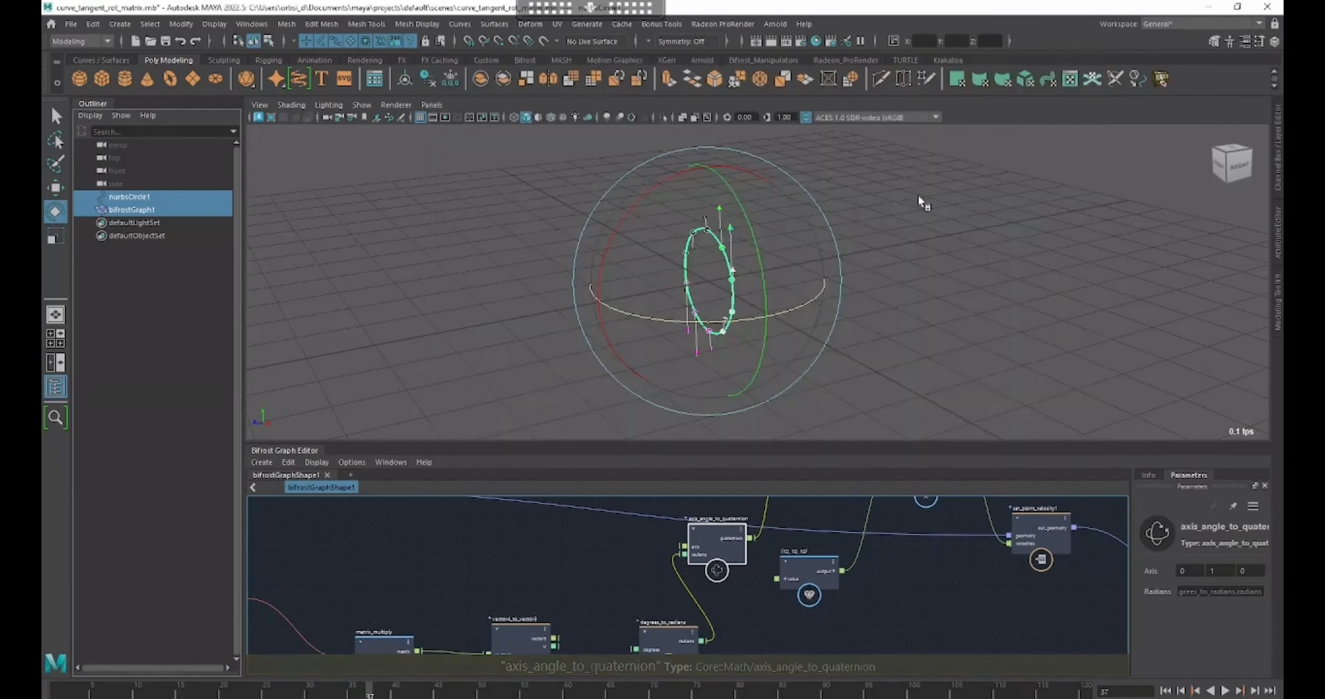
{"action": "left_click_drag", "start_coordinate": [719, 557], "coordinate": [726, 560]}
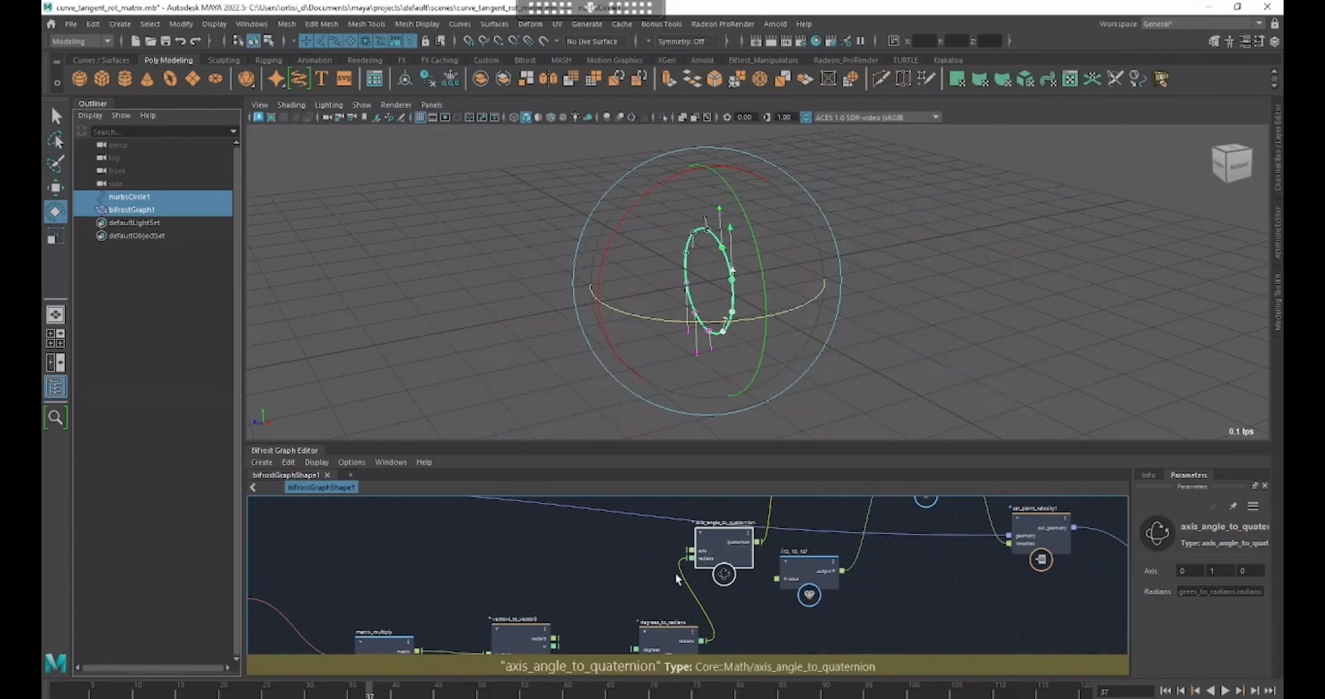
- Reconnect the vector3 output of vector4_to_vector3 to the axis port of axis_angle_to_quaternion and nudge the input1 node
{"action": "left_click_drag", "start_coordinate": [691, 551], "coordinate": [555, 638]}
{"action": "scroll", "coordinate": [730, 591], "scroll_direction": "down", "scroll_amount": 2}
{"action": "middle_click_drag", "start_coordinate": [634, 616], "coordinate": [731, 592], "text": "alt"}
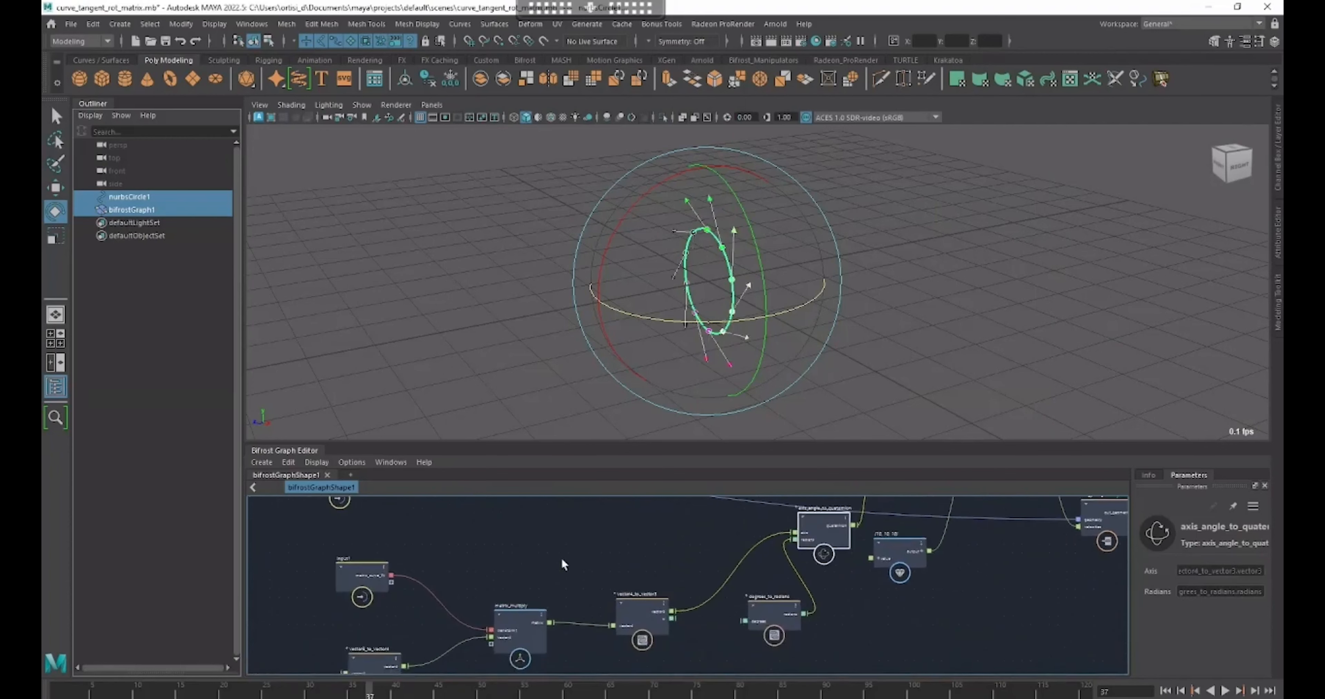
{"action": "left_click_drag", "start_coordinate": [379, 582], "coordinate": [387, 576]}
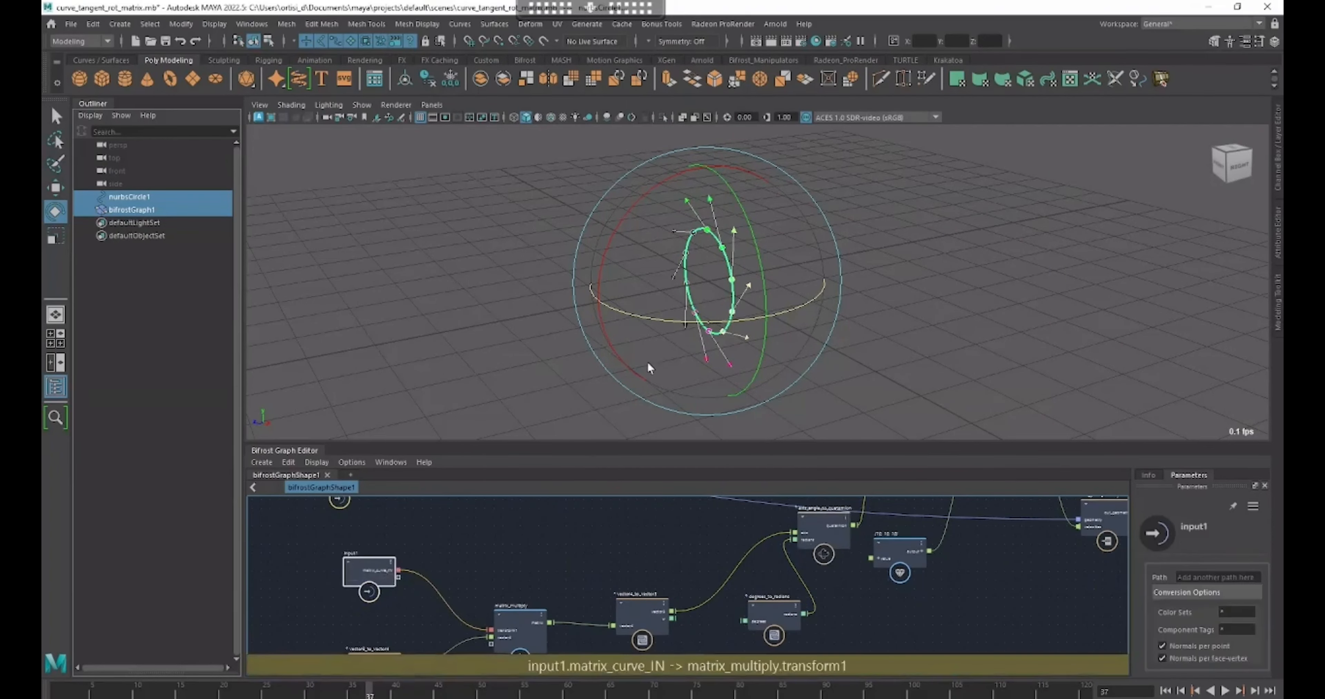
- Rotate the circle in the viewport to test the velocity directions and undo the rotation
{"action": "left_click_drag", "start_coordinate": [719, 323], "coordinate": [653, 322]}
{"action": "mouse_move", "coordinate": [787, 325]}
{"action": "left_mouse_down"}
{"action": "mouse_move", "coordinate": [643, 333]}
{"action": "mouse_move", "coordinate": [878, 325]}
{"action": "mouse_move", "coordinate": [610, 339]}
{"action": "mouse_move", "coordinate": [530, 324]}
{"action": "mouse_move", "coordinate": [678, 265]}
{"action": "mouse_move", "coordinate": [823, 252]}
{"action": "mouse_move", "coordinate": [619, 315]}
{"action": "mouse_move", "coordinate": [790, 286]}
{"action": "mouse_move", "coordinate": [772, 186]}
{"action": "mouse_move", "coordinate": [807, 242]}
{"action": "mouse_move", "coordinate": [750, 211]}
{"action": "mouse_move", "coordinate": [686, 340]}
{"action": "mouse_move", "coordinate": [687, 275]}
{"action": "mouse_move", "coordinate": [793, 274]}
{"action": "mouse_move", "coordinate": [945, 343]}
{"action": "mouse_move", "coordinate": [834, 355]}
{"action": "mouse_move", "coordinate": [775, 313]}
{"action": "mouse_move", "coordinate": [693, 314]}
{"action": "mouse_move", "coordinate": [779, 311]}
{"action": "left_mouse_up"}
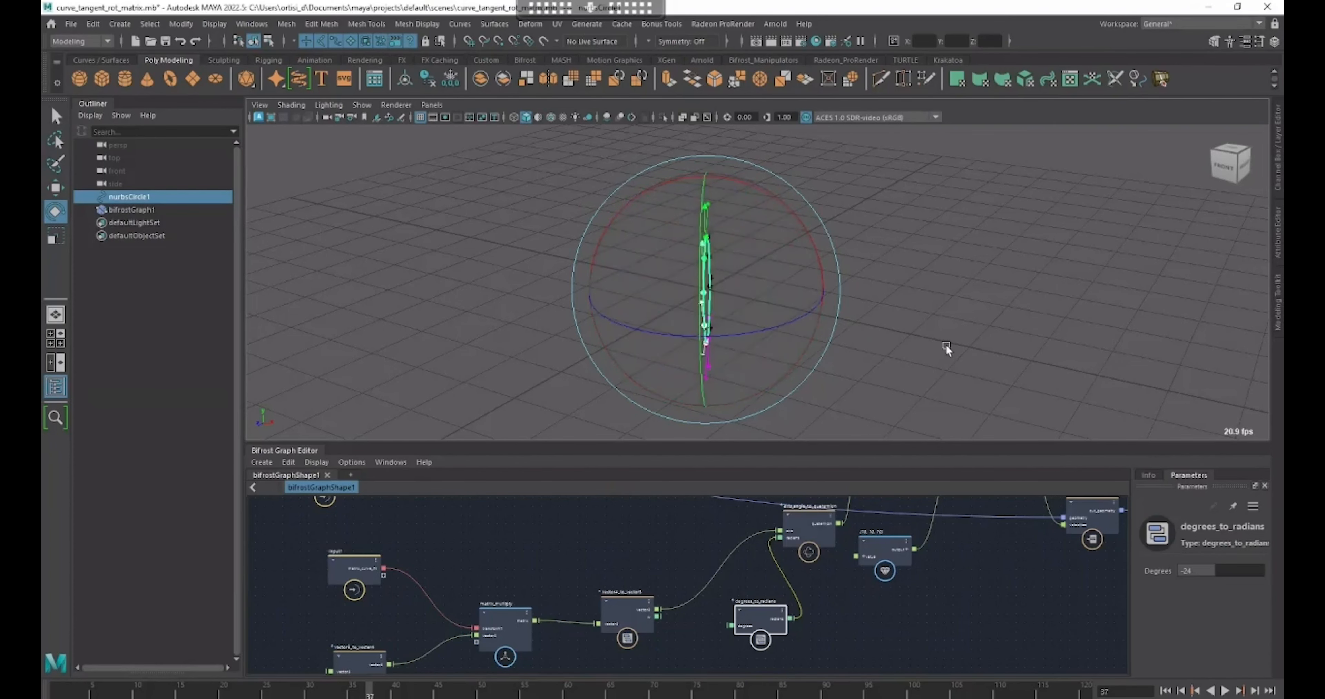
{"action": "key", "text": "ctrl+z"}
{"action": "left_click_drag", "start_coordinate": [877, 374], "coordinate": [873, 406], "text": "alt"}
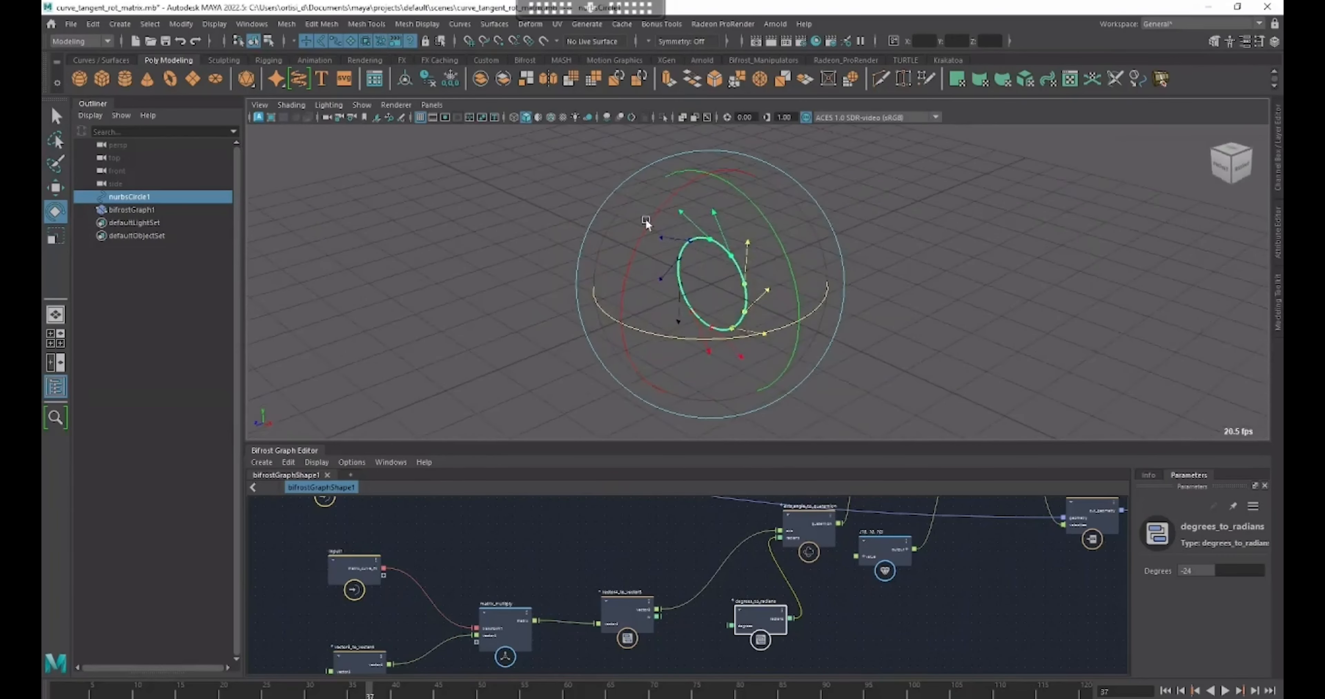
- Rotate the NURBS circle again and compare the direction of its velocity arrows from another angle
{"action": "left_click_drag", "start_coordinate": [808, 346], "coordinate": [722, 208], "text": "alt"}
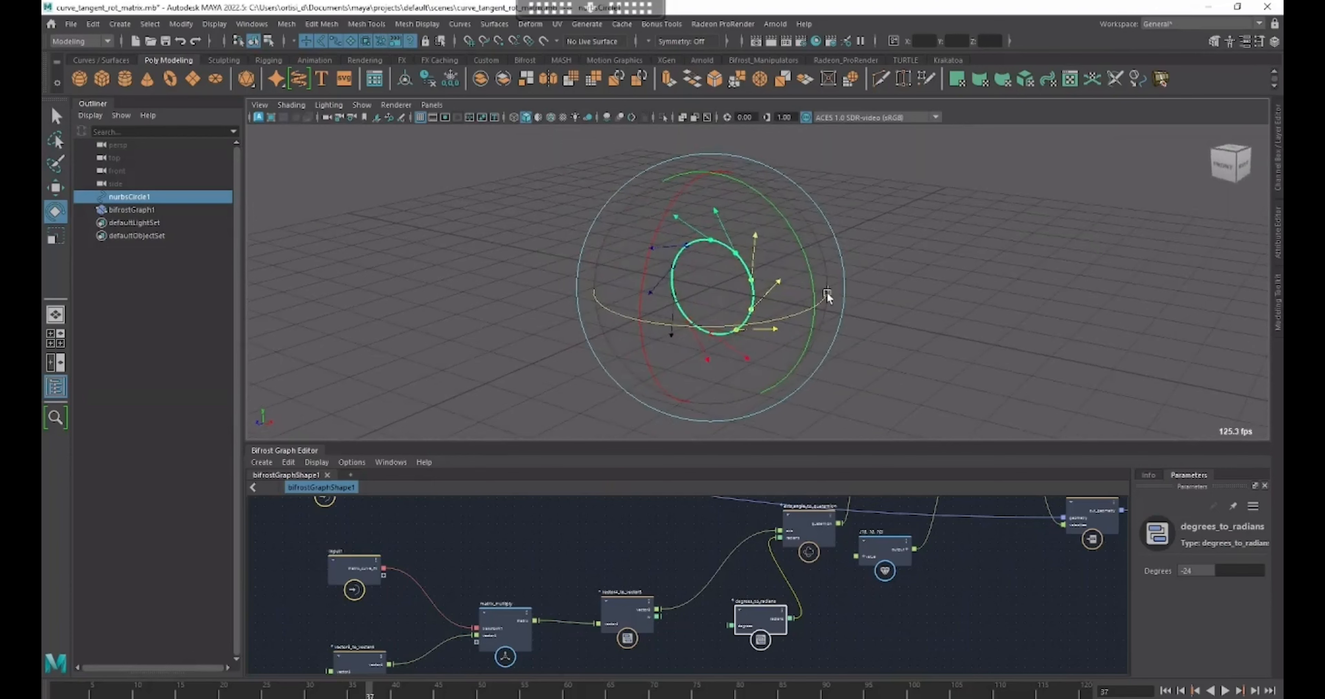
{"action": "mouse_move", "coordinate": [784, 291]}
{"action": "left_mouse_down"}
{"action": "mouse_move", "coordinate": [739, 257]}
{"action": "mouse_move", "coordinate": [775, 271]}
{"action": "mouse_move", "coordinate": [800, 219]}
{"action": "mouse_move", "coordinate": [778, 340]}
{"action": "mouse_move", "coordinate": [809, 287]}
{"action": "left_mouse_up"}
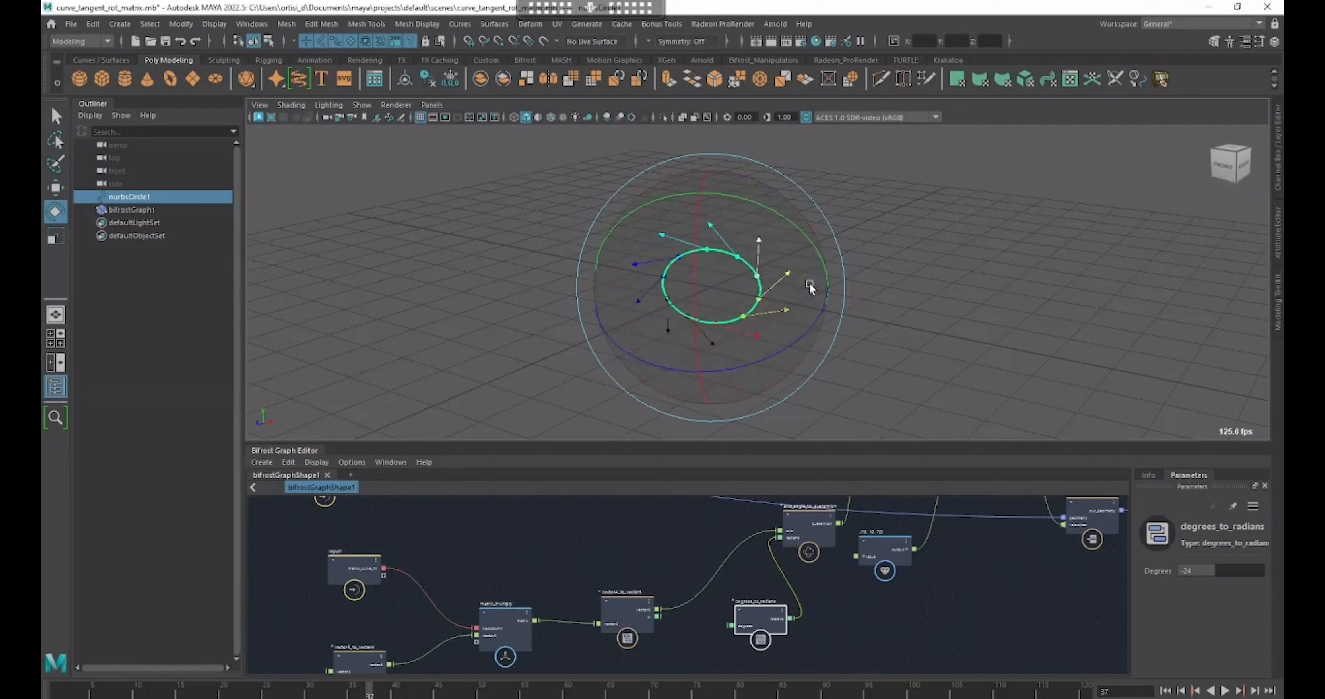
{"action": "left_click_drag", "start_coordinate": [877, 340], "coordinate": [855, 292]}
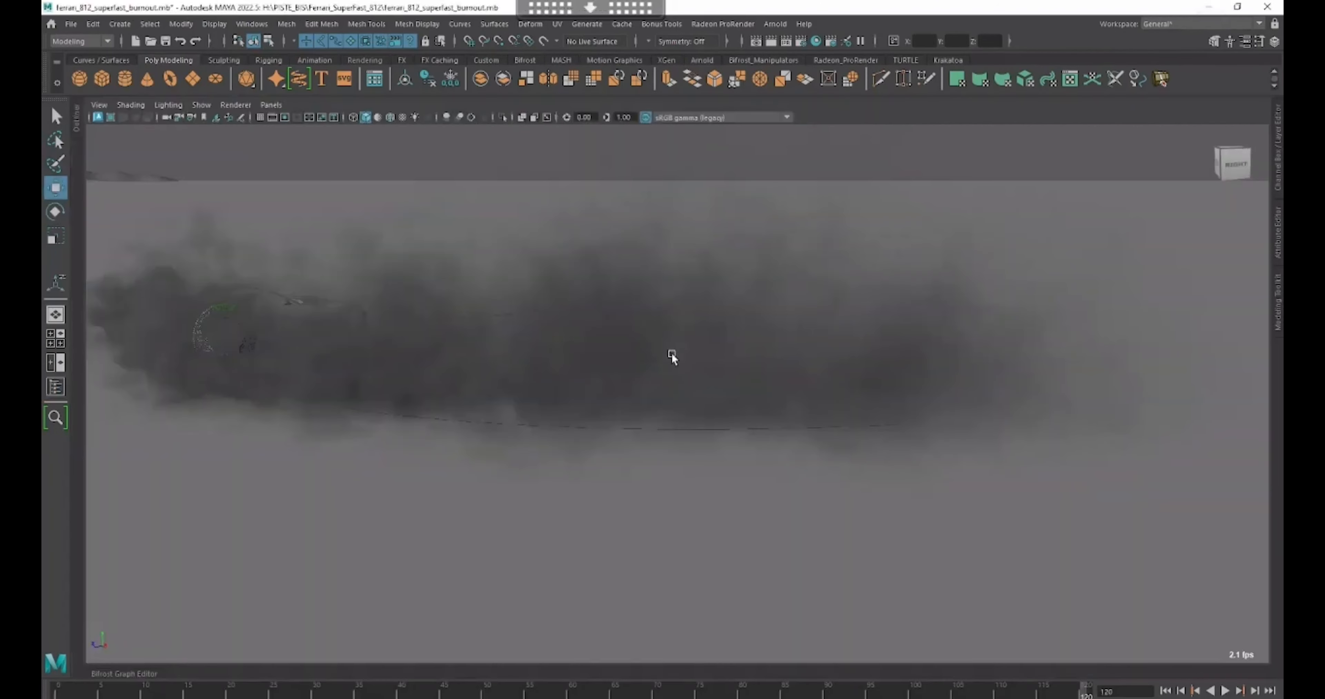
- Expand the Bifrost Graph Editor in the Ferrari burnout scene and inspect the nodes feeding file_cache
{"action": "left_click", "coordinate": [134, 675]}
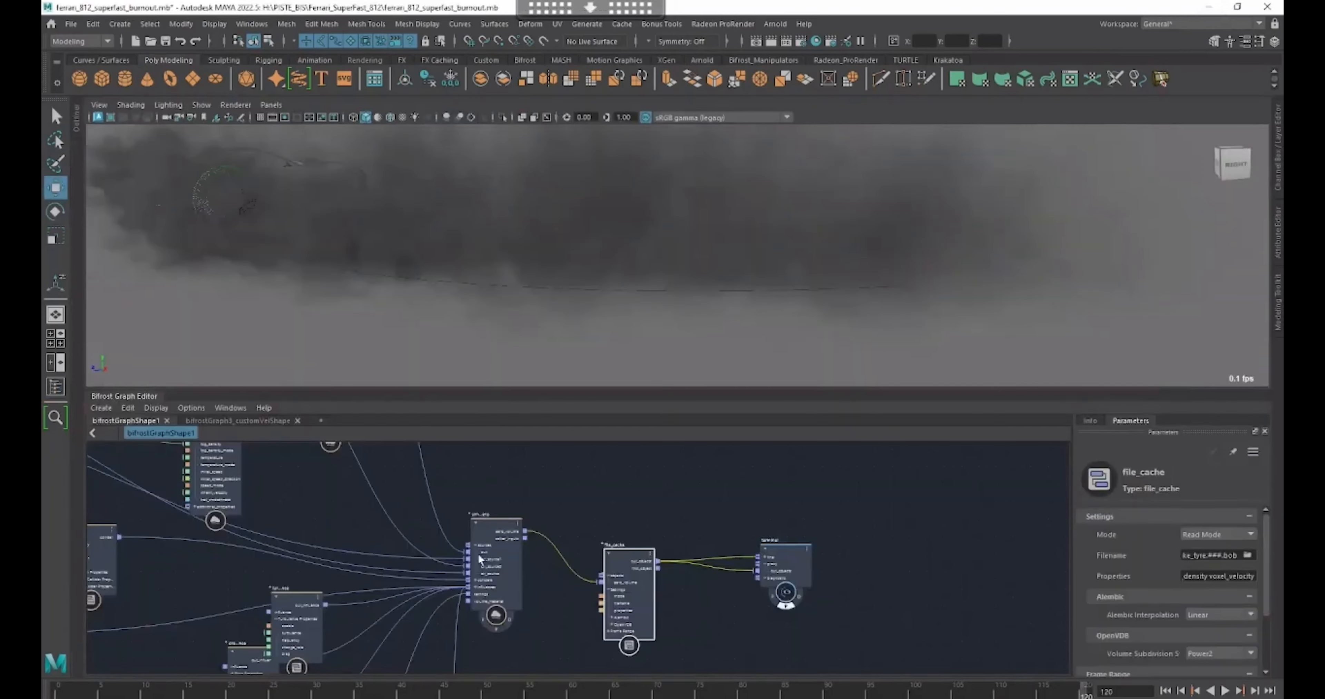
{"action": "scroll", "coordinate": [477, 483], "scroll_direction": "down", "scroll_amount": 5}
{"action": "middle_click_drag", "start_coordinate": [450, 486], "coordinate": [747, 492], "text": "alt"}
- Open the bifrostGraph3_customVelShape graph and examine its branches from the circle inputs to the set_point_velocity nodes
{"action": "left_click", "coordinate": [269, 421]}
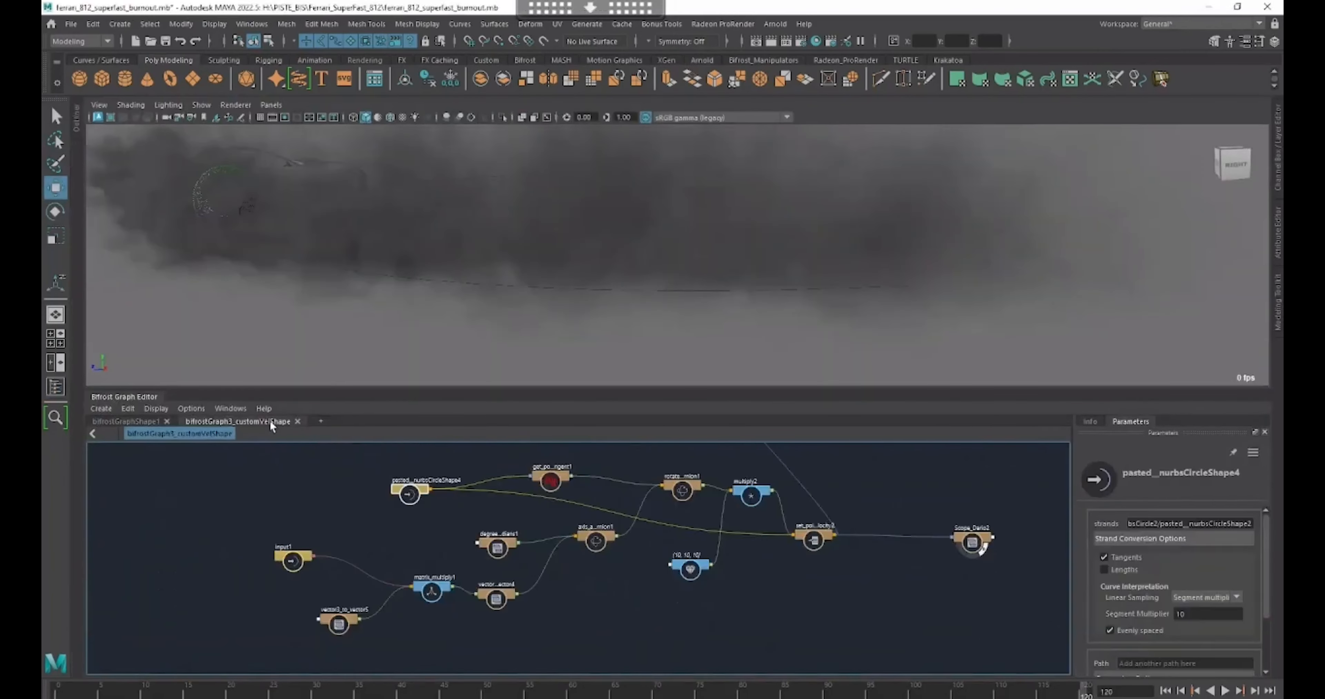
{"action": "middle_click_drag", "start_coordinate": [682, 539], "coordinate": [626, 590], "text": "alt"}
{"action": "scroll", "coordinate": [571, 506], "scroll_direction": "down", "scroll_amount": 5}
{"action": "middle_click_drag", "start_coordinate": [571, 506], "coordinate": [610, 610], "text": "alt"}
{"action": "scroll", "coordinate": [447, 527], "scroll_direction": "up", "scroll_amount": 6}
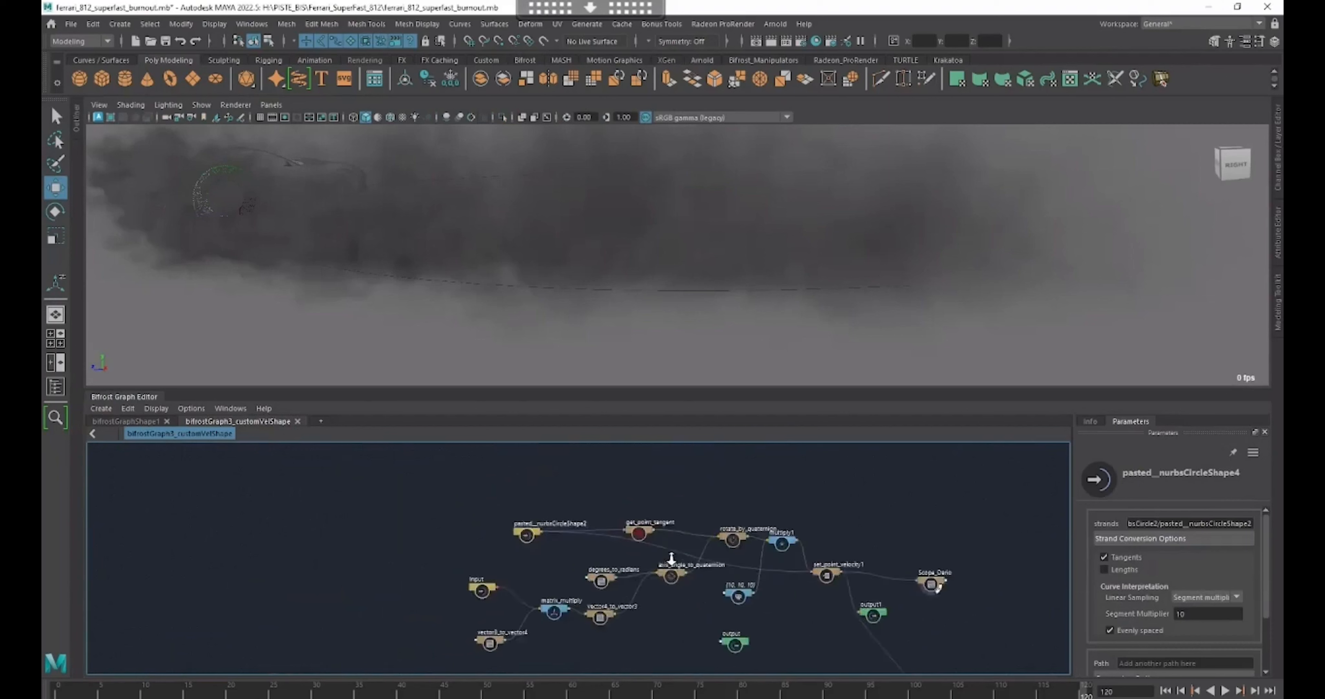
{"action": "middle_click_drag", "start_coordinate": [445, 506], "coordinate": [320, 485], "text": "alt"}
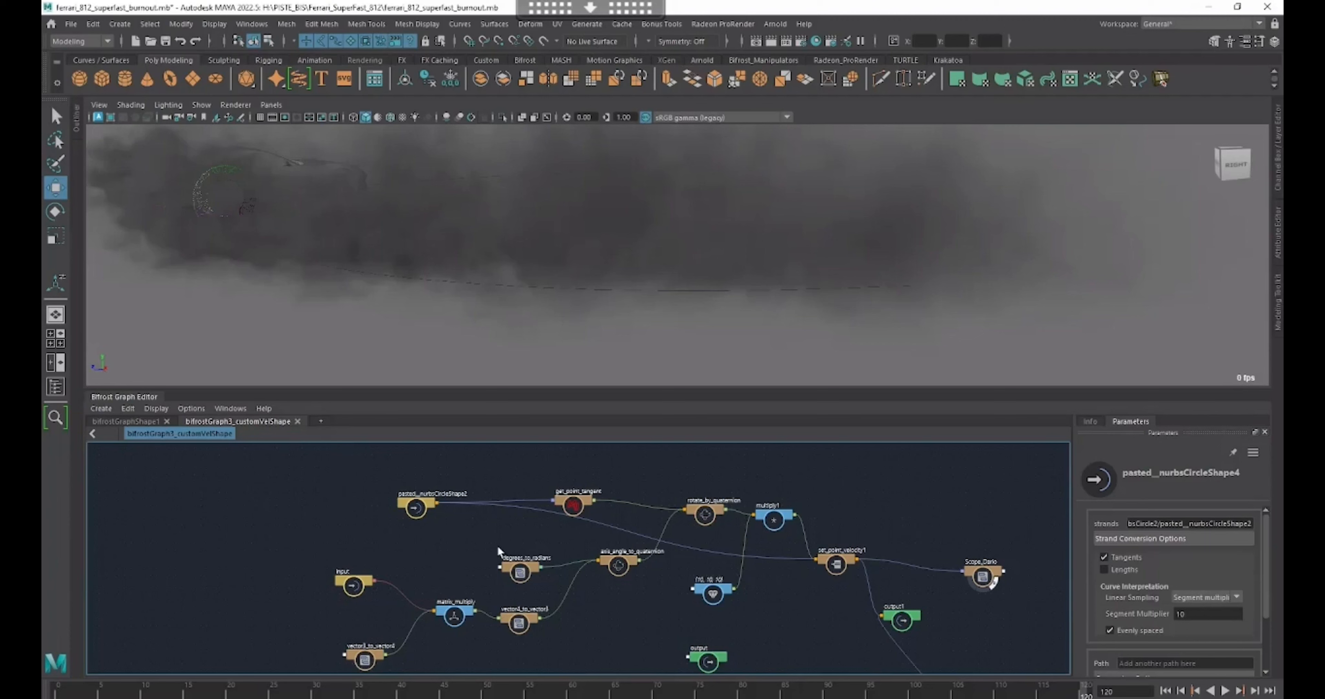
{"action": "middle_click_drag", "start_coordinate": [509, 543], "coordinate": [494, 516], "text": "alt"}
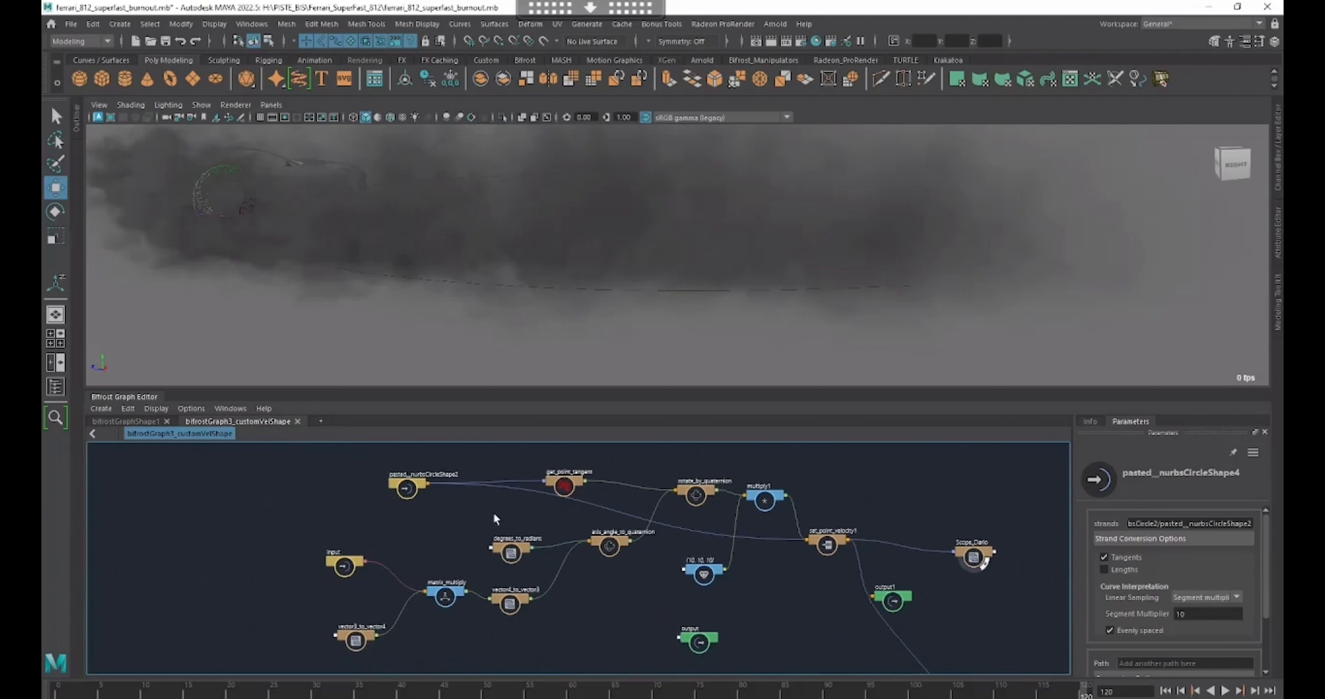
- Move the output1 node into the open space beyond Scope_Dario, between the two velocity branches
{"action": "middle_click_drag", "start_coordinate": [741, 620], "coordinate": [651, 559], "text": "alt"}
{"action": "left_click_drag", "start_coordinate": [811, 542], "coordinate": [1038, 621]}
{"action": "scroll", "coordinate": [952, 611], "scroll_direction": "down", "scroll_amount": 2}
{"action": "middle_click_drag", "start_coordinate": [819, 523], "coordinate": [765, 412], "text": "alt"}
{"action": "scroll", "coordinate": [815, 539], "scroll_direction": "down", "scroll_amount": 1}
{"action": "left_click_drag", "start_coordinate": [1012, 677], "coordinate": [1014, 677]}
{"action": "left_click_drag", "start_coordinate": [972, 591], "coordinate": [808, 594]}
{"action": "middle_click_drag", "start_coordinate": [848, 600], "coordinate": [841, 655], "text": "alt"}
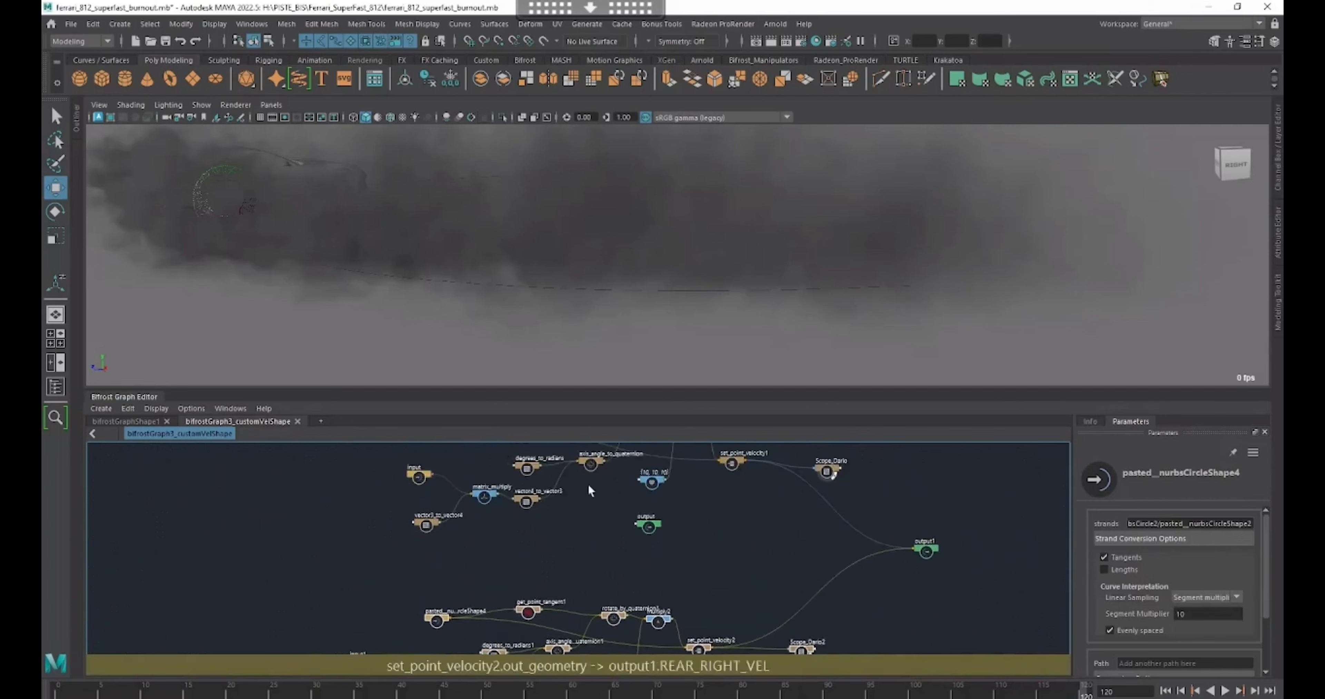
- Examine how the bifrostGraph3_customVelShape input feeds points_to_volume and the right and left velocity sources in bifrostGraphShape1
{"action": "left_click", "coordinate": [126, 421]}
{"action": "right_click_drag", "start_coordinate": [707, 600], "coordinate": [523, 543], "text": "alt"}
{"action": "middle_click_drag", "start_coordinate": [524, 545], "coordinate": [540, 564], "text": "alt"}
{"action": "right_click_drag", "start_coordinate": [588, 565], "coordinate": [753, 570], "text": "alt"}
{"action": "middle_click_drag", "start_coordinate": [744, 552], "coordinate": [739, 519], "text": "alt"}
{"action": "right_click_drag", "start_coordinate": [838, 600], "coordinate": [787, 587], "text": "alt"}
{"action": "mouse_move", "coordinate": [778, 572]}
{"action": "middle_mouse_down", "text": "alt"}
{"action": "mouse_move", "coordinate": [703, 565]}
{"action": "mouse_move", "coordinate": [705, 554]}
{"action": "mouse_move", "coordinate": [767, 563]}
{"action": "middle_mouse_up", "text": "alt"}
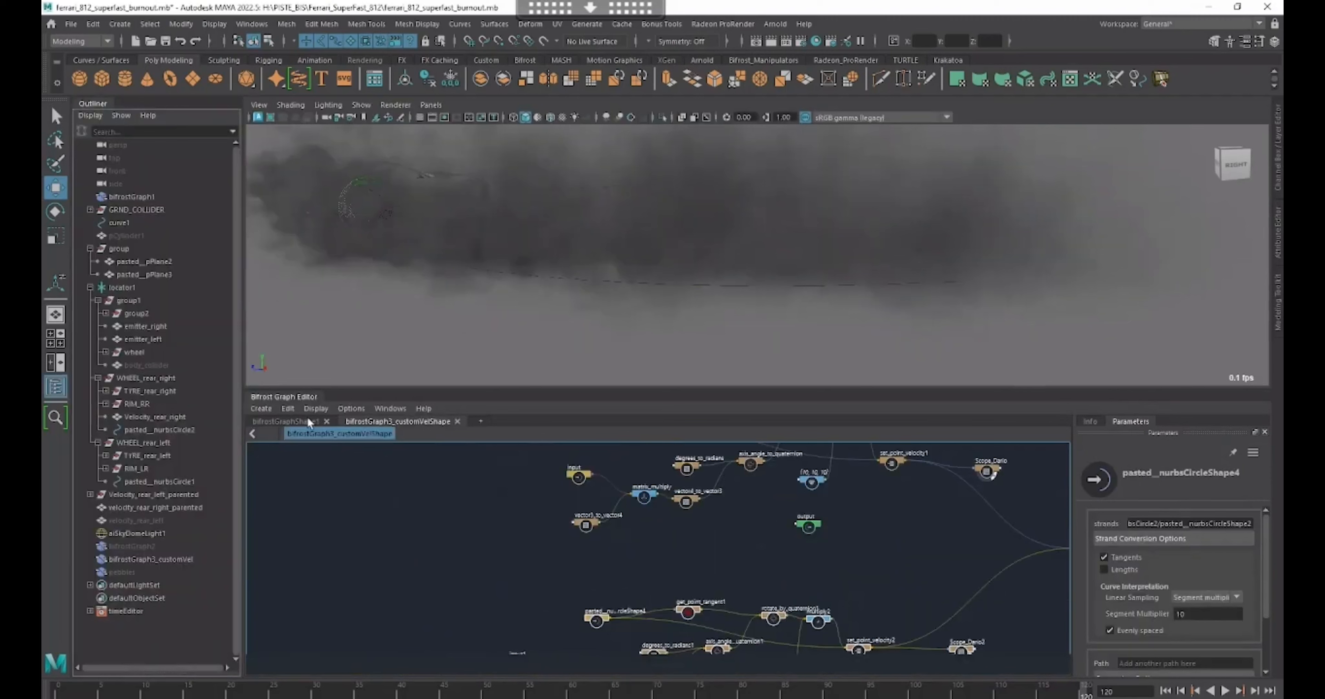
{"action": "left_click", "coordinate": [309, 421]}
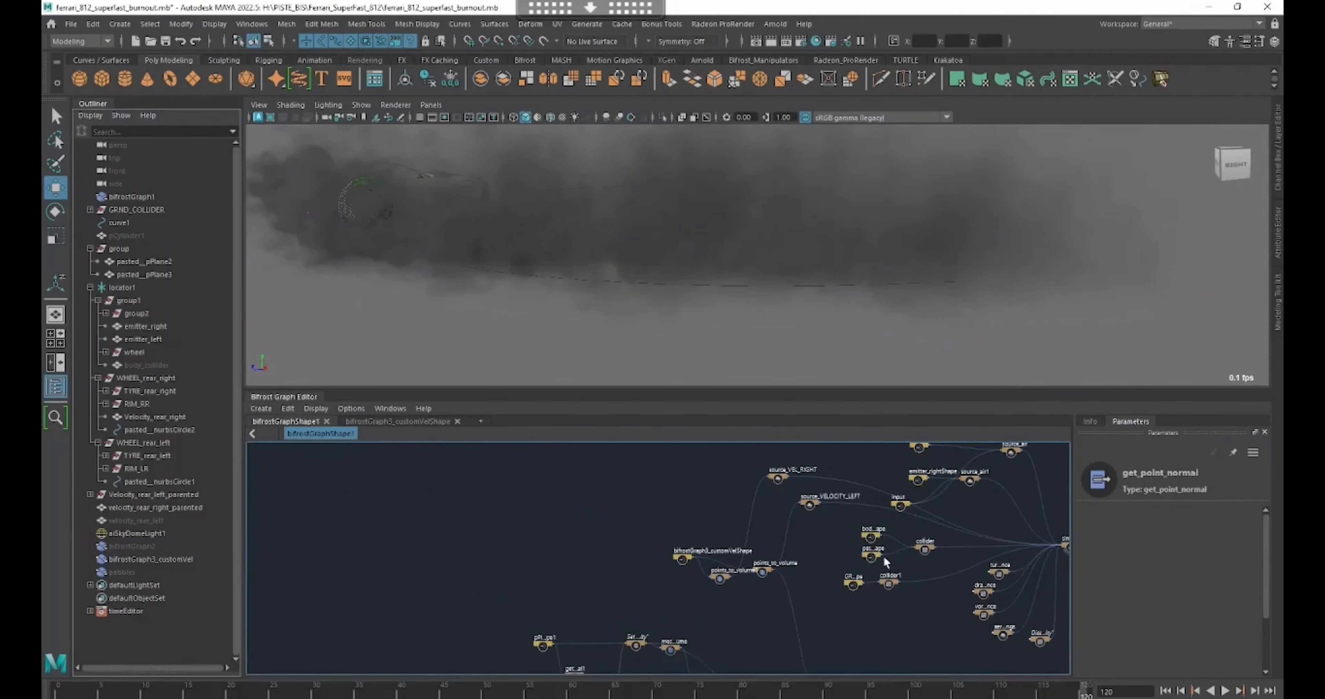
- Return to the bifrostGraph3_customVelShape graph and inspect the nodes between input and Scope_Dario
{"action": "left_click", "coordinate": [421, 409]}
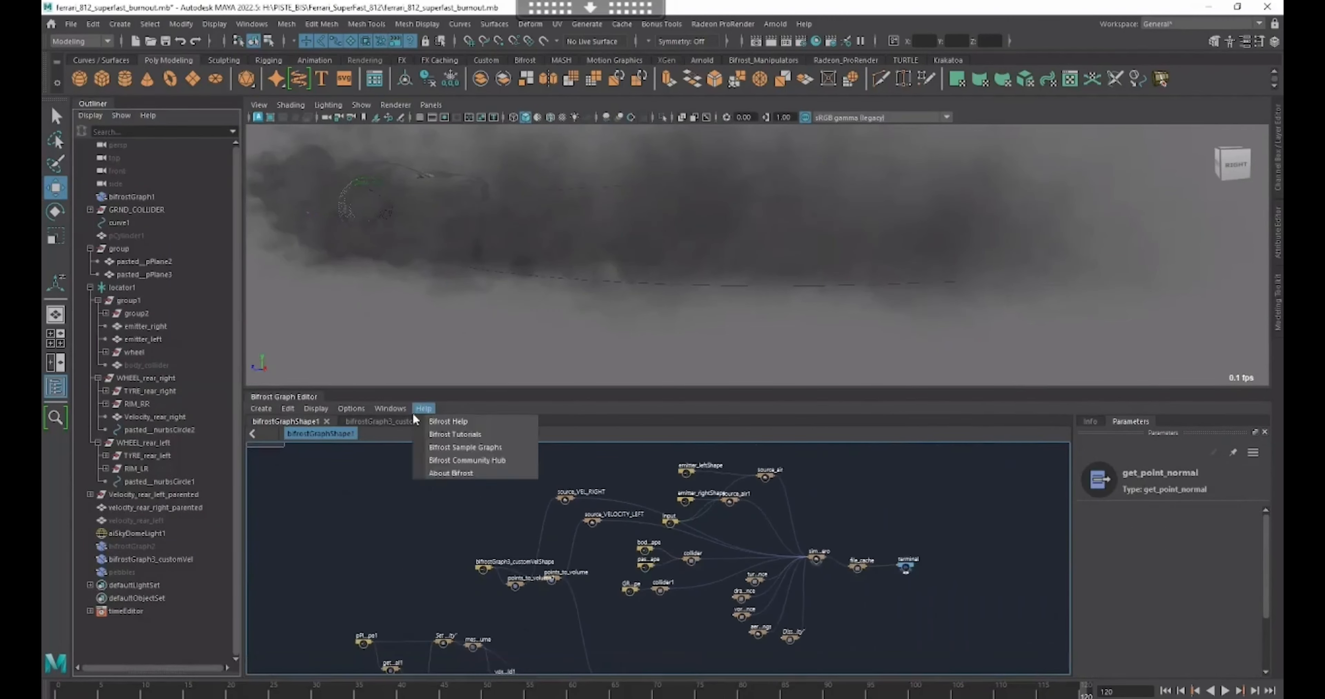
{"action": "left_click", "coordinate": [388, 421]}
{"action": "scroll", "coordinate": [839, 568], "scroll_direction": "down", "scroll_amount": 3}
{"action": "middle_click_drag", "start_coordinate": [819, 548], "coordinate": [750, 558], "text": "alt"}
{"action": "scroll", "coordinate": [756, 560], "scroll_direction": "up", "scroll_amount": 1}
{"action": "scroll", "coordinate": [687, 559], "scroll_direction": "up", "scroll_amount": 5}
- Rewind the timeline to frame 0 and inspect the velocity arrows around the car's rear wheel
{"action": "left_click", "coordinate": [1166, 691]}
{"action": "left_click_drag", "start_coordinate": [784, 228], "coordinate": [733, 206], "text": "alt"}
{"action": "right_click_drag", "start_coordinate": [733, 207], "coordinate": [879, 266], "text": "alt"}
{"action": "middle_click_drag", "start_coordinate": [889, 324], "coordinate": [894, 260], "text": "alt"}
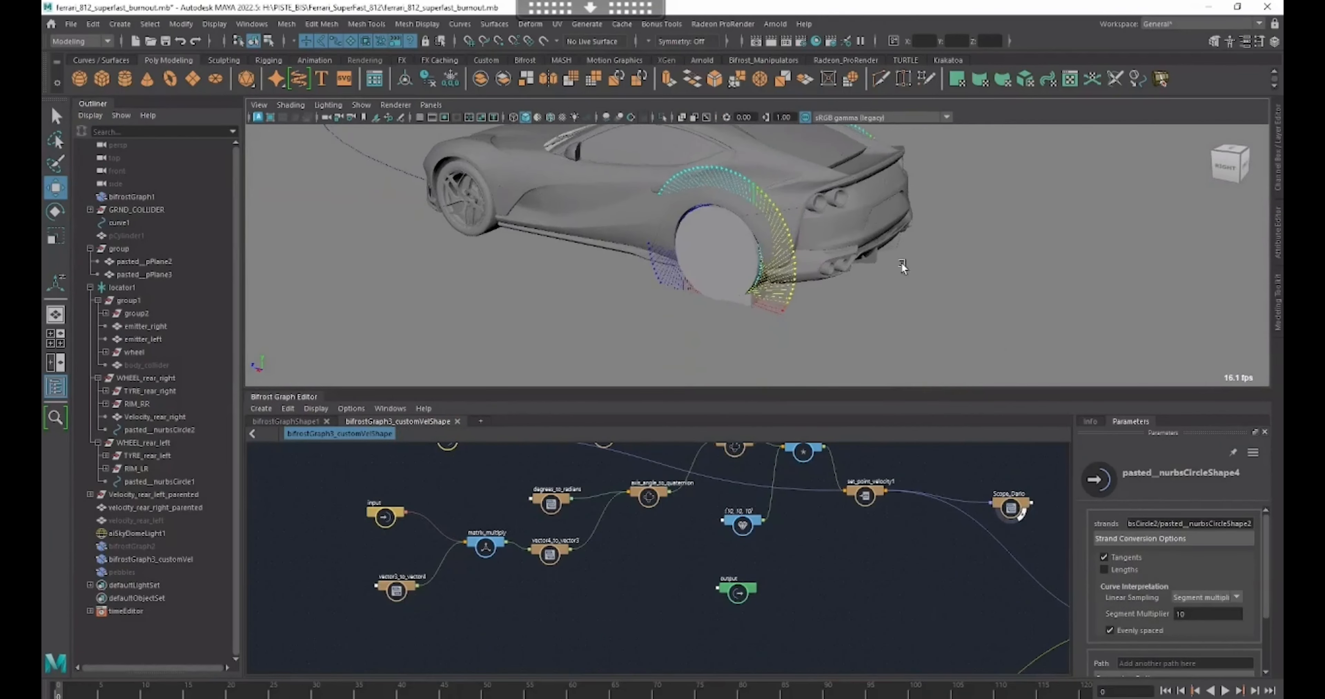
{"action": "right_click_drag", "start_coordinate": [694, 263], "coordinate": [771, 285], "text": "alt"}
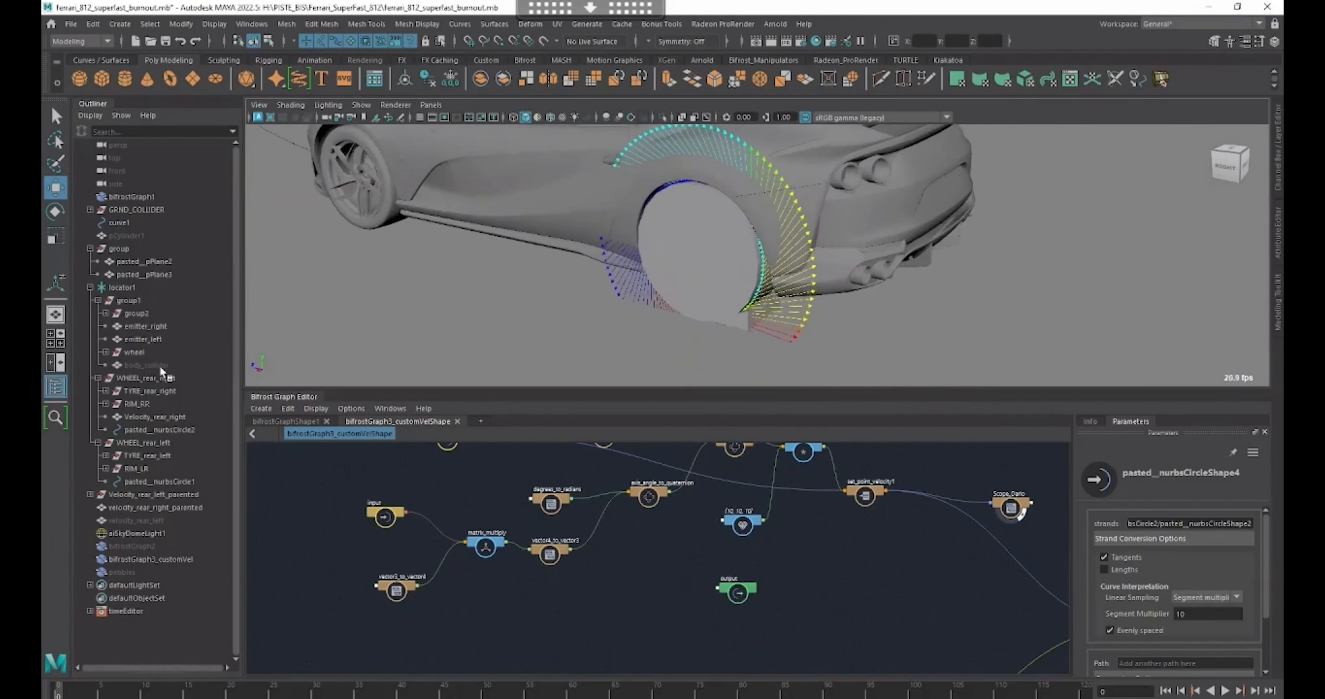
- Select pasted__nurbsCircle2 and pasted__nurbsCircle1 in turn to check which rear wheel each circle belongs to
{"action": "left_click", "coordinate": [162, 429]}
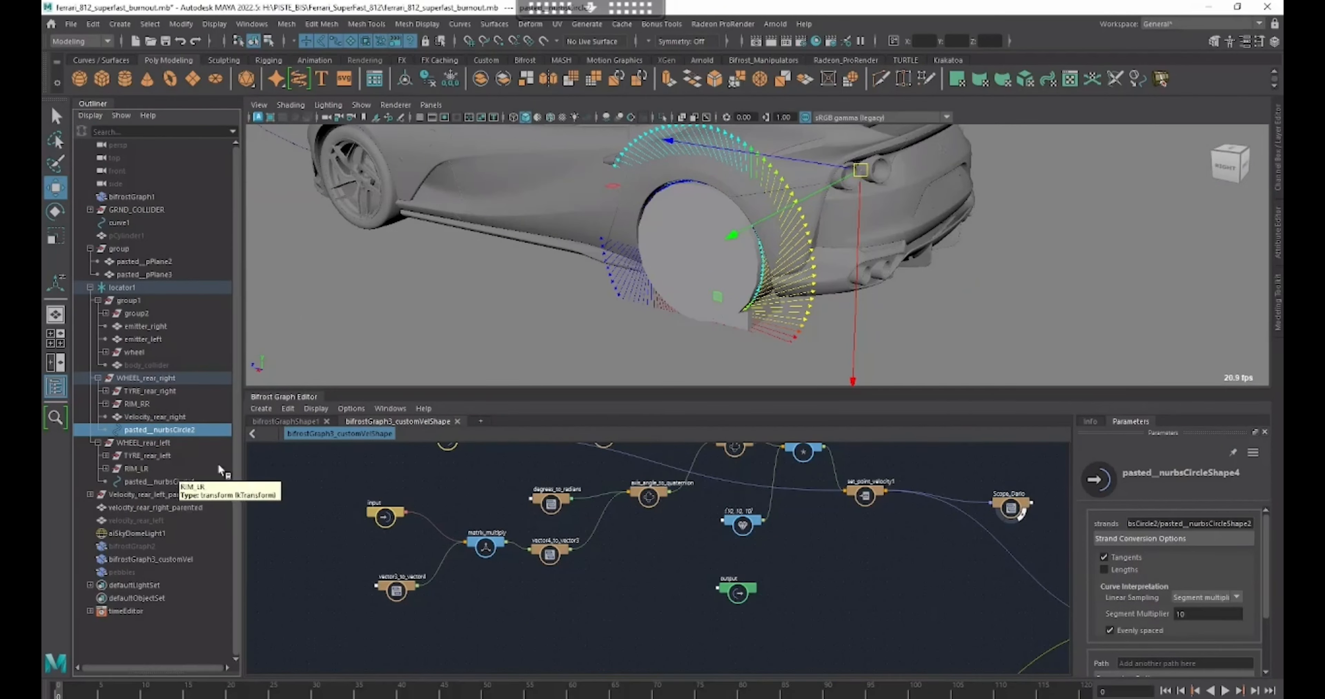
{"action": "left_click_drag", "start_coordinate": [689, 321], "coordinate": [604, 318], "text": "alt"}
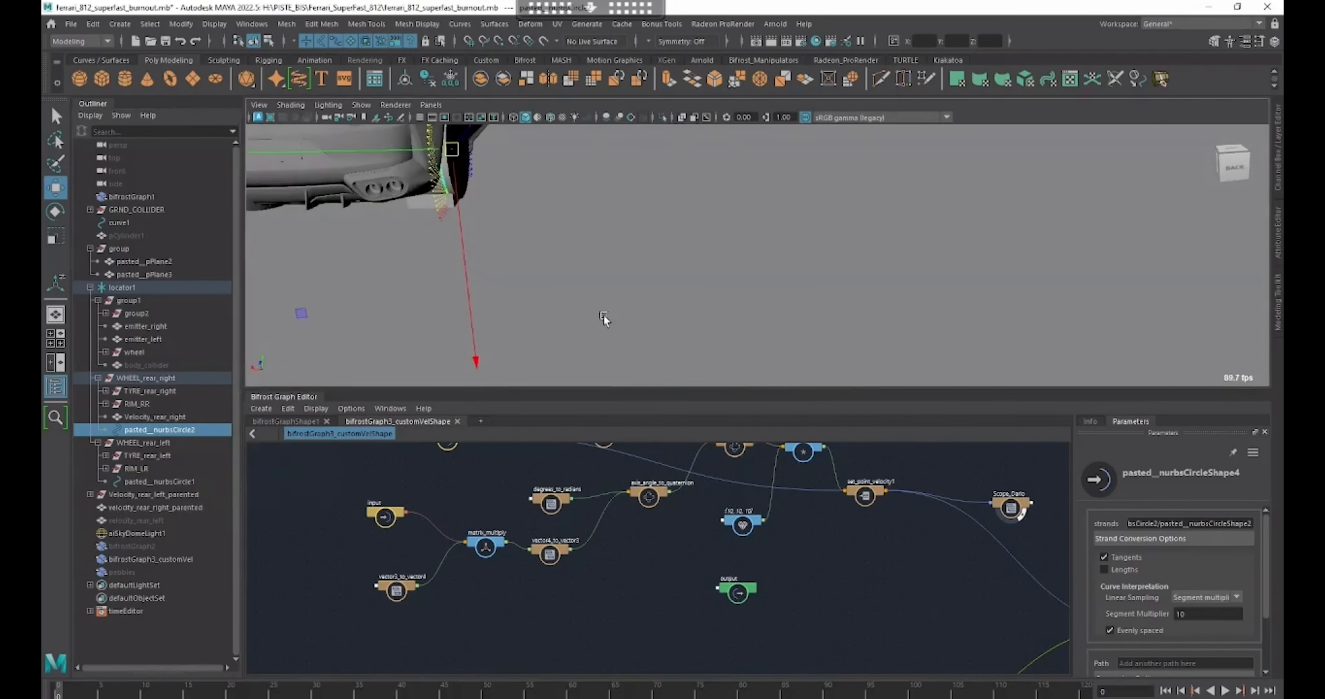
{"action": "middle_click_drag", "start_coordinate": [603, 319], "coordinate": [878, 384], "text": "alt"}
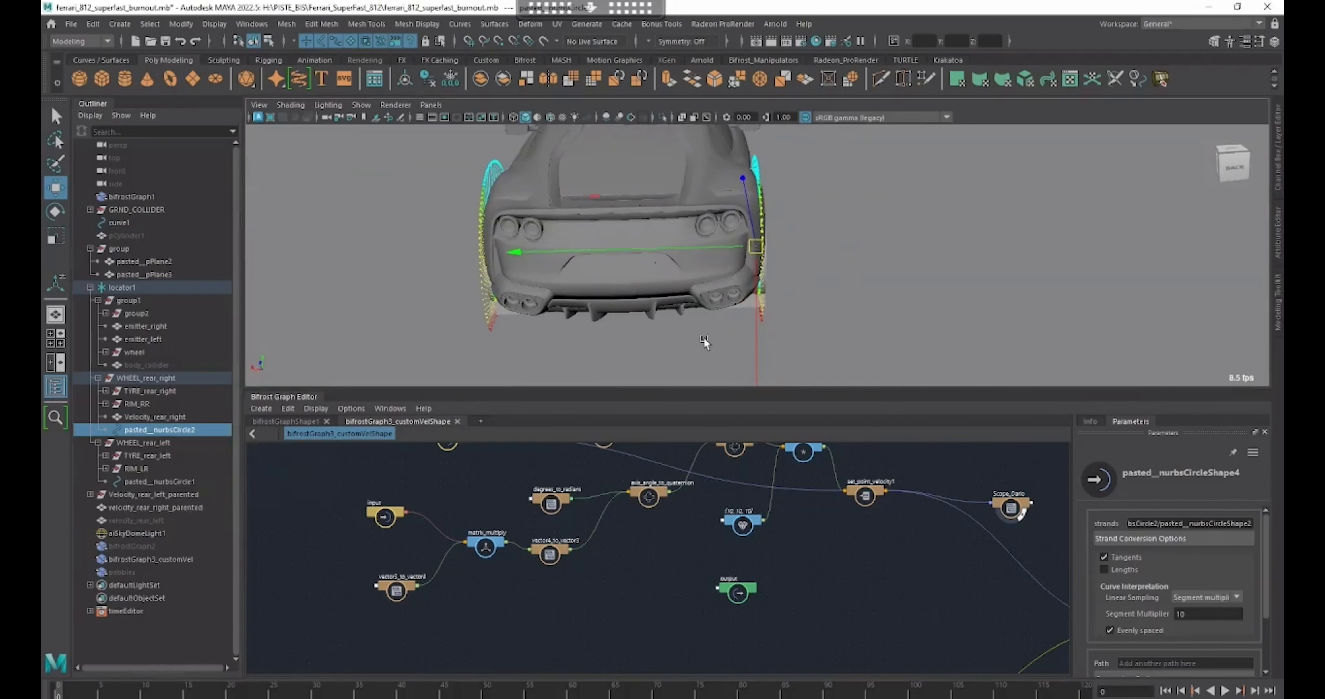
{"action": "left_click", "coordinate": [191, 482]}
{"action": "left_click_drag", "start_coordinate": [746, 329], "coordinate": [779, 330], "text": "alt"}
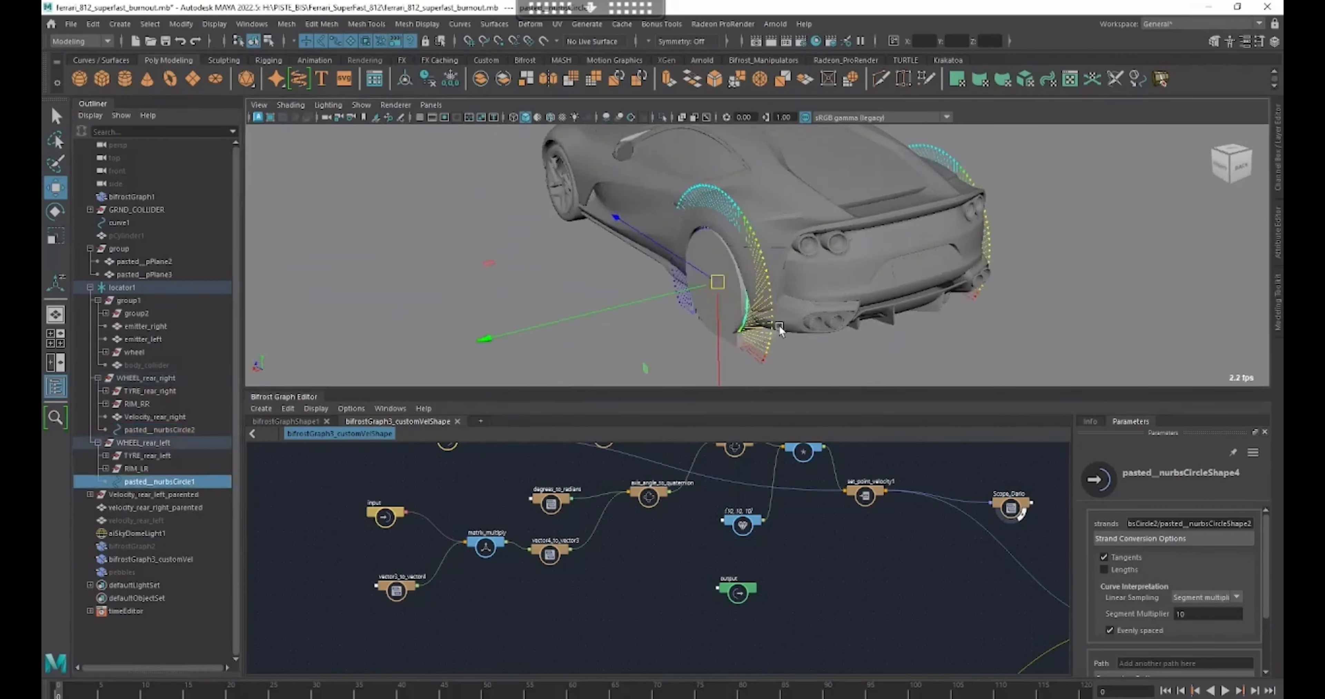
{"action": "left_click", "coordinate": [160, 429]}
{"action": "left_click_drag", "start_coordinate": [867, 331], "coordinate": [818, 291], "text": "alt"}
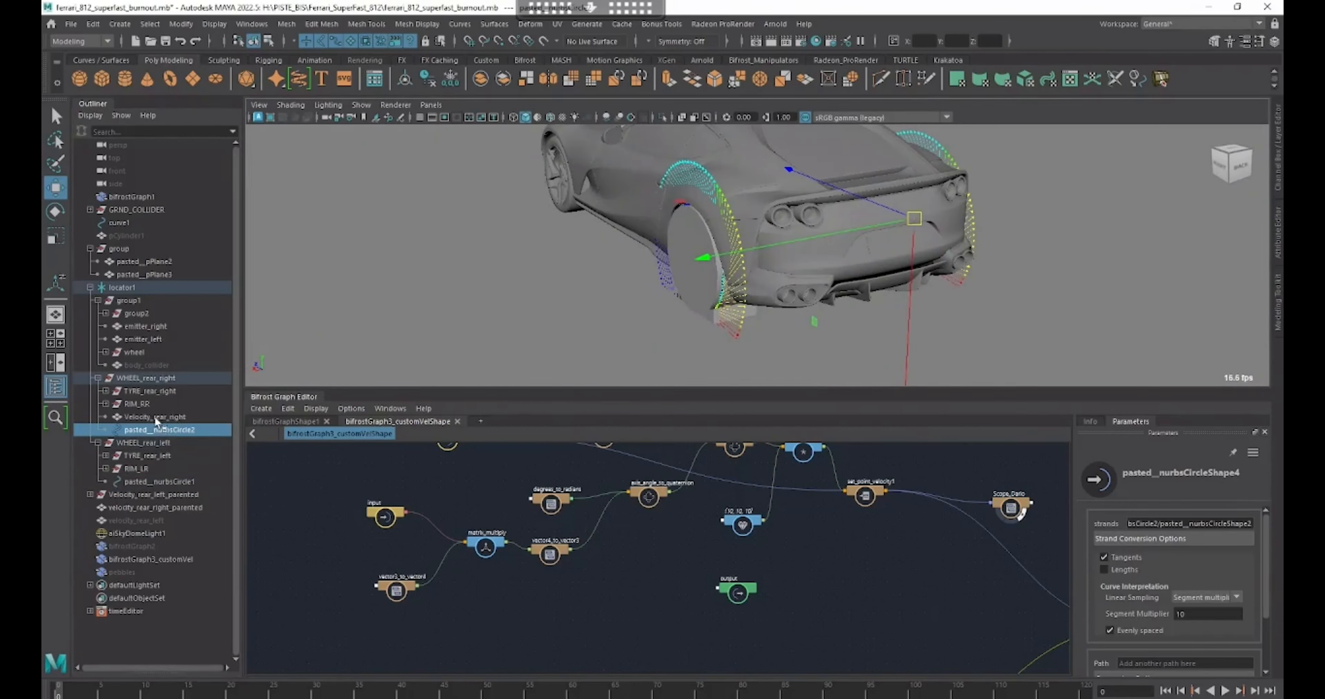
- Select the disc on the rear left wheel and reveal polySurface7 under Velocity_rear_left_parented in the Outliner
{"action": "left_click", "coordinate": [692, 257]}
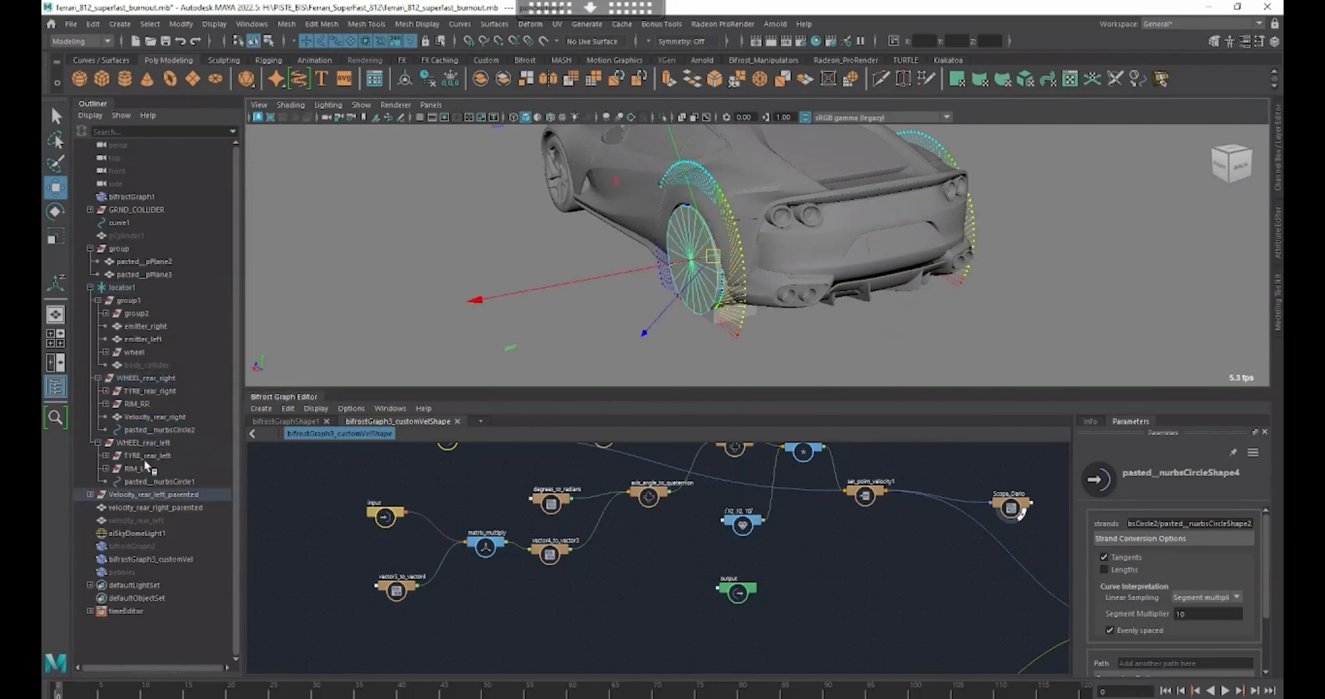
{"action": "left_click", "coordinate": [90, 495]}
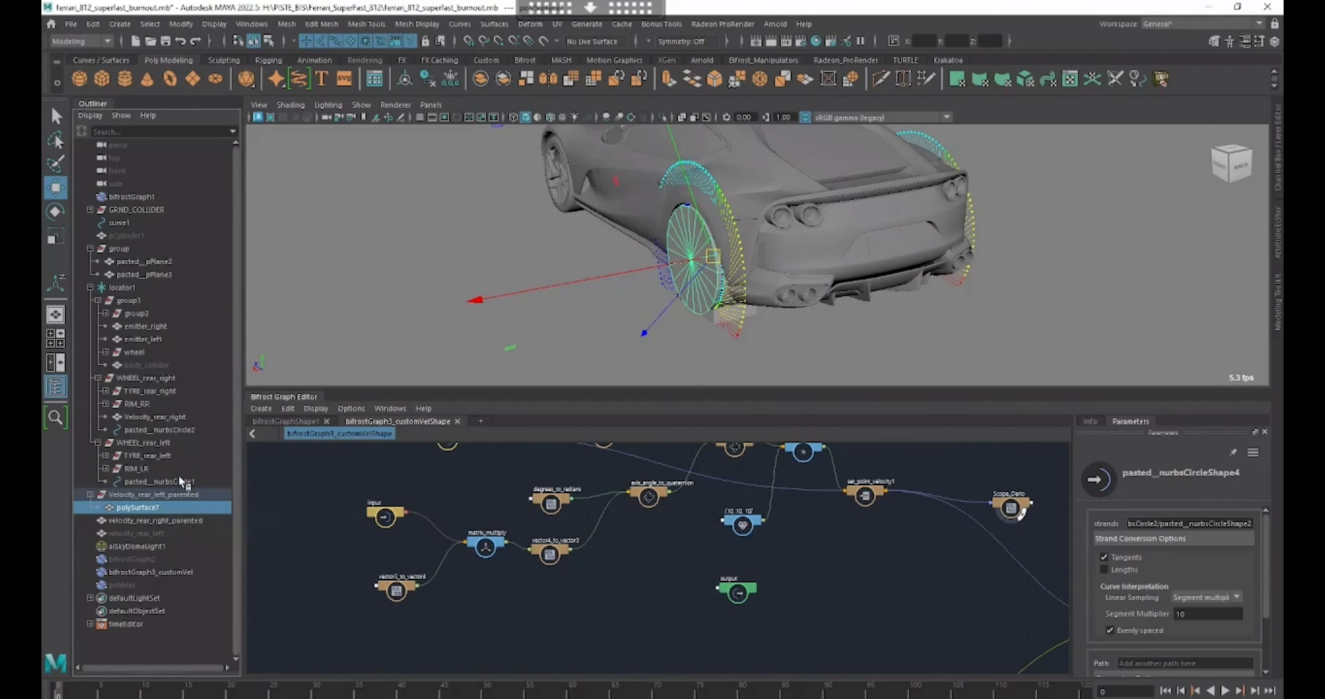
- Select WHEEL_rear_left and collapse the WHEEL_rear_left, WHEEL_rear_right and group1 hierarchies in the Outliner
{"action": "left_click", "coordinate": [137, 442]}
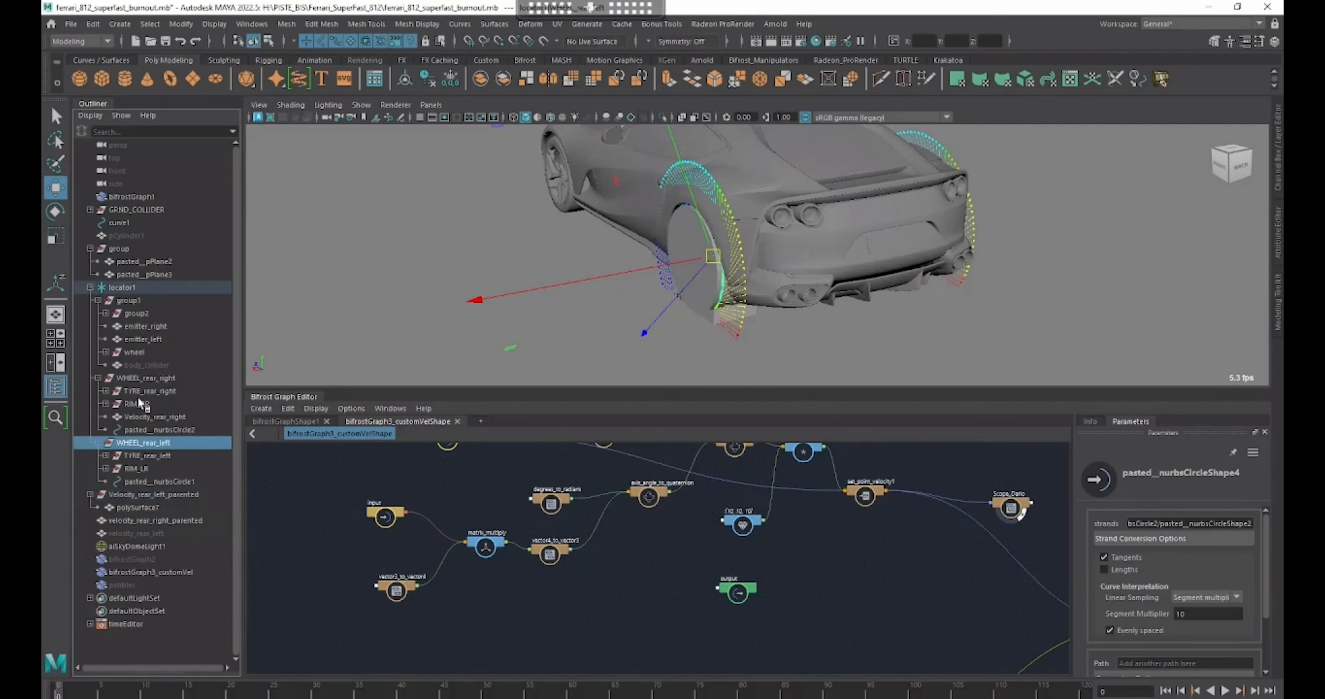
{"action": "left_click", "coordinate": [98, 442]}
{"action": "left_click", "coordinate": [98, 377]}
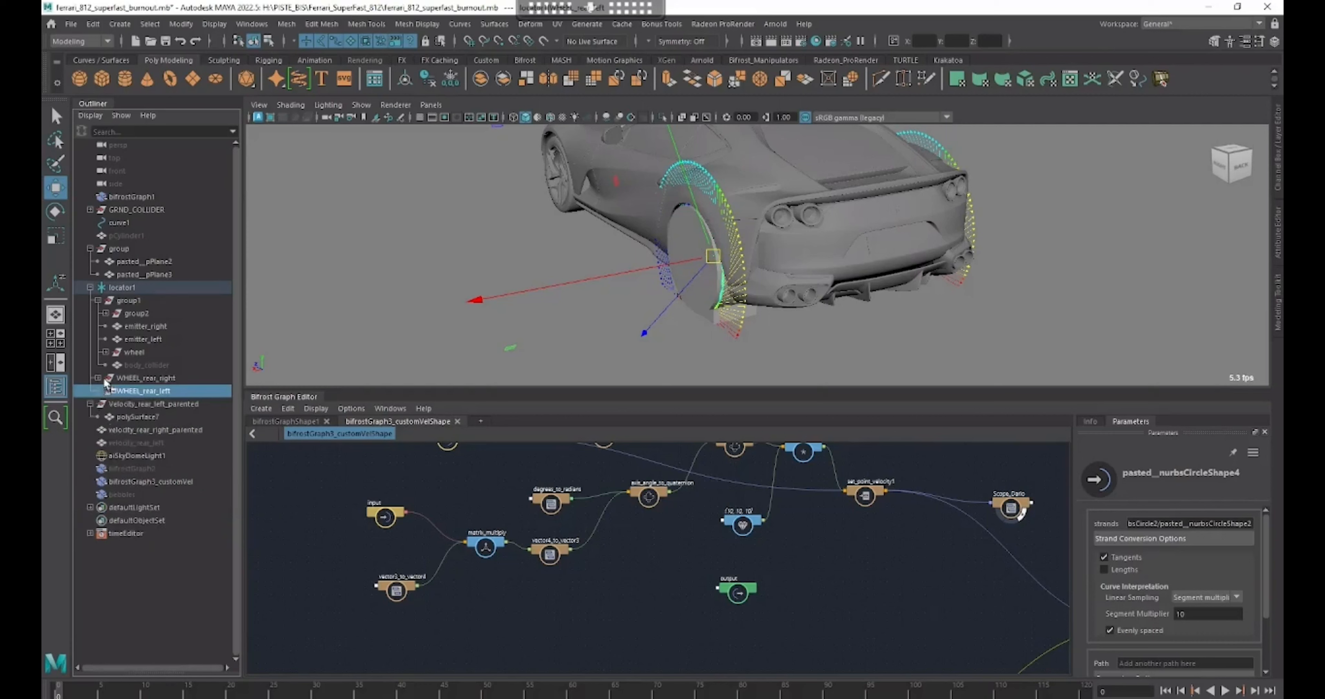
{"action": "left_click", "coordinate": [97, 300]}
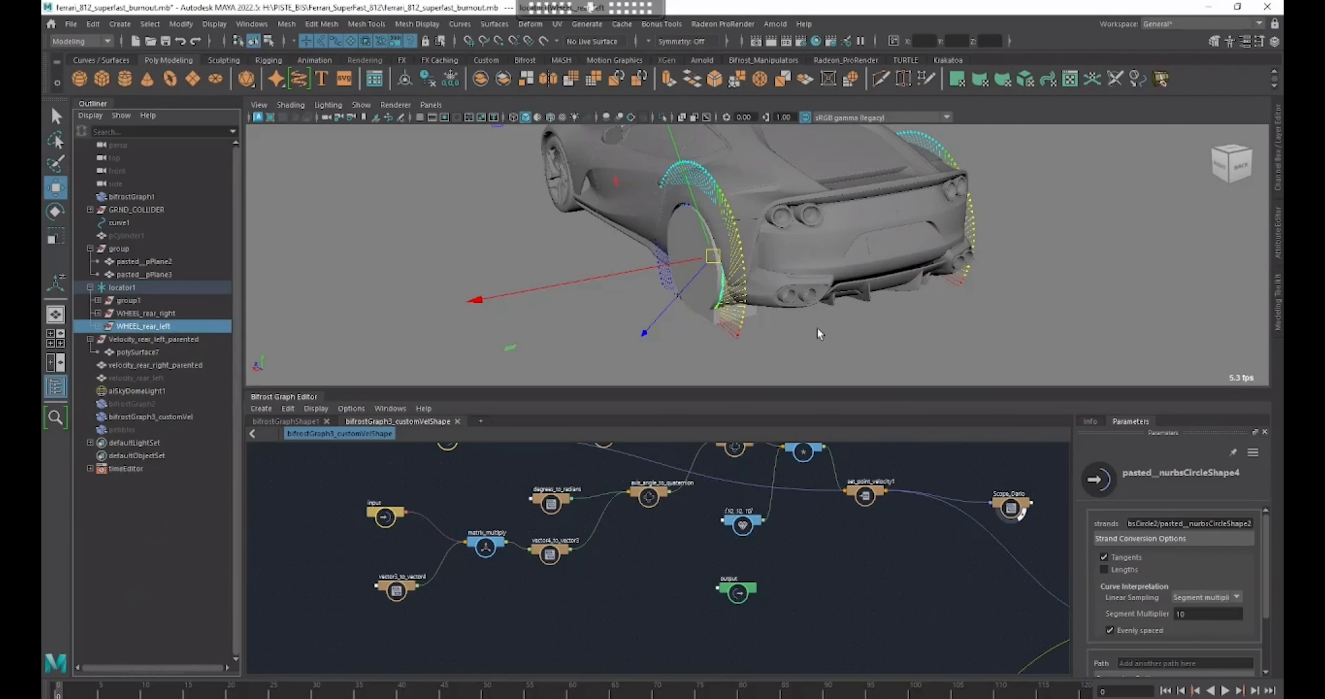
{"action": "right_click_drag", "start_coordinate": [816, 327], "coordinate": [750, 308], "text": "alt"}
{"action": "left_click_drag", "start_coordinate": [749, 309], "coordinate": [870, 341], "text": "alt"}
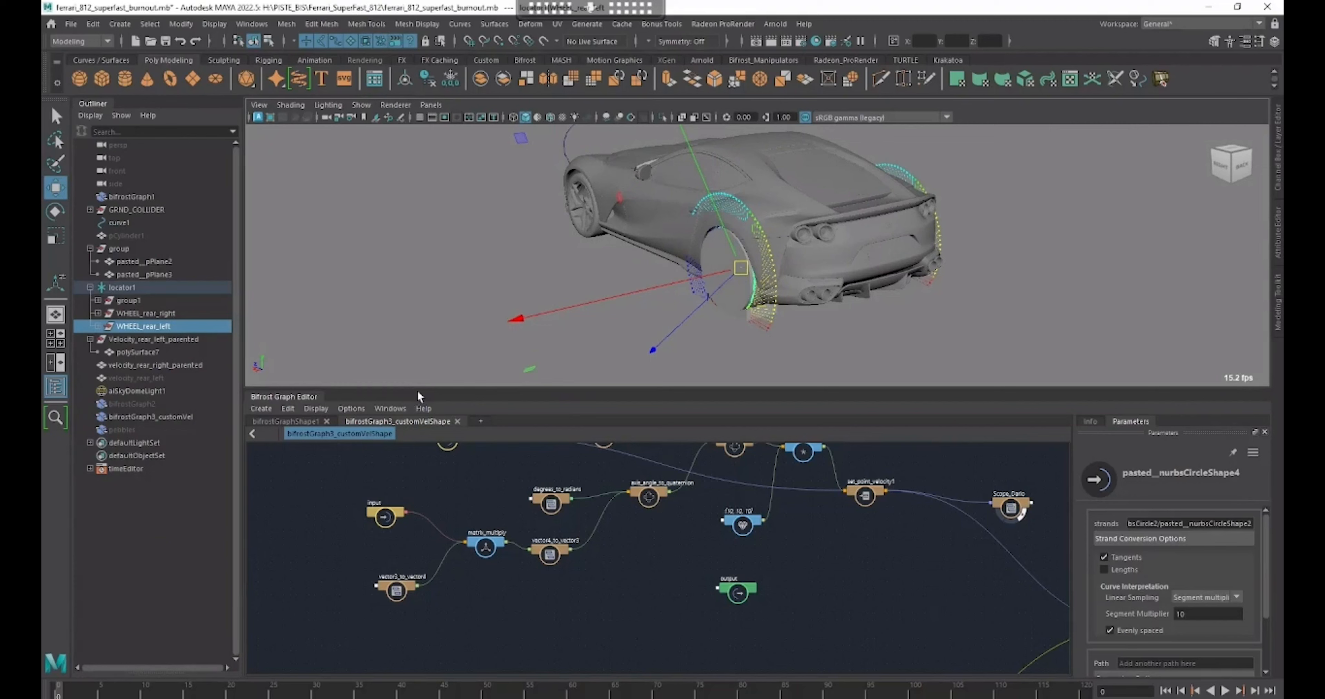
- Examine the two parallel velocity branches in bifrostGraph3_customVelShape and their connections to output1
{"action": "middle_click_drag", "start_coordinate": [609, 546], "coordinate": [510, 598], "text": "alt"}
{"action": "right_click_drag", "start_coordinate": [649, 599], "coordinate": [591, 596], "text": "alt"}
{"action": "middle_click_drag", "start_coordinate": [646, 577], "coordinate": [714, 528], "text": "alt"}
{"action": "right_click_drag", "start_coordinate": [733, 528], "coordinate": [591, 524], "text": "alt"}
{"action": "middle_click_drag", "start_coordinate": [828, 551], "coordinate": [837, 452], "text": "alt"}
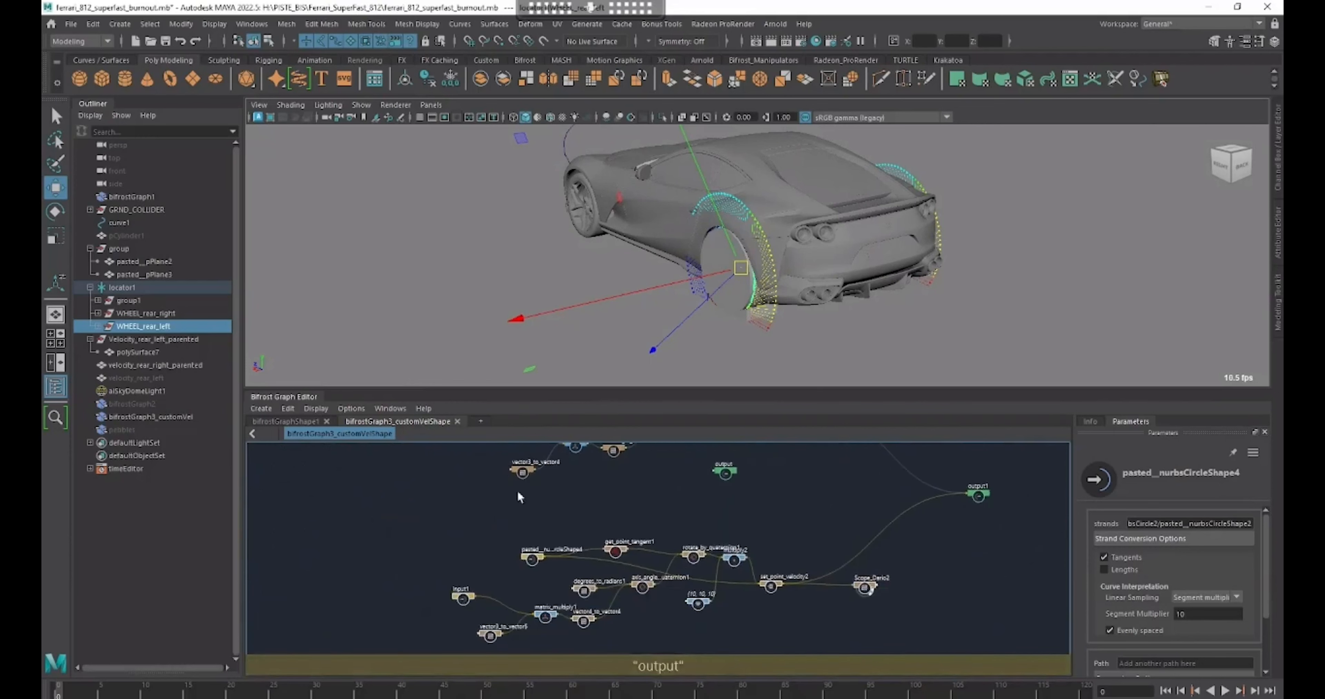
{"action": "middle_click_drag", "start_coordinate": [781, 522], "coordinate": [713, 582], "text": "alt"}
{"action": "right_click_drag", "start_coordinate": [694, 576], "coordinate": [814, 554], "text": "alt"}
{"action": "middle_click_drag", "start_coordinate": [698, 478], "coordinate": [716, 583], "text": "alt"}
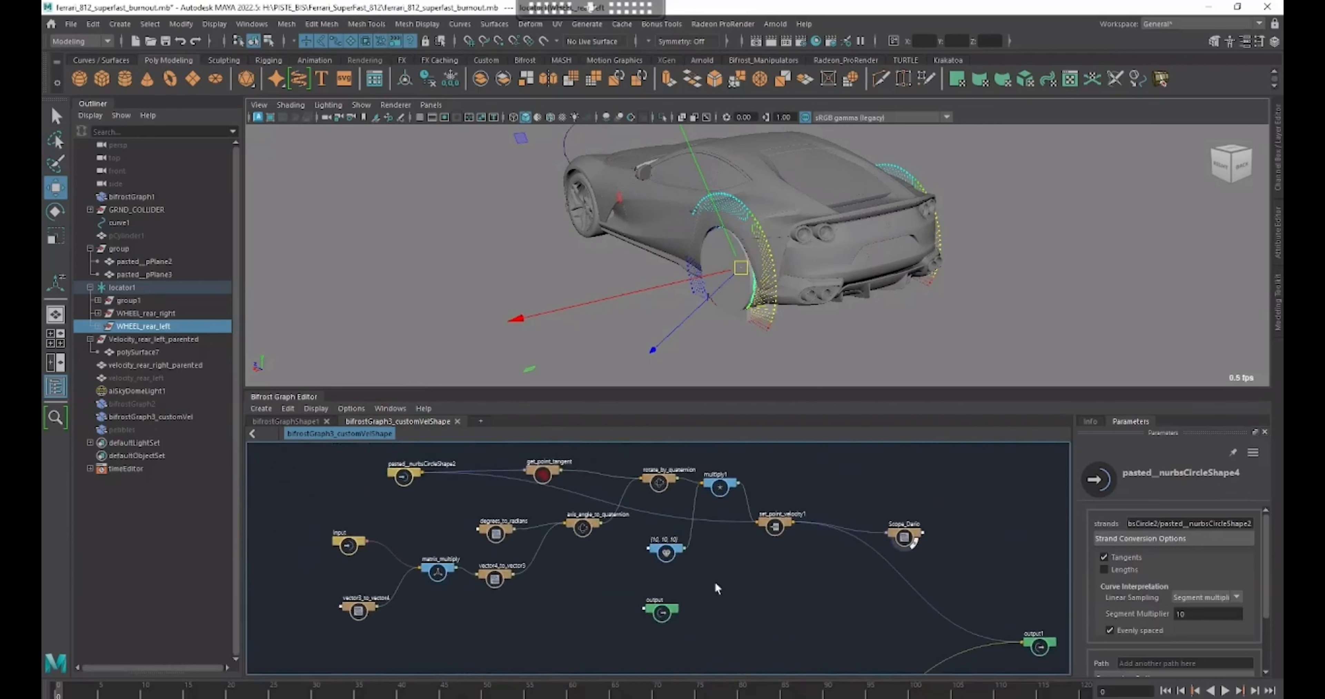
- Inspect the settings of the input and pasted__nurbsCircleShape2 nodes that start the first velocity branch
{"action": "left_click_drag", "start_coordinate": [328, 461], "coordinate": [482, 539]}
{"action": "right_click_drag", "start_coordinate": [387, 548], "coordinate": [625, 541], "text": "alt"}
{"action": "middle_click_drag", "start_coordinate": [320, 566], "coordinate": [402, 552], "text": "alt"}
{"action": "left_click", "coordinate": [379, 533]}
{"action": "right_click_drag", "start_coordinate": [584, 555], "coordinate": [504, 541], "text": "alt"}
{"action": "middle_click_drag", "start_coordinate": [582, 539], "coordinate": [467, 551], "text": "alt"}
{"action": "right_click_drag", "start_coordinate": [467, 551], "coordinate": [385, 549], "text": "alt"}
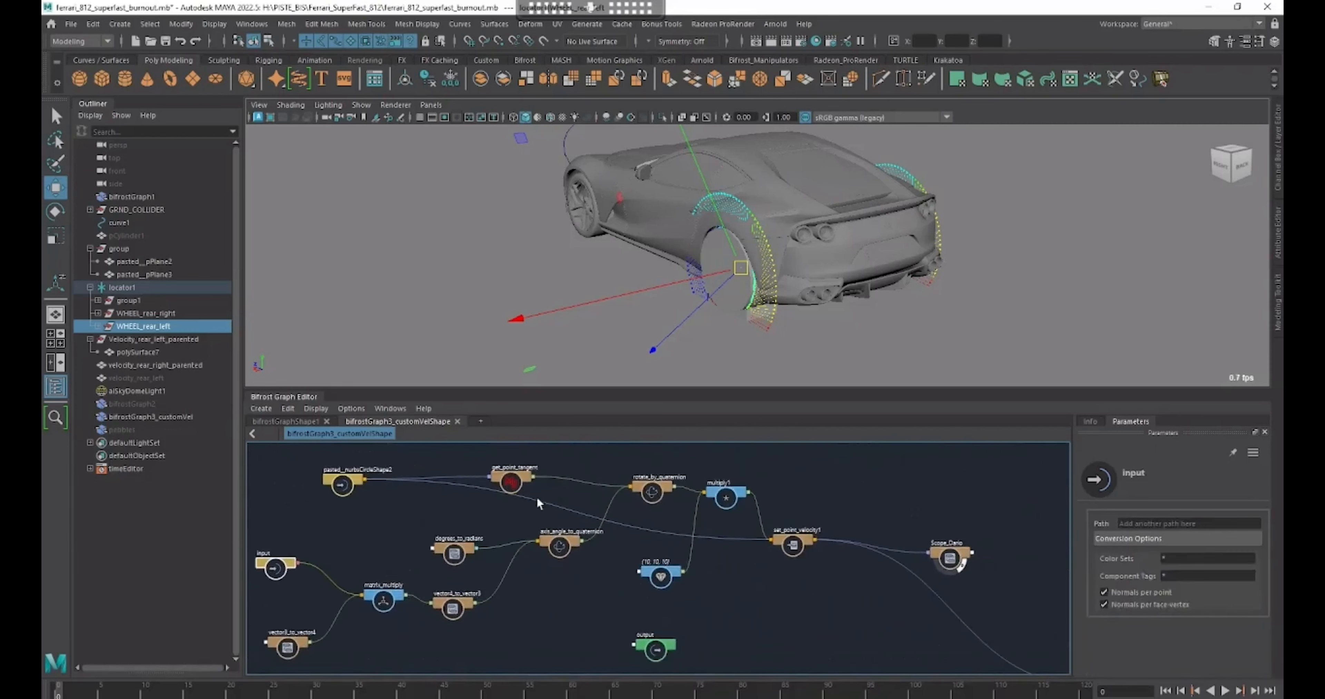
{"action": "left_click_drag", "start_coordinate": [350, 496], "coordinate": [337, 491]}
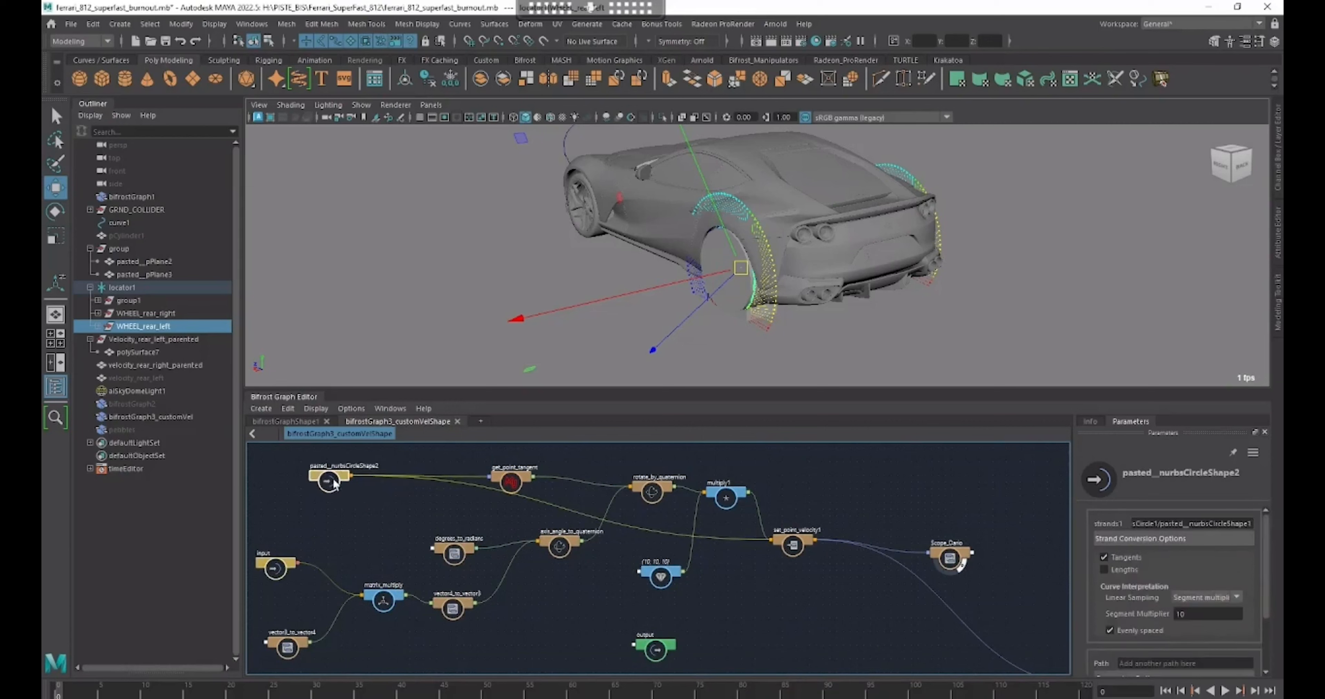
- Examine the branch starting at pasted__nurbsCircleShape4 and select pasted__nurbsCircle2 under WHEEL_rear_right
{"action": "middle_click_drag", "start_coordinate": [658, 584], "coordinate": [641, 285], "text": "alt"}
{"action": "middle_click_drag", "start_coordinate": [570, 527], "coordinate": [807, 424], "text": "alt"}
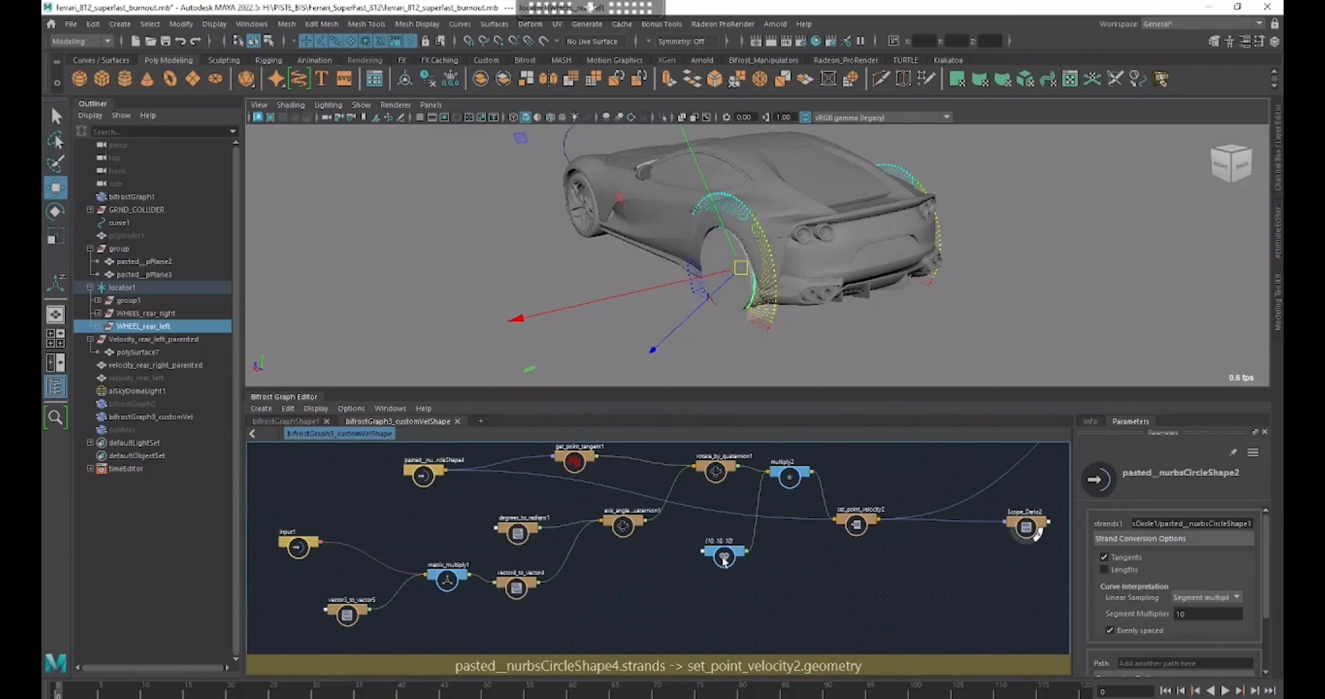
{"action": "left_click_drag", "start_coordinate": [860, 237], "coordinate": [737, 268], "text": "alt"}
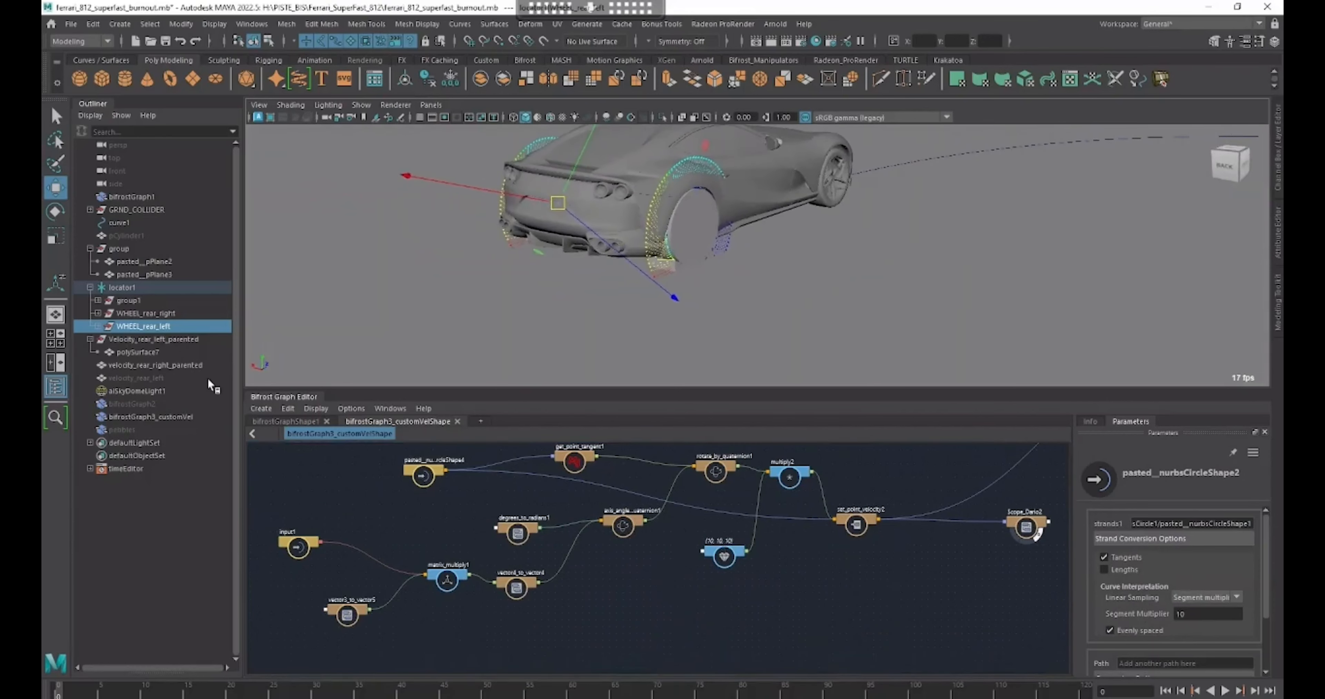
{"action": "left_click", "coordinate": [97, 313]}
{"action": "left_click", "coordinate": [159, 365]}
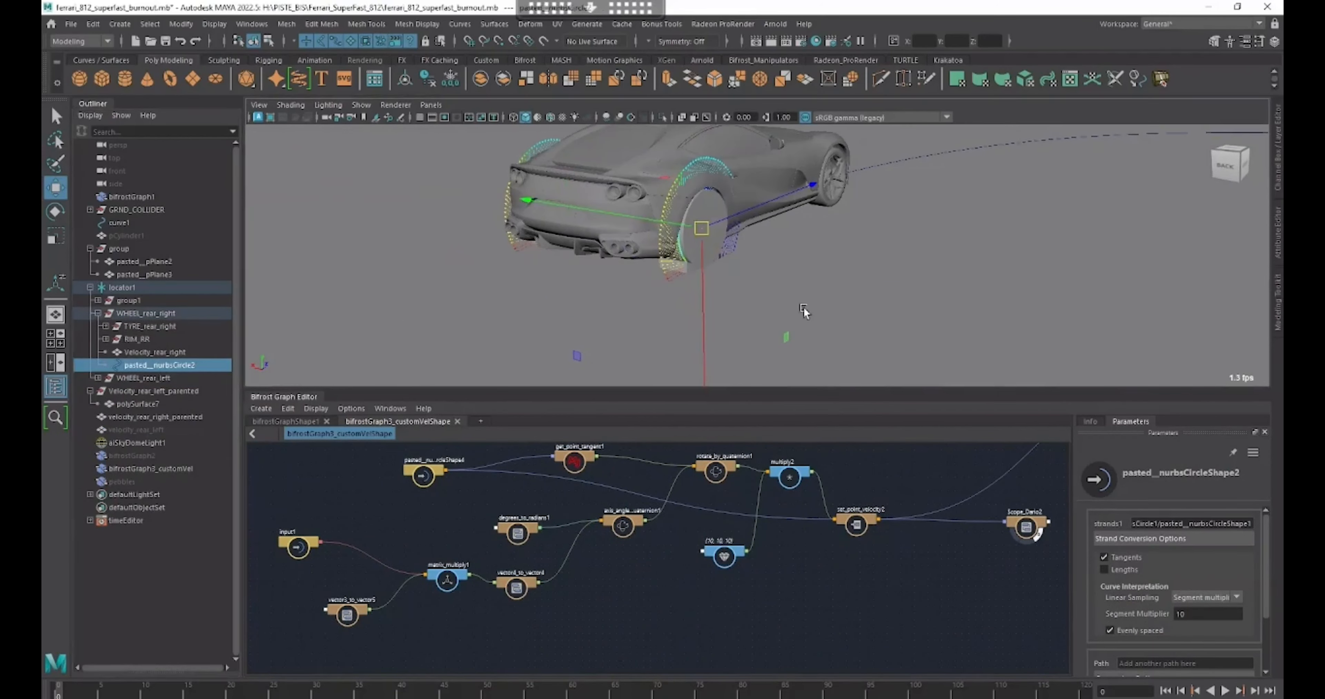
- Inspect the Scope_Dario2 and Scope_Dario arrow settings and the two velocity connections into output1
{"action": "scroll", "coordinate": [805, 311], "scroll_direction": "up", "scroll_amount": 1}
{"action": "middle_click_drag", "start_coordinate": [752, 545], "coordinate": [515, 603], "text": "alt"}
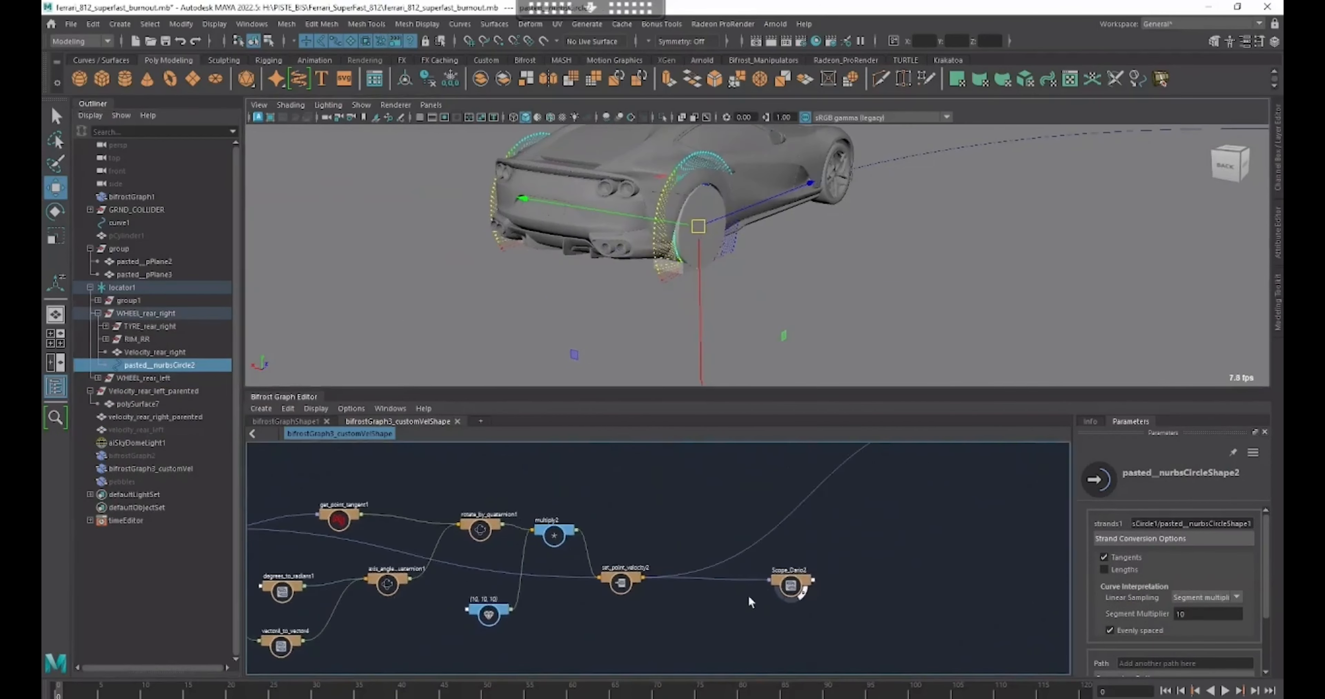
{"action": "middle_click_drag", "start_coordinate": [800, 594], "coordinate": [779, 600], "text": "alt"}
{"action": "left_click_drag", "start_coordinate": [777, 596], "coordinate": [780, 619]}
{"action": "scroll", "coordinate": [772, 497], "scroll_direction": "down", "scroll_amount": 3}
{"action": "middle_click_drag", "start_coordinate": [772, 497], "coordinate": [714, 614], "text": "alt"}
{"action": "scroll", "coordinate": [823, 606], "scroll_direction": "up", "scroll_amount": 2}
{"action": "middle_click_drag", "start_coordinate": [807, 515], "coordinate": [804, 525], "text": "alt"}
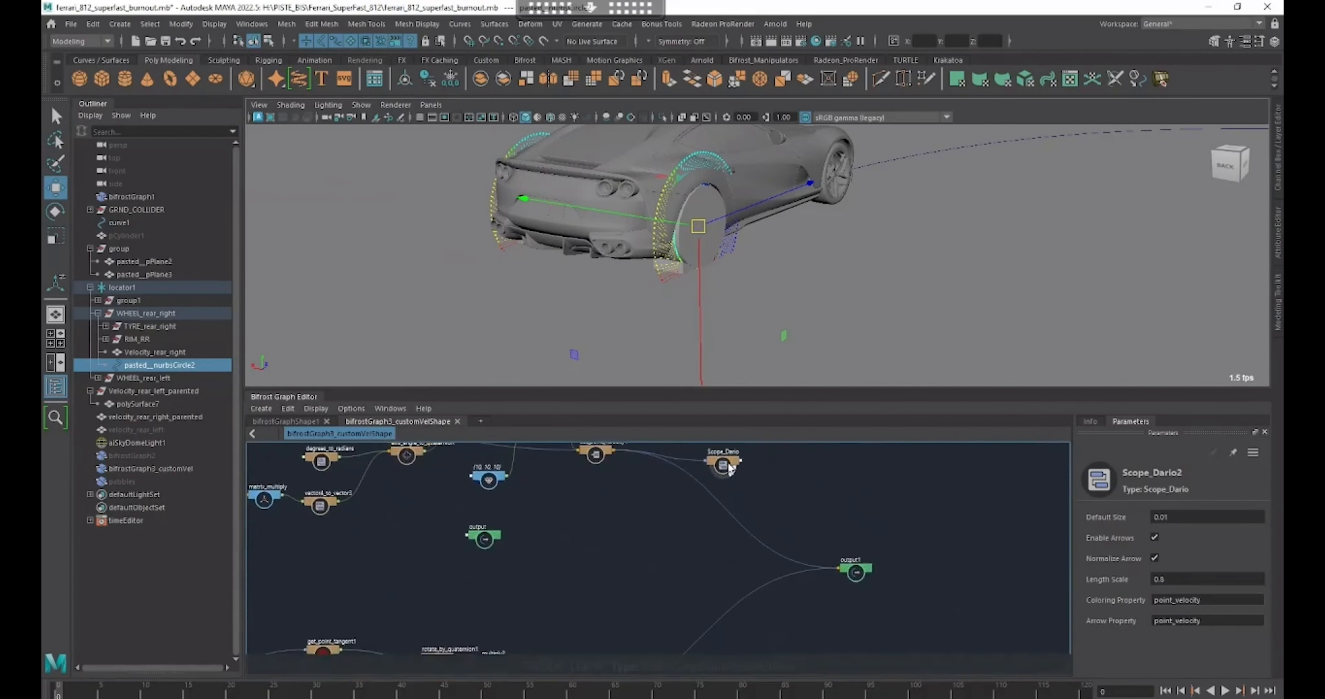
{"action": "left_click_drag", "start_coordinate": [726, 464], "coordinate": [737, 454]}
{"action": "scroll", "coordinate": [740, 494], "scroll_direction": "up", "scroll_amount": 2}
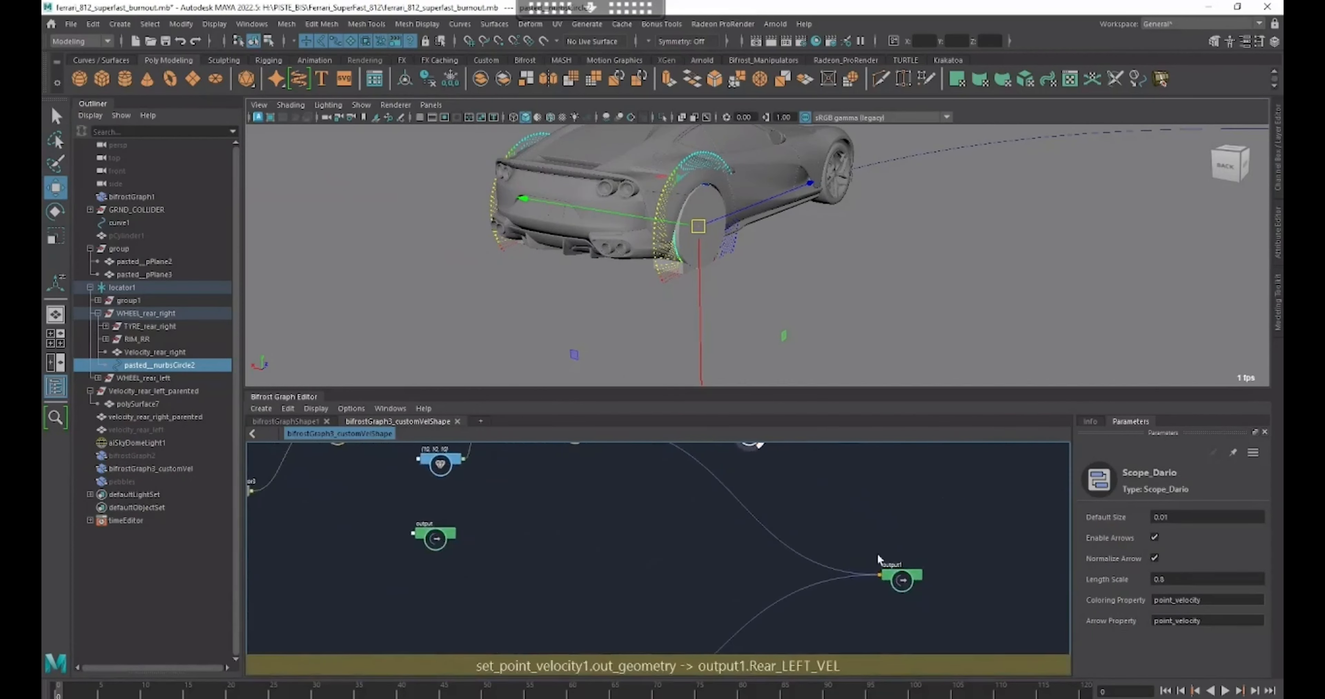
- Inspect the Rear_LEFT_VEL and REAR_RIGHT_VEL ports of output1 and the bifrostGraph3_customVelShape node receiving them in bifrostGraphShape1
{"action": "middle_click_drag", "start_coordinate": [878, 561], "coordinate": [895, 586], "text": "alt"}
{"action": "left_click_drag", "start_coordinate": [922, 608], "coordinate": [916, 606]}
{"action": "middle_click_drag", "start_coordinate": [890, 587], "coordinate": [823, 458], "text": "alt"}
{"action": "scroll", "coordinate": [792, 553], "scroll_direction": "up", "scroll_amount": 3}
{"action": "scroll", "coordinate": [863, 494], "scroll_direction": "up", "scroll_amount": 1}
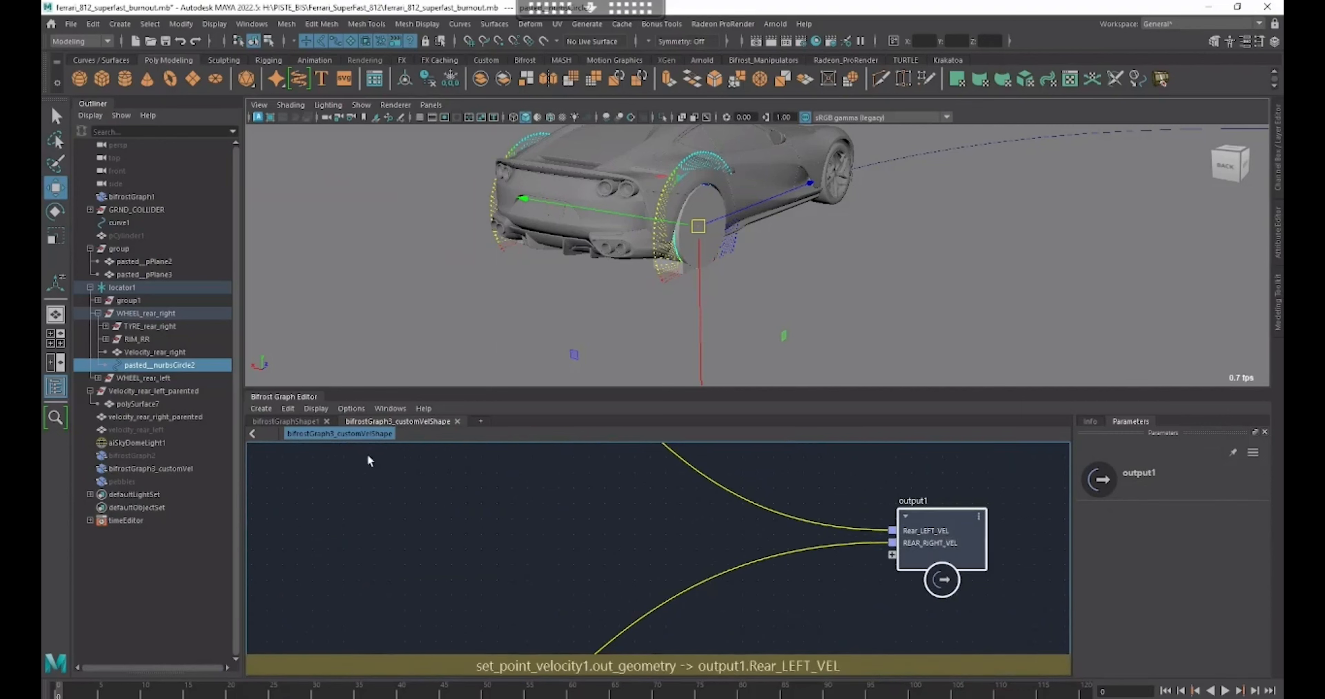
{"action": "left_click", "coordinate": [305, 420]}
{"action": "scroll", "coordinate": [620, 548], "scroll_direction": "up", "scroll_amount": 5}
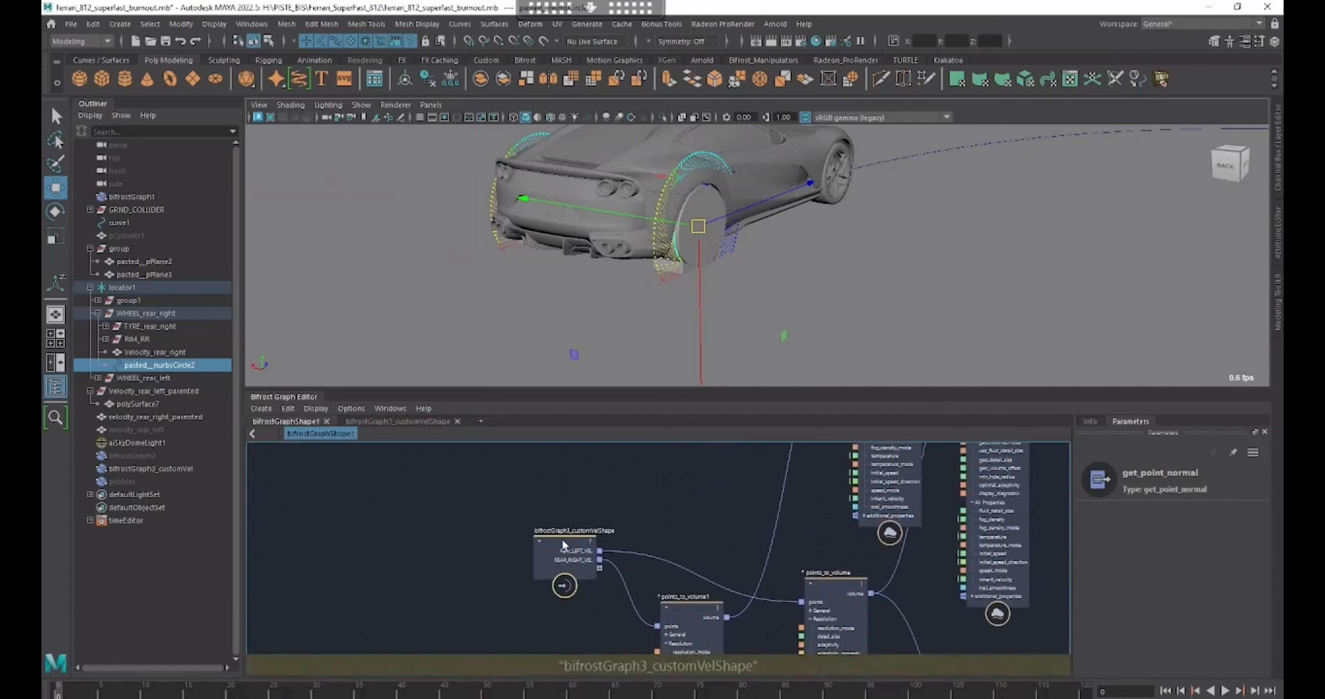
- Bring bifrostGraph3_customVel into bifrostGraphShape1 as another input node beside the existing custom velocity node
{"action": "left_click", "coordinate": [147, 468]}
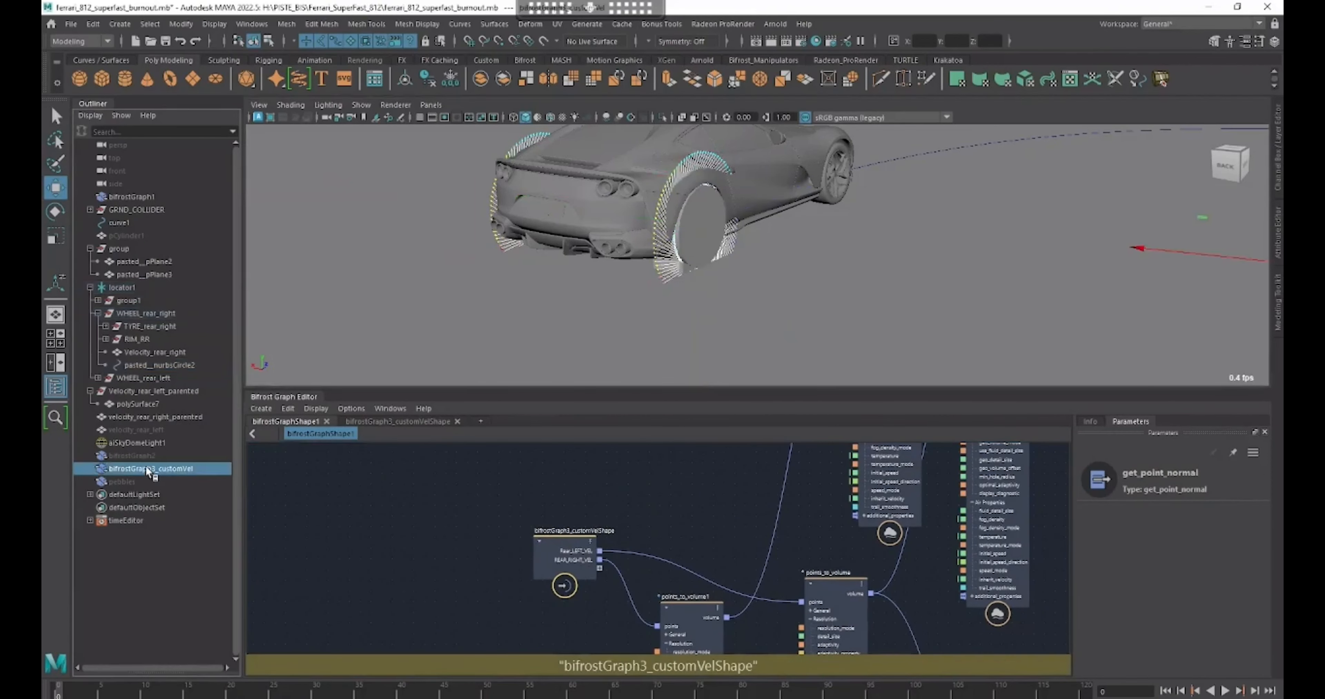
{"action": "left_click_drag", "start_coordinate": [149, 470], "coordinate": [455, 510]}
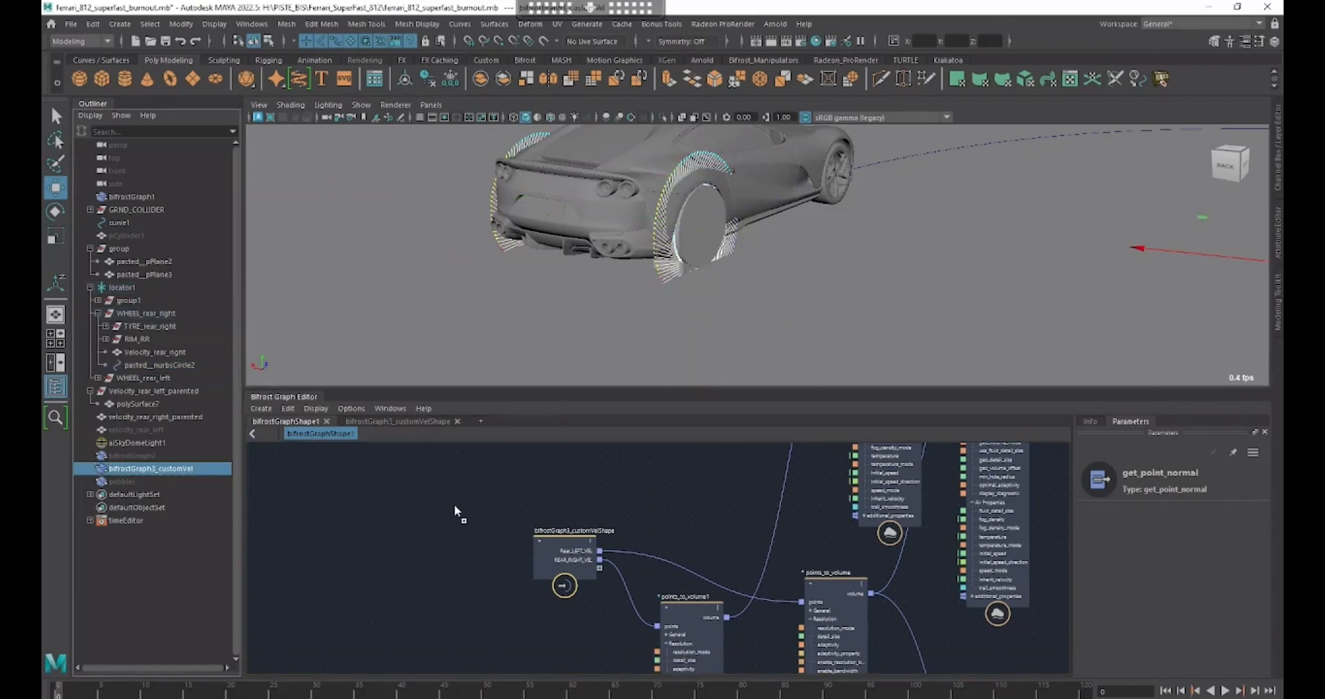
{"action": "left_click_drag", "start_coordinate": [415, 503], "coordinate": [404, 502]}
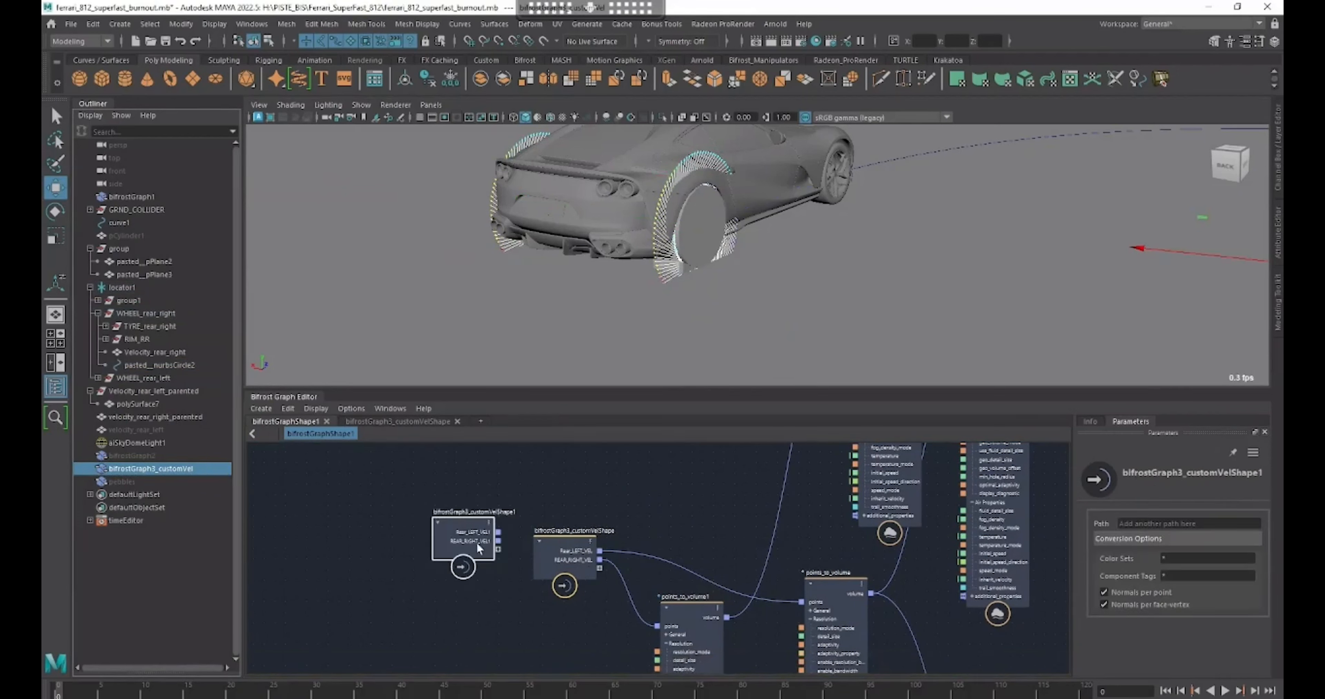
{"action": "left_click_drag", "start_coordinate": [454, 537], "coordinate": [442, 524]}
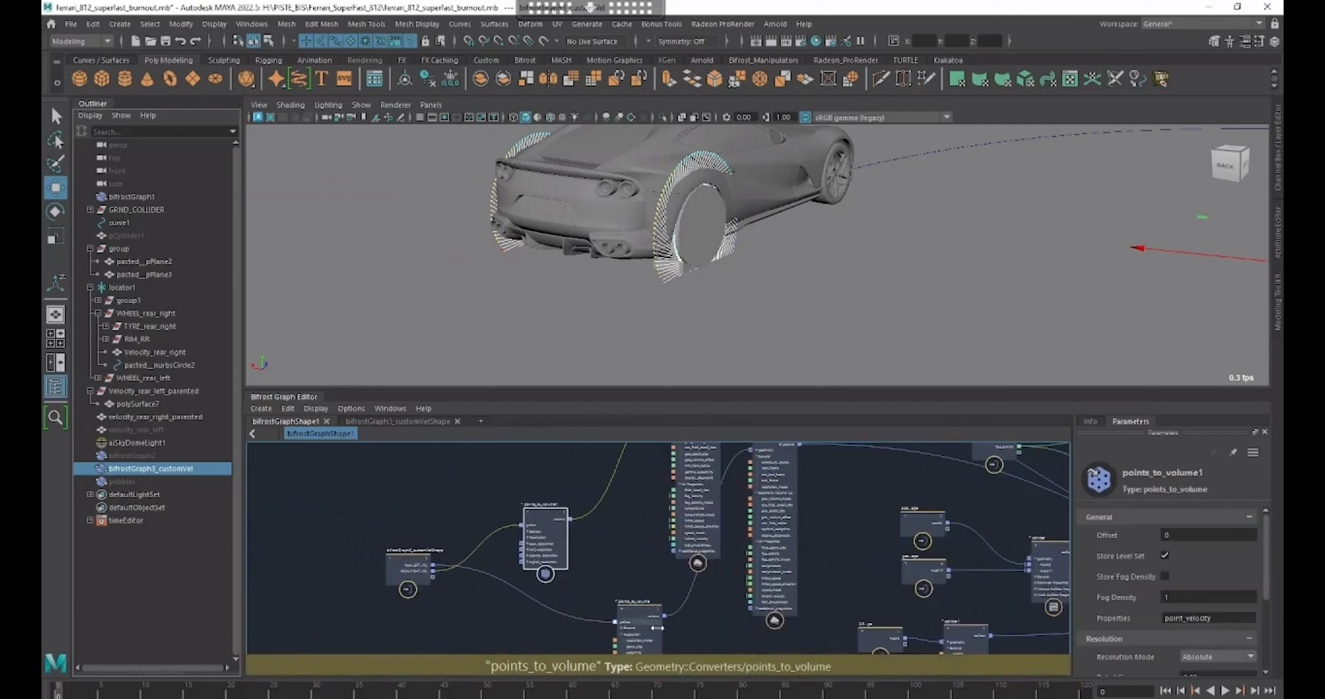
- Select the points_to_volume node fed by Rear_LEFT_VEL and move it closer to bifrostGraph3_customVelShape
{"action": "left_click", "coordinate": [616, 634]}
{"action": "scroll", "coordinate": [741, 596], "scroll_direction": "up", "scroll_amount": 5}
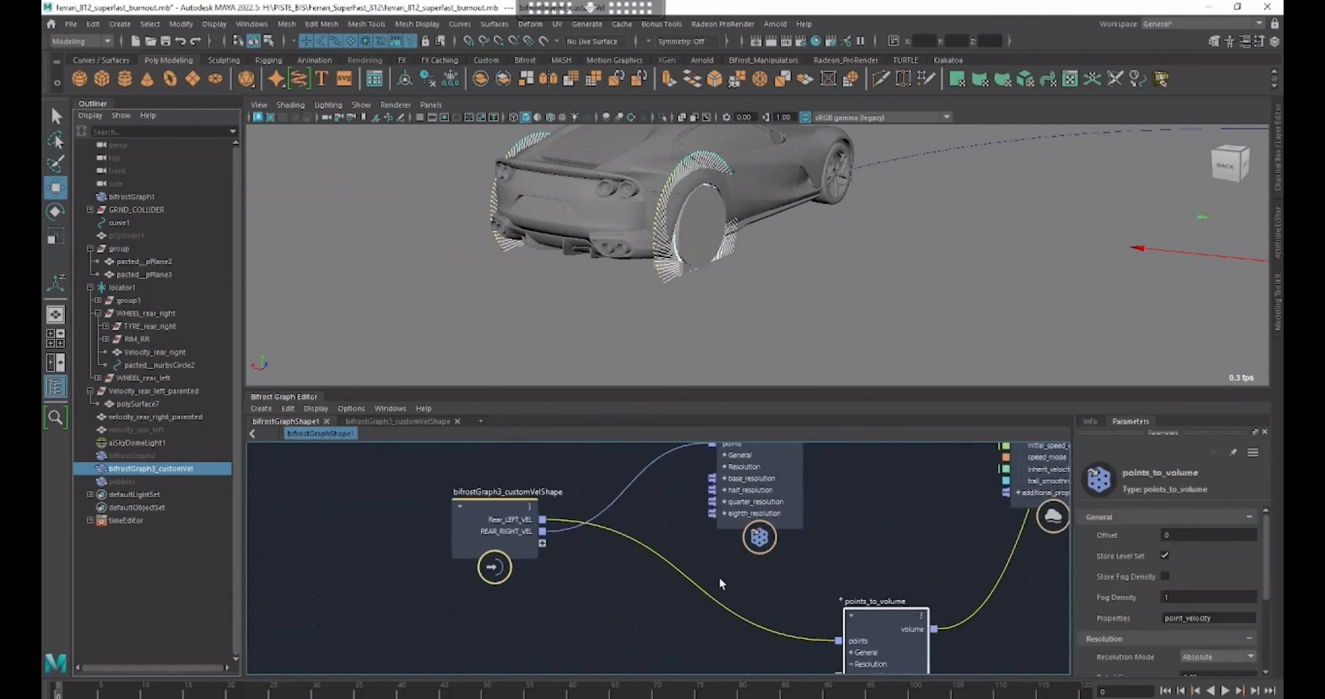
{"action": "left_click_drag", "start_coordinate": [871, 653], "coordinate": [772, 661]}
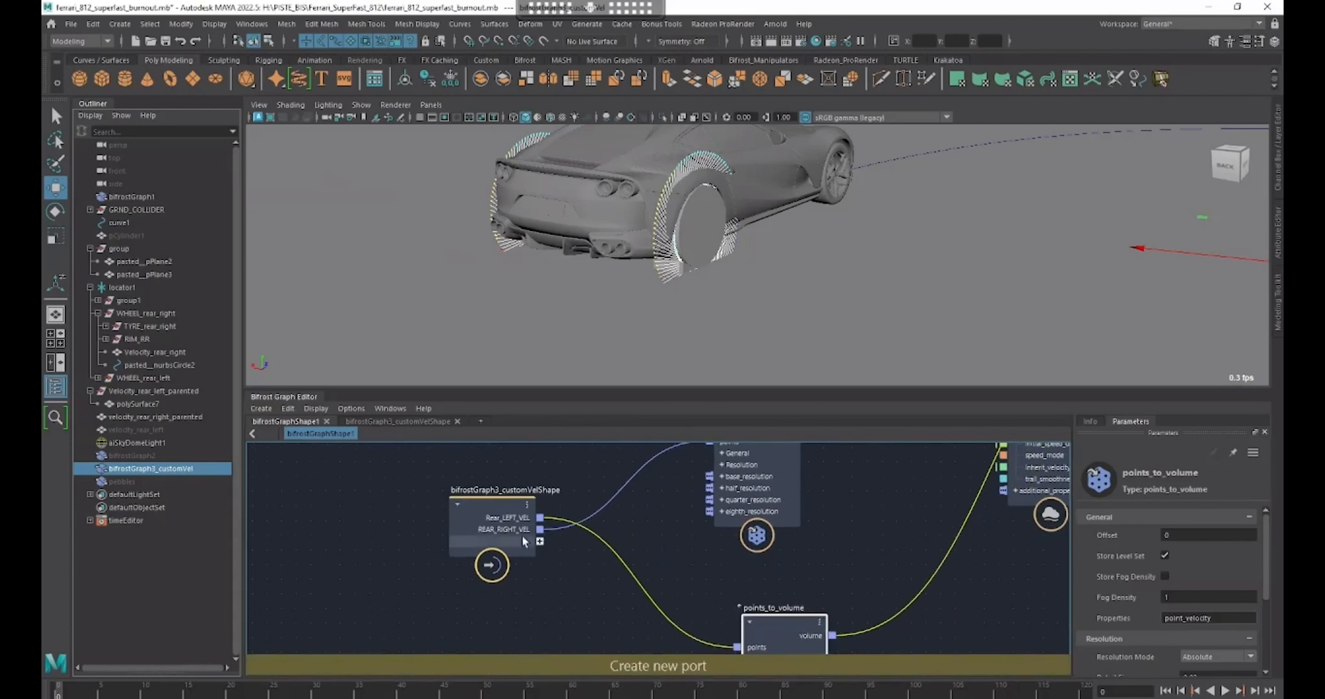
{"action": "left_click_drag", "start_coordinate": [774, 637], "coordinate": [740, 621]}
- Compare the velocity outputs of the bifrostGraph3_customVelShape graph with the ports feeding the two points_to_volume nodes
{"action": "scroll", "coordinate": [804, 580], "scroll_direction": "down", "scroll_amount": 2}
{"action": "left_click_drag", "start_coordinate": [801, 262], "coordinate": [785, 296], "text": "alt"}
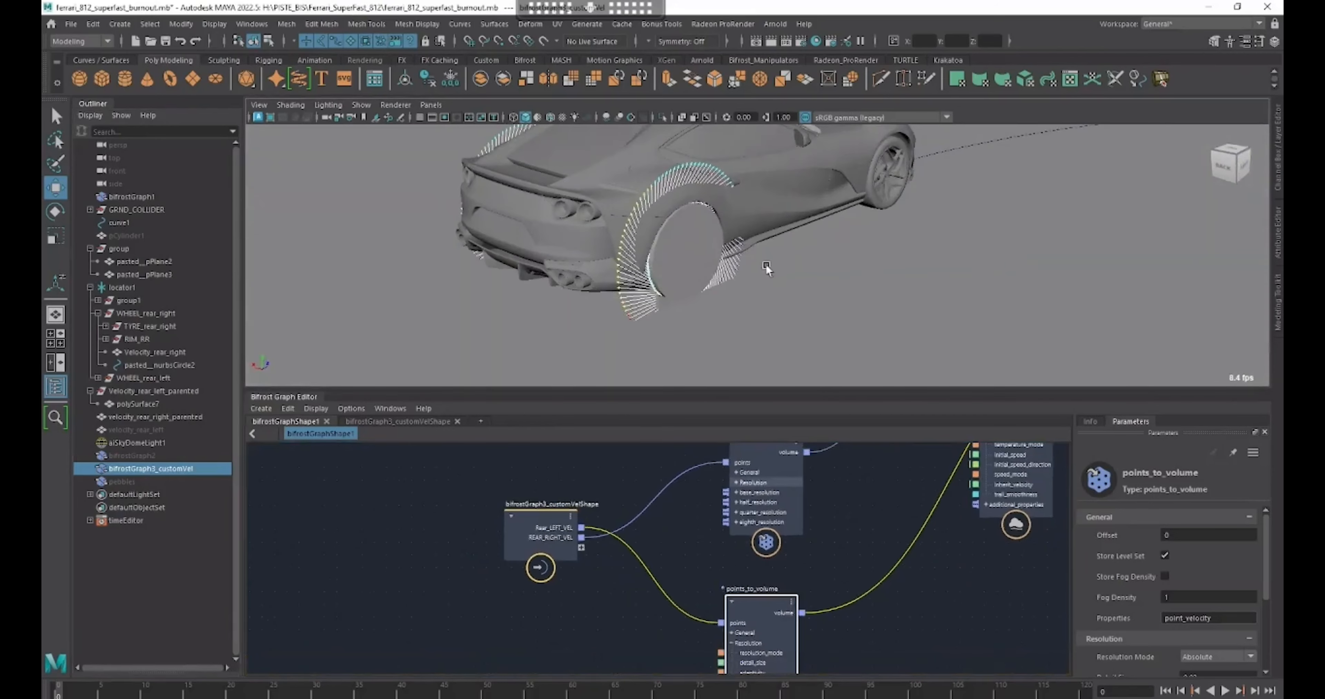
{"action": "middle_click_drag", "start_coordinate": [826, 558], "coordinate": [809, 562], "text": "alt"}
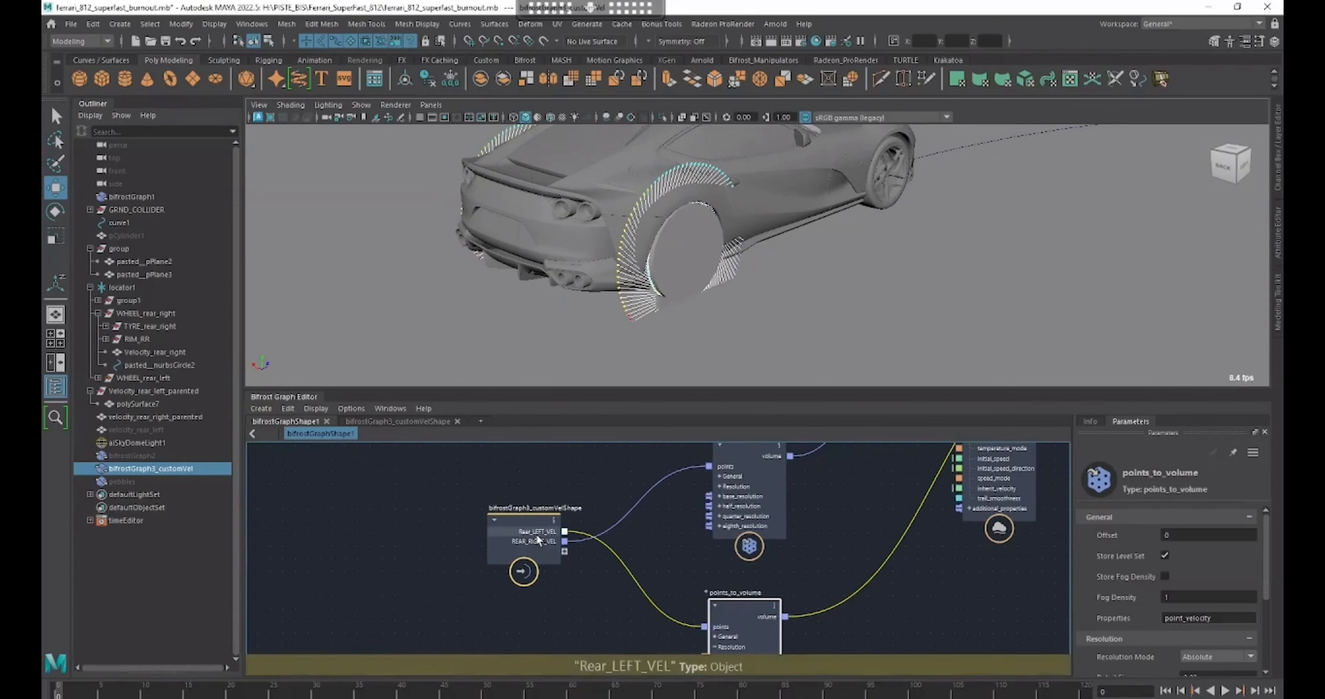
{"action": "left_click", "coordinate": [401, 422]}
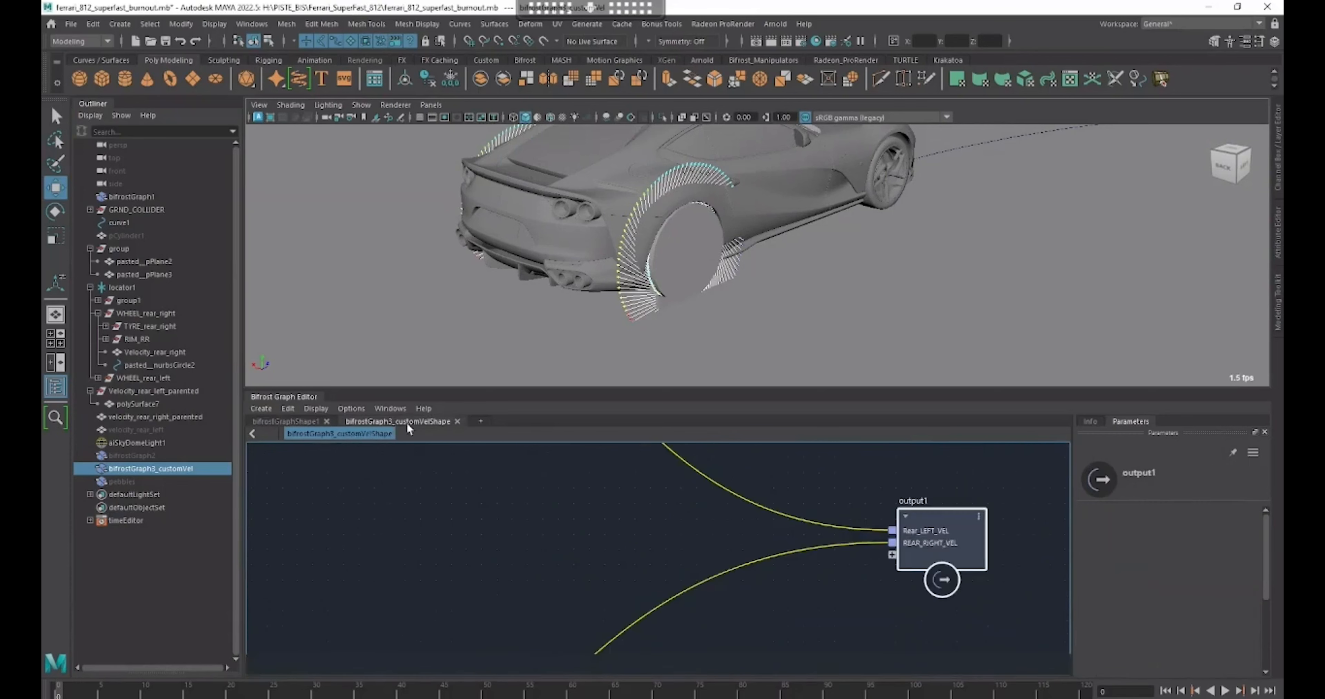
{"action": "left_click", "coordinate": [304, 424]}
{"action": "middle_click_drag", "start_coordinate": [737, 508], "coordinate": [730, 494], "text": "alt"}
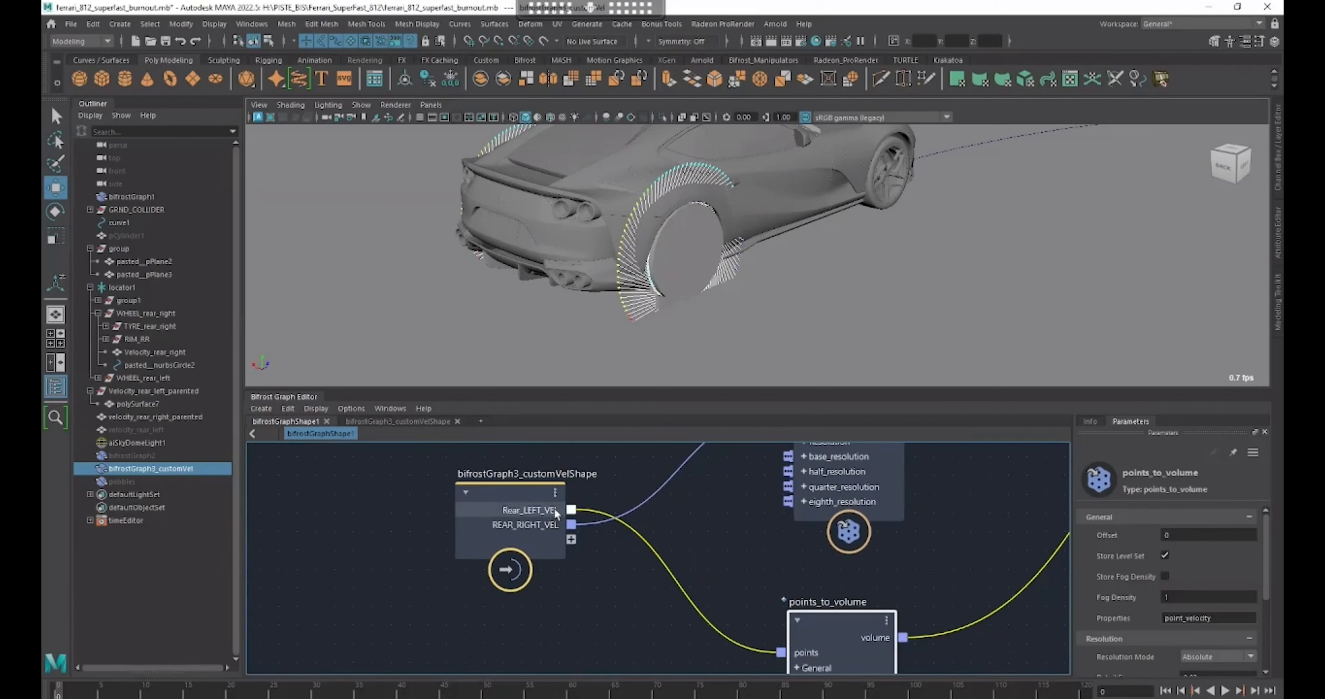
- Review the General and Resolution settings of points_to_volume, including Store Level Set, Properties and Detail Size
{"action": "middle_click_drag", "start_coordinate": [789, 637], "coordinate": [725, 559], "text": "alt"}
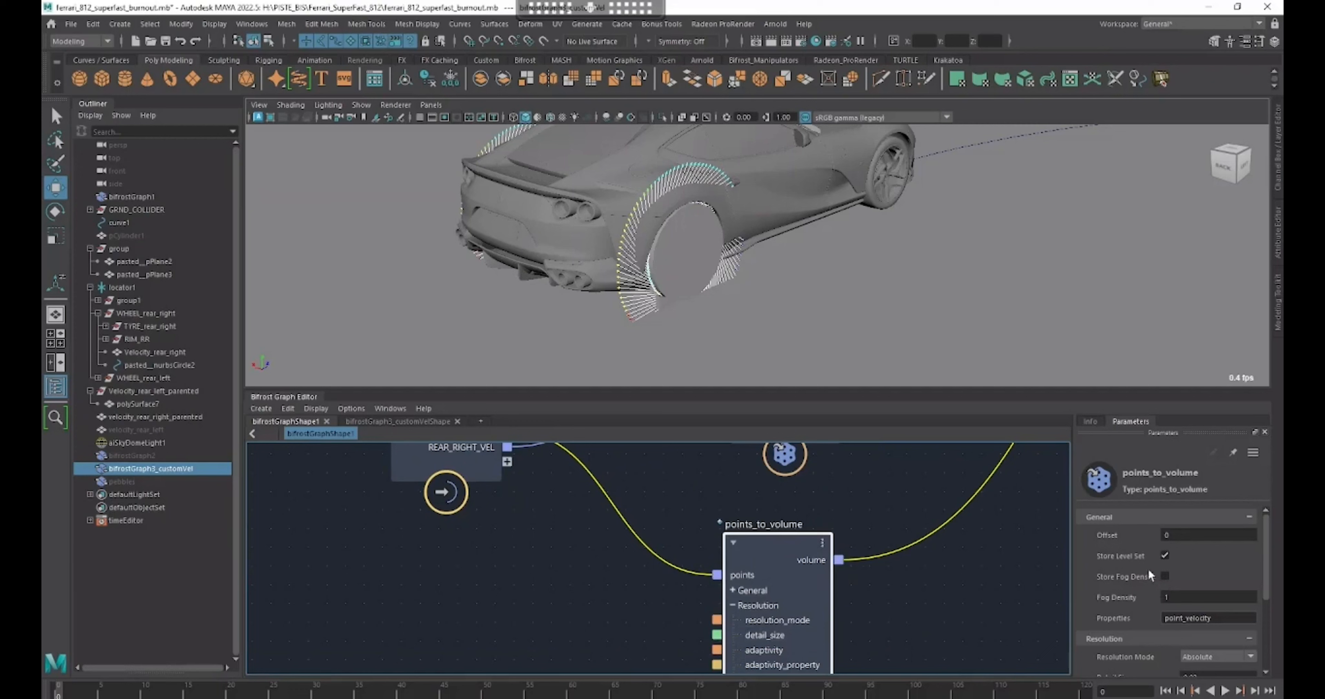
{"action": "scroll", "coordinate": [1123, 561], "scroll_direction": "down", "scroll_amount": 3}
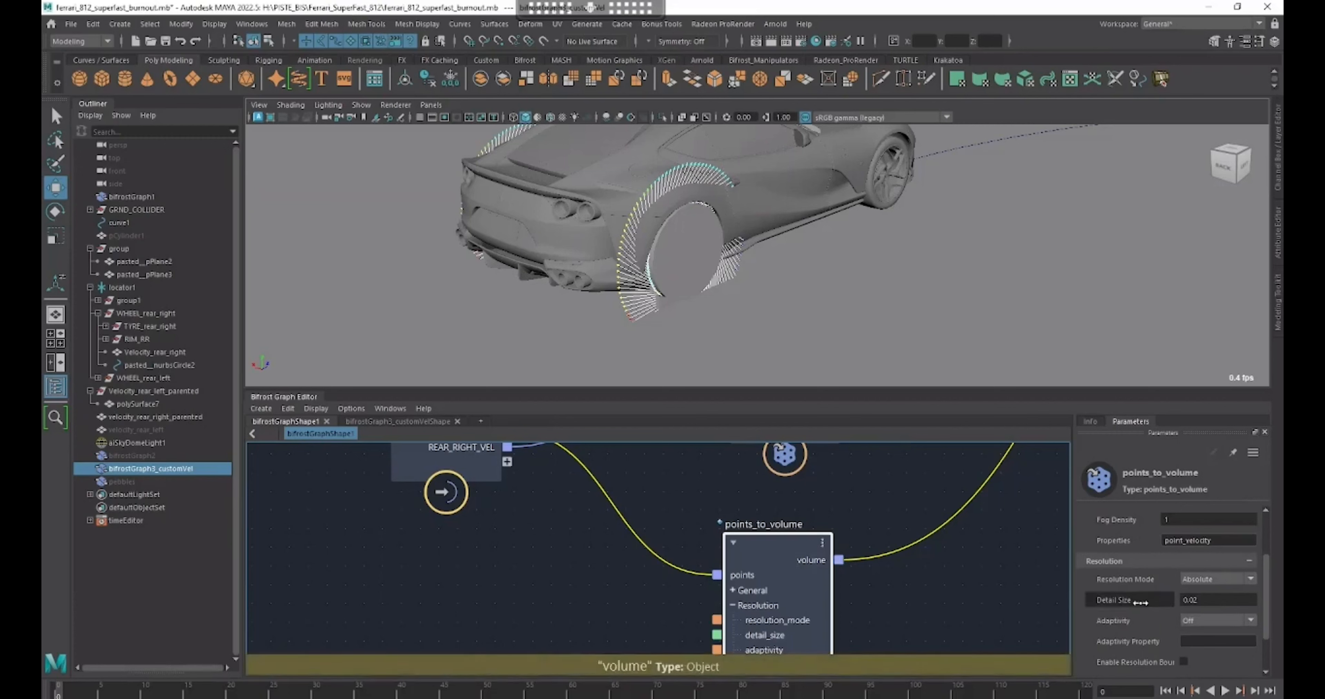
{"action": "scroll", "coordinate": [1214, 599], "scroll_direction": "down", "scroll_amount": 2}
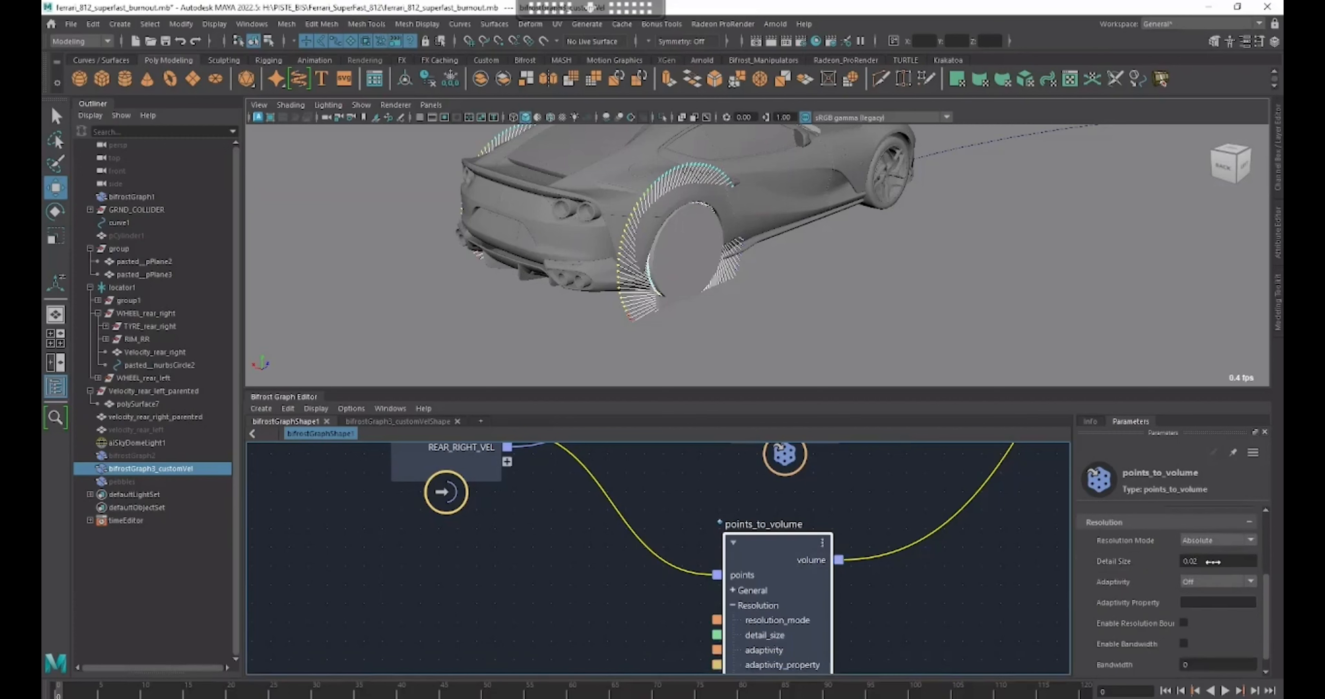
{"action": "scroll", "coordinate": [940, 598], "scroll_direction": "down", "scroll_amount": 2}
- Add a terminal node and connect the volume output of points_to_volume to its diagnostic input
{"action": "middle_click_drag", "start_coordinate": [977, 625], "coordinate": [824, 596], "text": "alt"}
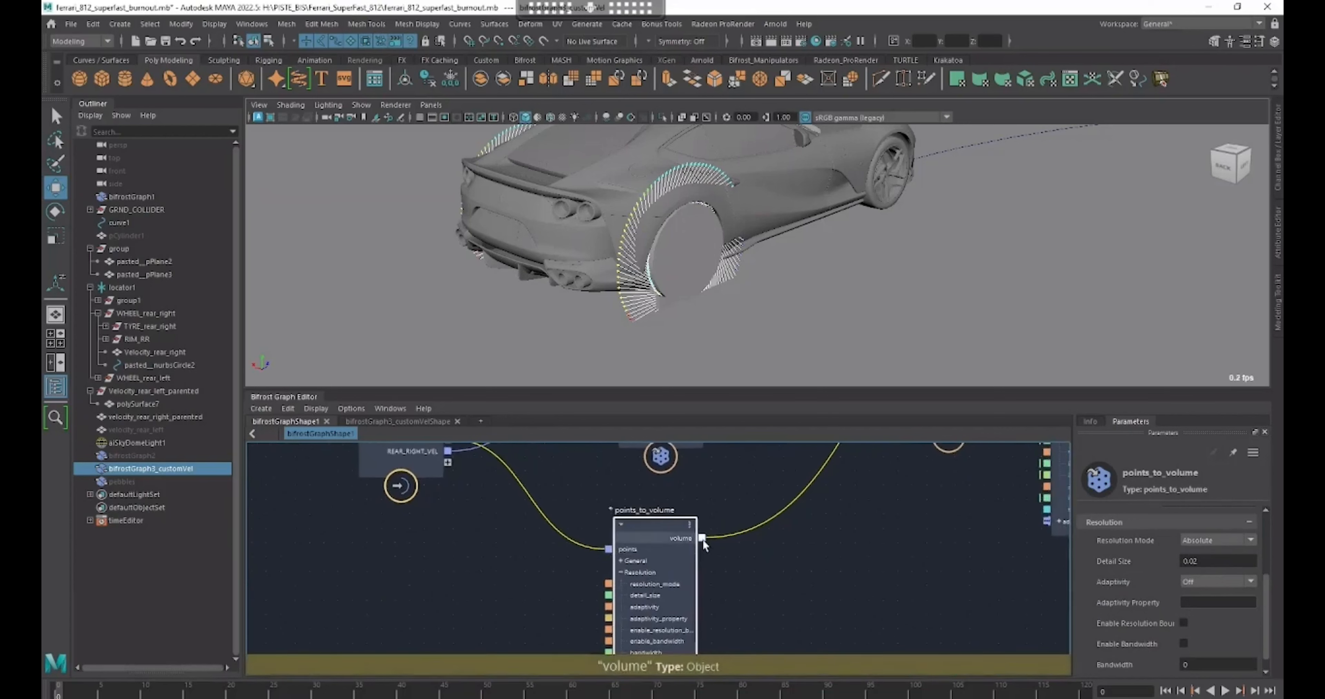
{"action": "left_click_drag", "start_coordinate": [702, 540], "coordinate": [808, 614]}
{"action": "type", "text": "terminal"}
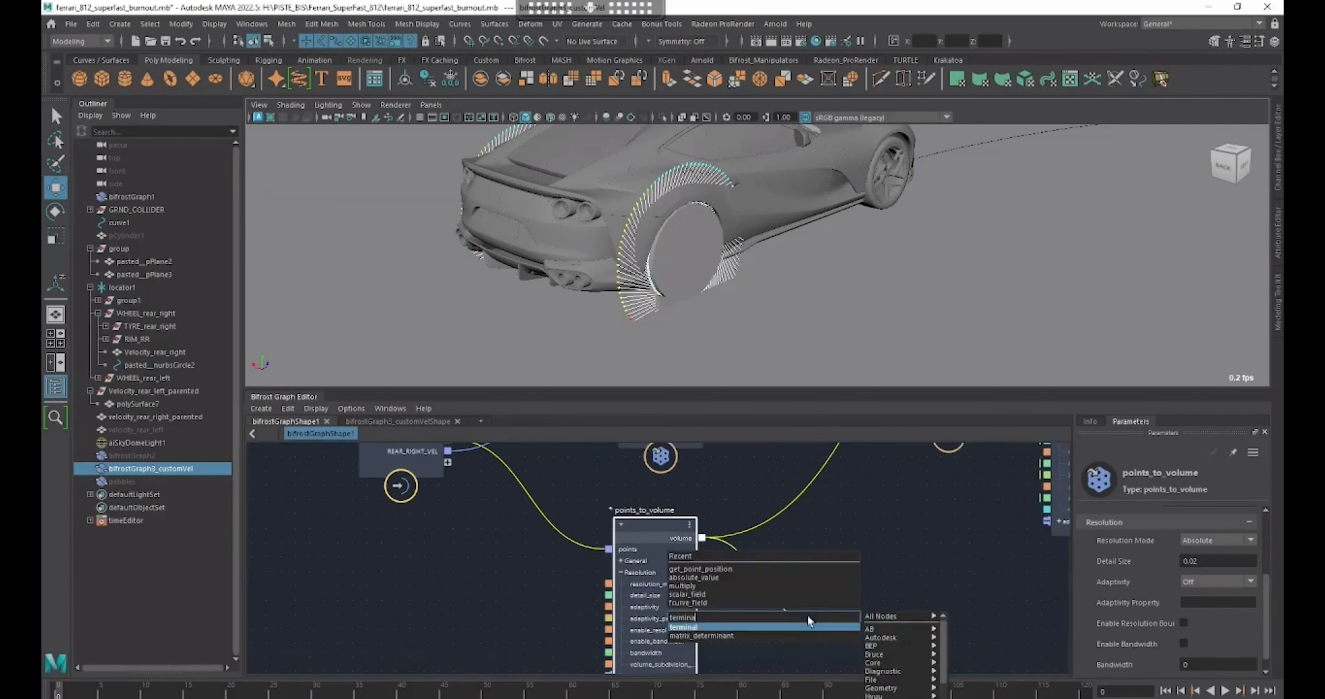
{"action": "key", "text": "Return"}
{"action": "left_click_drag", "start_coordinate": [702, 539], "coordinate": [821, 614]}
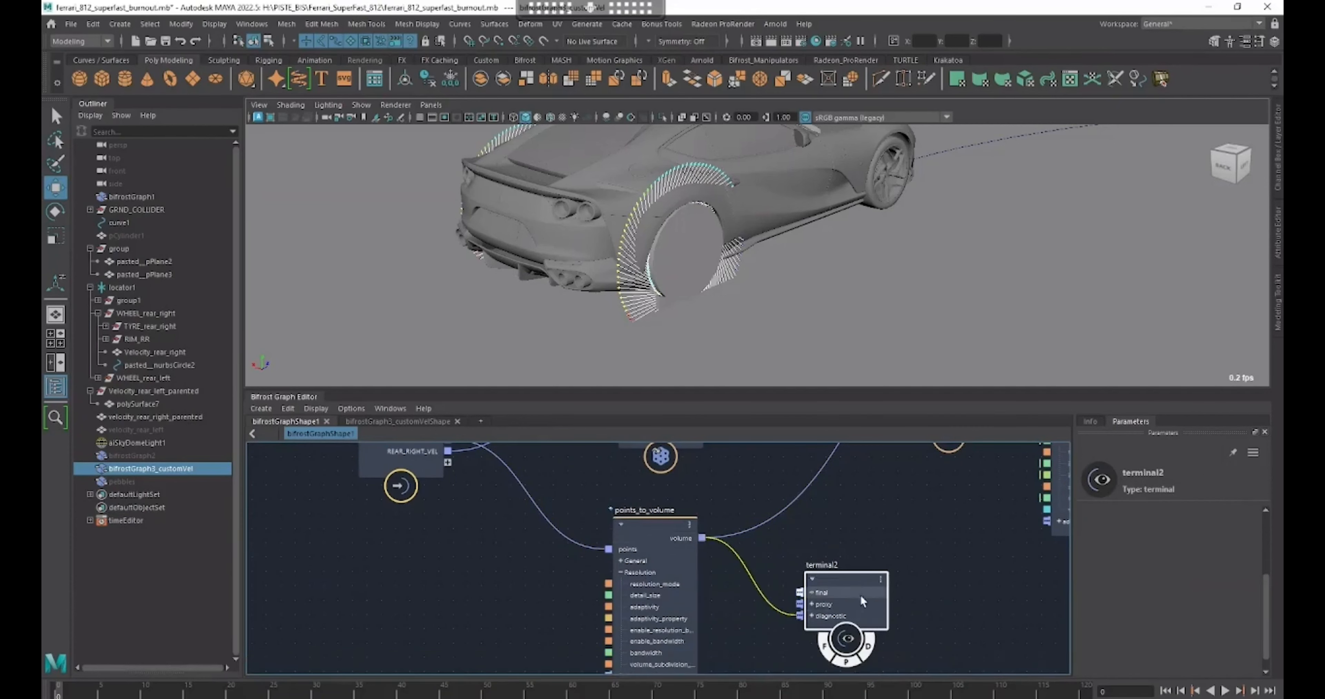
- Set the Detail Size of points_to_volume to 0.05 while viewing the rear wheel up close
{"action": "middle_click_drag", "start_coordinate": [538, 521], "coordinate": [570, 557], "text": "alt"}
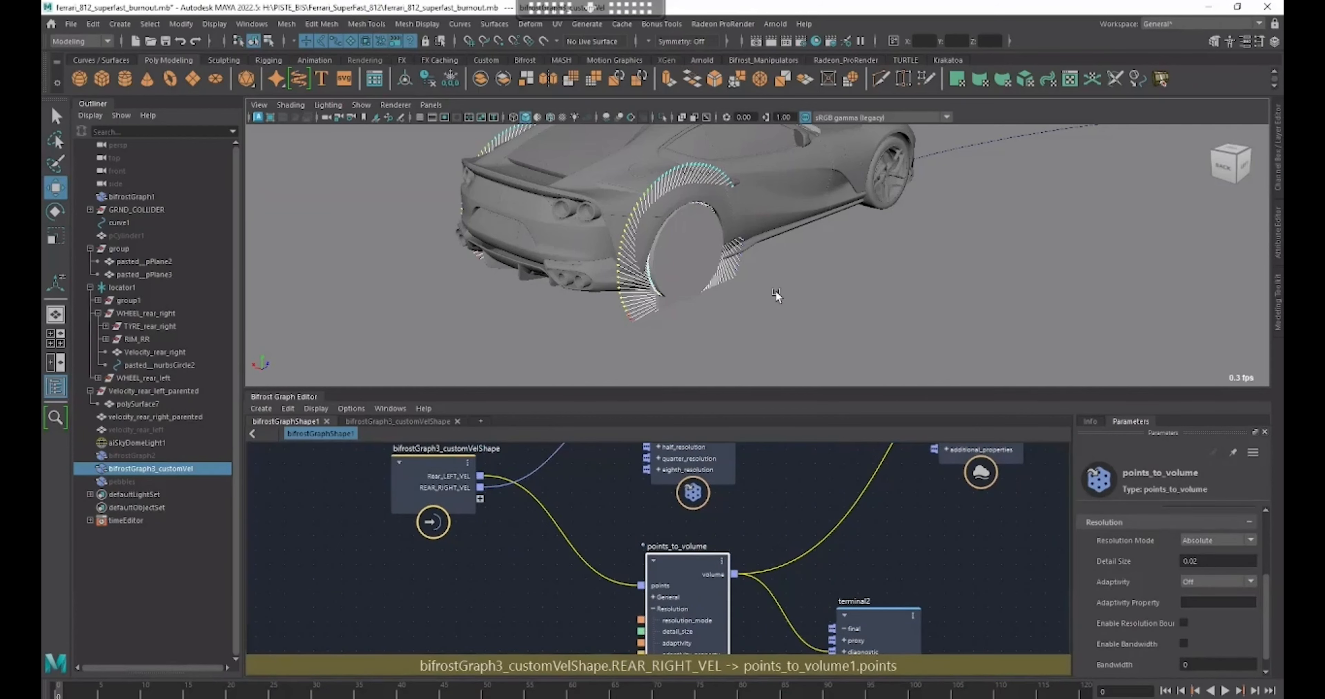
{"action": "left_click_drag", "start_coordinate": [714, 303], "coordinate": [881, 312], "text": "alt"}
{"action": "scroll", "coordinate": [882, 312], "scroll_direction": "up", "scroll_amount": 10}
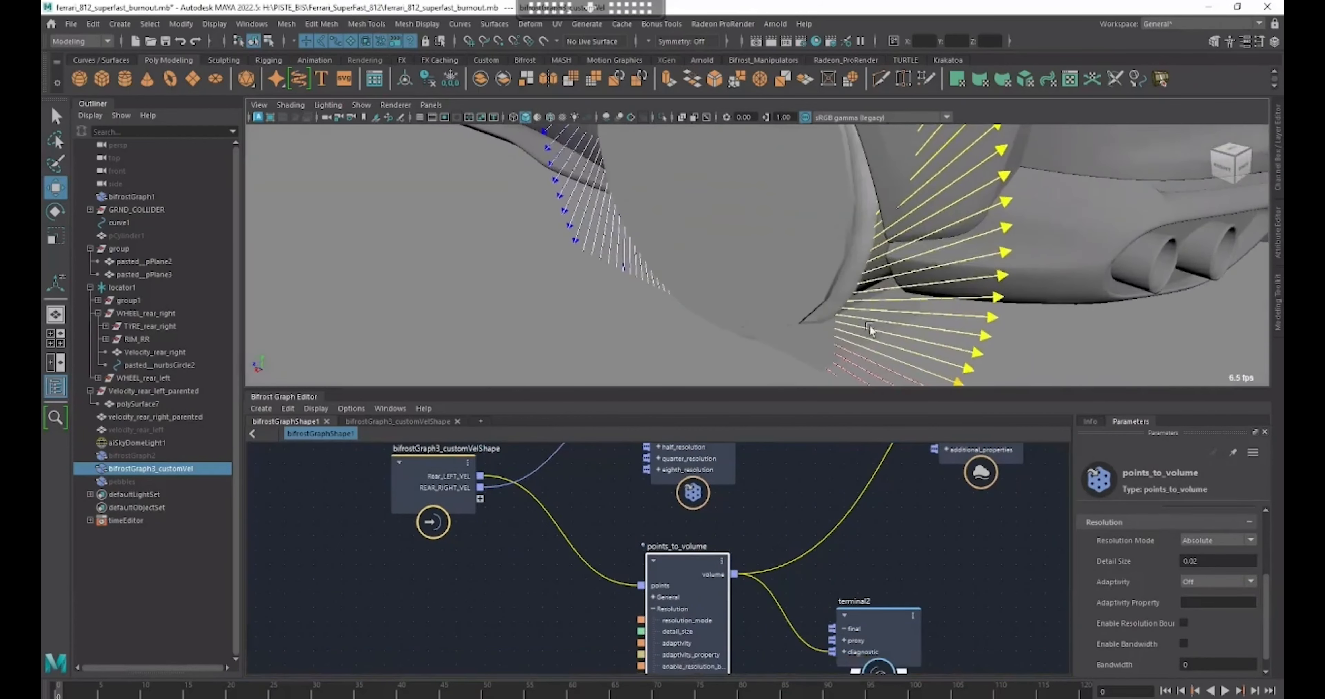
{"action": "left_click_drag", "start_coordinate": [702, 584], "coordinate": [701, 571]}
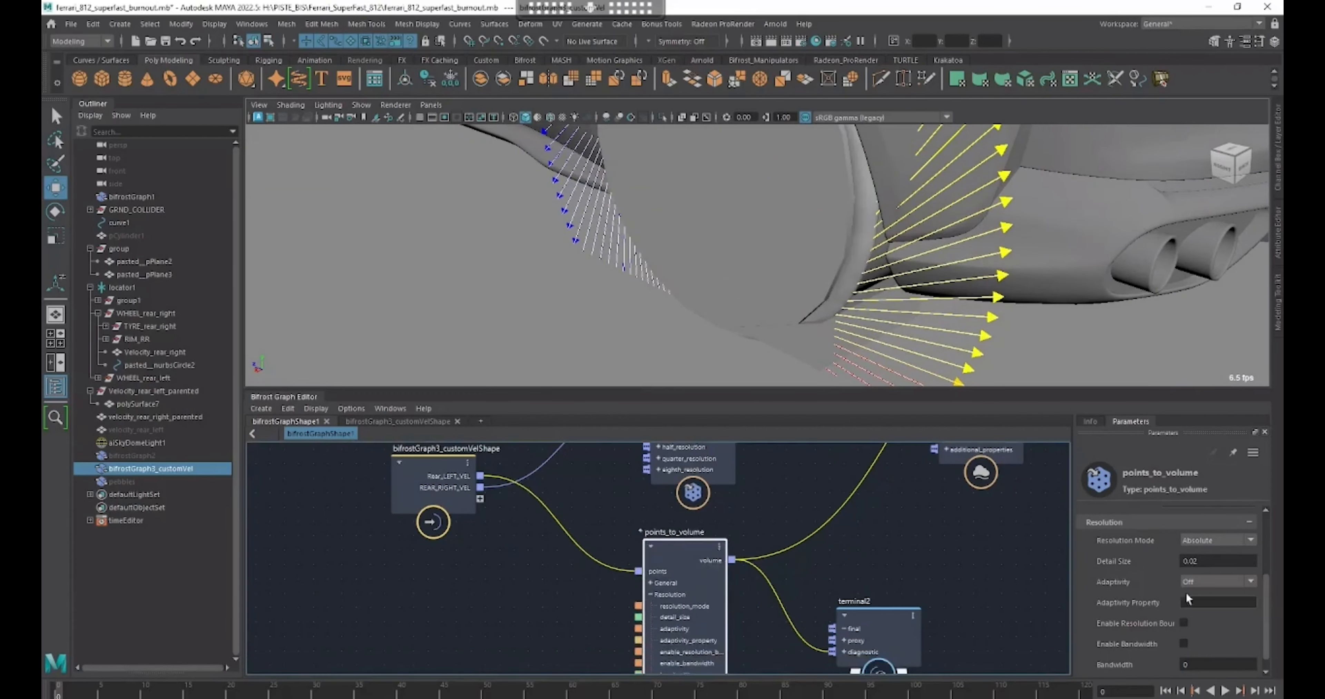
{"action": "left_click", "coordinate": [1220, 560]}
{"action": "type", "text": "0.0"}
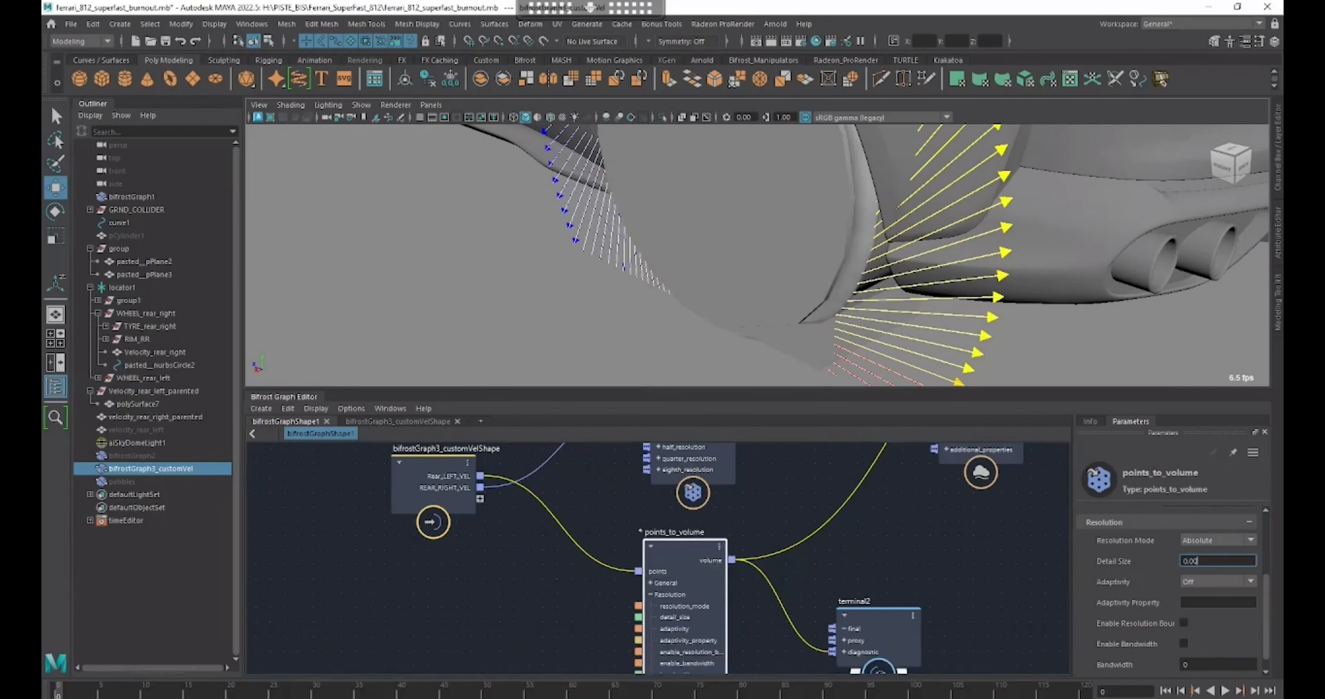
{"action": "type", "text": "5"}
{"action": "key", "text": "Return"}
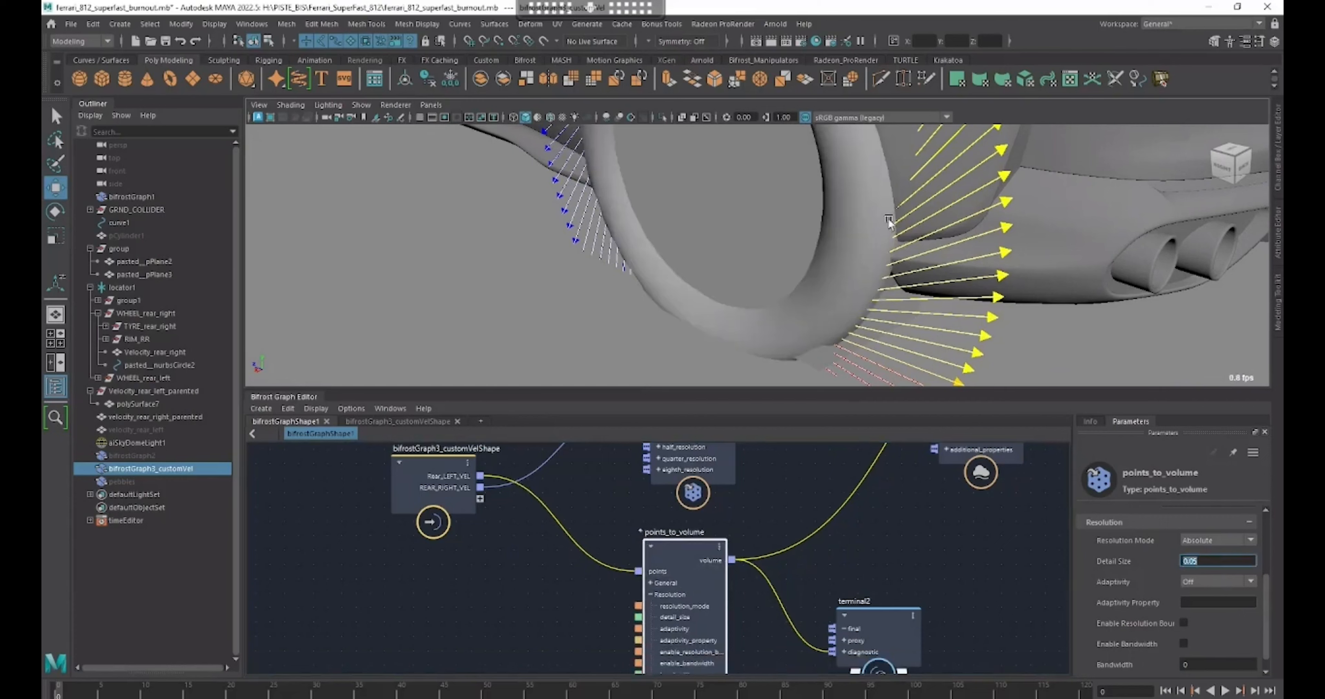
- Examine the coarser volume around the rear wheel and the Store Level Set and Properties settings of points_to_volume
{"action": "right_click_drag", "start_coordinate": [906, 220], "coordinate": [804, 245], "text": "alt"}
{"action": "left_click_drag", "start_coordinate": [804, 245], "coordinate": [833, 269], "text": "alt"}
{"action": "right_click_drag", "start_coordinate": [833, 268], "coordinate": [911, 310], "text": "alt"}
{"action": "middle_click_drag", "start_coordinate": [911, 308], "coordinate": [911, 334], "text": "alt"}
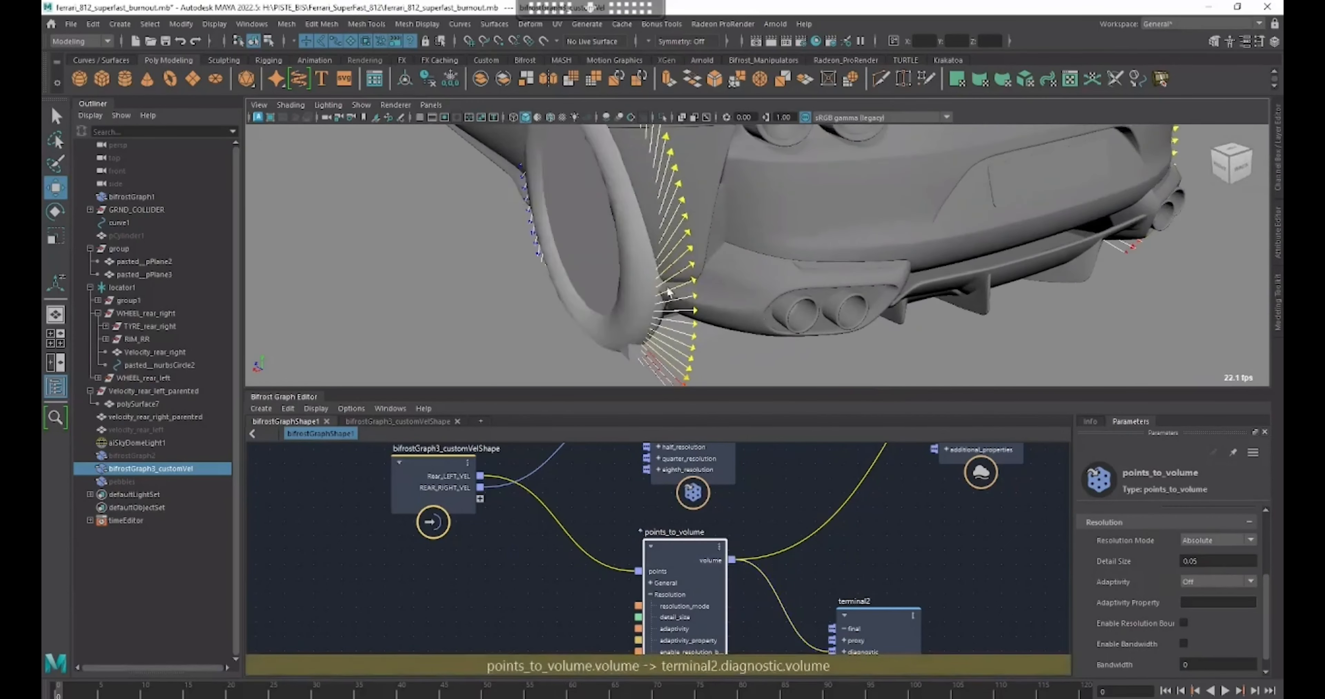
{"action": "scroll", "coordinate": [1143, 600], "scroll_direction": "up", "scroll_amount": 3}
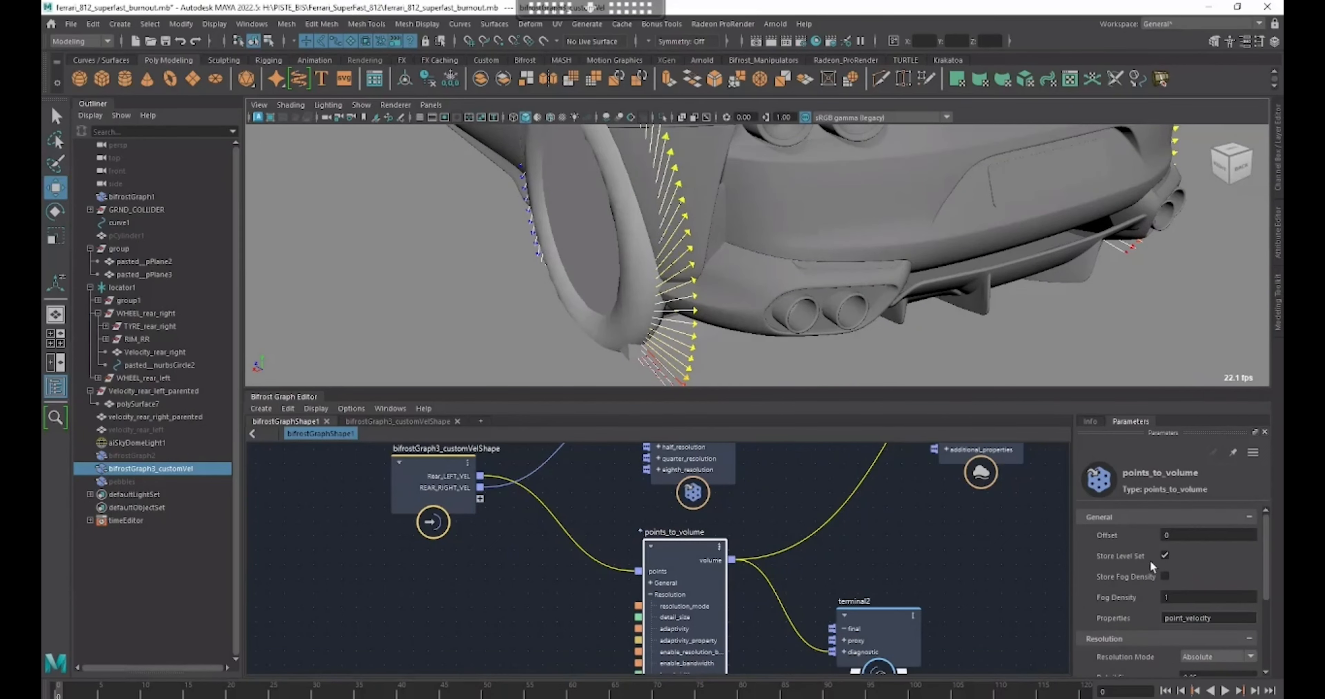
{"action": "left_click_drag", "start_coordinate": [824, 264], "coordinate": [845, 216], "text": "alt"}
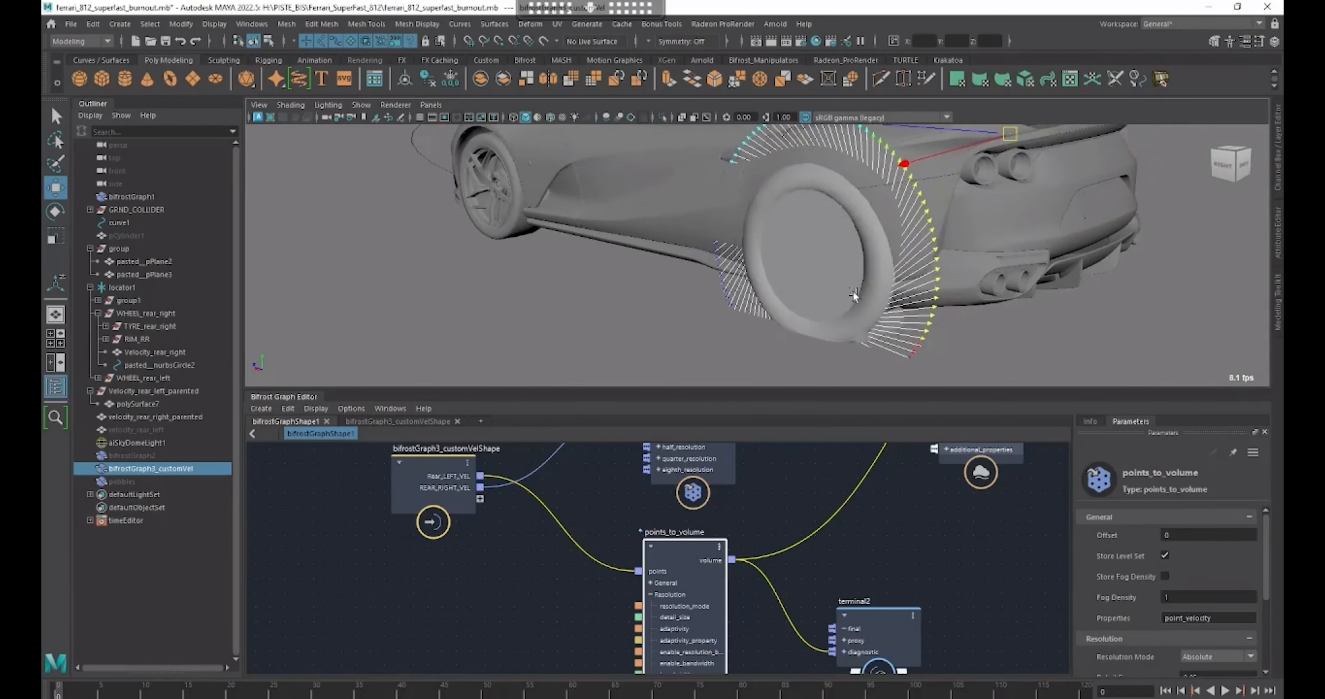
{"action": "left_click_drag", "start_coordinate": [915, 312], "coordinate": [826, 257], "text": "alt"}
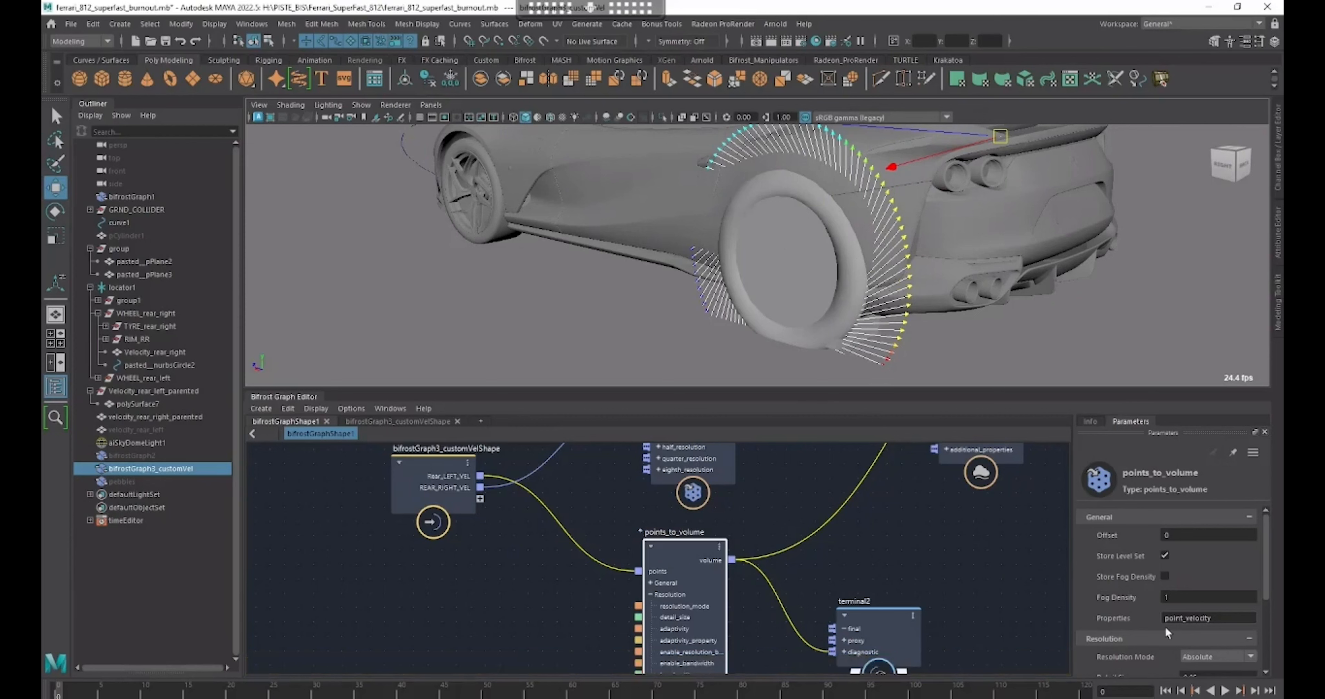
- Set the Detail Size of points_to_volume to 0.02
{"action": "scroll", "coordinate": [1167, 633], "scroll_direction": "down", "scroll_amount": 3}
{"action": "left_click", "coordinate": [1226, 600]}
{"action": "type", "text": "0"}
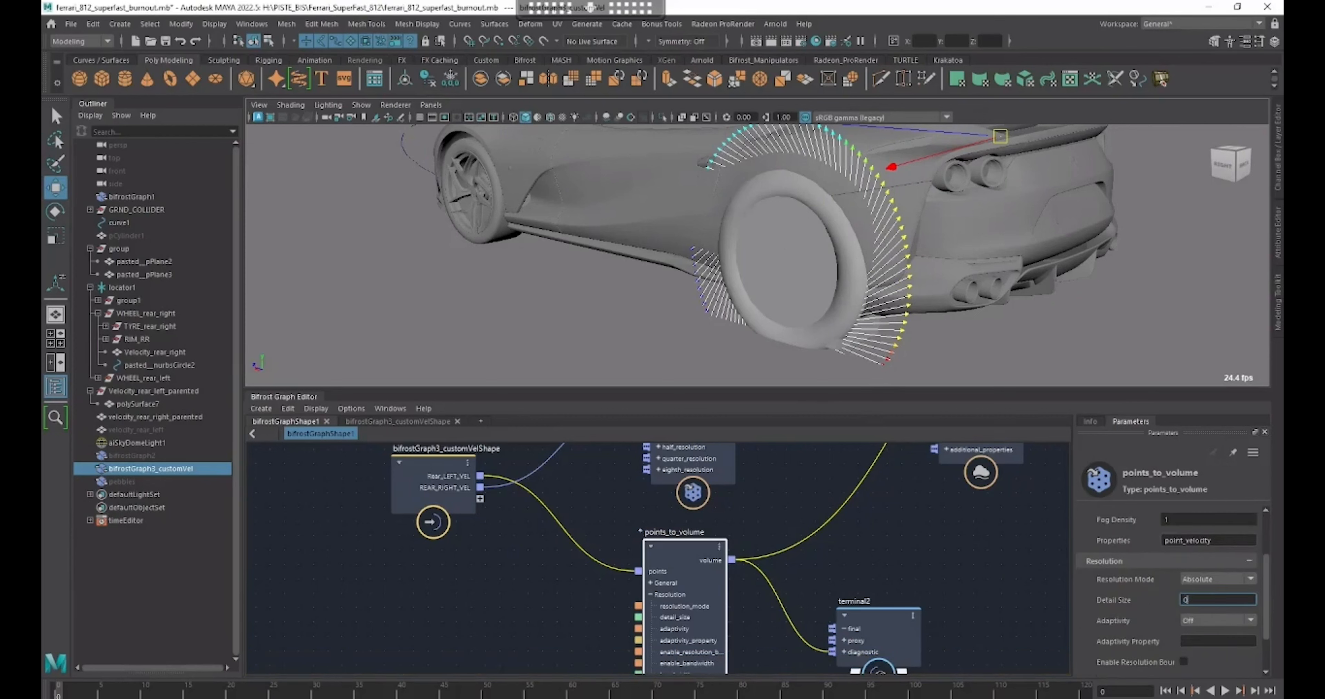
{"action": "type", "text": ".02"}
{"action": "key", "text": "Return"}
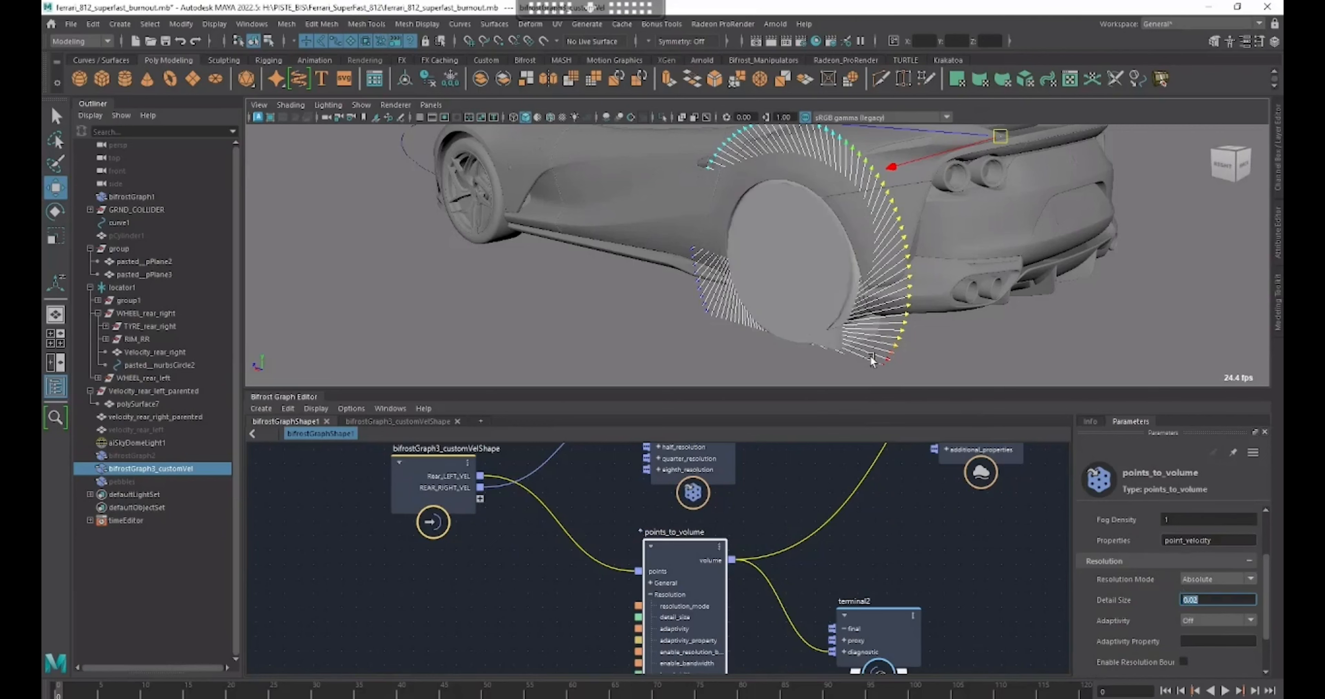
- Examine the volume and velocity arrows around the rear wheels from behind and from the side of the car
{"action": "left_click_drag", "start_coordinate": [848, 293], "coordinate": [767, 296], "text": "alt"}
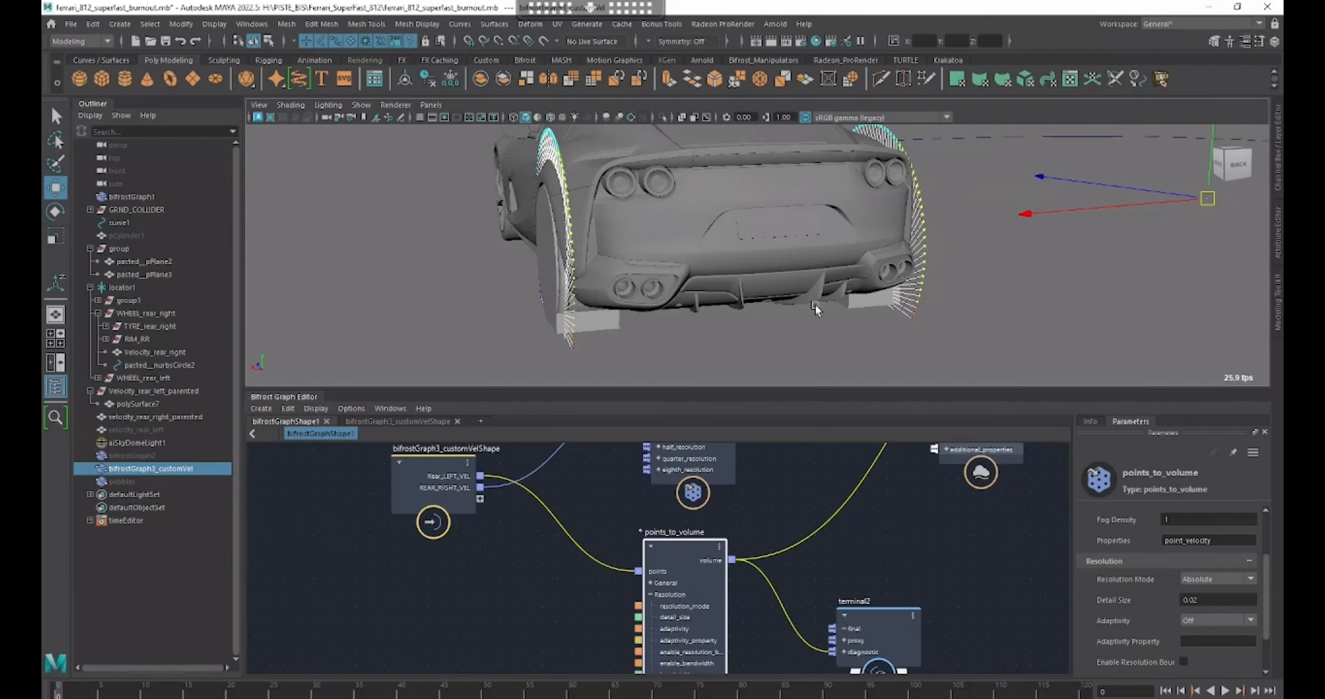
{"action": "mouse_move", "coordinate": [848, 313]}
{"action": "left_mouse_down", "text": "alt"}
{"action": "mouse_move", "coordinate": [875, 279]}
{"action": "mouse_move", "coordinate": [859, 272]}
{"action": "mouse_move", "coordinate": [829, 301]}
{"action": "left_mouse_up", "text": "alt"}
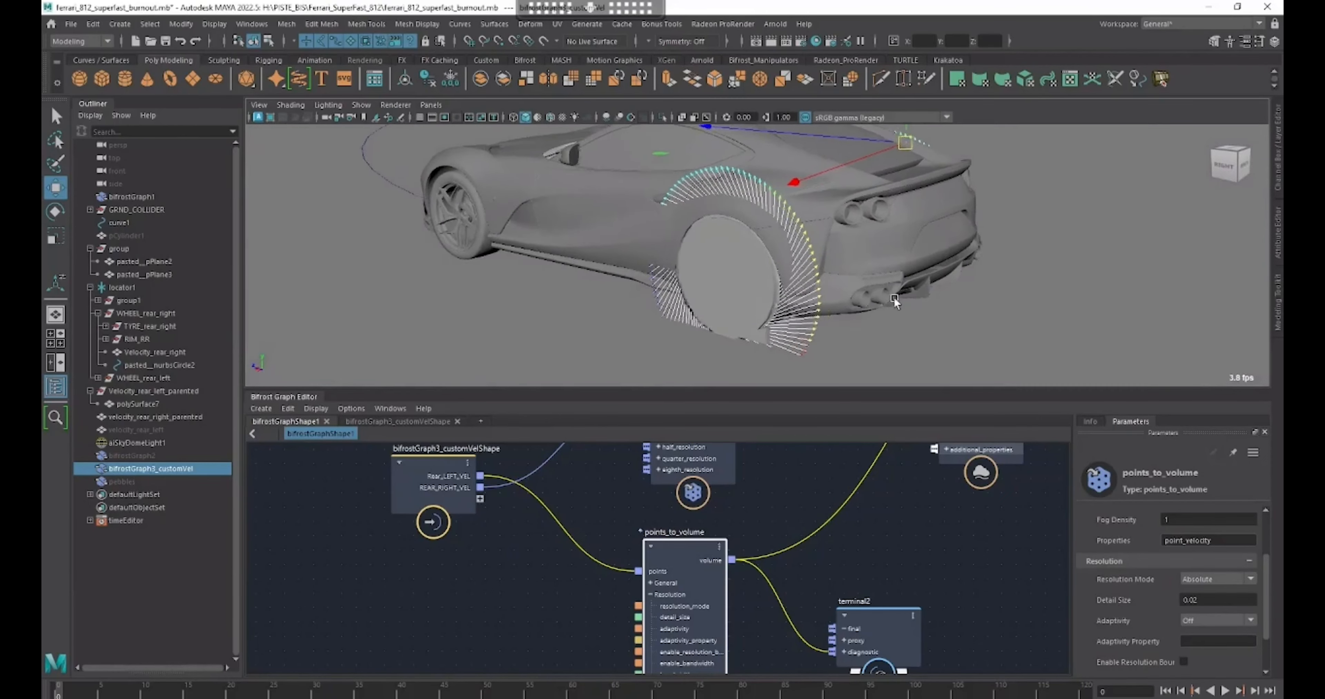
{"action": "scroll", "coordinate": [831, 312], "scroll_direction": "up", "scroll_amount": 1}
{"action": "right_click_drag", "start_coordinate": [867, 269], "coordinate": [694, 293], "text": "alt"}
{"action": "right_click_drag", "start_coordinate": [967, 323], "coordinate": [1086, 349], "text": "alt"}
{"action": "left_click_drag", "start_coordinate": [801, 316], "coordinate": [767, 250], "text": "alt"}
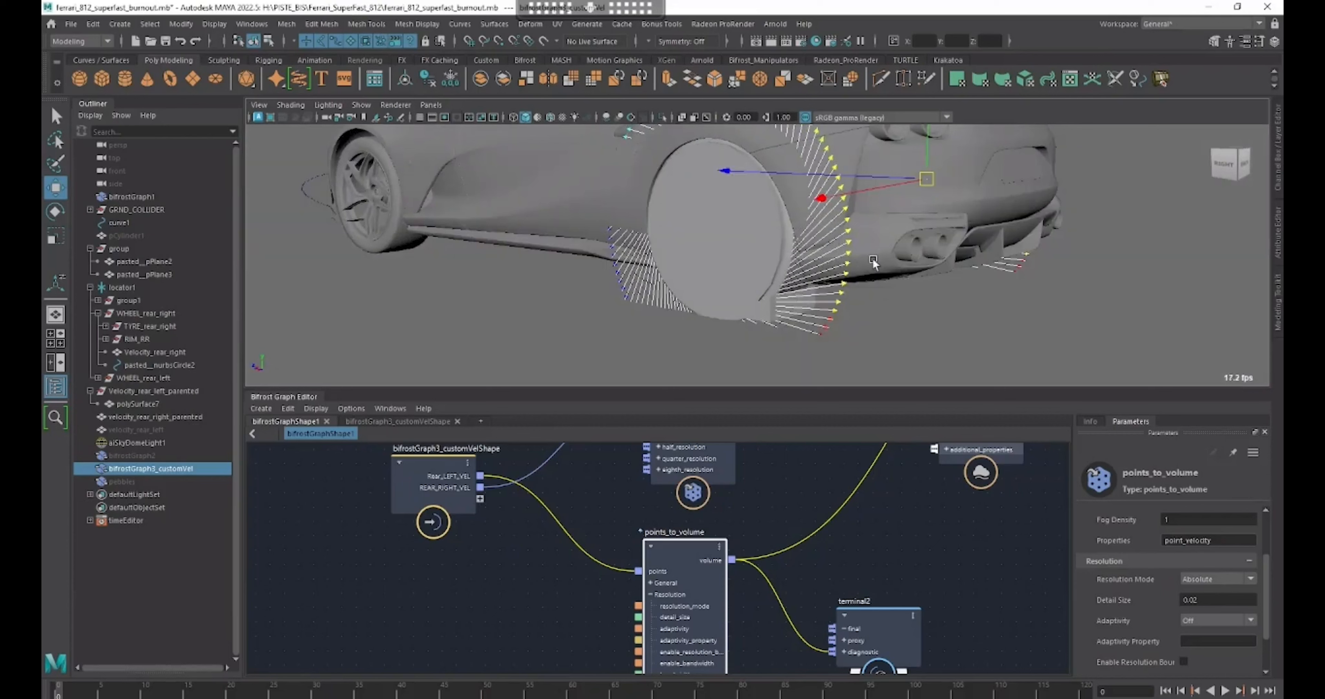
{"action": "left_click_drag", "start_coordinate": [923, 287], "coordinate": [821, 274], "text": "alt"}
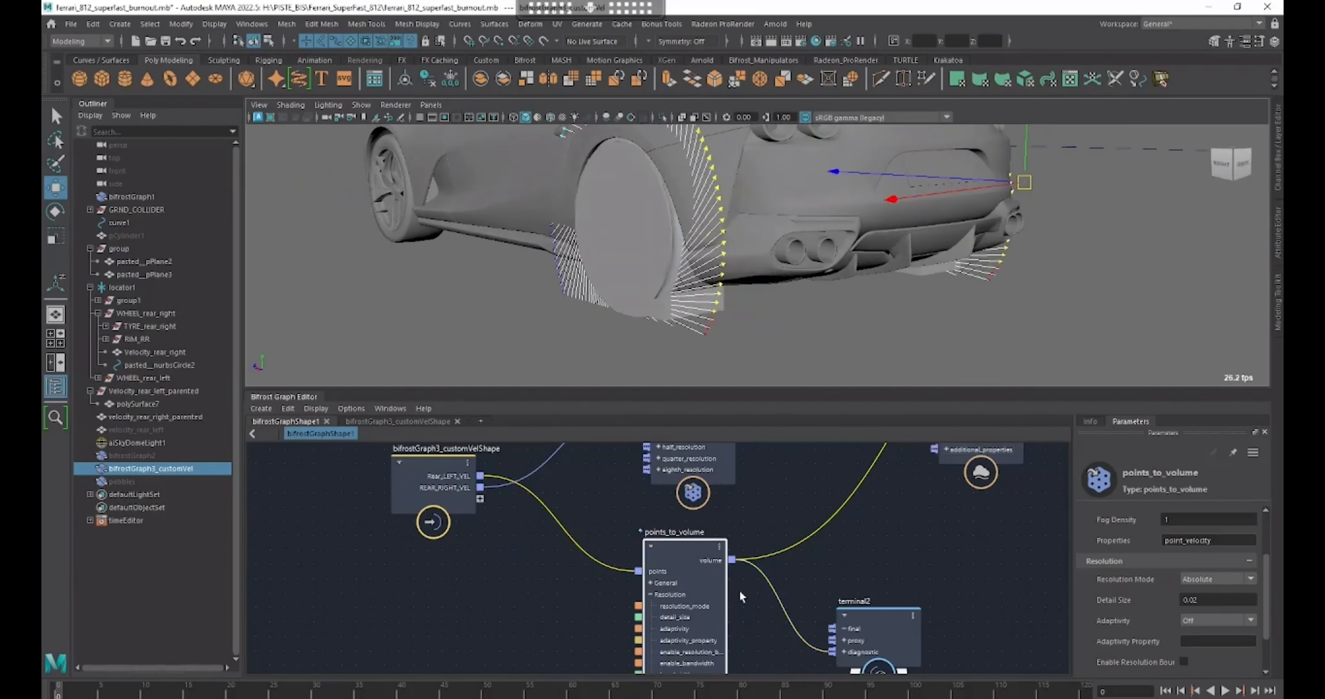
{"action": "left_click_drag", "start_coordinate": [690, 593], "coordinate": [688, 581]}
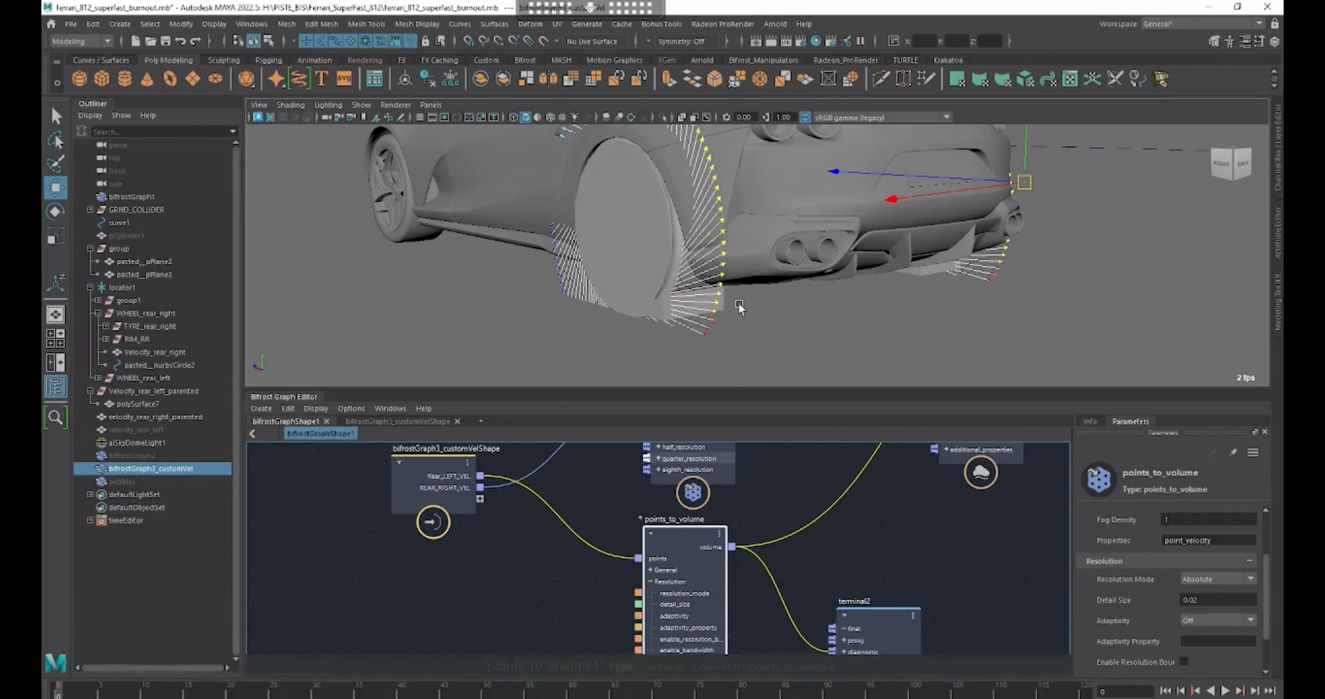
{"action": "left_click_drag", "start_coordinate": [741, 307], "coordinate": [793, 308], "text": "alt"}
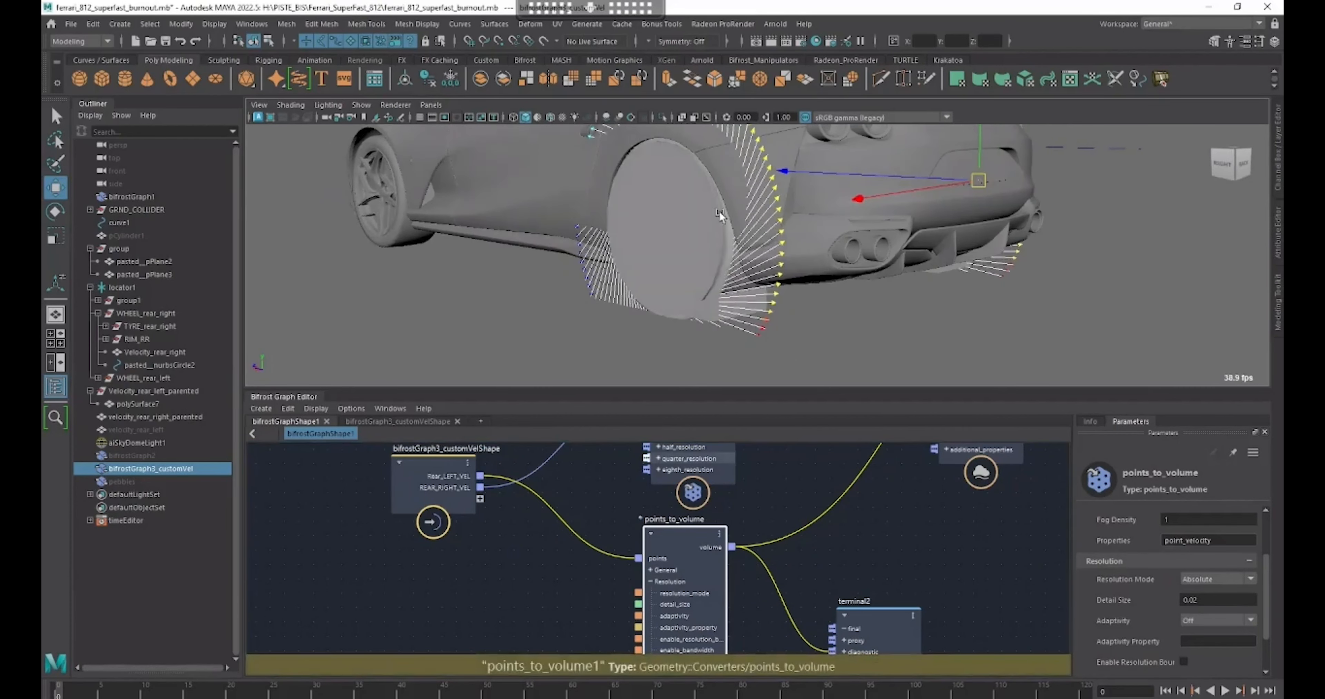
- Try Detail Size values of 1 and 0.1 on points_to_volume
{"action": "double_click", "coordinate": [1219, 600]}
{"action": "type", "text": "1"}
{"action": "key", "text": "Return"}
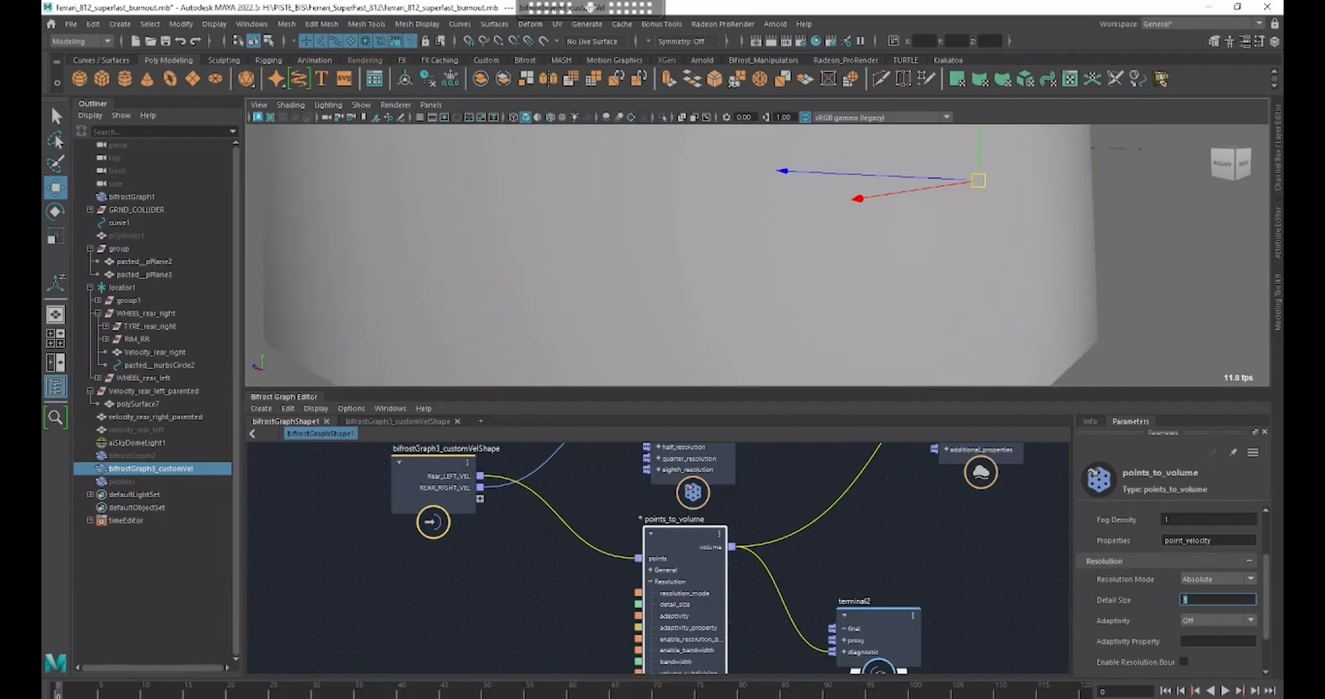
{"action": "type", "text": "0.1"}
{"action": "key", "text": "Return"}
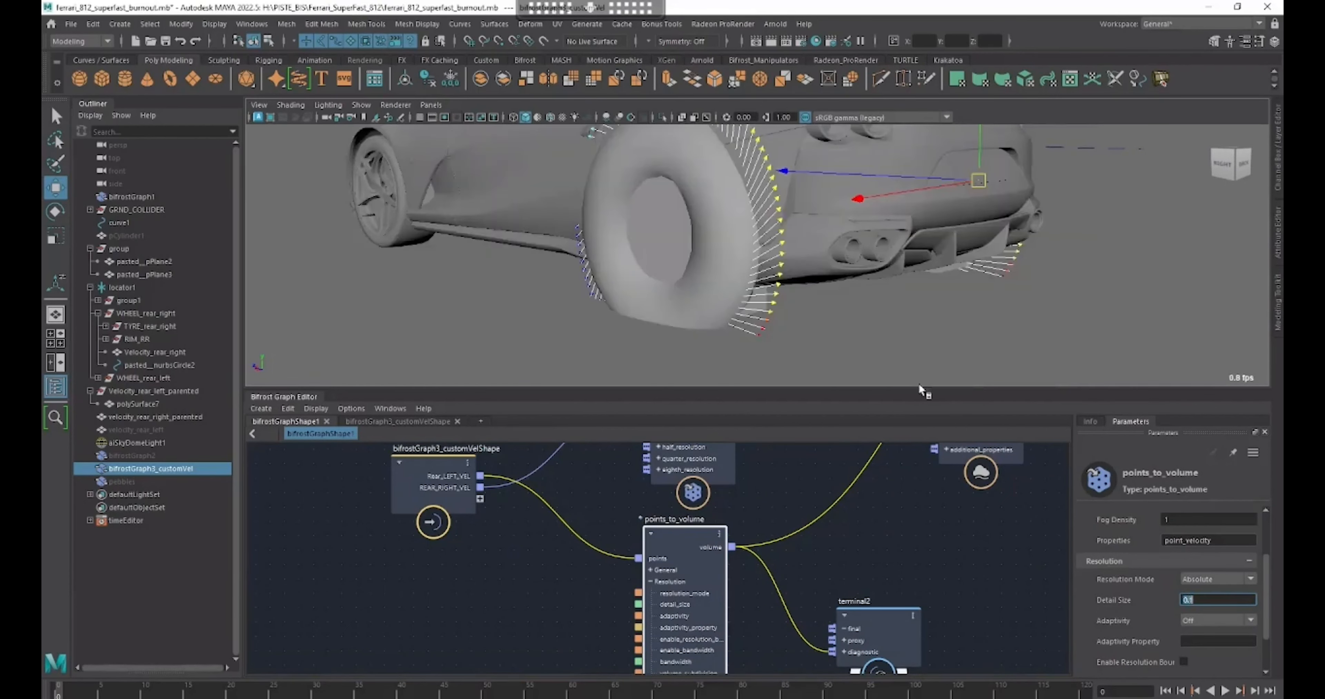
- Try finer Detail Size values of 0.05 and 0.01 on points_to_volume and check the wheel volume up close
{"action": "double_click", "coordinate": [1206, 600]}
{"action": "type", "text": "0.05"}
{"action": "key", "text": "Return"}
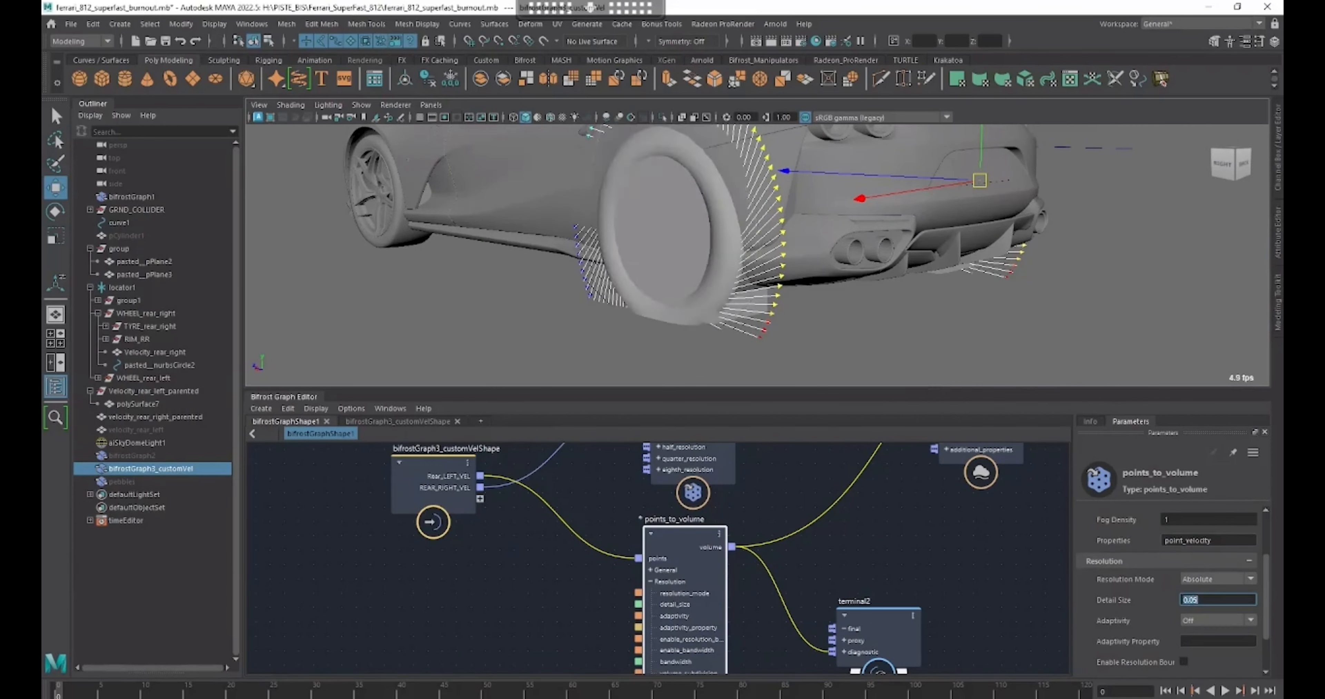
{"action": "type", "text": "0.01"}
{"action": "key", "text": "Return"}
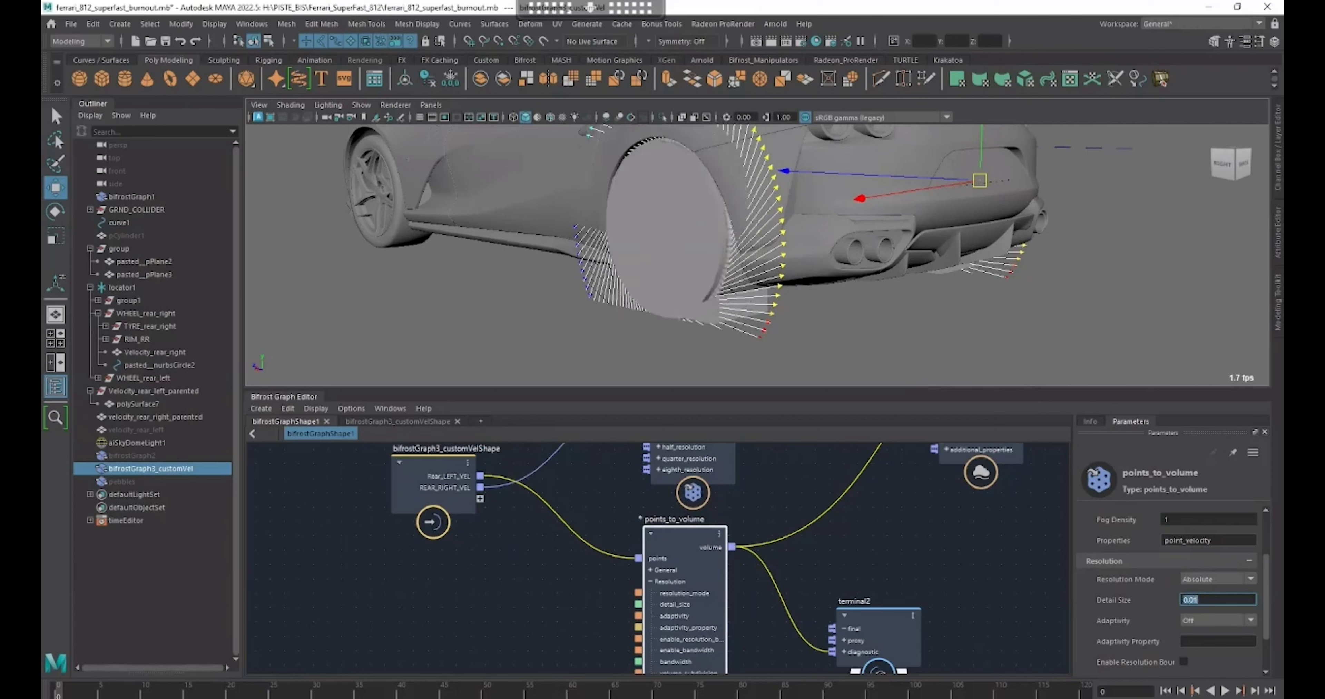
{"action": "right_click_drag", "start_coordinate": [776, 276], "coordinate": [986, 360], "text": "alt"}
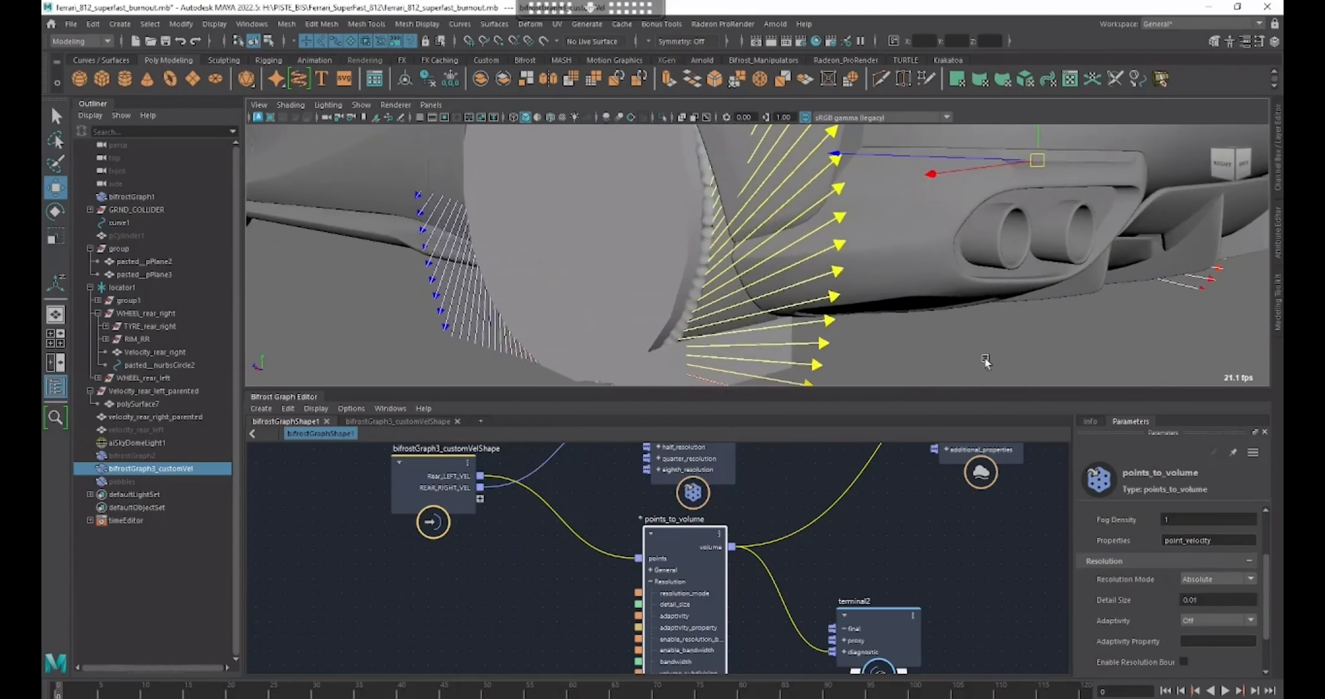
- Try a Detail Size of 0.03 on points_to_volume and inspect the rear wheel volume
{"action": "left_click", "coordinate": [1217, 600]}
{"action": "type", "text": "0.03"}
{"action": "key", "text": "Return"}
{"action": "right_click_drag", "start_coordinate": [764, 267], "coordinate": [760, 250], "text": "alt"}
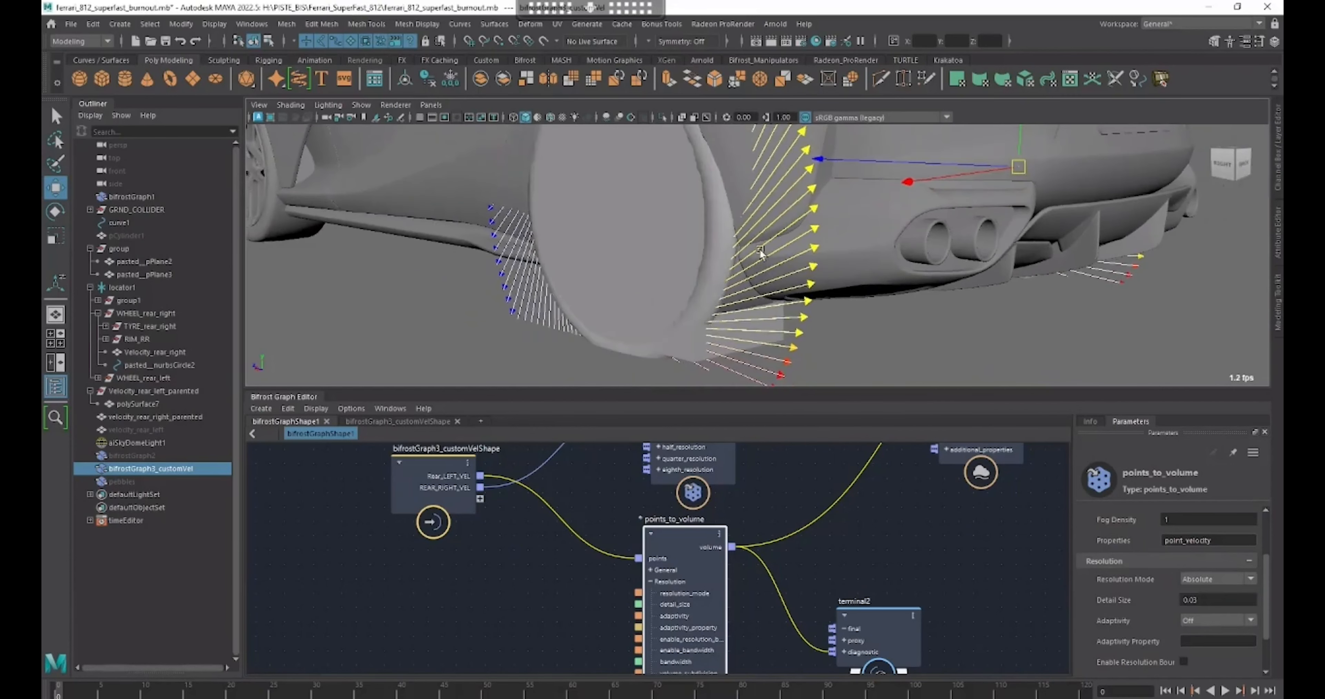
{"action": "left_click_drag", "start_coordinate": [810, 223], "coordinate": [881, 270], "text": "alt"}
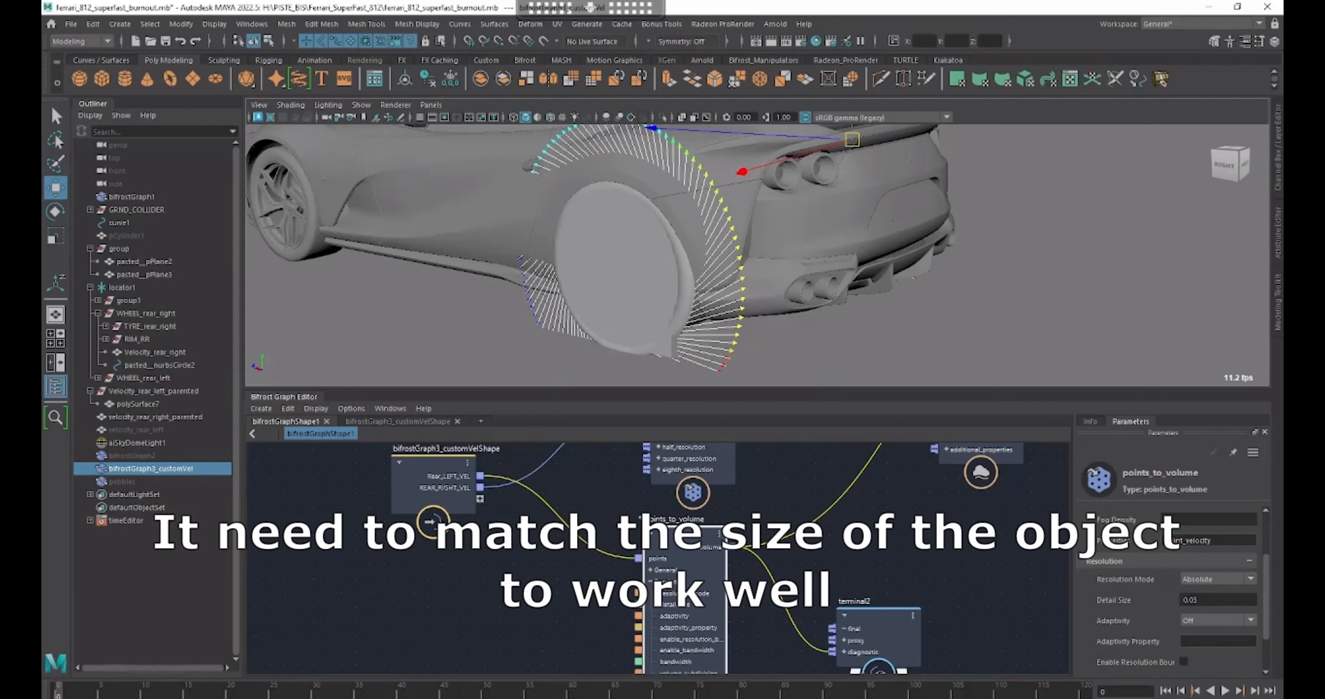
- Set the Detail Size of points_to_volume to 0.02
{"action": "left_click", "coordinate": [1219, 600]}
{"action": "type", "text": "0.02"}
{"action": "key", "text": "Return"}
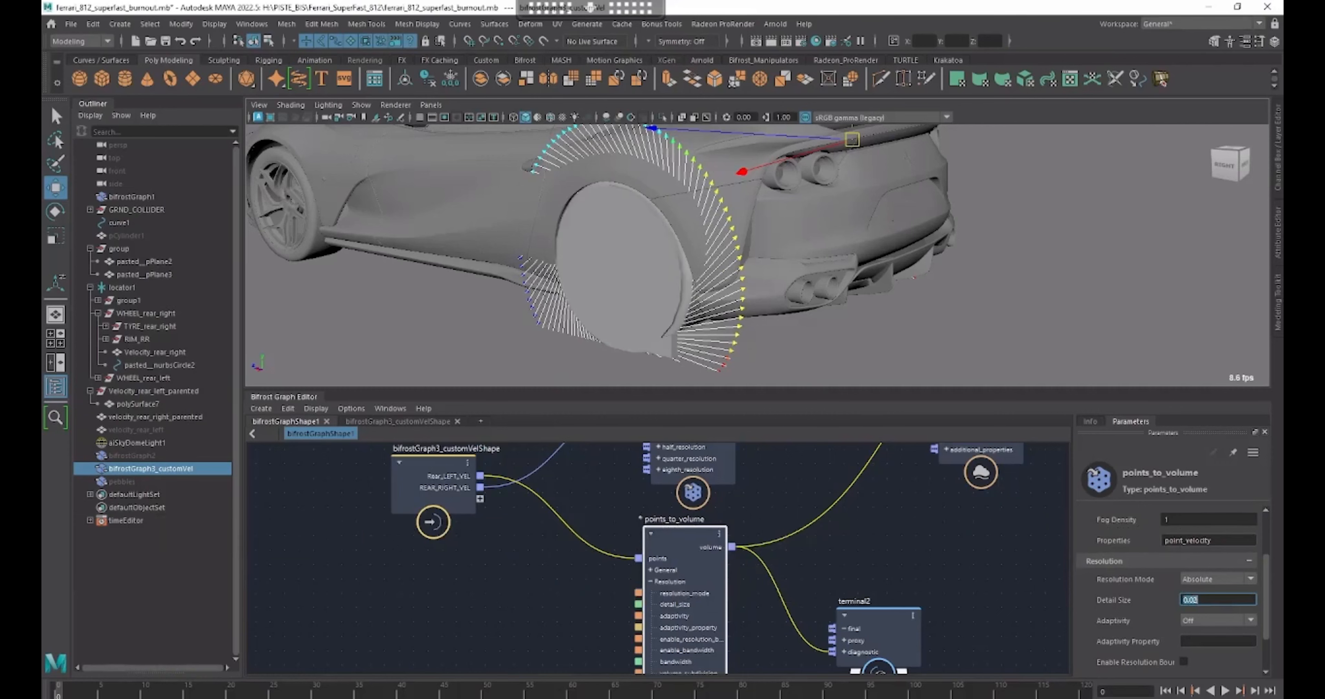
- Inspect the velocity arrows and volumes at both rear wheels from behind and from the side of the car
{"action": "left_click_drag", "start_coordinate": [908, 148], "coordinate": [645, 232], "text": "alt"}
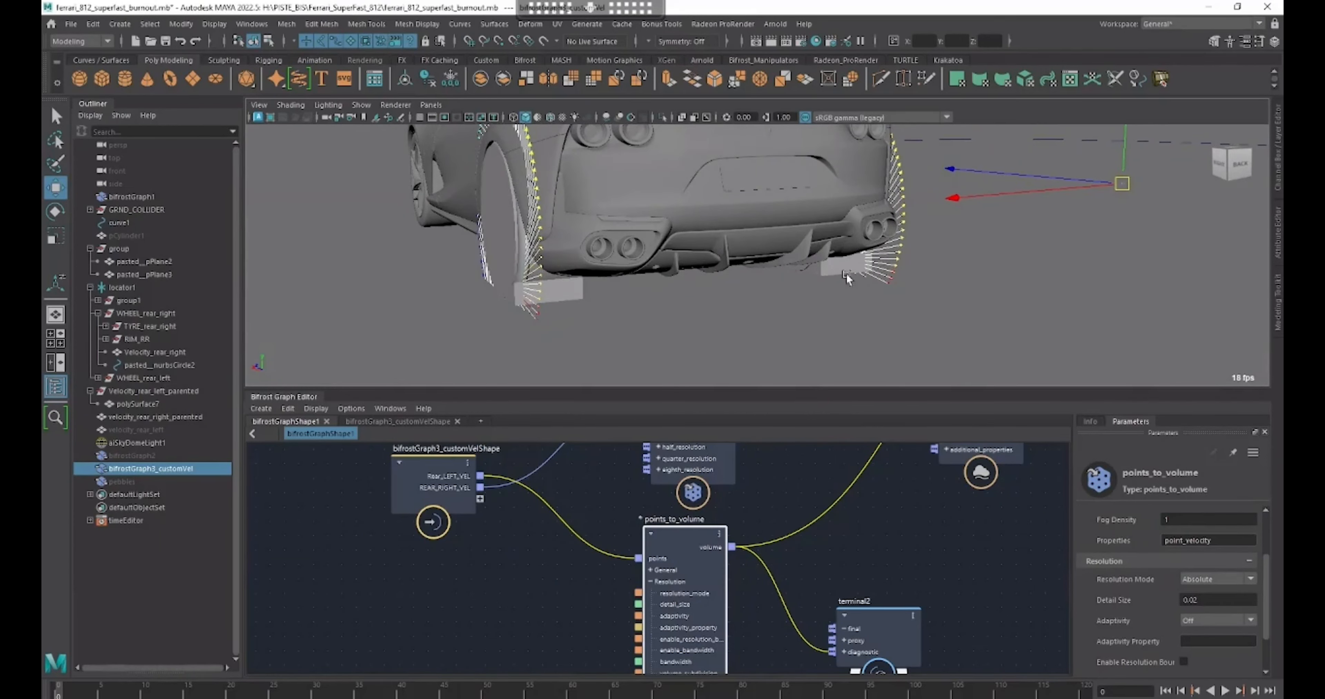
{"action": "left_click_drag", "start_coordinate": [581, 257], "coordinate": [793, 289], "text": "alt"}
{"action": "right_click_drag", "start_coordinate": [793, 289], "coordinate": [820, 246], "text": "alt"}
{"action": "left_click_drag", "start_coordinate": [962, 283], "coordinate": [799, 301], "text": "alt"}
{"action": "right_click_drag", "start_coordinate": [799, 302], "coordinate": [814, 272], "text": "alt"}
{"action": "left_click_drag", "start_coordinate": [814, 270], "coordinate": [890, 312], "text": "alt"}
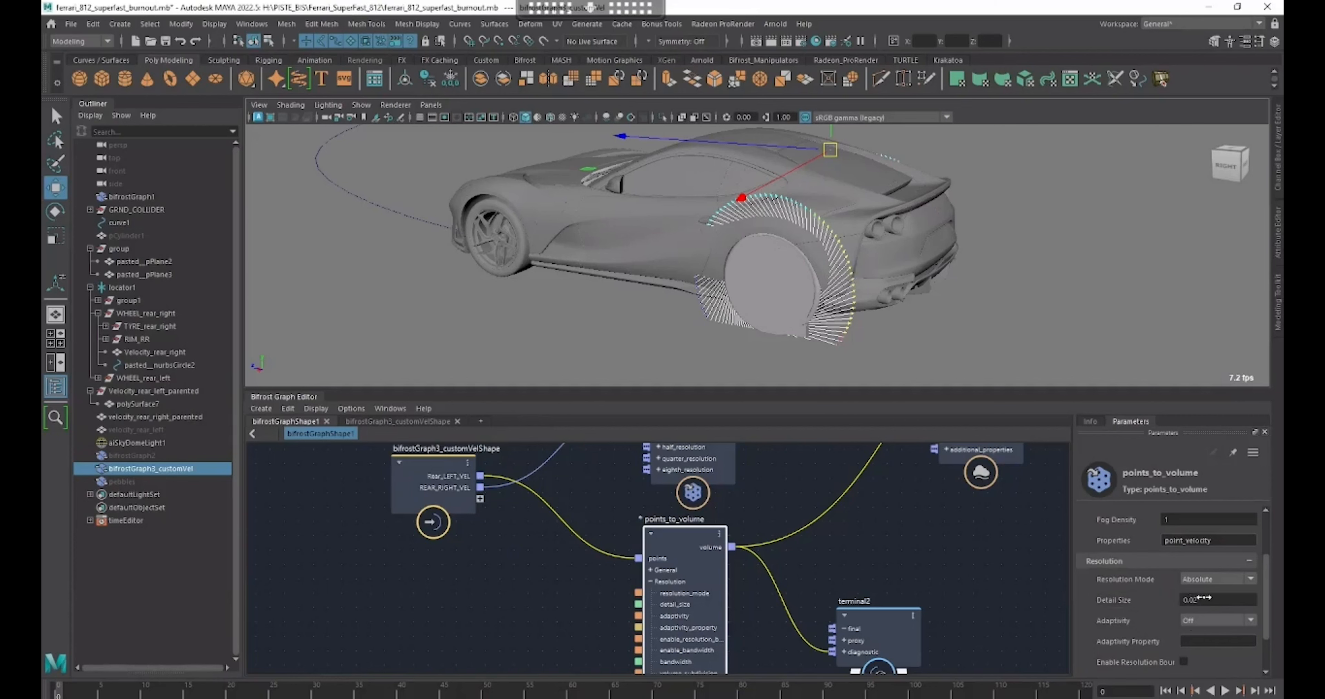
- Collapse the expanded port groups of the source_VELOCITY_LEFT and source_VEL_RIGHT nodes
{"action": "scroll", "coordinate": [790, 647], "scroll_direction": "down", "scroll_amount": 3}
{"action": "scroll", "coordinate": [1136, 608], "scroll_direction": "down", "scroll_amount": 2}
{"action": "scroll", "coordinate": [1136, 605], "scroll_direction": "up", "scroll_amount": 3}
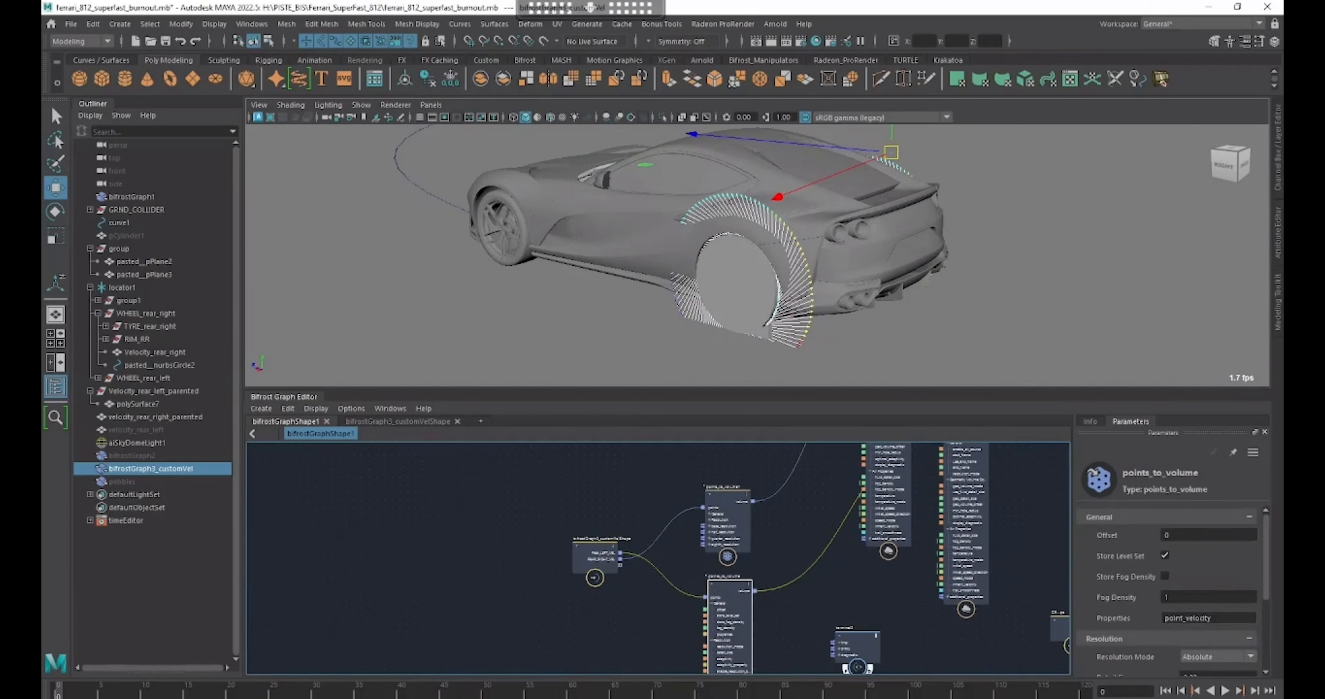
{"action": "middle_click_drag", "start_coordinate": [838, 571], "coordinate": [749, 601]}
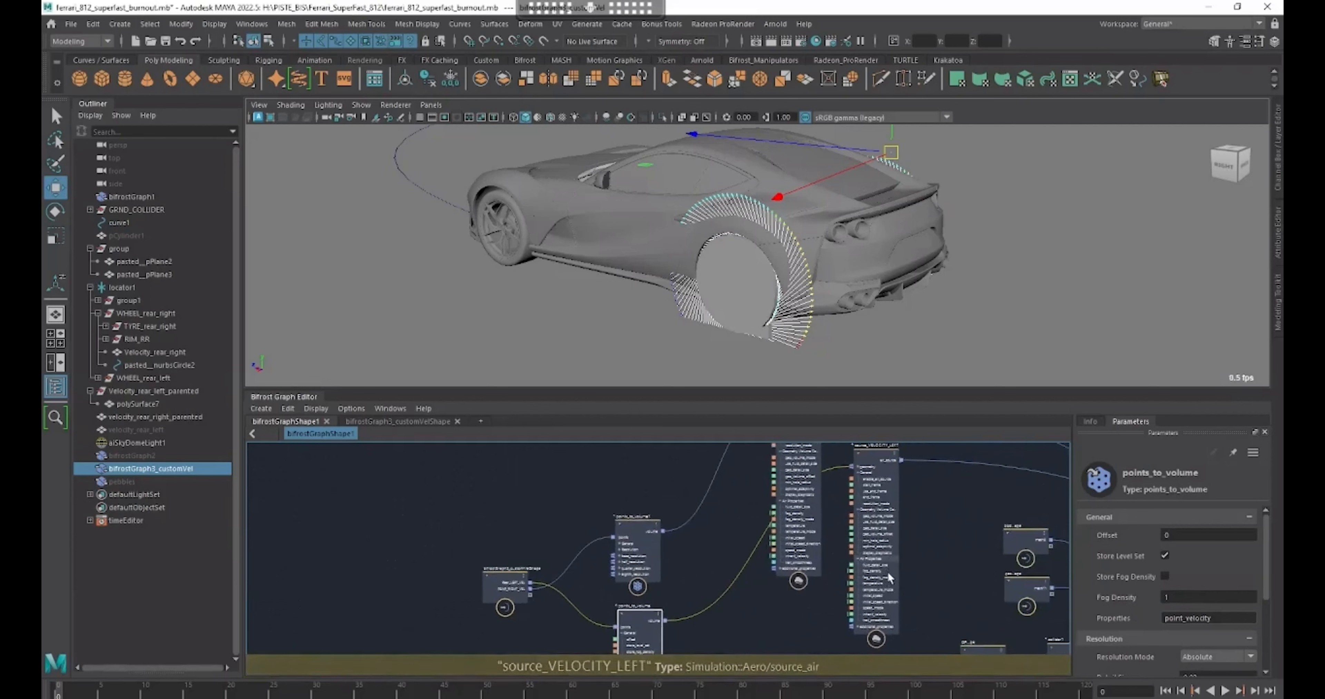
{"action": "left_click", "coordinate": [887, 567]}
{"action": "left_click", "coordinate": [857, 575]}
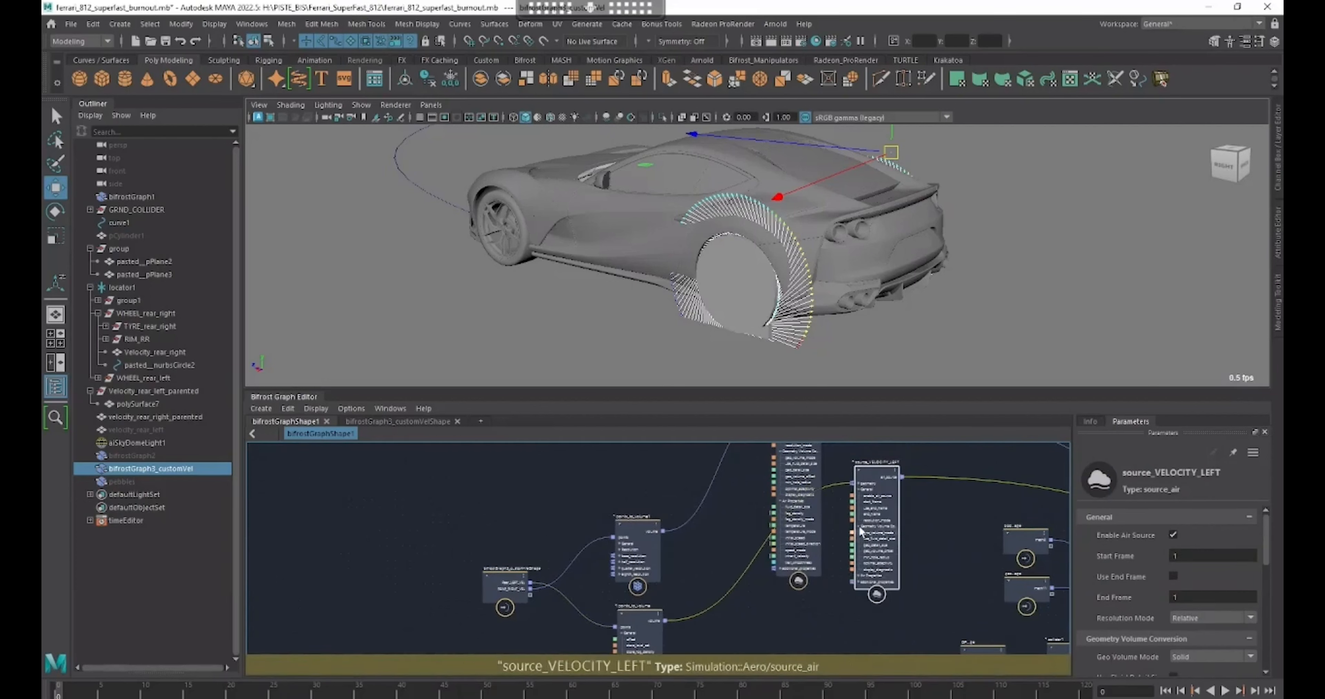
{"action": "left_click", "coordinate": [858, 526]}
{"action": "left_click", "coordinate": [784, 508]}
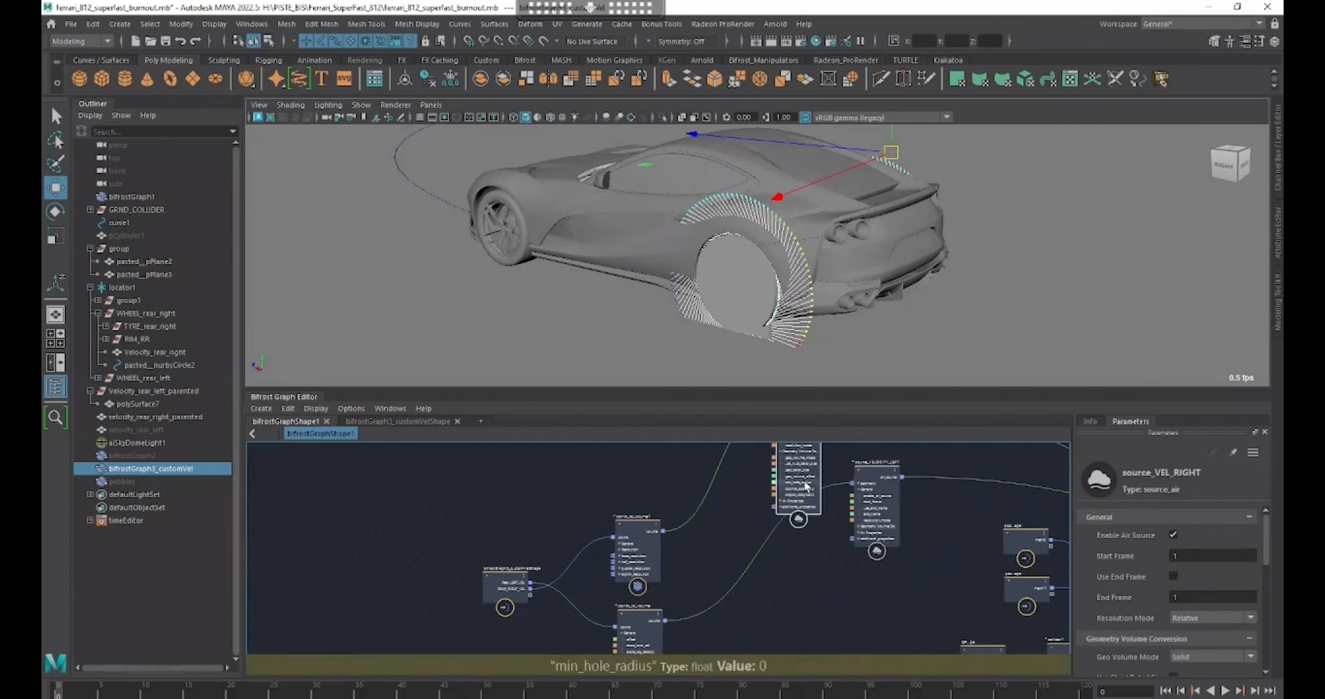
{"action": "left_click", "coordinate": [784, 465]}
{"action": "middle_click_drag", "start_coordinate": [873, 469], "coordinate": [847, 528]}
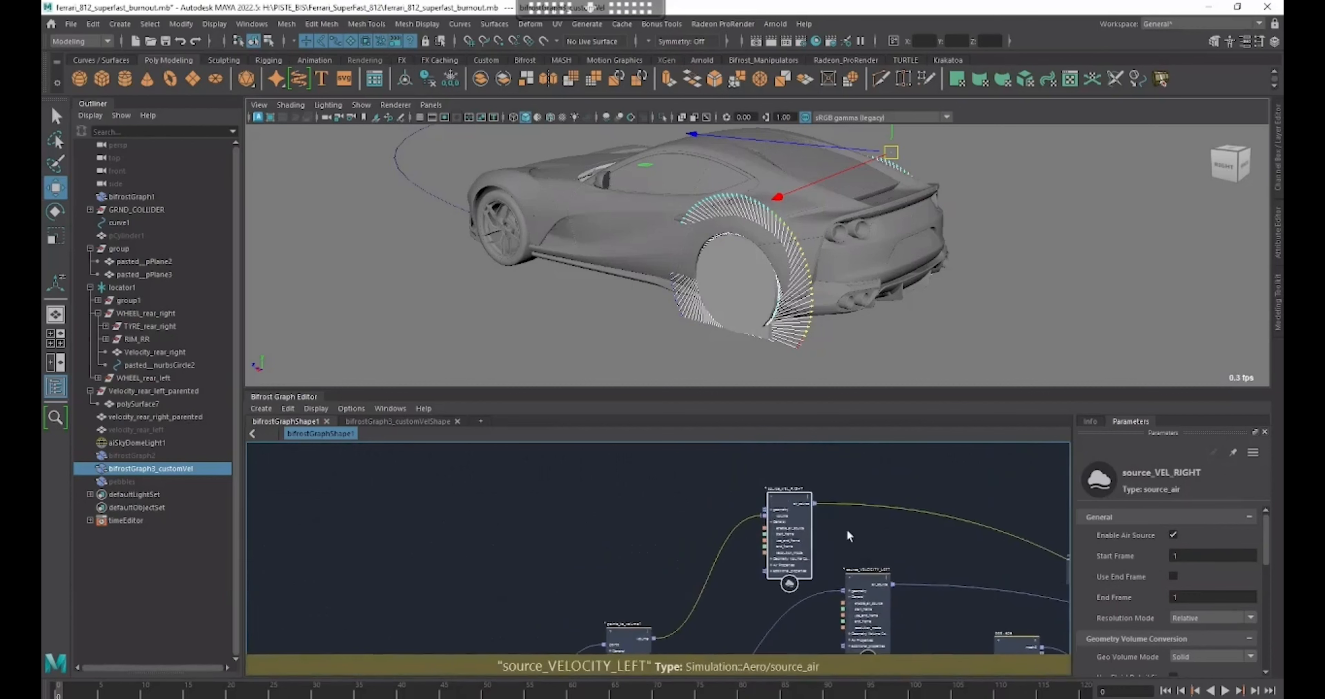
{"action": "left_click", "coordinate": [772, 522]}
{"action": "middle_click_drag", "start_coordinate": [863, 541], "coordinate": [861, 502]}
- Tidy the graph by placing source_VELOCITY_LEFT directly below source_VEL_RIGHT and repositioning points_to_volume1
{"action": "left_click_drag", "start_coordinate": [869, 566], "coordinate": [798, 573]}
{"action": "middle_click_drag", "start_coordinate": [888, 504], "coordinate": [896, 431]}
{"action": "scroll", "coordinate": [943, 585], "scroll_direction": "up", "scroll_amount": 5}
{"action": "middle_click_drag", "start_coordinate": [885, 557], "coordinate": [948, 628]}
{"action": "left_click", "coordinate": [781, 492]}
{"action": "scroll", "coordinate": [936, 592], "scroll_direction": "down", "scroll_amount": 5}
{"action": "middle_click_drag", "start_coordinate": [801, 548], "coordinate": [849, 459]}
{"action": "left_click_drag", "start_coordinate": [743, 506], "coordinate": [739, 499]}
{"action": "middle_click_drag", "start_coordinate": [836, 570], "coordinate": [751, 596]}
{"action": "middle_click_drag", "start_coordinate": [787, 555], "coordinate": [771, 588]}
{"action": "middle_click_drag", "start_coordinate": [843, 521], "coordinate": [840, 577]}
{"action": "scroll", "coordinate": [841, 573], "scroll_direction": "up", "scroll_amount": 5}
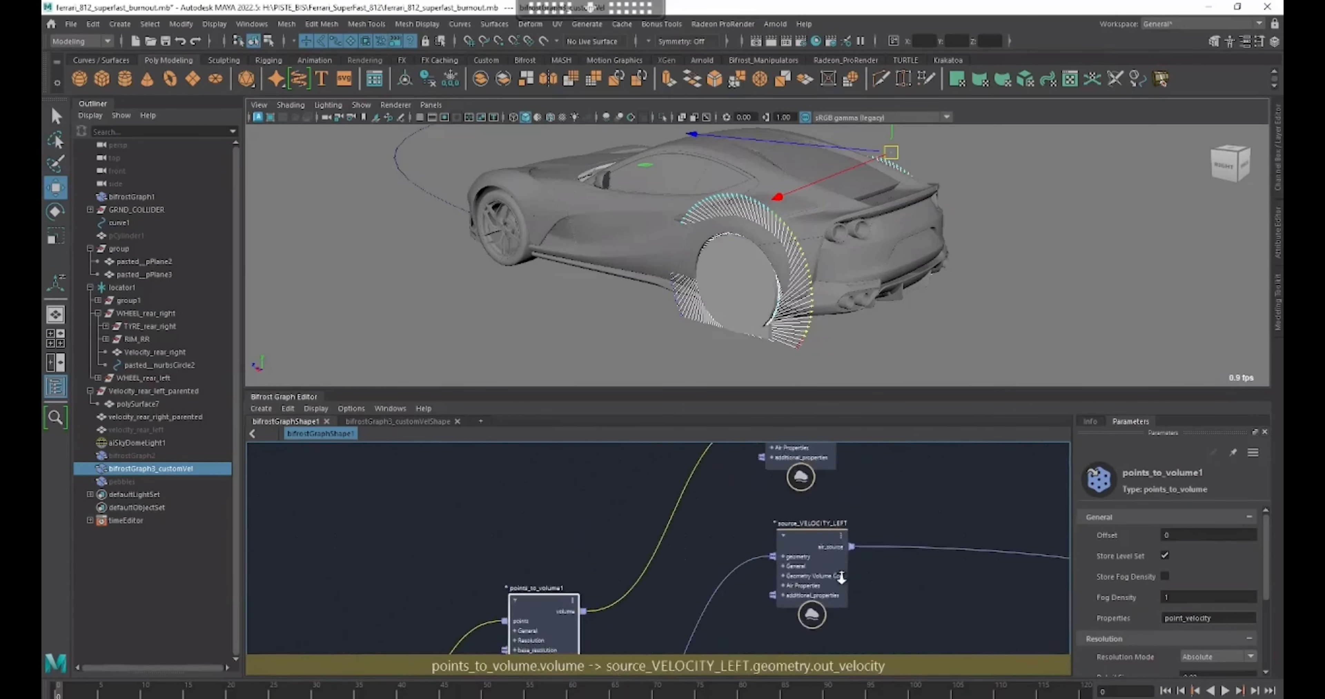
{"action": "left_click", "coordinate": [802, 549]}
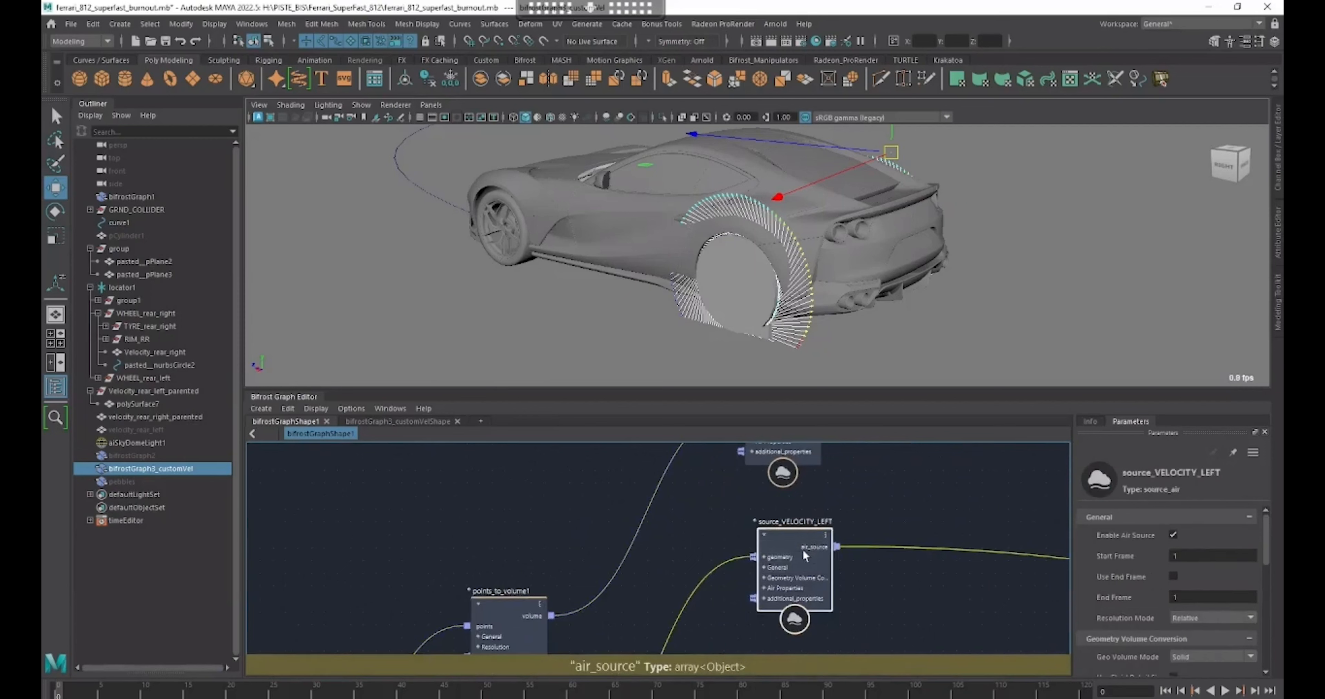
- Add a source_air node beside source_VELOCITY_LEFT as a demonstration and delete it again
{"action": "left_click", "coordinate": [880, 511]}
{"action": "key", "text": "Tab"}
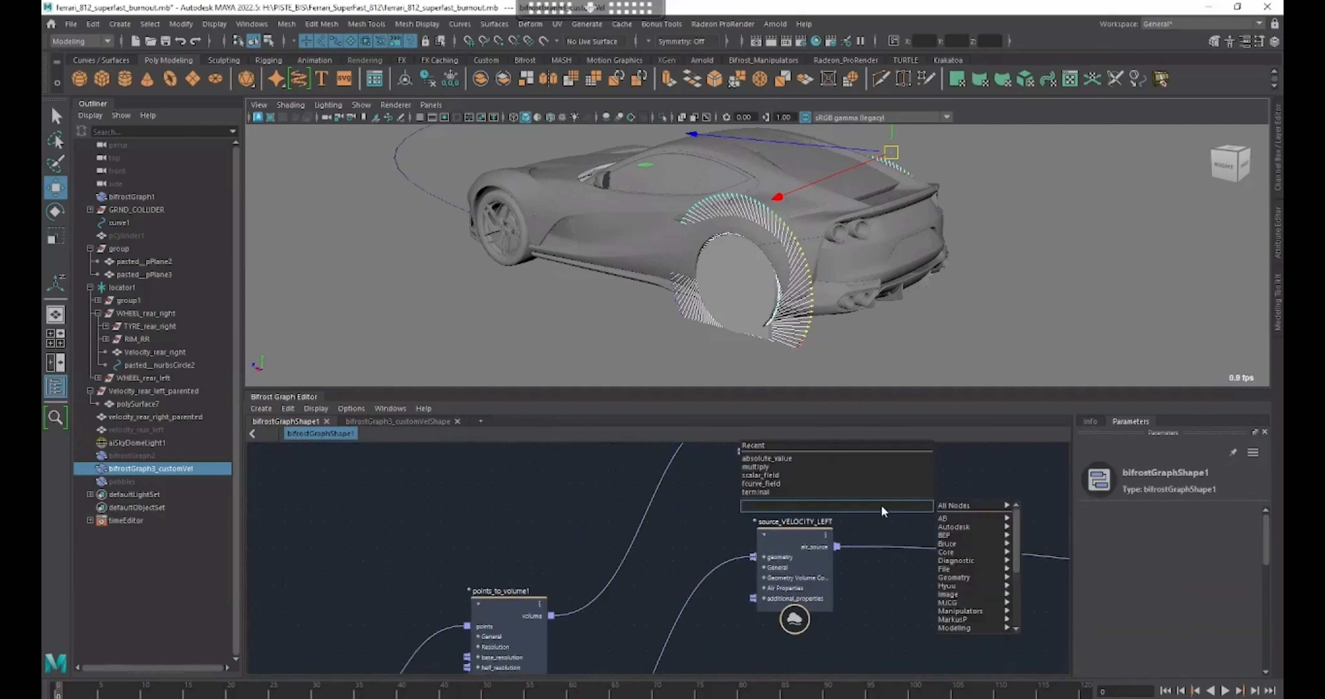
{"action": "type", "text": "source_ai"}
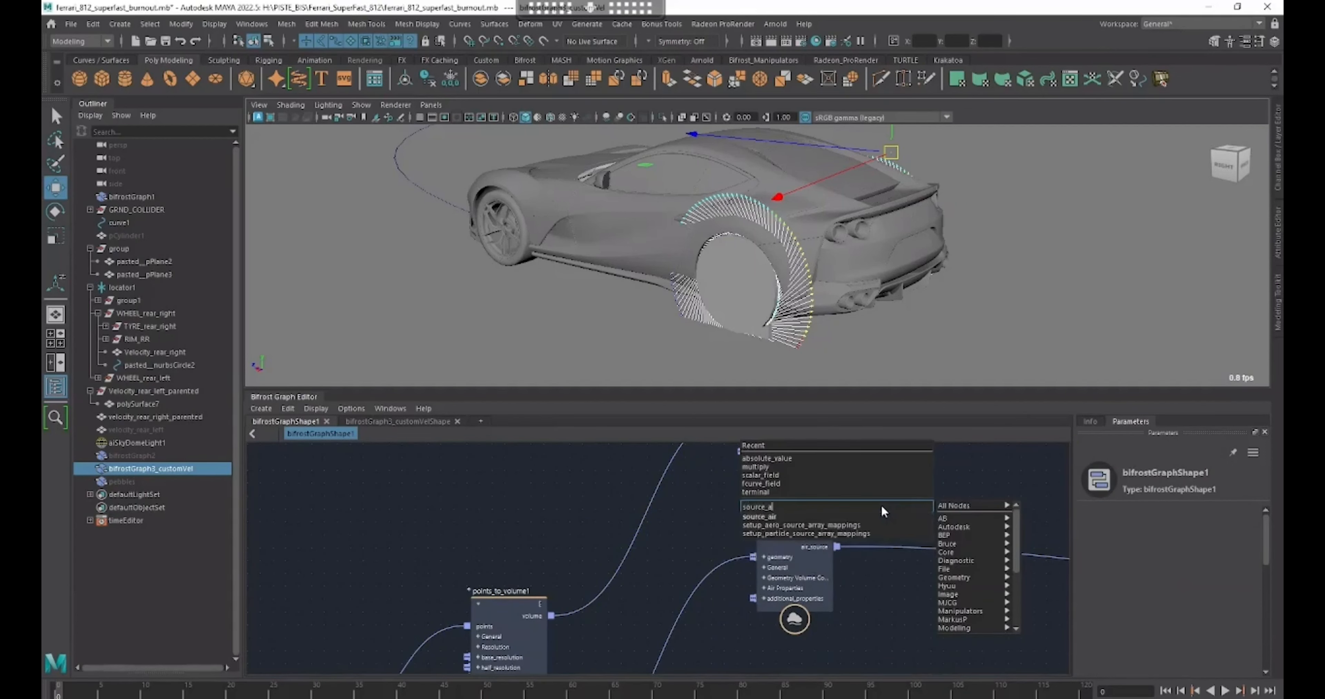
{"action": "key", "text": "Return"}
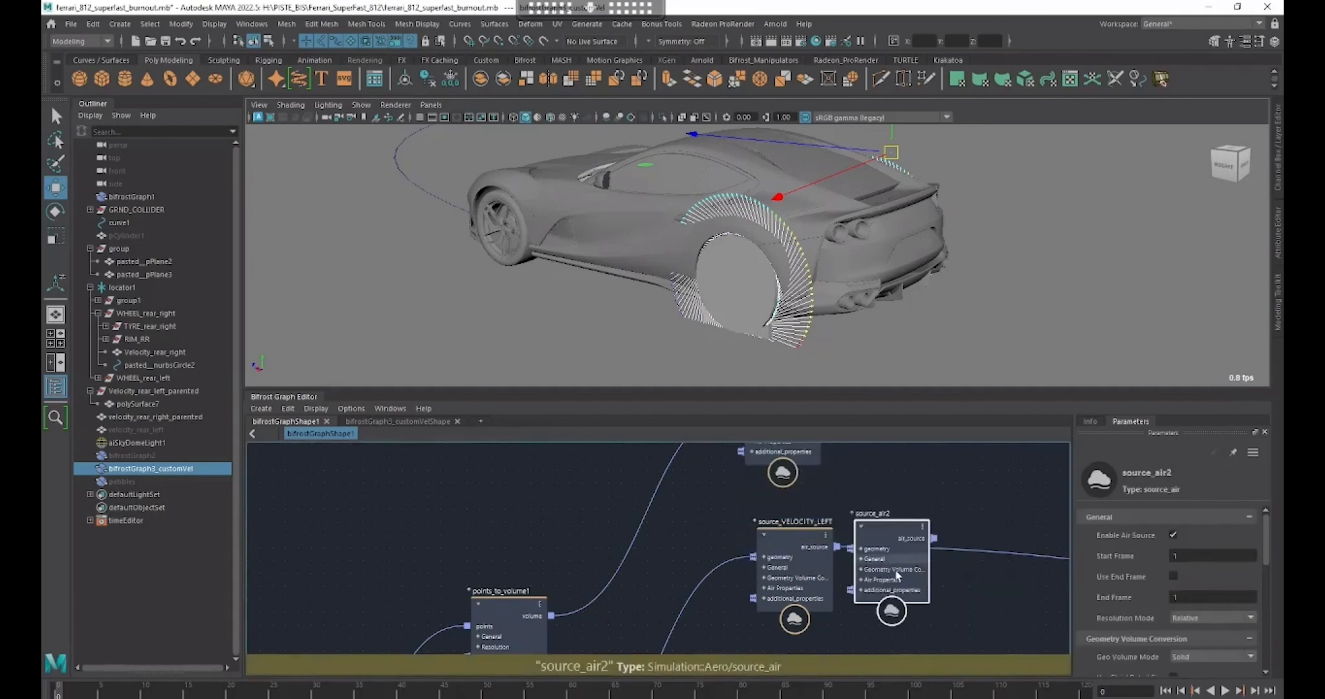
{"action": "left_click_drag", "start_coordinate": [889, 557], "coordinate": [914, 582]}
{"action": "key", "text": "Delete"}
- Expand the General ports of source_VELOCITY_LEFT and all port groups of source_VEL_RIGHT, moving source_VELOCITY_LEFT clear of the expanded node
{"action": "left_click", "coordinate": [780, 567]}
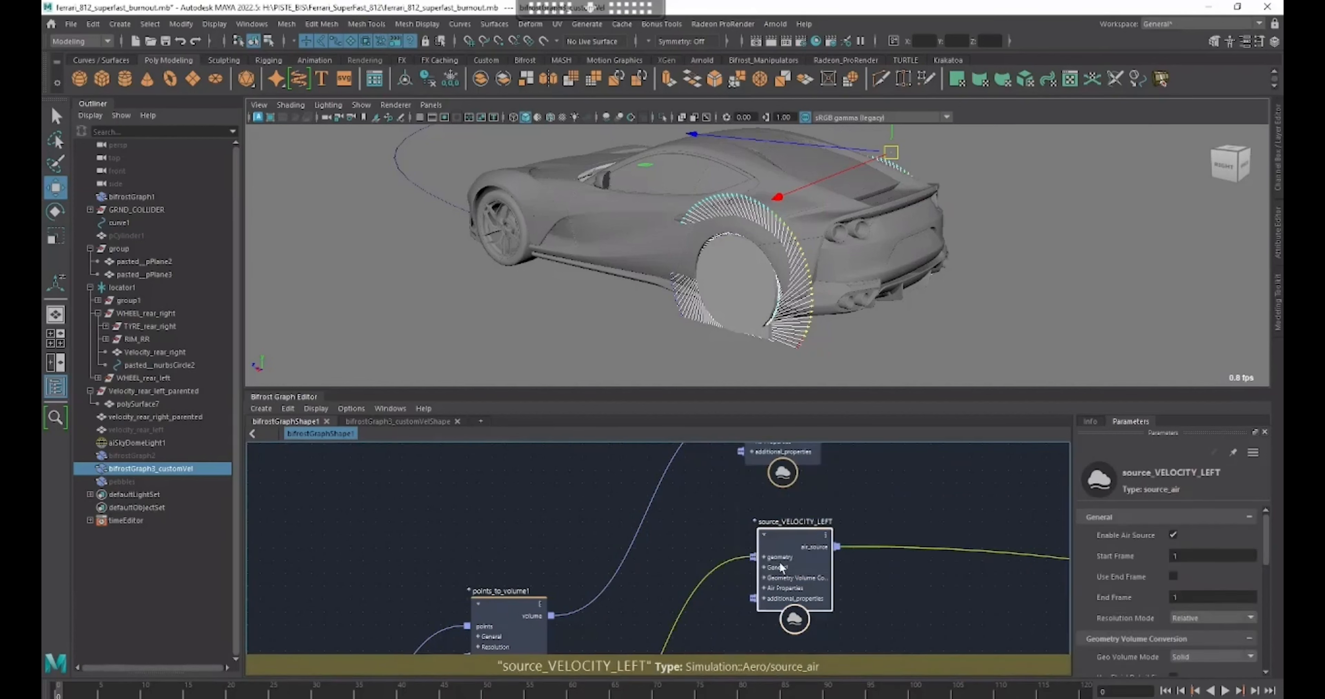
{"action": "right_click_drag", "start_coordinate": [891, 538], "coordinate": [860, 522], "text": "alt"}
{"action": "middle_click_drag", "start_coordinate": [855, 509], "coordinate": [845, 536], "text": "alt"}
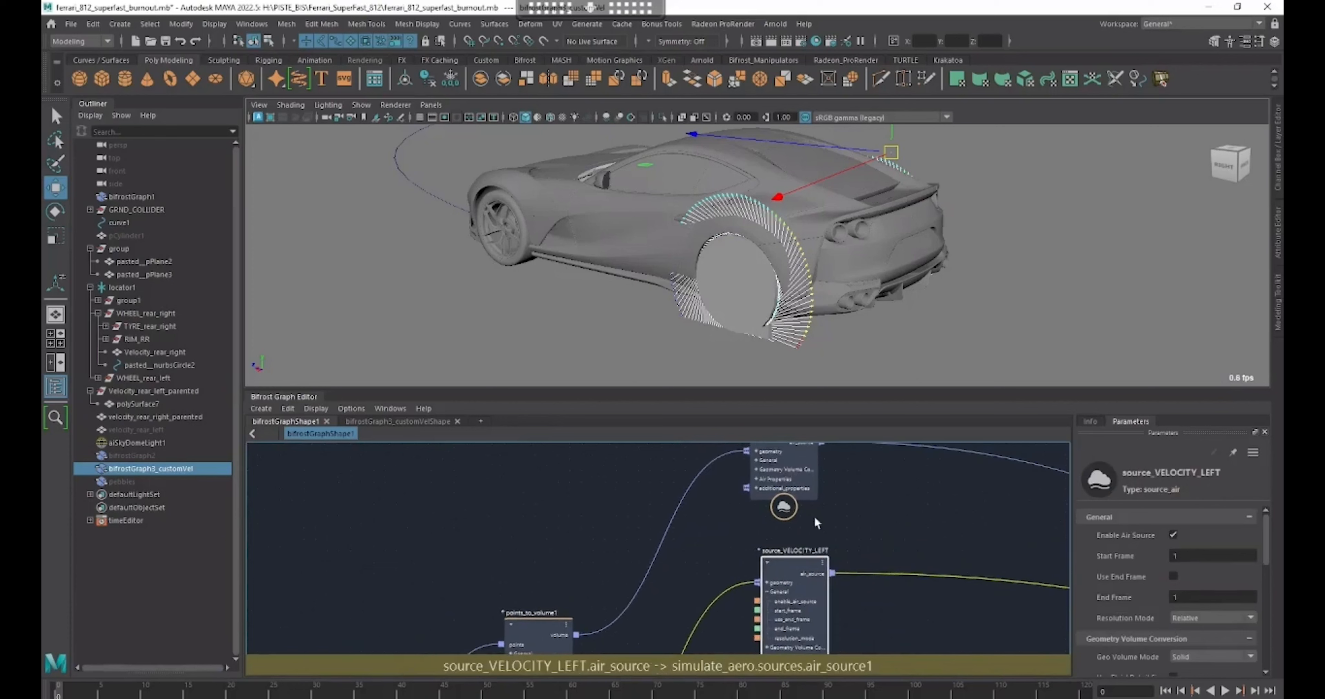
{"action": "left_click", "coordinate": [802, 476]}
{"action": "left_click", "coordinate": [874, 540]}
{"action": "middle_click_drag", "start_coordinate": [908, 535], "coordinate": [858, 560], "text": "alt"}
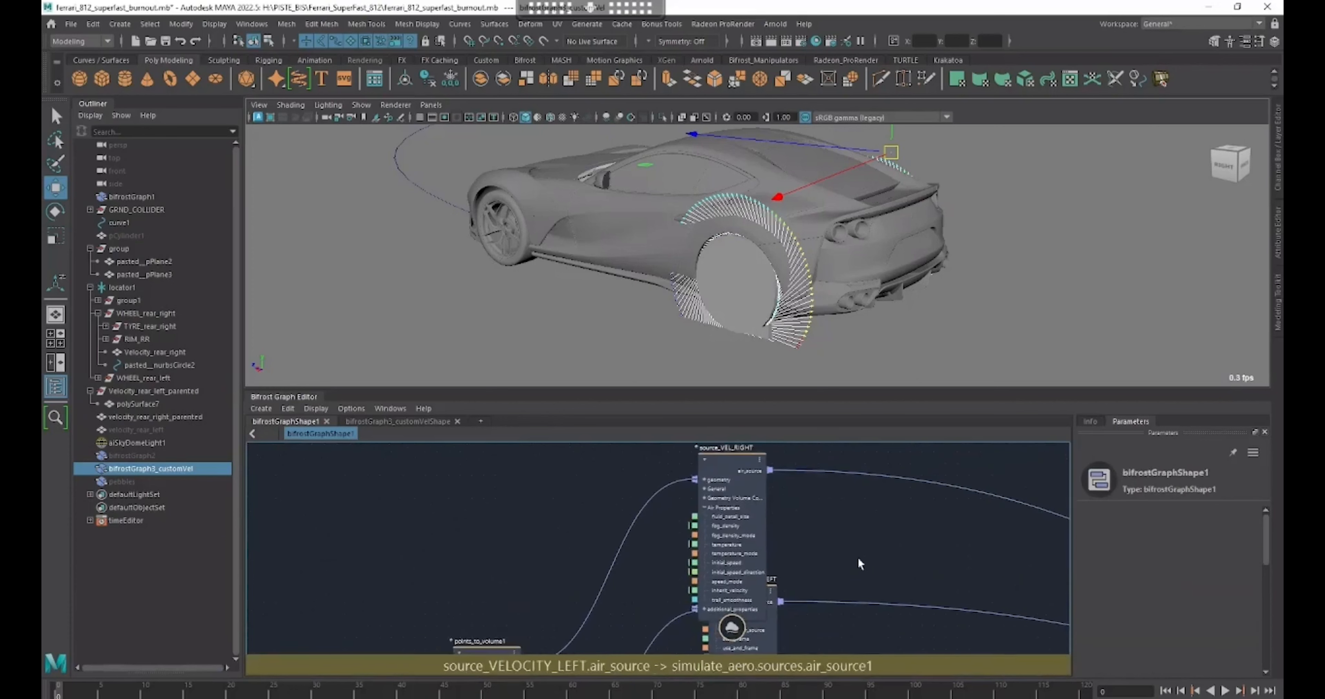
{"action": "middle_click_drag", "start_coordinate": [788, 533], "coordinate": [742, 526], "text": "alt"}
{"action": "left_click", "coordinate": [694, 489]}
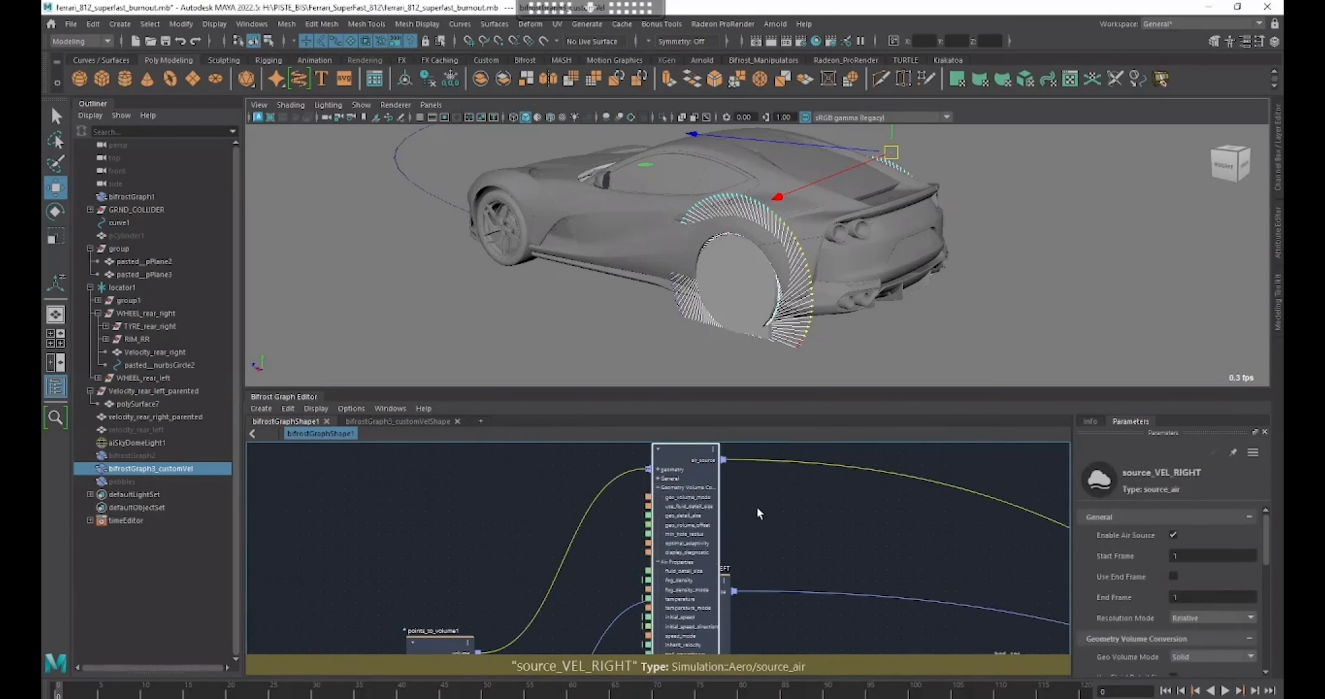
{"action": "left_click_drag", "start_coordinate": [725, 621], "coordinate": [793, 625]}
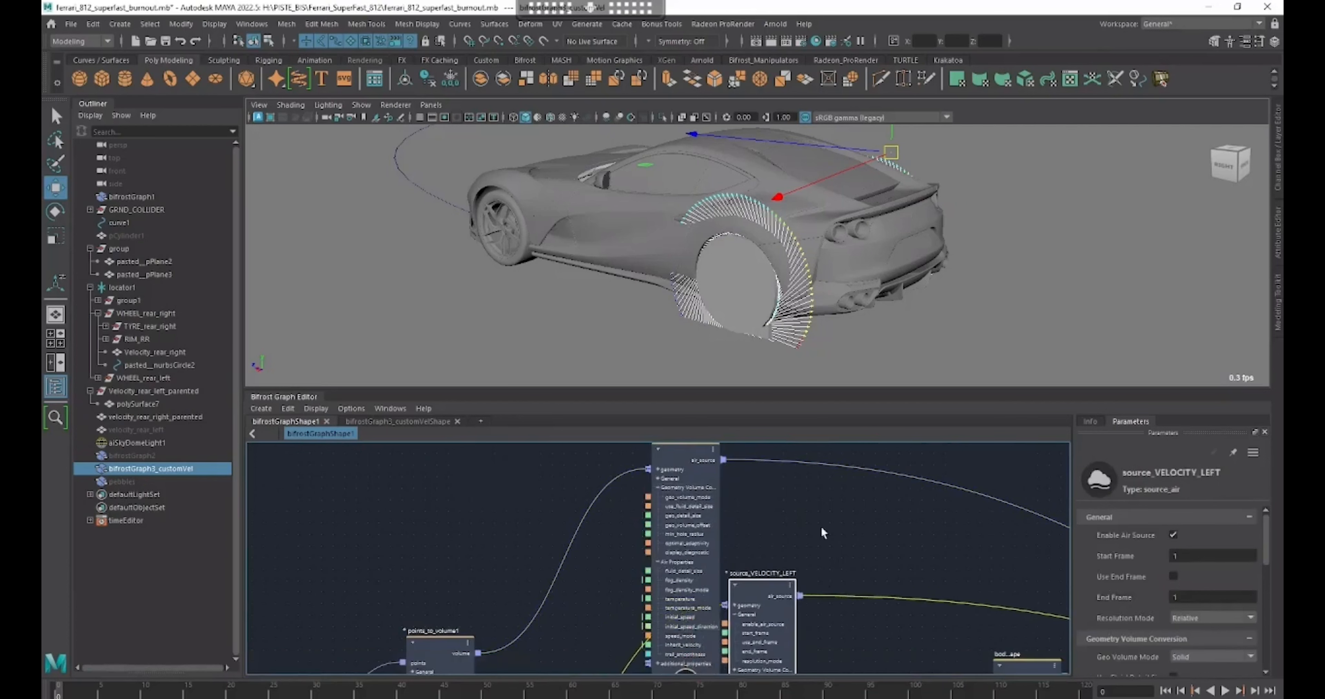
{"action": "left_click", "coordinate": [690, 479]}
- Review the Geometry Volume Conversion and Air Properties settings of source_VEL_RIGHT, including Fluid Detail Size, Fog Density and Temperature
{"action": "scroll", "coordinate": [1116, 594], "scroll_direction": "down", "scroll_amount": 1}
{"action": "scroll", "coordinate": [1121, 591], "scroll_direction": "down", "scroll_amount": 1}
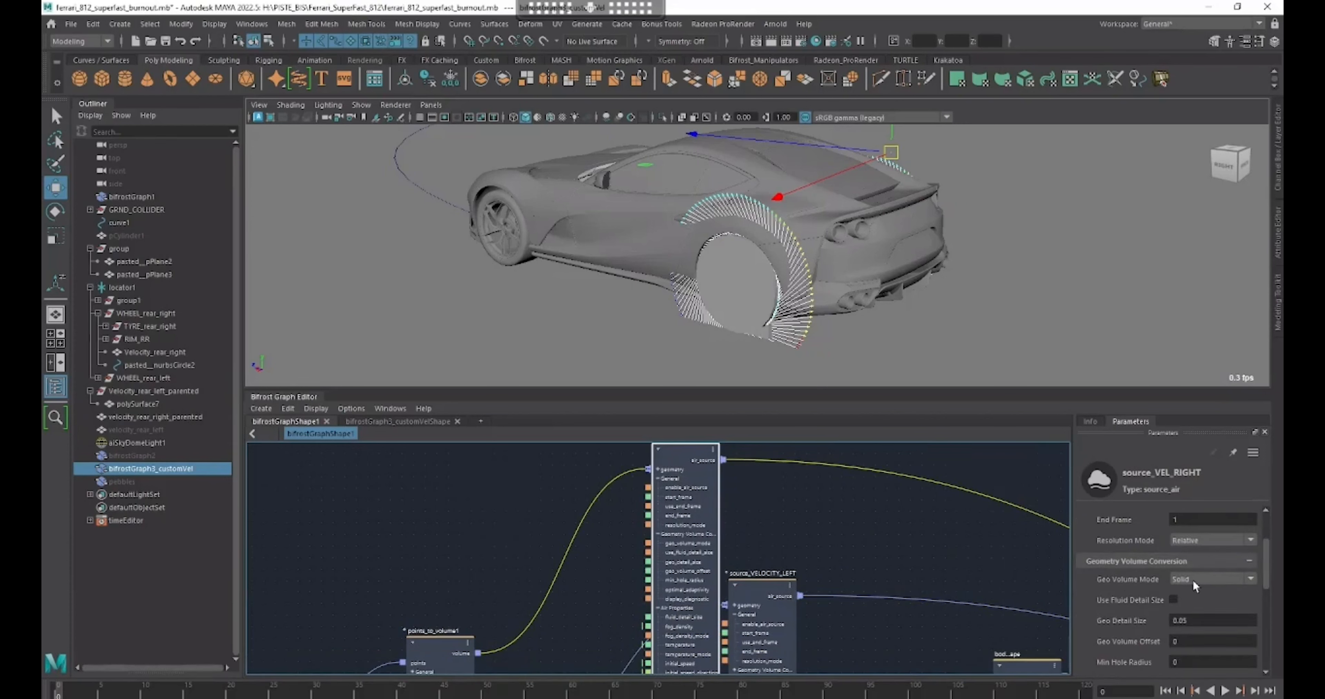
{"action": "scroll", "coordinate": [1192, 579], "scroll_direction": "down", "scroll_amount": 1}
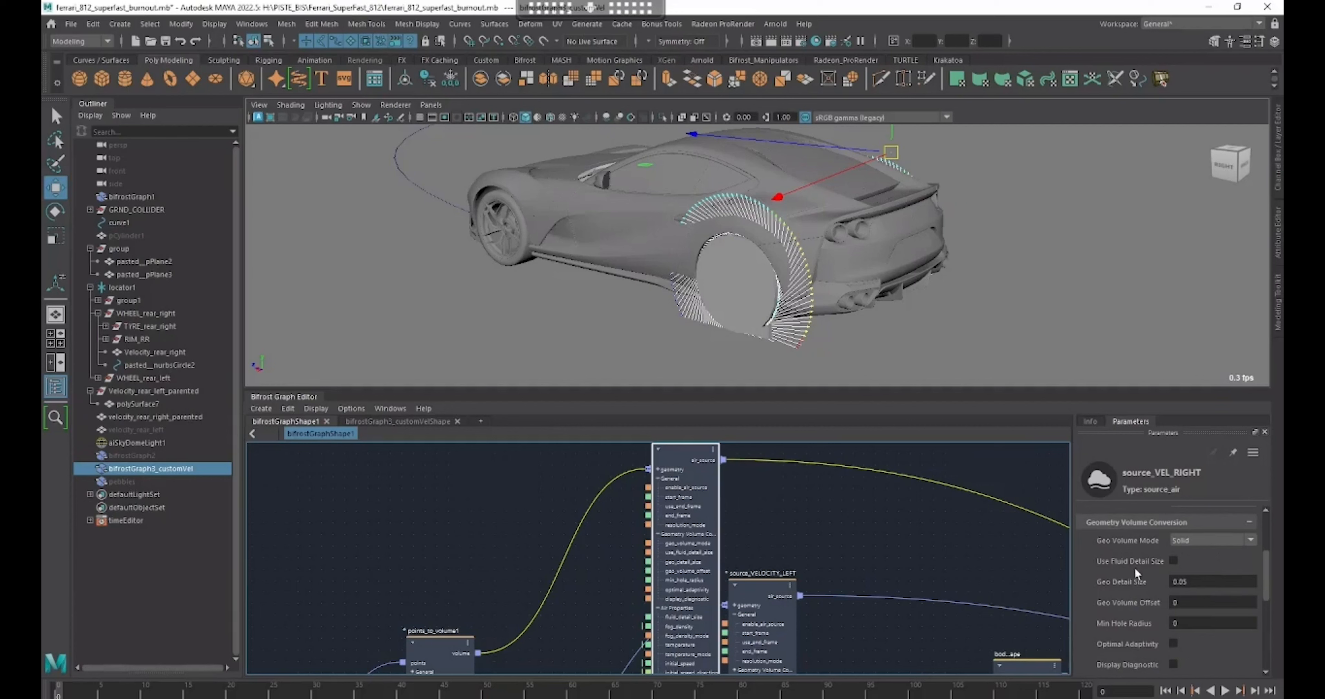
{"action": "scroll", "coordinate": [1135, 567], "scroll_direction": "down", "scroll_amount": 3}
{"action": "scroll", "coordinate": [1136, 571], "scroll_direction": "down", "scroll_amount": 1}
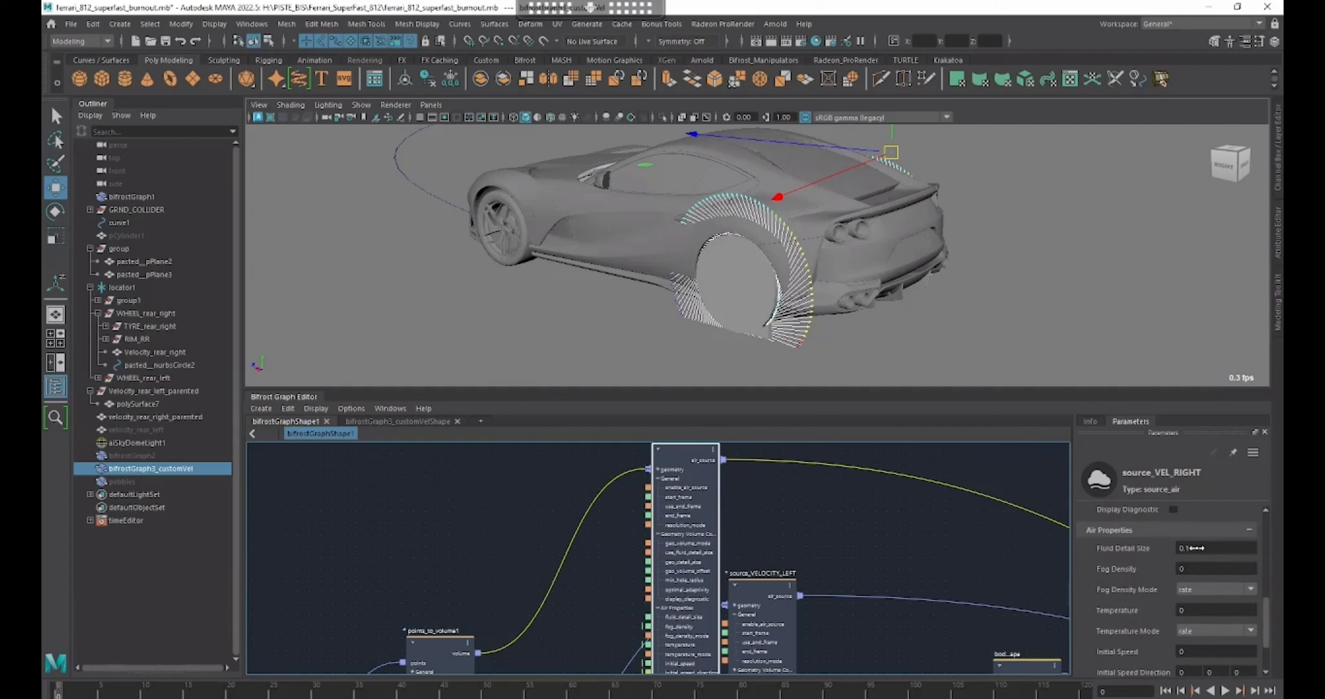
{"action": "left_click", "coordinate": [1208, 548]}
{"action": "left_click", "coordinate": [1194, 566]}
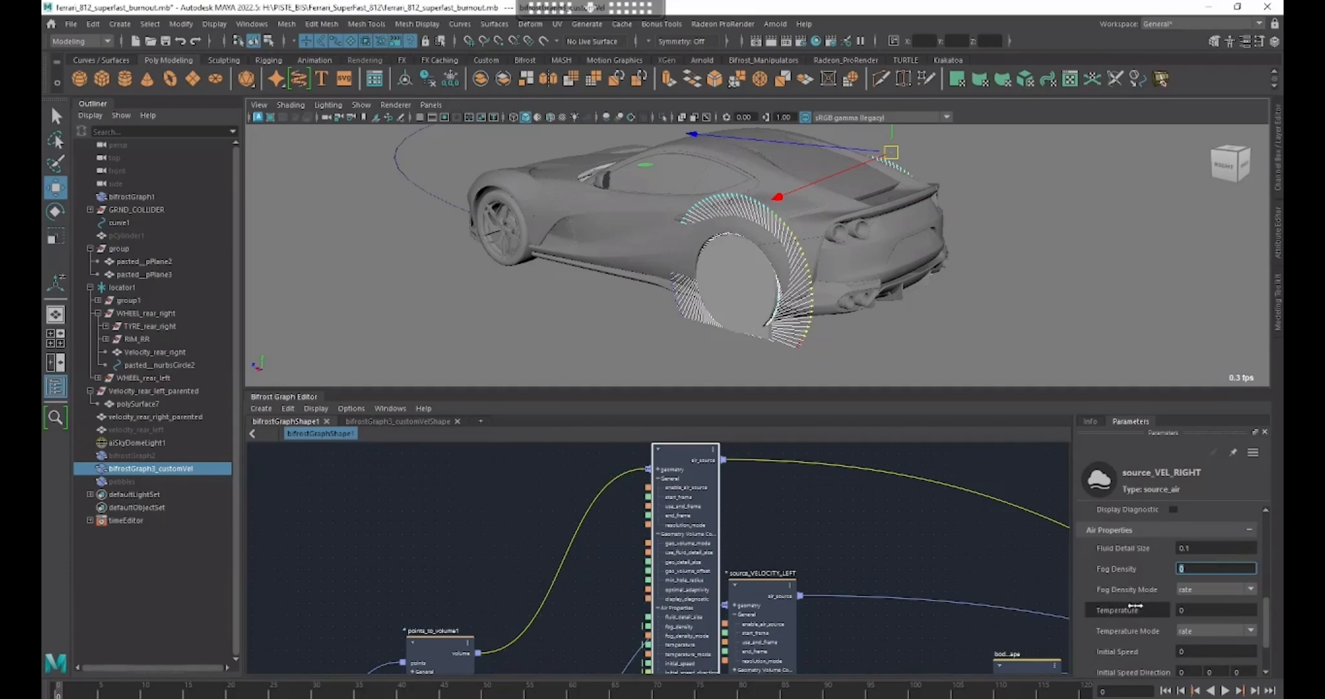
{"action": "scroll", "coordinate": [1196, 570], "scroll_direction": "down", "scroll_amount": 1}
{"action": "scroll", "coordinate": [1183, 572], "scroll_direction": "down", "scroll_amount": 1}
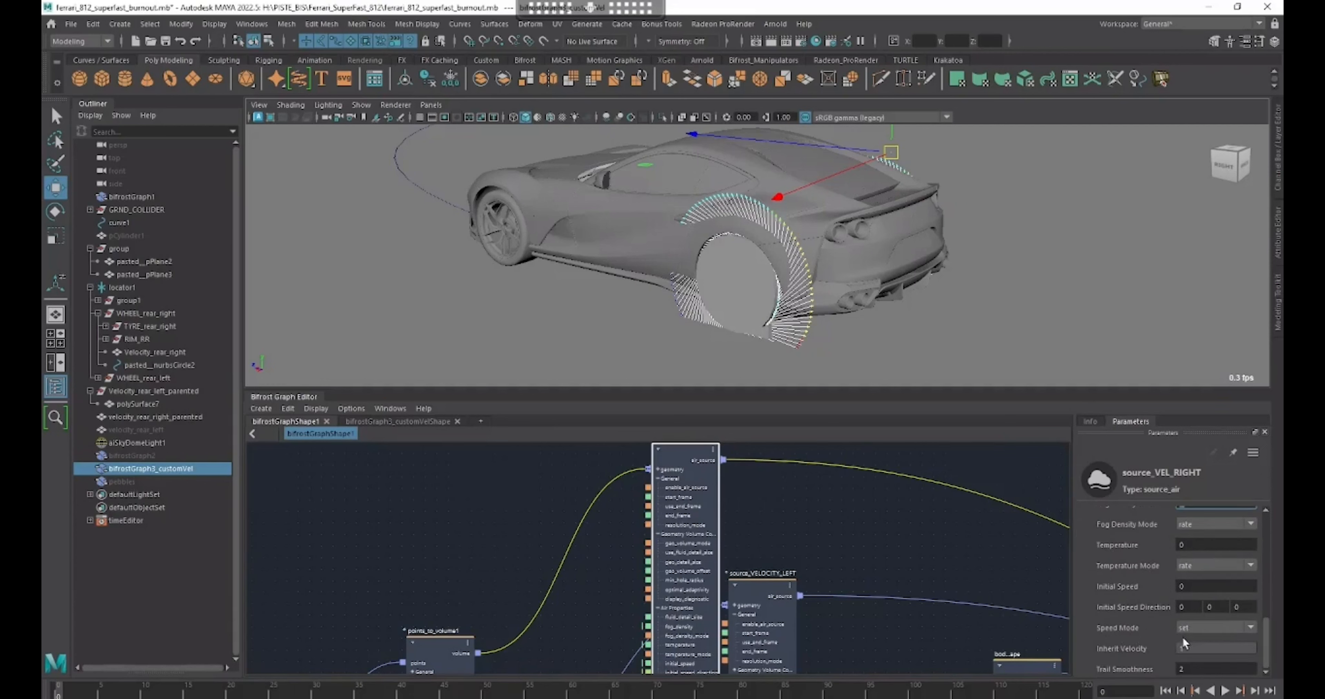
- Review the Speed Mode options of source_VEL_RIGHT, keeping set, and check its Inherit Velocity value
{"action": "left_click", "coordinate": [1194, 629]}
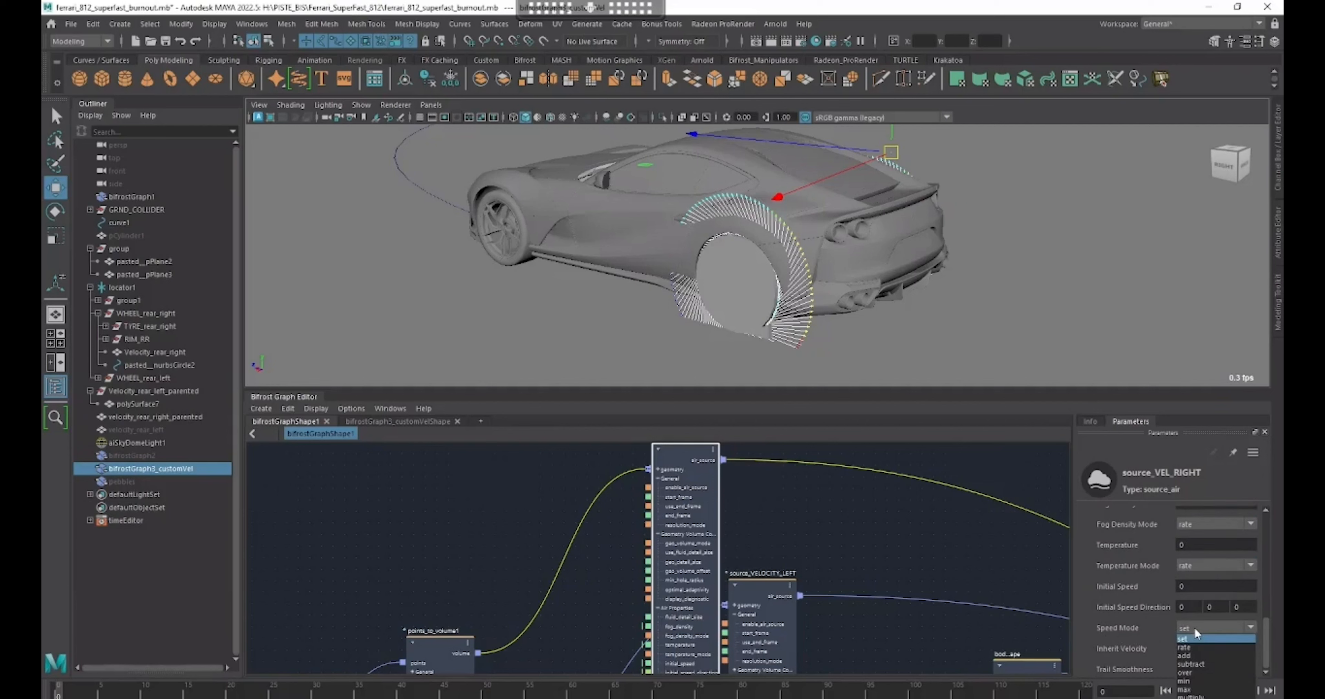
{"action": "left_click", "coordinate": [1194, 637]}
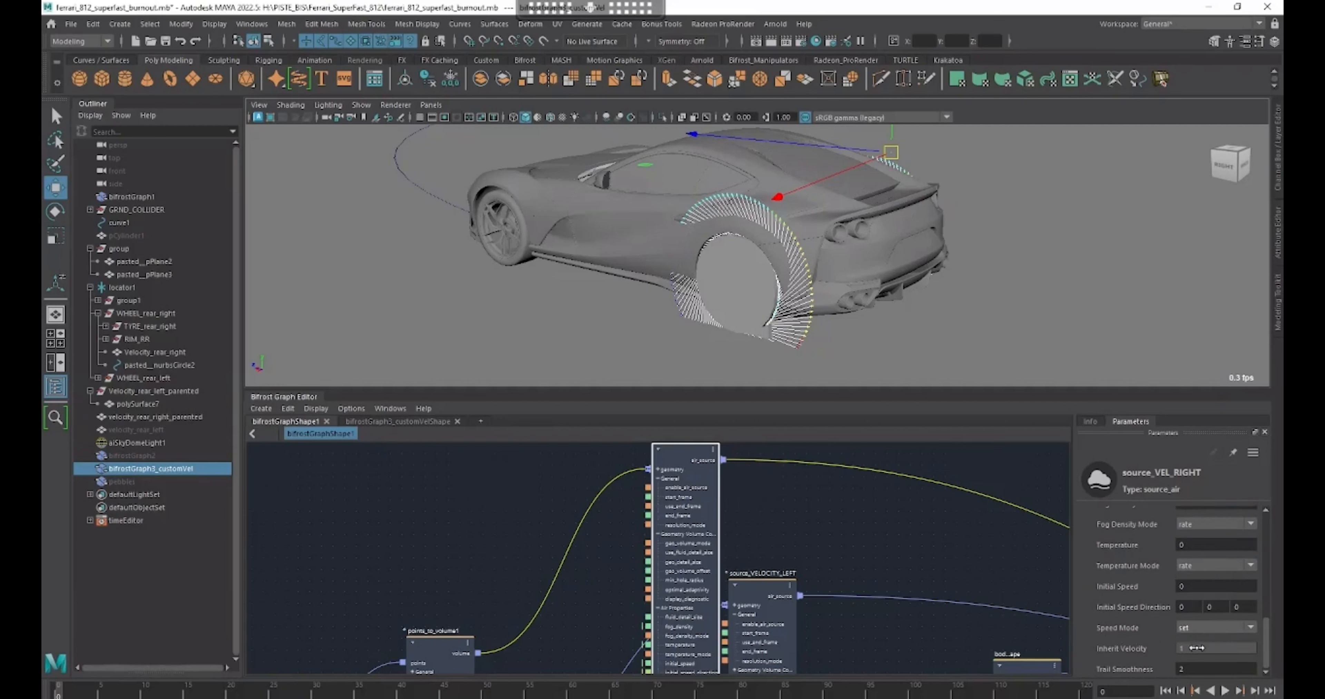
{"action": "left_click", "coordinate": [1196, 649]}
{"action": "double_click", "coordinate": [1196, 649]}
- Check the vector value and set_point_velocity nodes in the bifrostGraph3_customVelShape graph and return to bifrostGraphShape1
{"action": "left_click", "coordinate": [396, 422]}
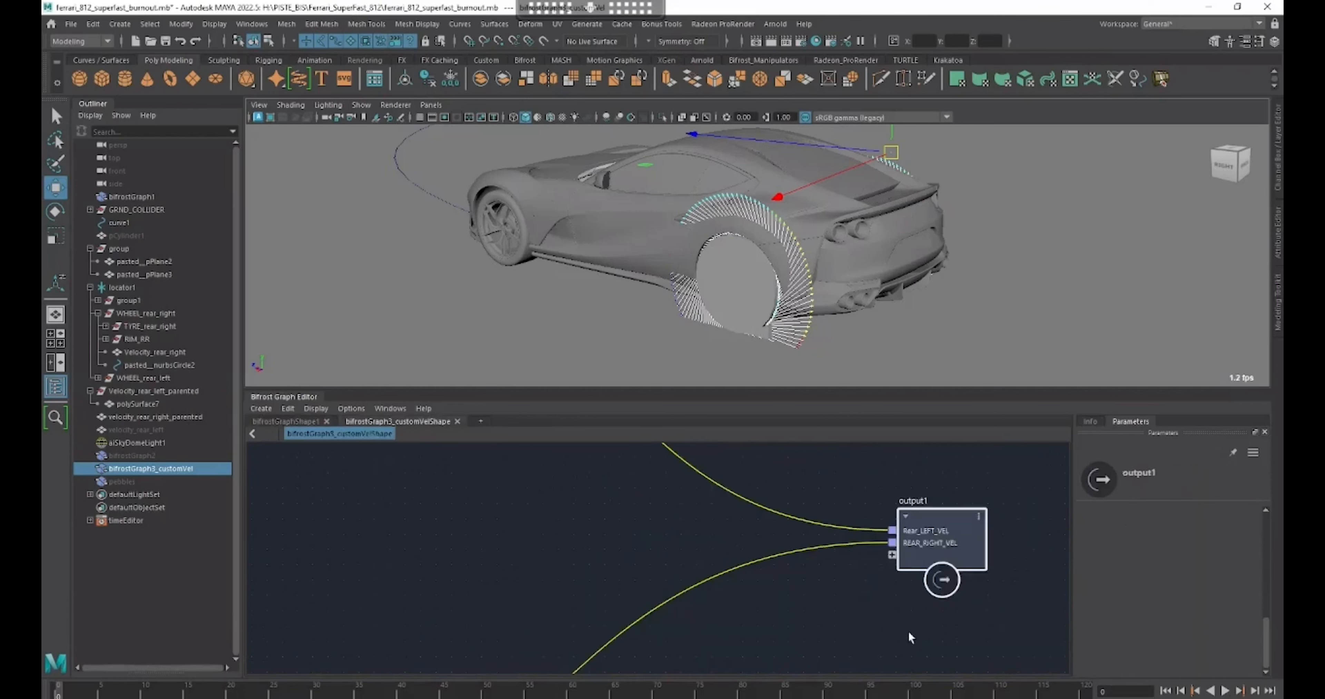
{"action": "scroll", "coordinate": [903, 634], "scroll_direction": "down", "scroll_amount": 6}
{"action": "middle_click_drag", "start_coordinate": [687, 573], "coordinate": [823, 412]}
{"action": "scroll", "coordinate": [685, 561], "scroll_direction": "up", "scroll_amount": 5}
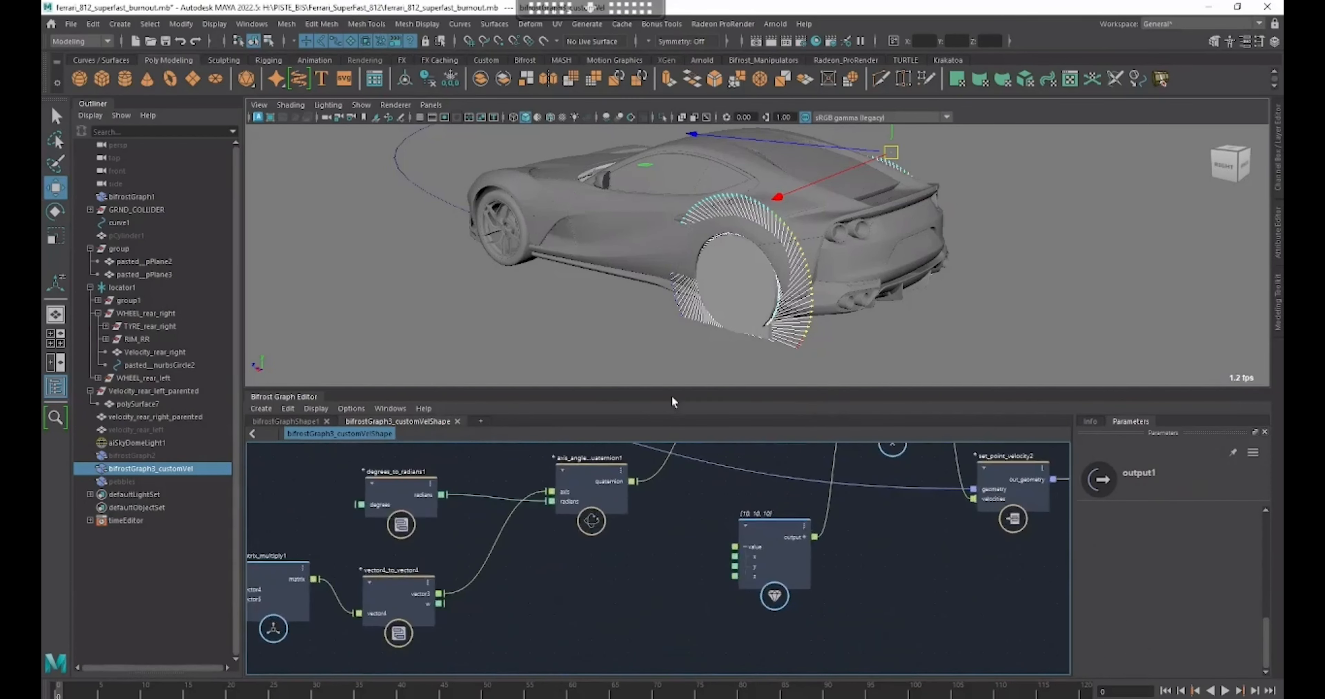
{"action": "left_click", "coordinate": [299, 420]}
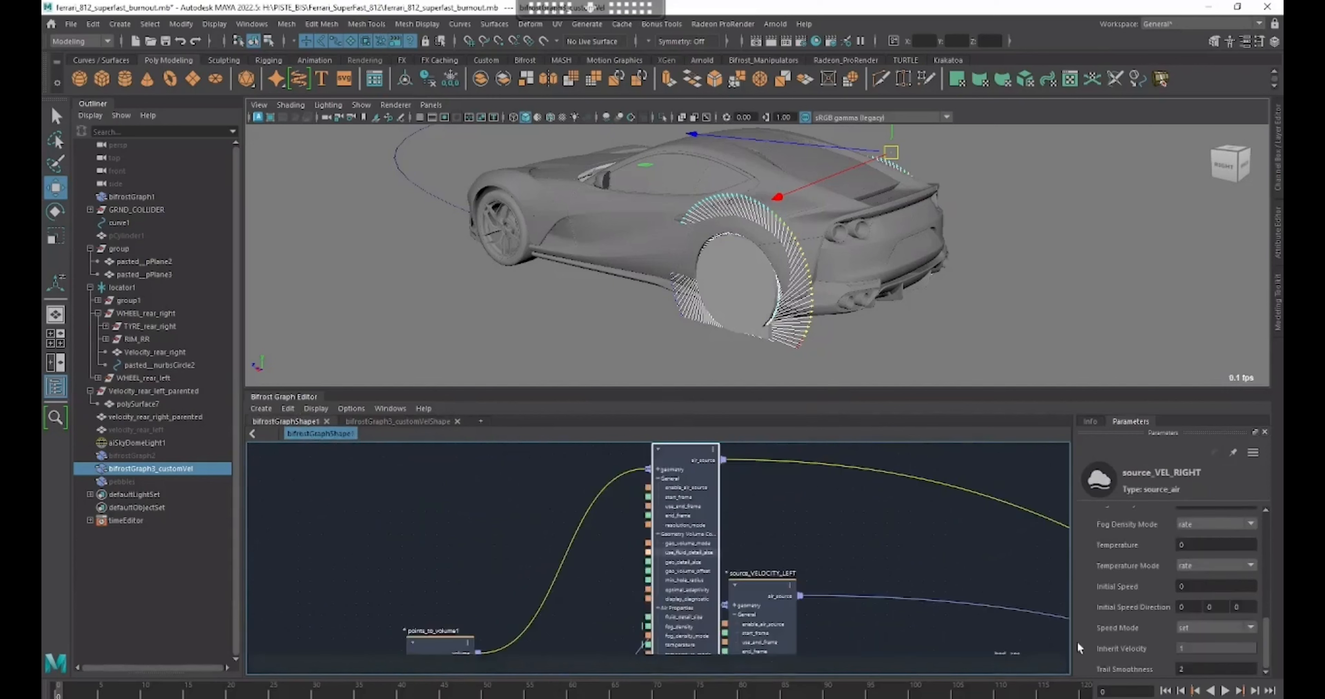
- Inspect the constant vector value feeding the multiply node in bifrostGraph3_customVelShape, and reopen the bifrostGraphShape1 graph
{"action": "left_click", "coordinate": [406, 422]}
{"action": "middle_click_drag", "start_coordinate": [704, 540], "coordinate": [711, 566]}
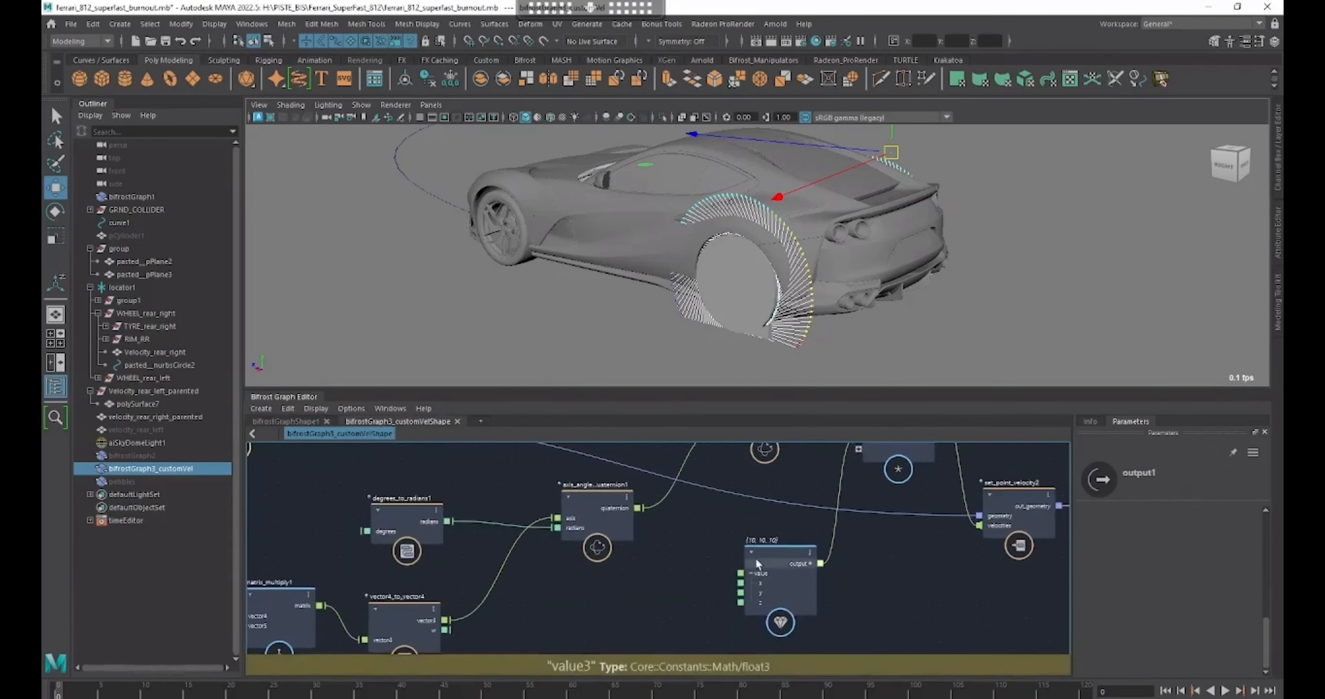
{"action": "left_click", "coordinate": [774, 561]}
{"action": "right_click_drag", "start_coordinate": [882, 594], "coordinate": [879, 529], "text": "alt"}
{"action": "middle_click_drag", "start_coordinate": [878, 529], "coordinate": [831, 541], "text": "alt"}
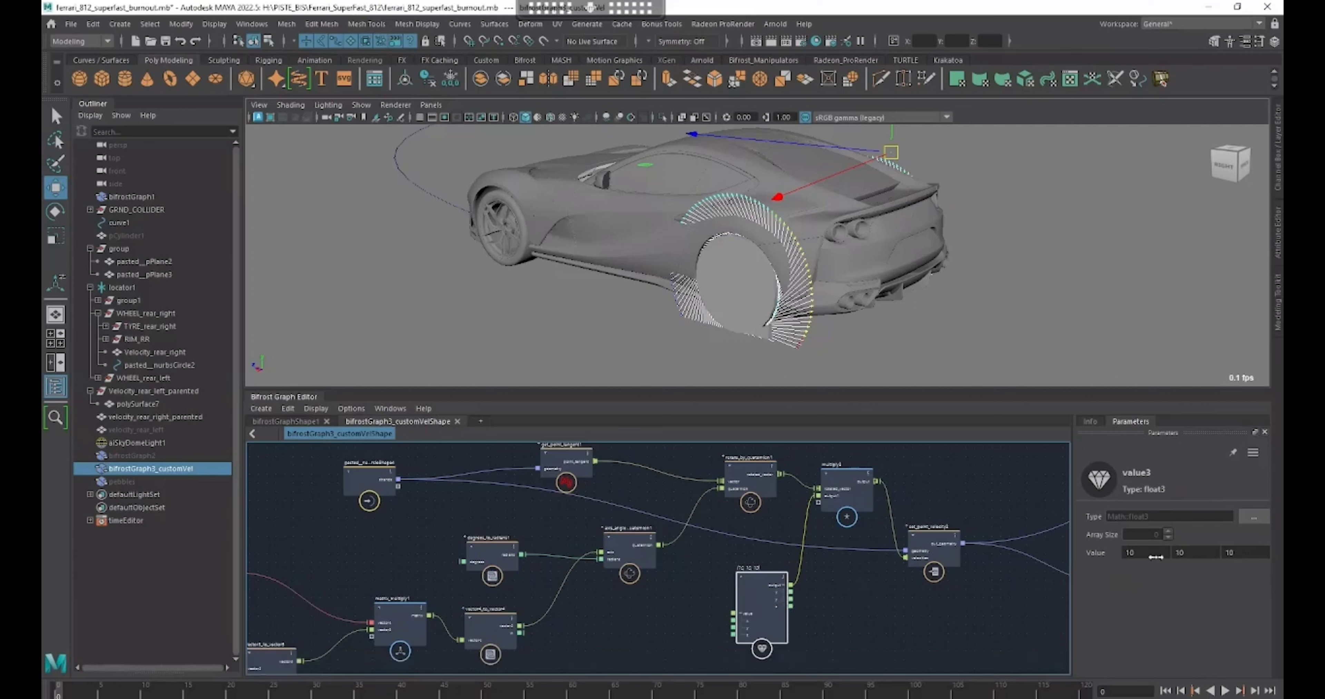
{"action": "left_click", "coordinate": [307, 421]}
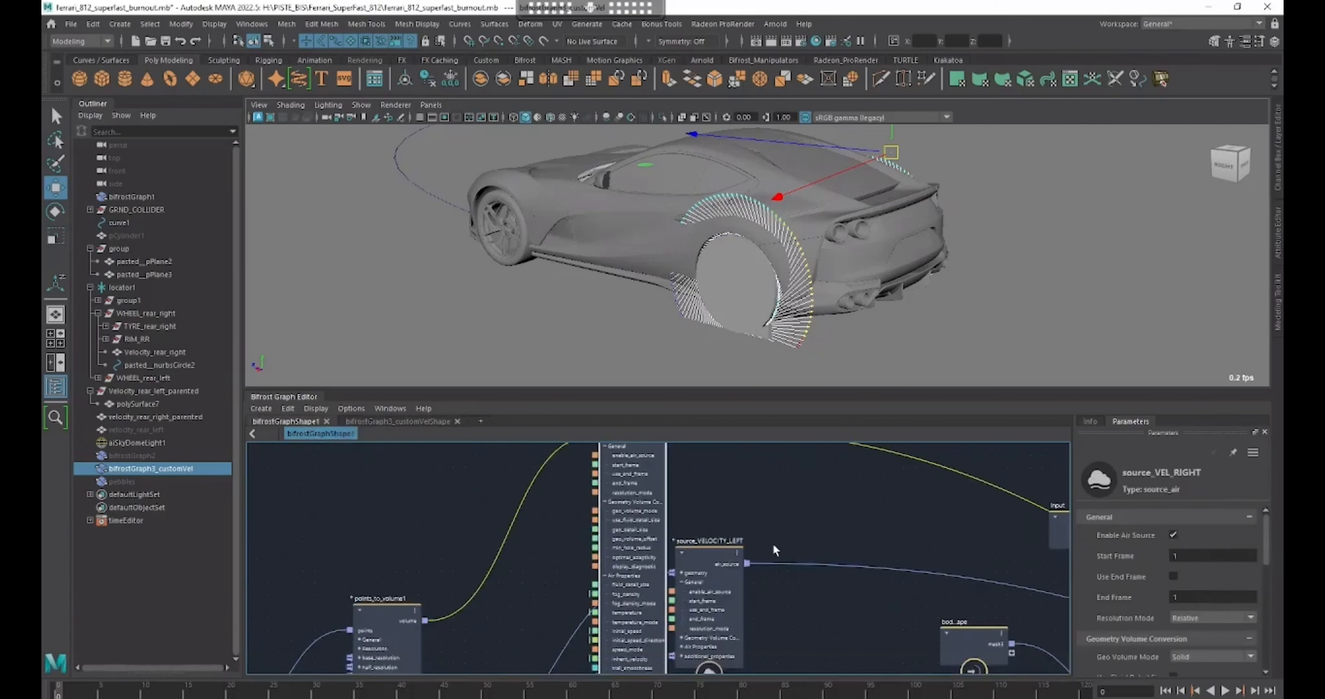
- Collapse the General, Geometry Volume Conversion and Air Properties port groups of the source_VEL_RIGHT node
{"action": "middle_click_drag", "start_coordinate": [814, 587], "coordinate": [812, 623]}
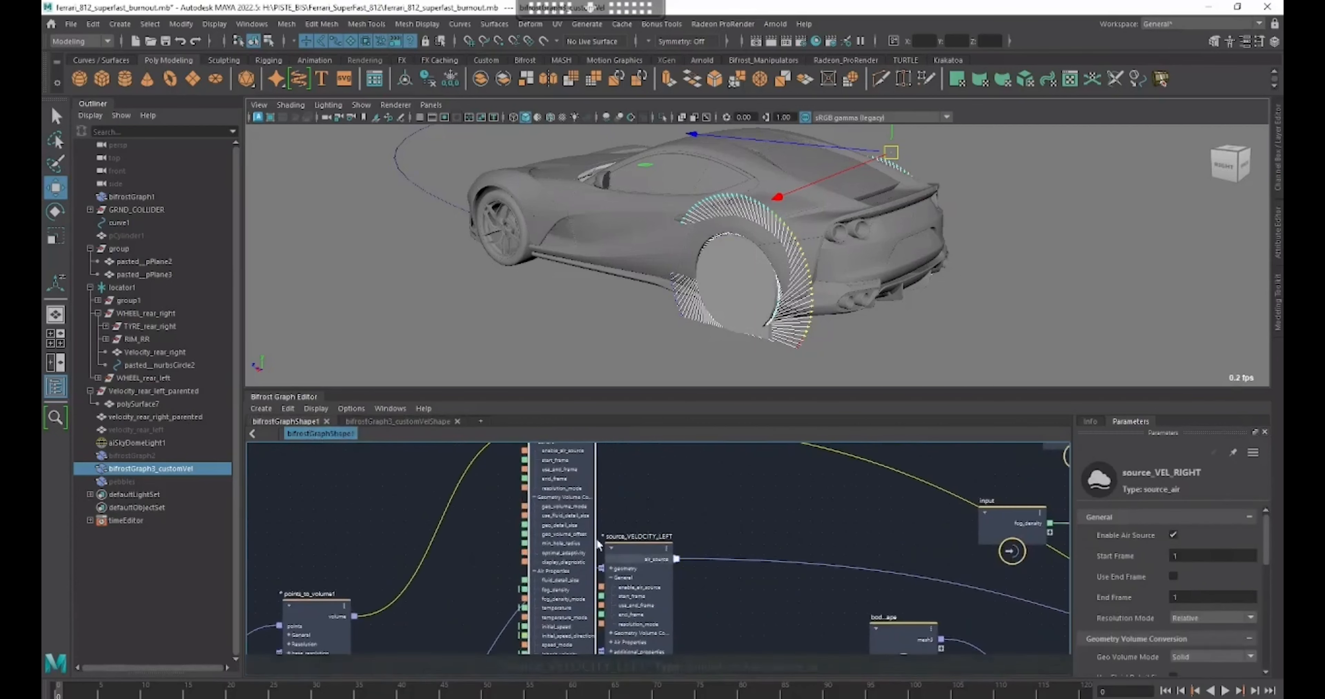
{"action": "left_click", "coordinate": [535, 505]}
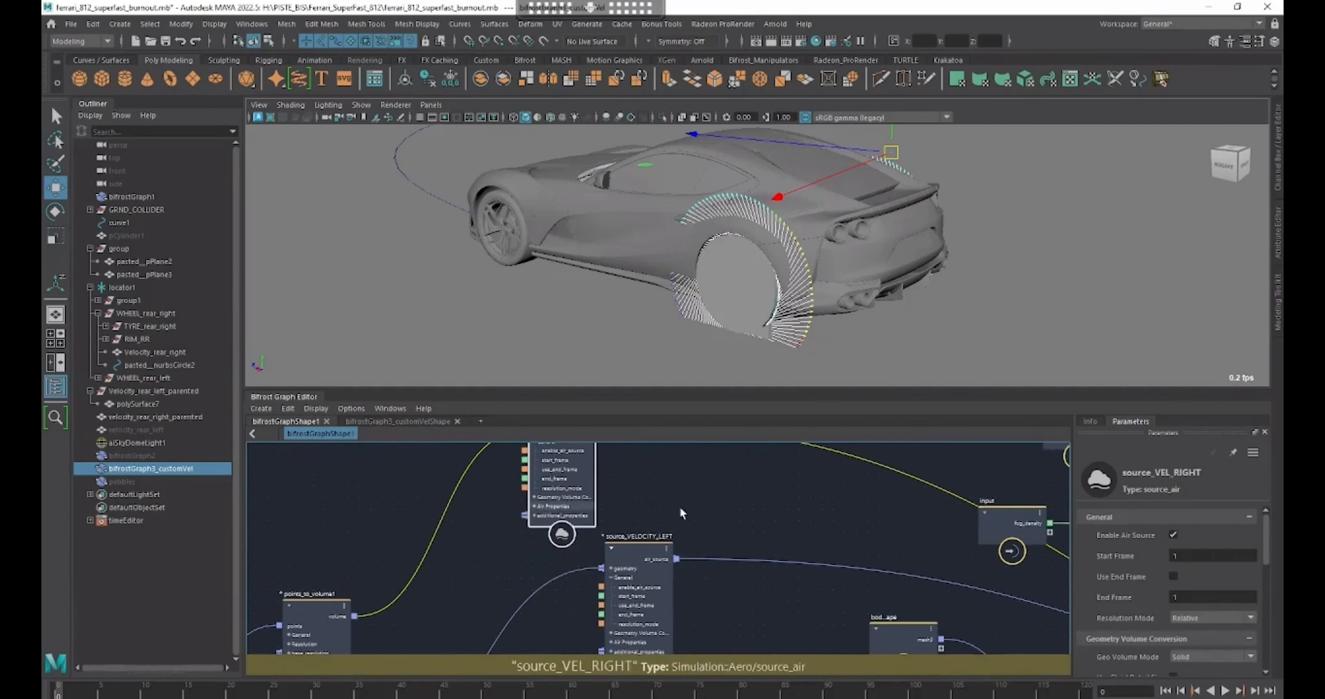
{"action": "middle_click_drag", "start_coordinate": [679, 507], "coordinate": [710, 564]}
{"action": "left_click", "coordinate": [567, 499]}
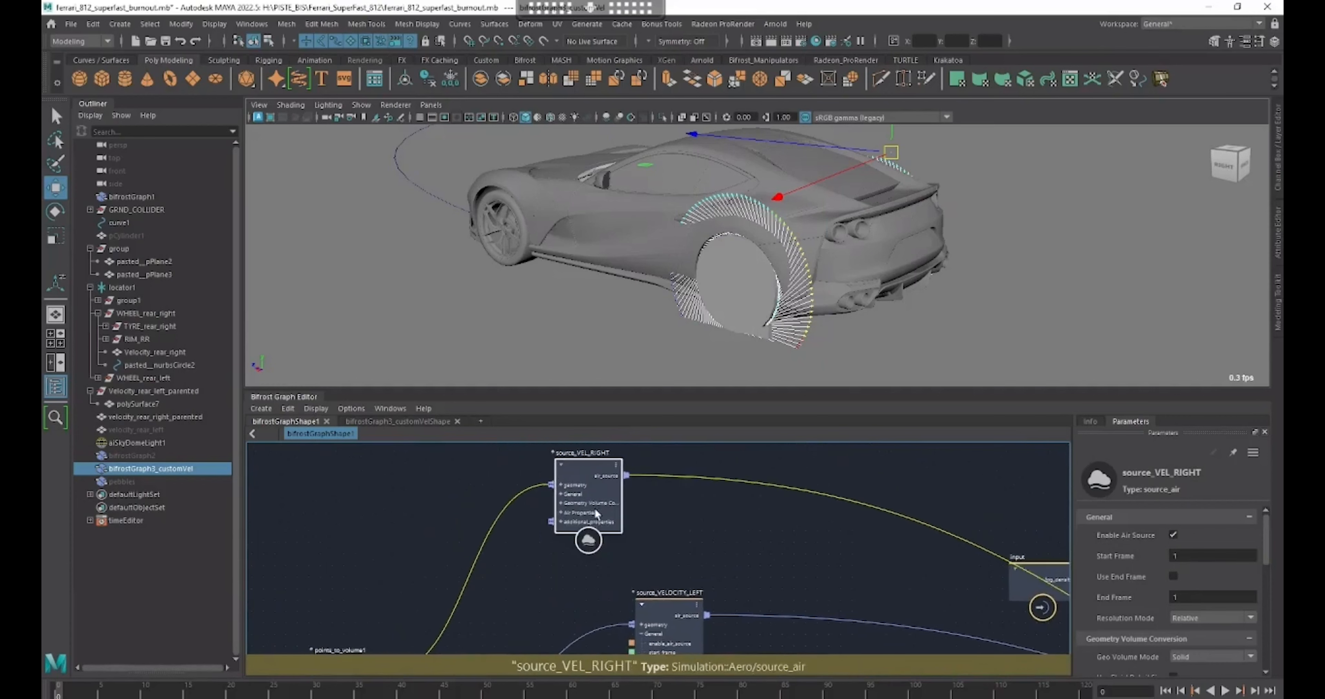
- Review the source_VEL_RIGHT parameters from General through to Speed Mode, Inherit Velocity and Trail Smoothness
{"action": "middle_click_drag", "start_coordinate": [691, 557], "coordinate": [641, 550]}
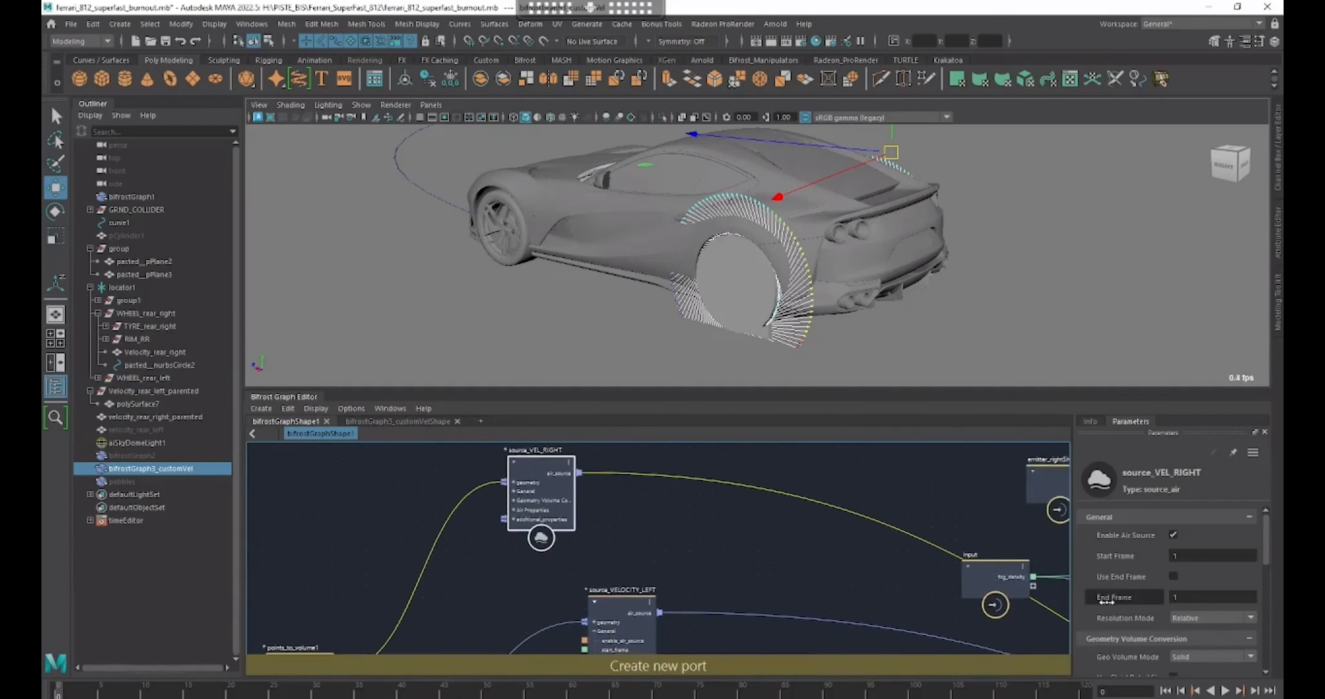
{"action": "scroll", "coordinate": [1130, 608], "scroll_direction": "down", "scroll_amount": 3}
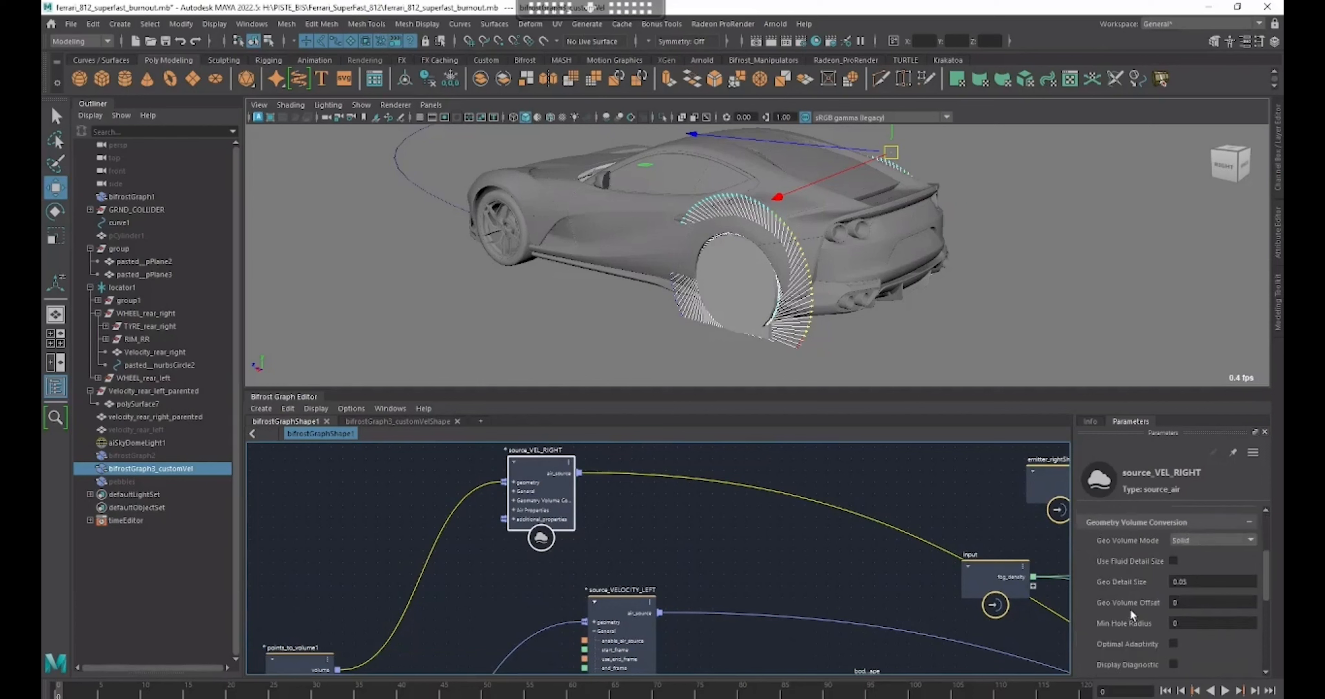
{"action": "scroll", "coordinate": [1116, 578], "scroll_direction": "down", "scroll_amount": 5}
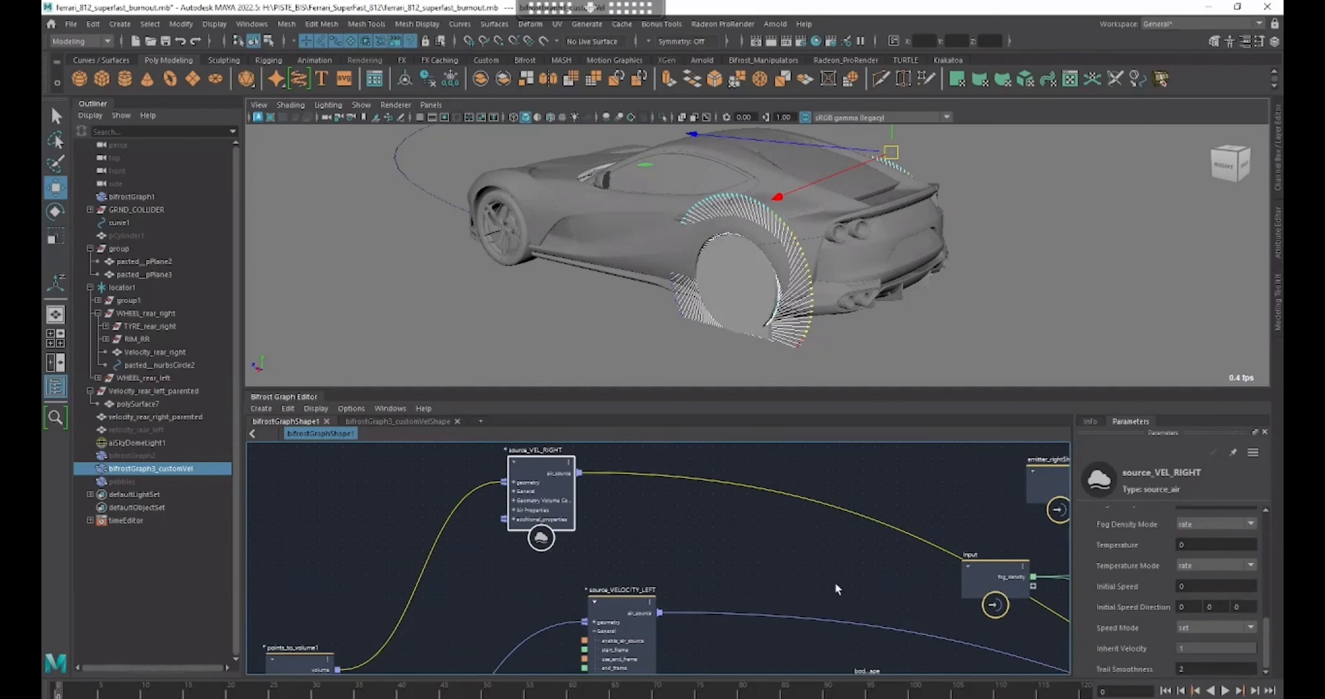
- Review the Common and Volume Collider Properties of collider1, including Detail Size and Inherit Velocity
{"action": "scroll", "coordinate": [669, 575], "scroll_direction": "down", "scroll_amount": 5}
{"action": "scroll", "coordinate": [746, 549], "scroll_direction": "up", "scroll_amount": 5}
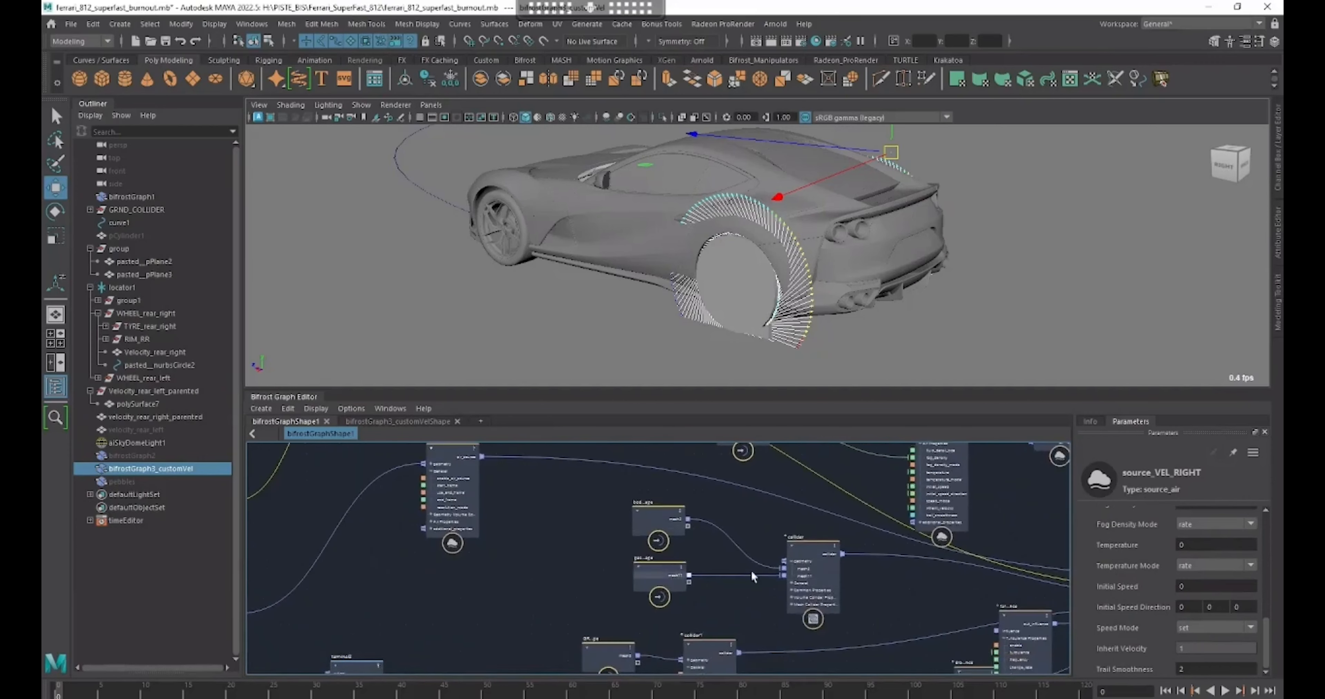
{"action": "middle_click_drag", "start_coordinate": [773, 571], "coordinate": [776, 533], "text": "alt"}
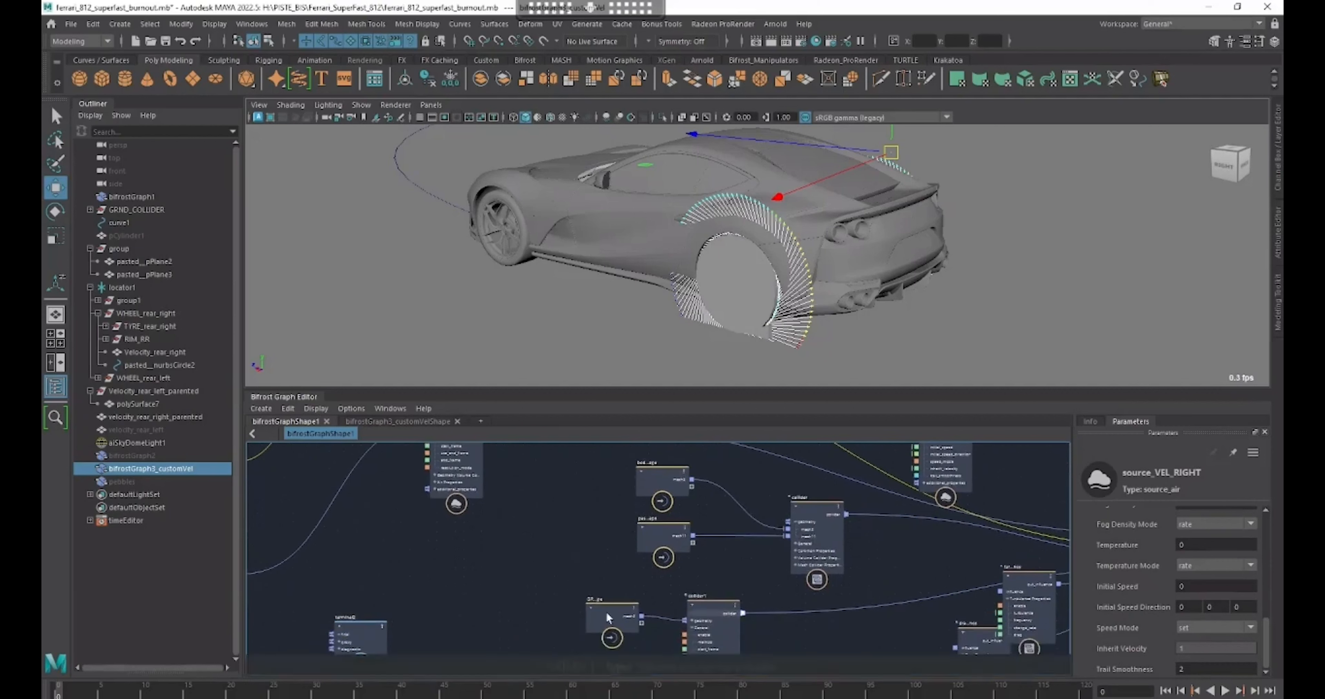
{"action": "middle_click_drag", "start_coordinate": [772, 634], "coordinate": [610, 624], "text": "alt"}
{"action": "left_click", "coordinate": [550, 609]}
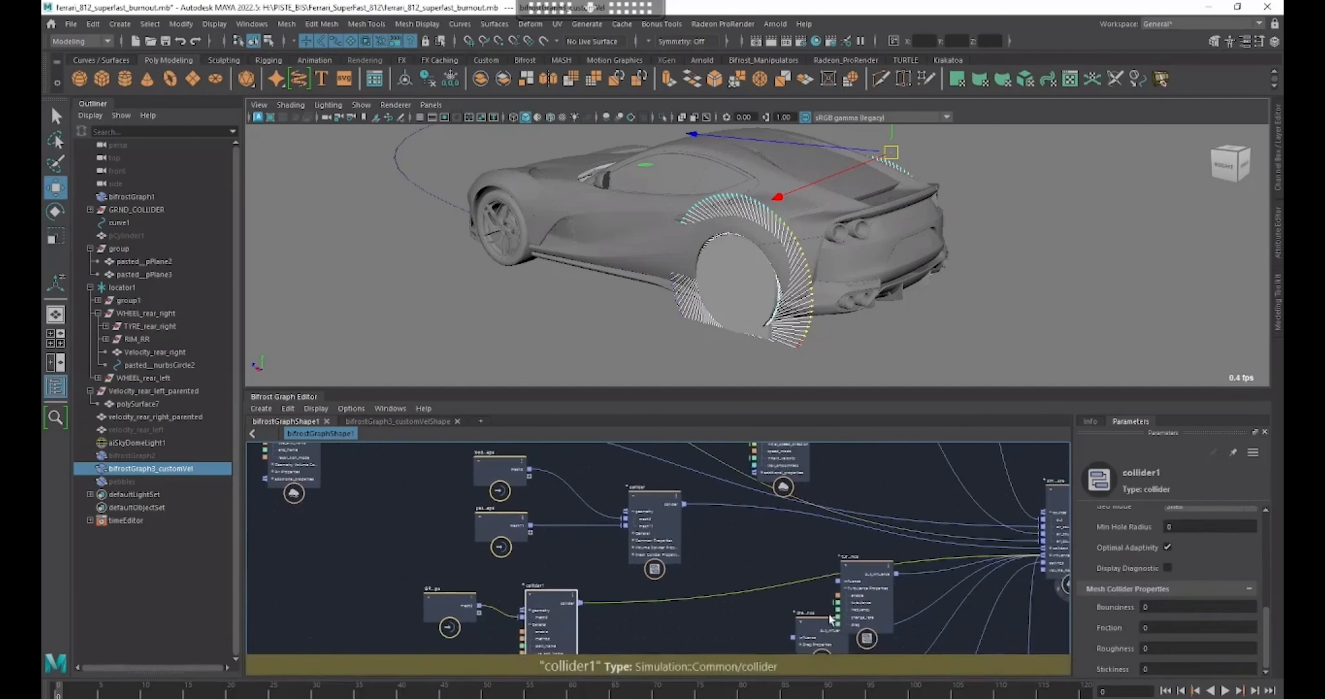
{"action": "scroll", "coordinate": [1111, 590], "scroll_direction": "up", "scroll_amount": 2}
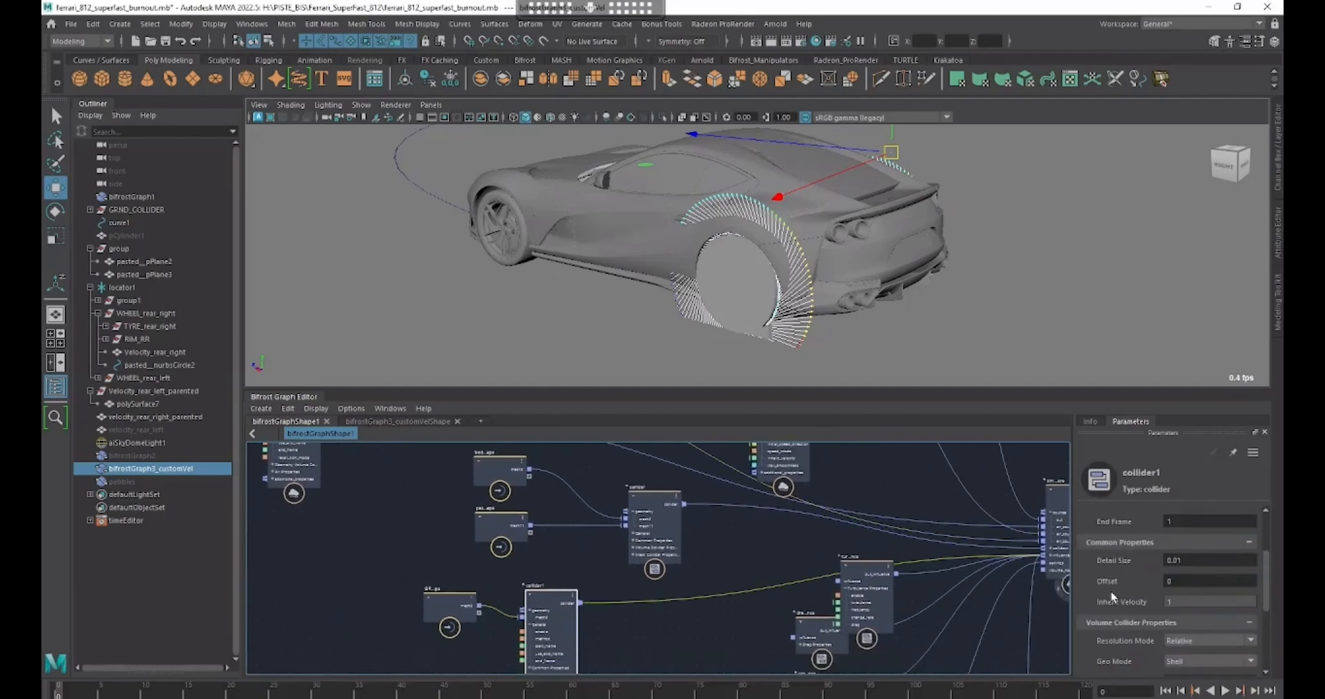
{"action": "scroll", "coordinate": [1117, 587], "scroll_direction": "down", "scroll_amount": 1}
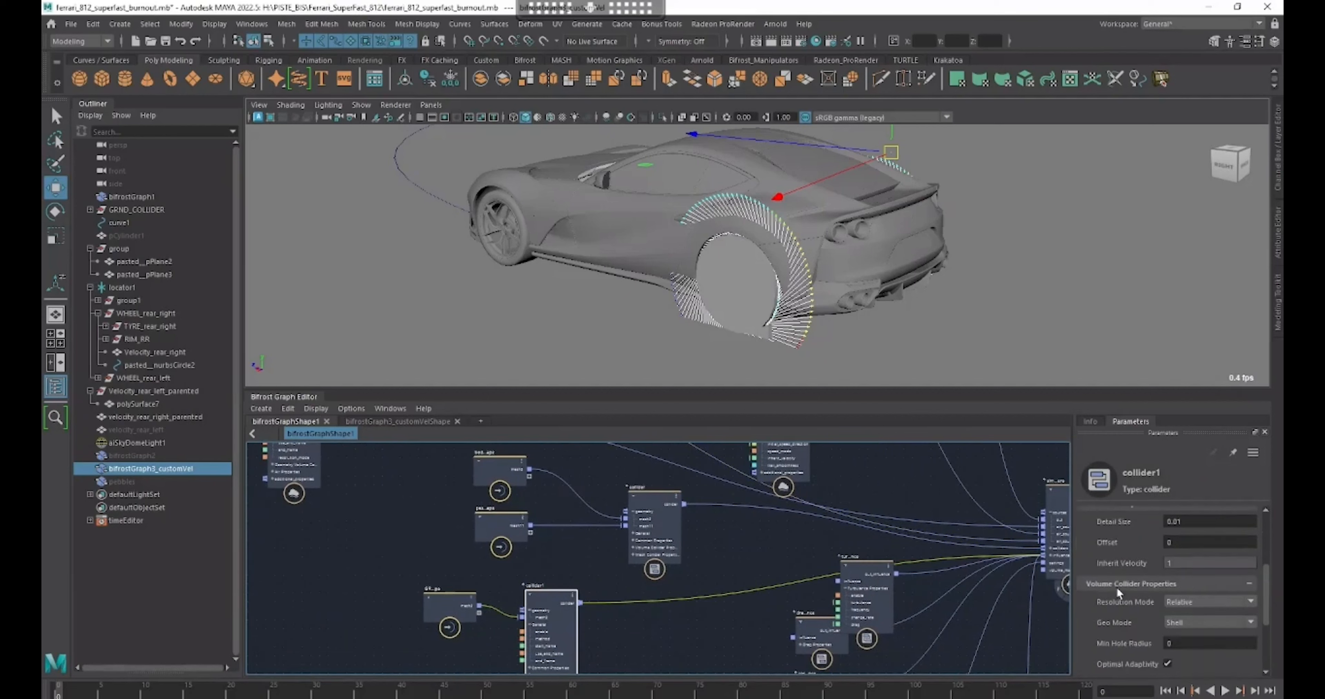
{"action": "scroll", "coordinate": [1116, 587], "scroll_direction": "up", "scroll_amount": 1}
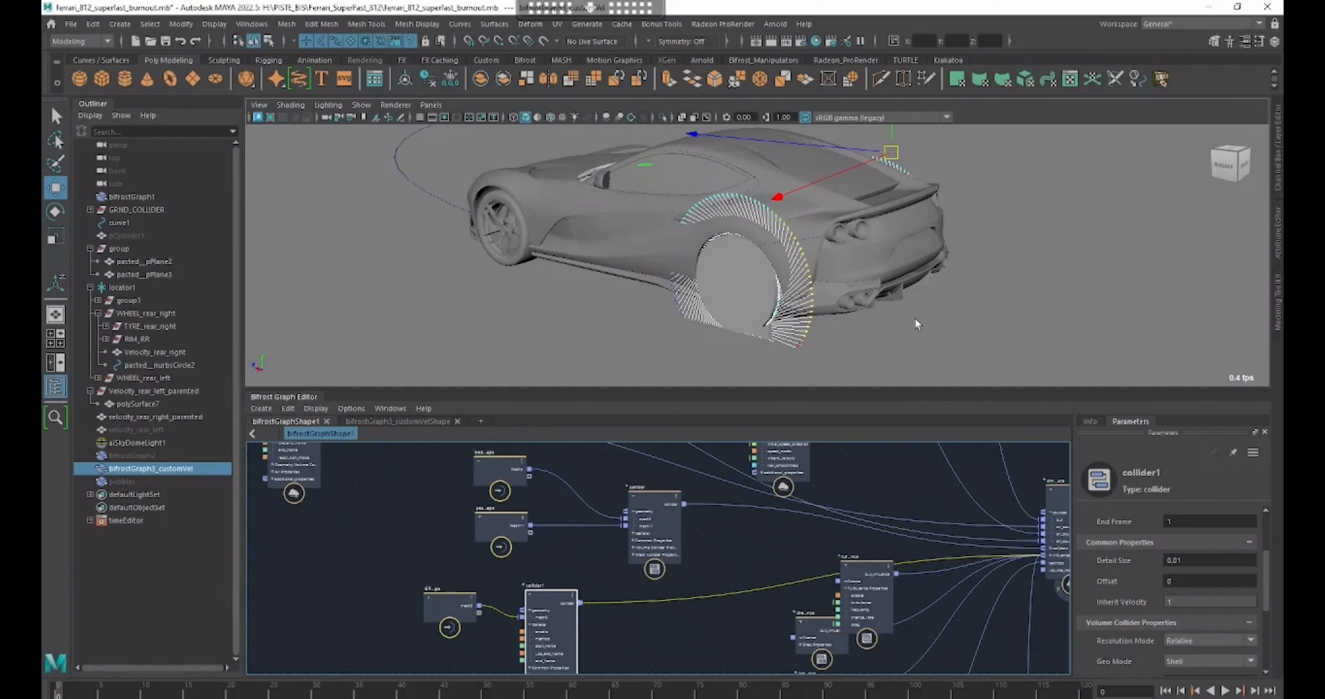
- Select the ground collider mesh and examine its mesh density beneath the rear wheel's velocity arrows
{"action": "right_click_drag", "start_coordinate": [744, 343], "coordinate": [992, 419], "text": "alt"}
{"action": "middle_click_drag", "start_coordinate": [967, 419], "coordinate": [980, 270], "text": "alt"}
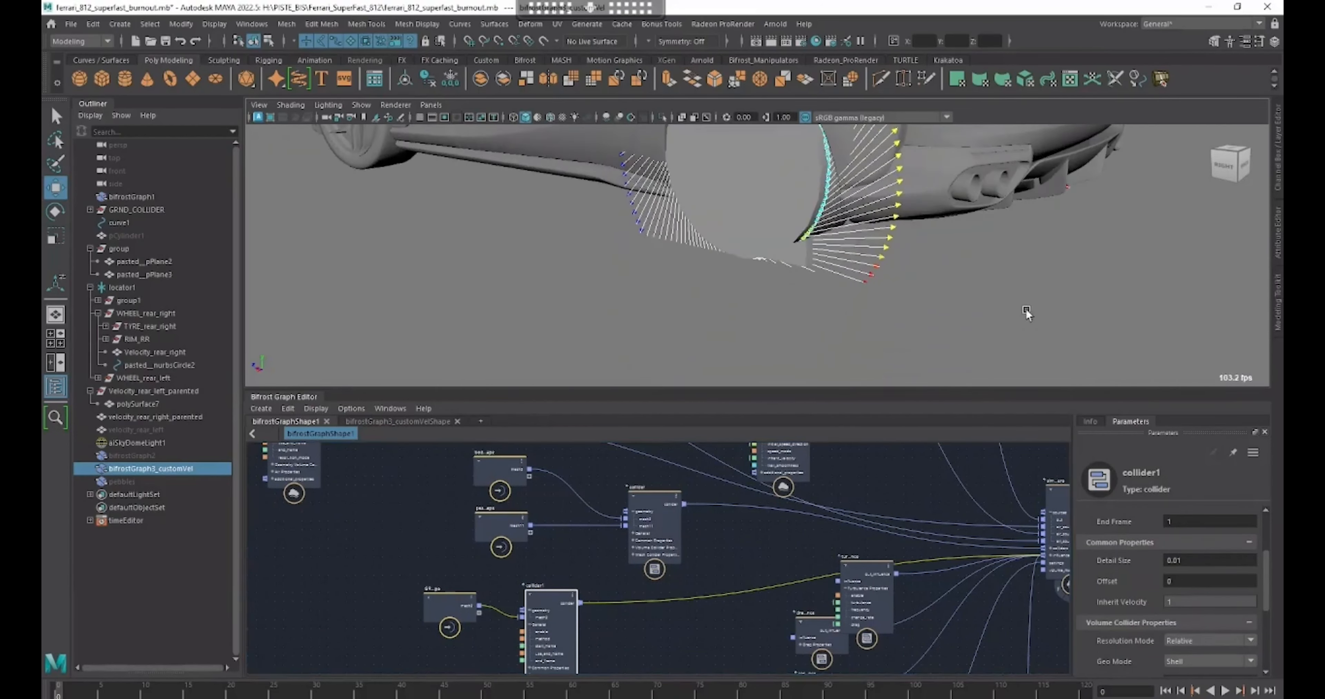
{"action": "left_click", "coordinate": [1026, 314]}
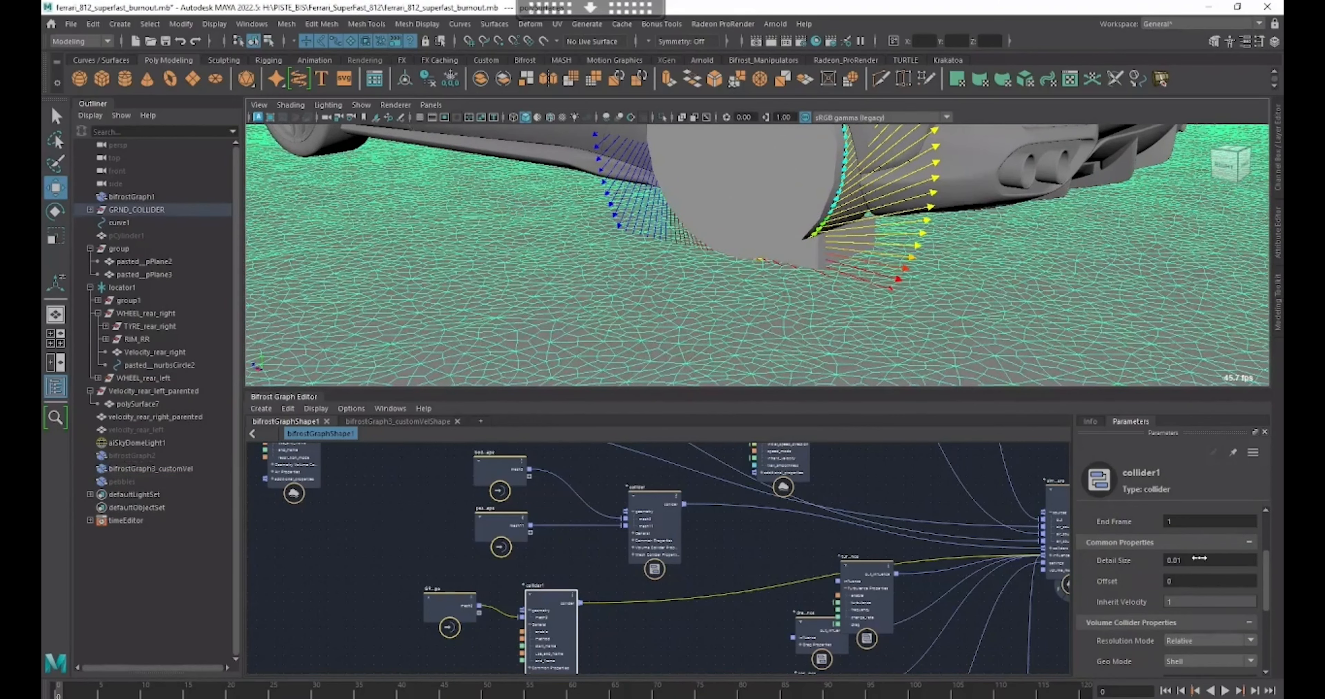
{"action": "right_click_drag", "start_coordinate": [832, 288], "coordinate": [1086, 319], "text": "alt"}
{"action": "left_click_drag", "start_coordinate": [1085, 319], "coordinate": [938, 366], "text": "alt"}
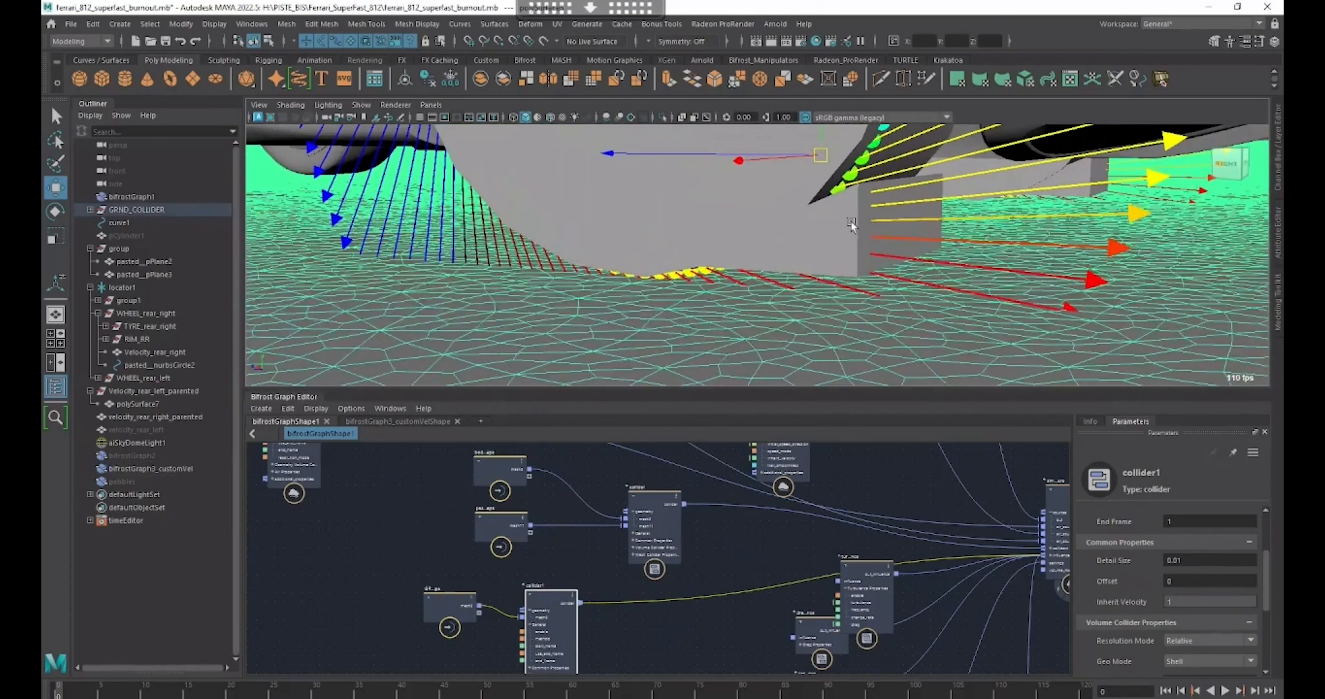
{"action": "right_click_drag", "start_coordinate": [875, 271], "coordinate": [851, 304], "text": "alt"}
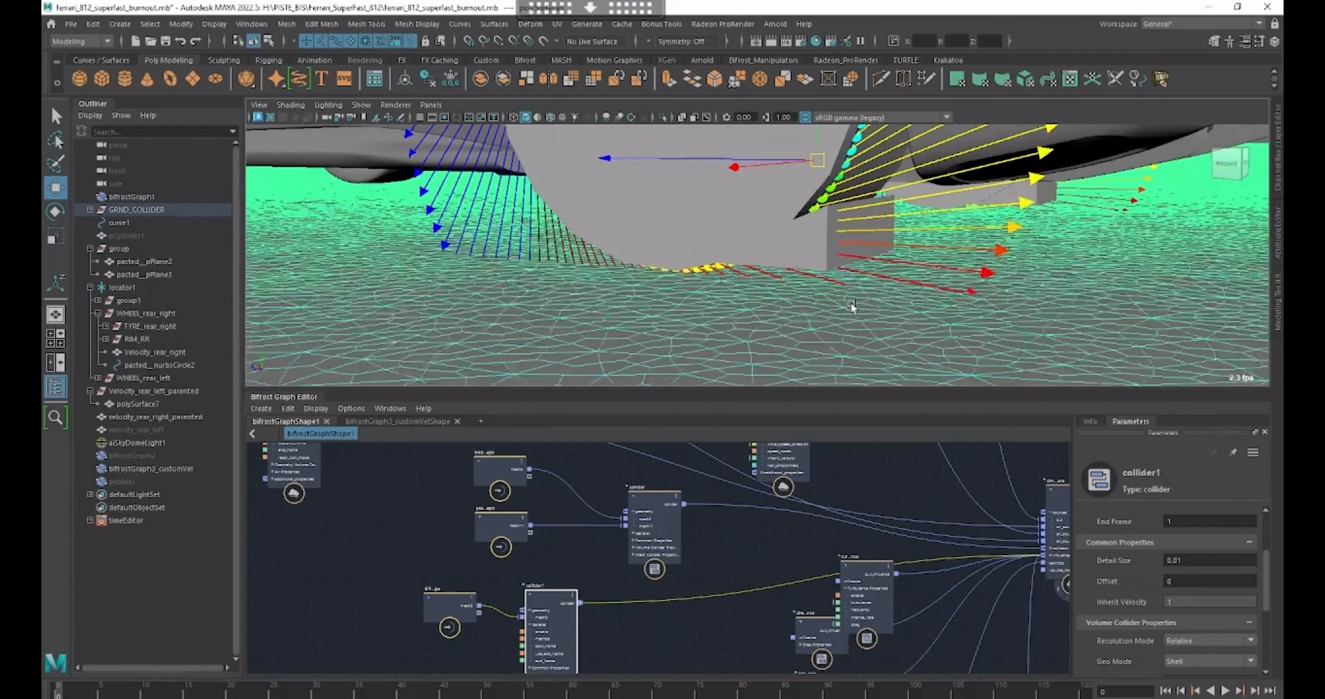
{"action": "right_click_drag", "start_coordinate": [851, 303], "coordinate": [823, 311], "text": "alt"}
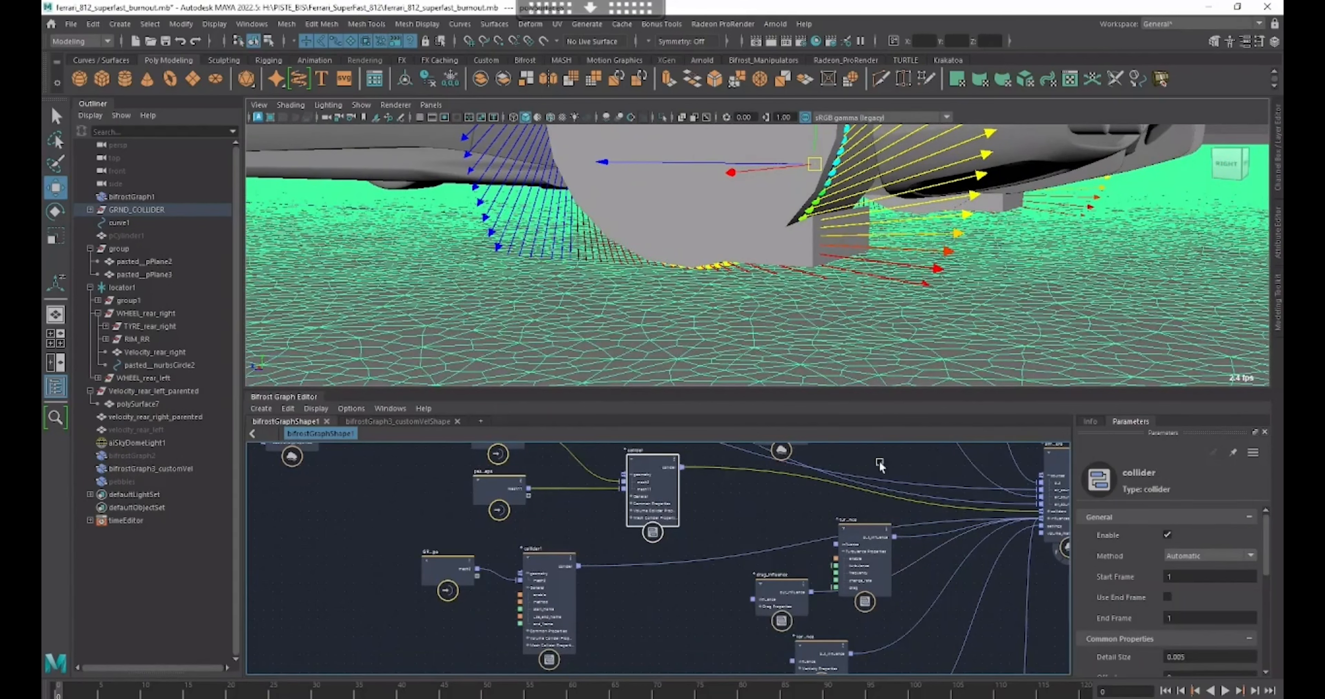
- Review the Turbulence, Frequency, Change Rate and Drag settings of the turbulence_influence node
{"action": "right_click_drag", "start_coordinate": [812, 540], "coordinate": [782, 519], "text": "alt"}
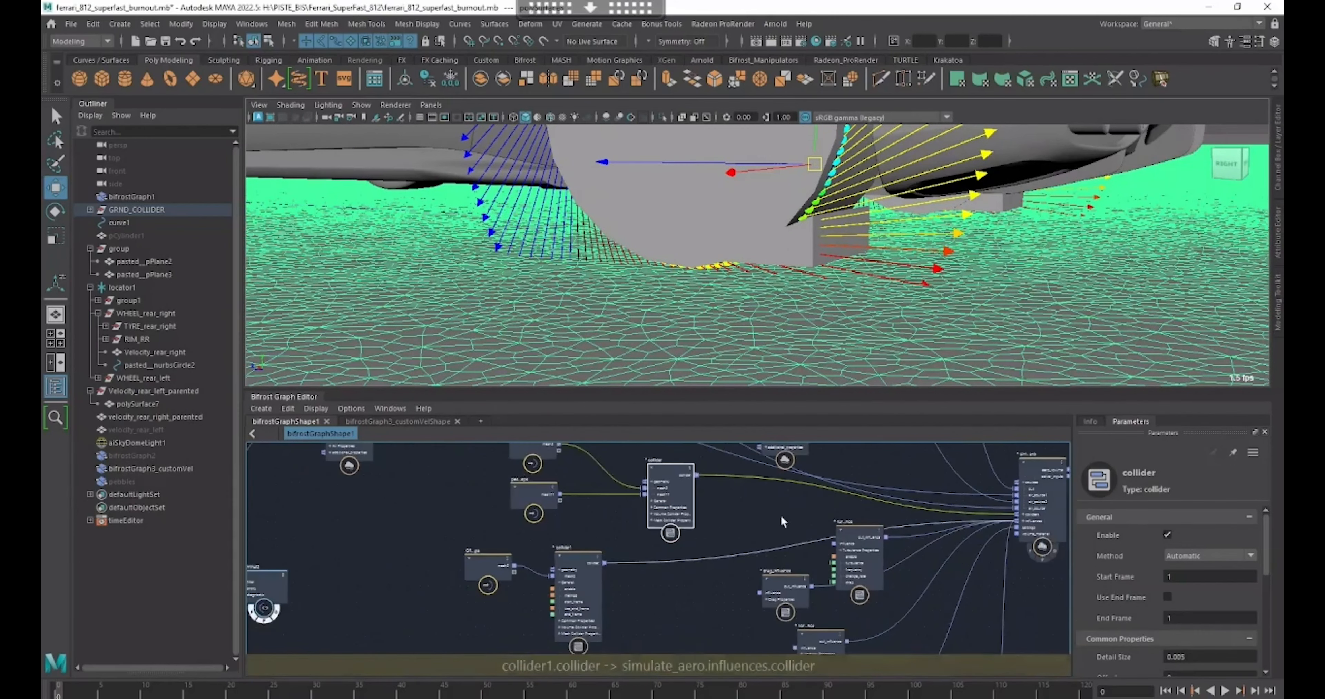
{"action": "middle_click_drag", "start_coordinate": [782, 522], "coordinate": [761, 518], "text": "alt"}
{"action": "left_click_drag", "start_coordinate": [831, 542], "coordinate": [821, 526]}
{"action": "right_click_drag", "start_coordinate": [859, 568], "coordinate": [919, 580], "text": "alt"}
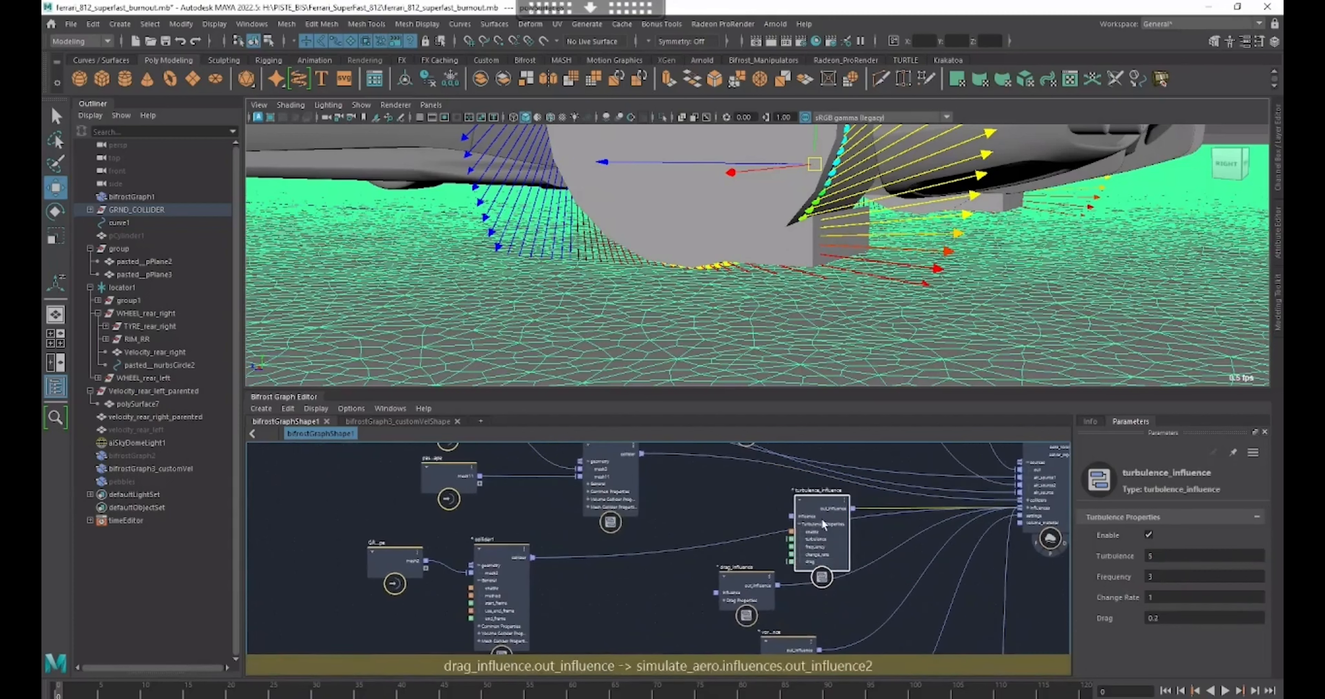
{"action": "left_click_drag", "start_coordinate": [832, 544], "coordinate": [831, 543]}
{"action": "middle_click_drag", "start_coordinate": [790, 621], "coordinate": [808, 590], "text": "alt"}
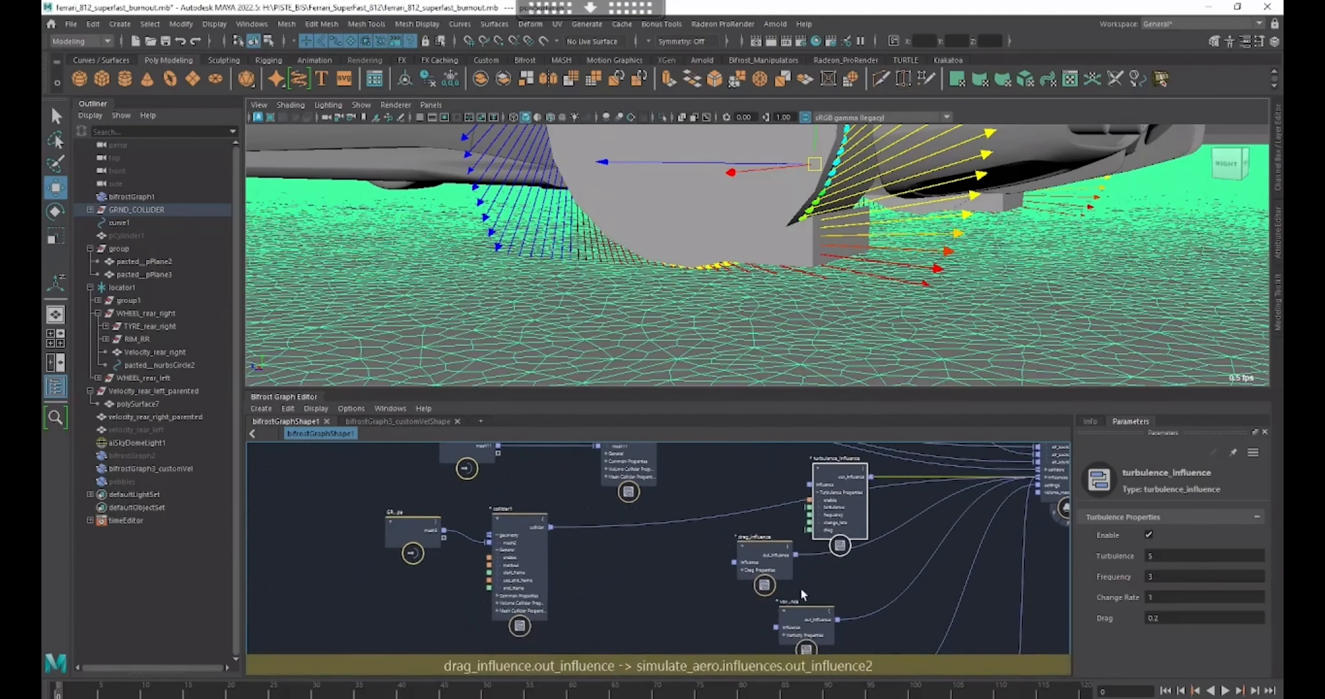
- Check the Drag Properties of drag_influence and the Vorticity Properties of vorticity_influence
{"action": "left_click", "coordinate": [764, 559]}
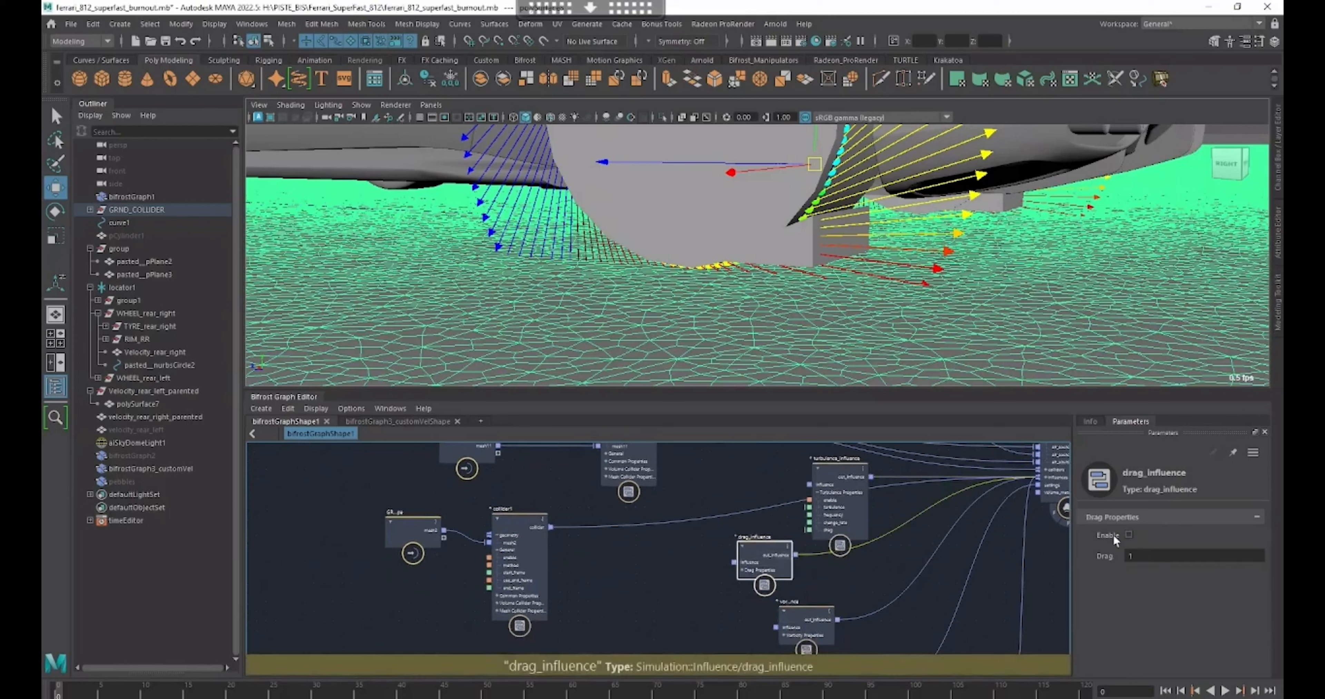
{"action": "left_click_drag", "start_coordinate": [809, 623], "coordinate": [792, 622]}
{"action": "right_click_drag", "start_coordinate": [845, 600], "coordinate": [926, 604], "text": "alt"}
{"action": "middle_click_drag", "start_coordinate": [873, 606], "coordinate": [875, 585], "text": "alt"}
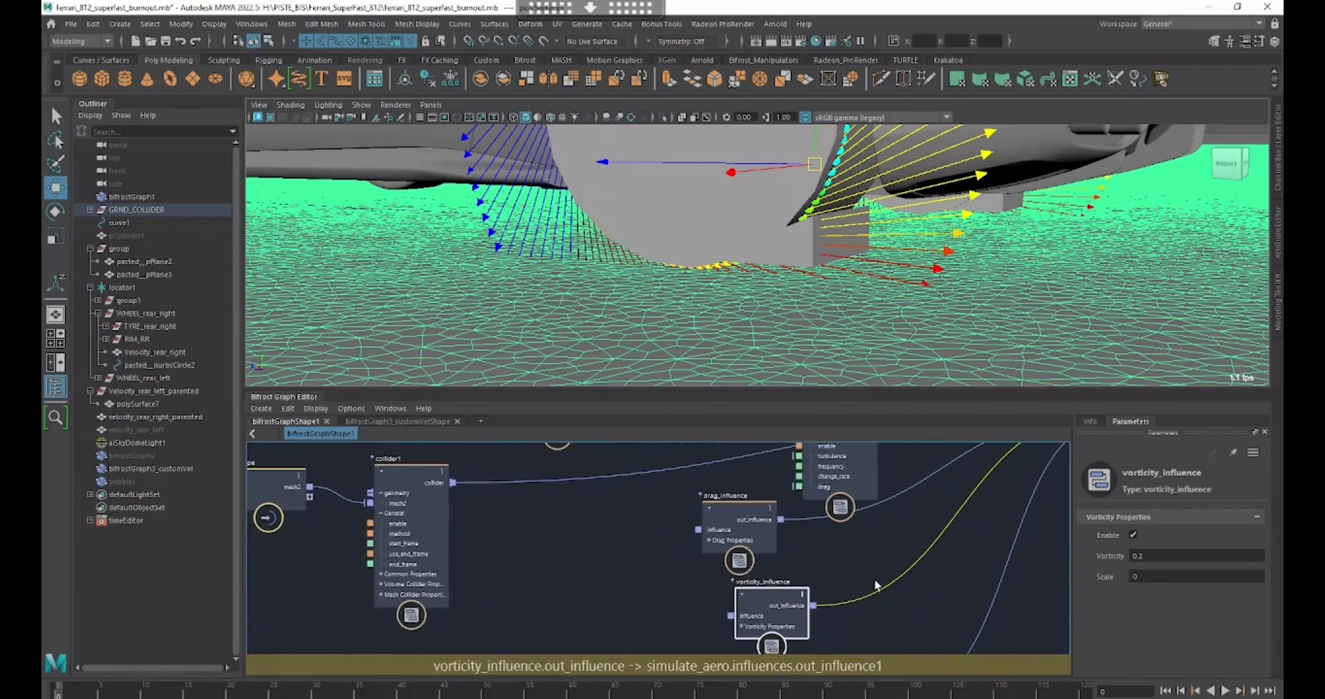
- Review the aero_solver_settings node, including Style, Simulation Speed, Buoyancy, Accuracy and Diagnostics
{"action": "middle_click_drag", "start_coordinate": [956, 570], "coordinate": [807, 457], "text": "alt"}
{"action": "left_click", "coordinate": [807, 570]}
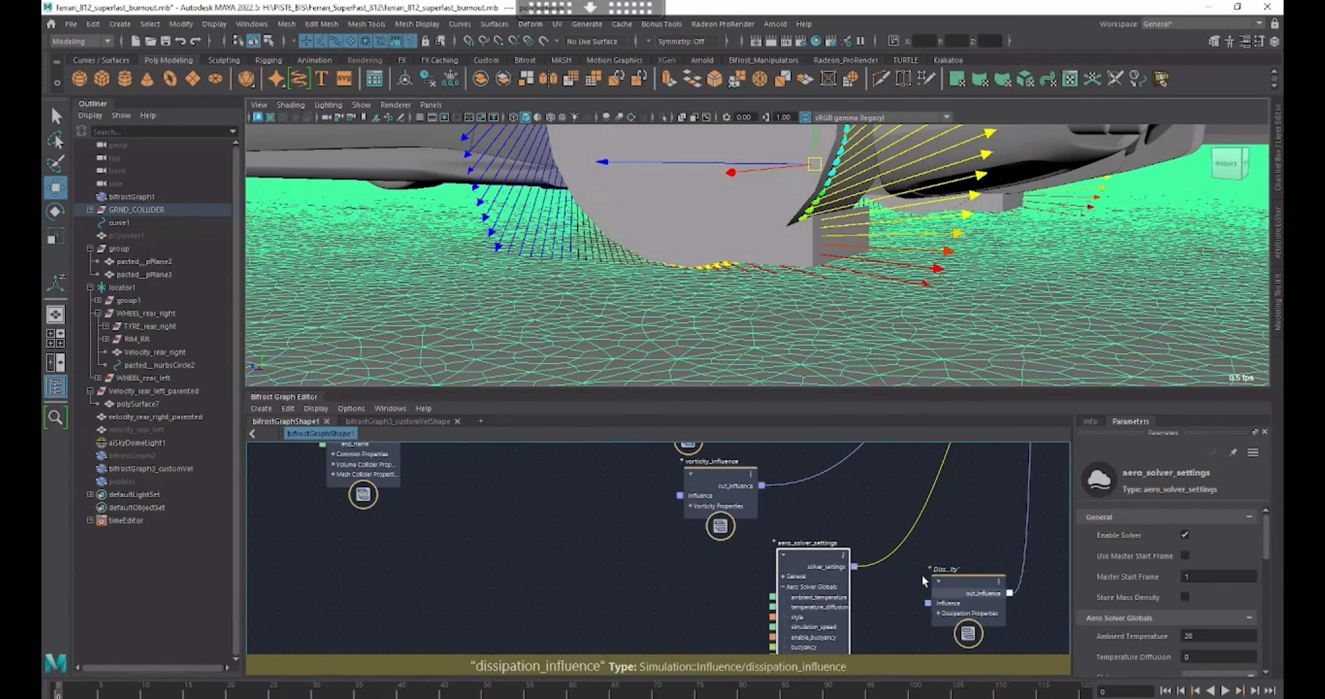
{"action": "middle_click_drag", "start_coordinate": [1011, 626], "coordinate": [966, 591], "text": "alt"}
{"action": "scroll", "coordinate": [1174, 618], "scroll_direction": "down", "scroll_amount": 3}
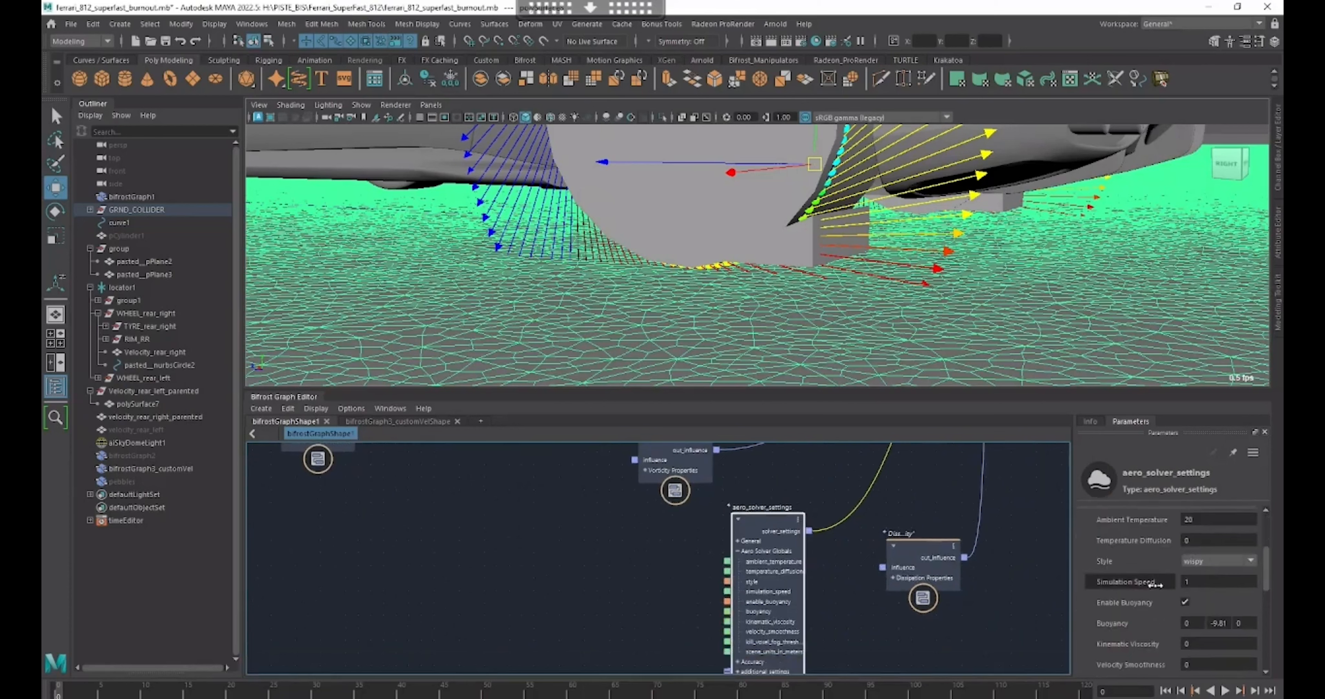
{"action": "scroll", "coordinate": [1157, 582], "scroll_direction": "down", "scroll_amount": 2}
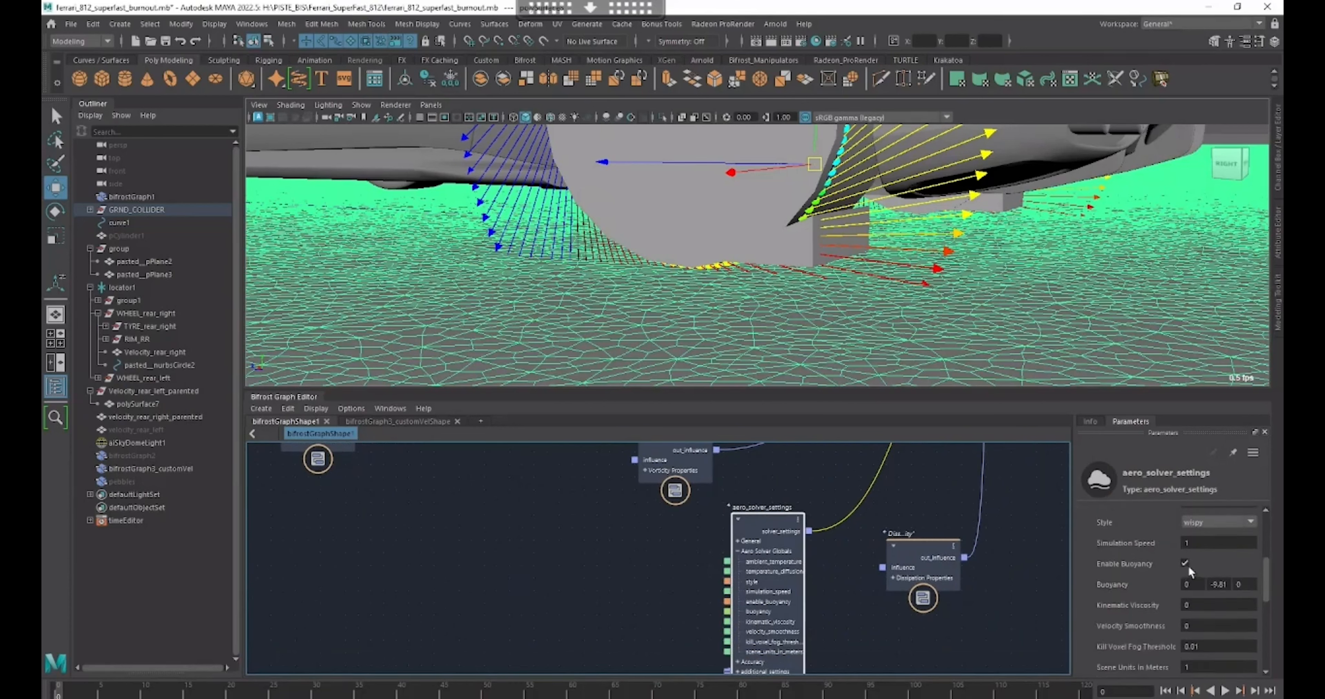
{"action": "scroll", "coordinate": [1163, 566], "scroll_direction": "down", "scroll_amount": 2}
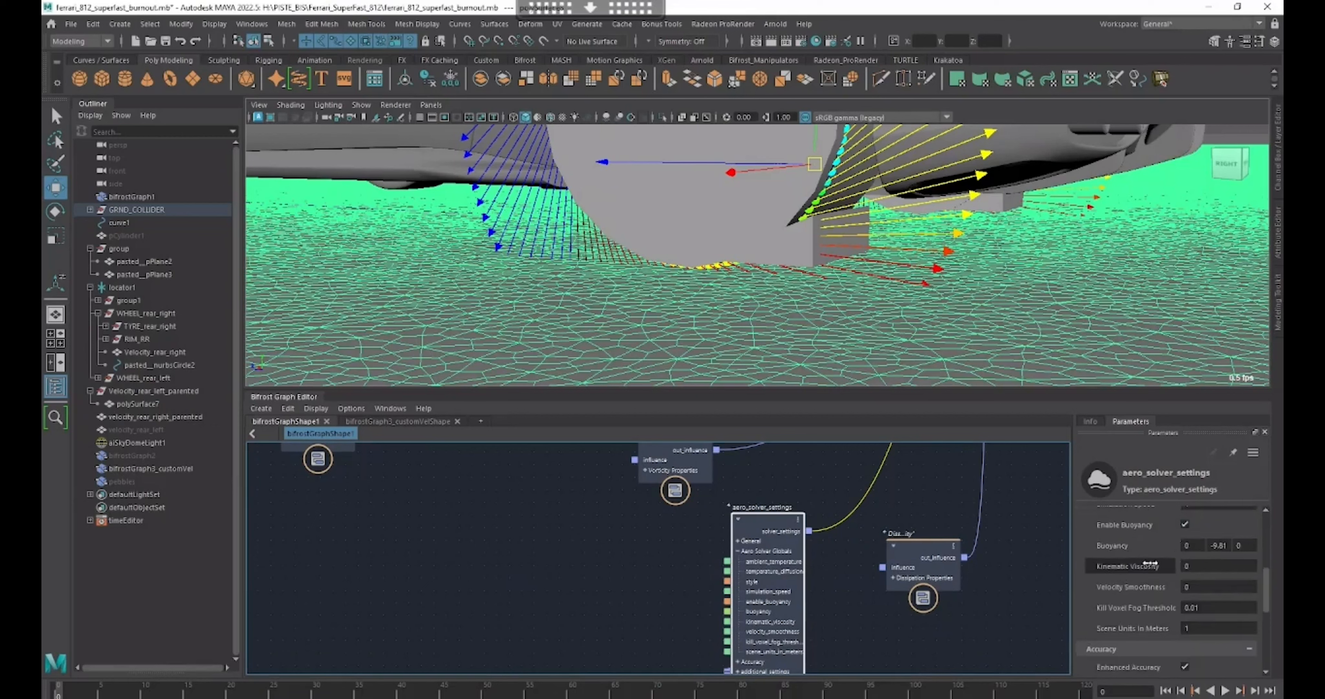
{"action": "scroll", "coordinate": [1152, 566], "scroll_direction": "down", "scroll_amount": 6}
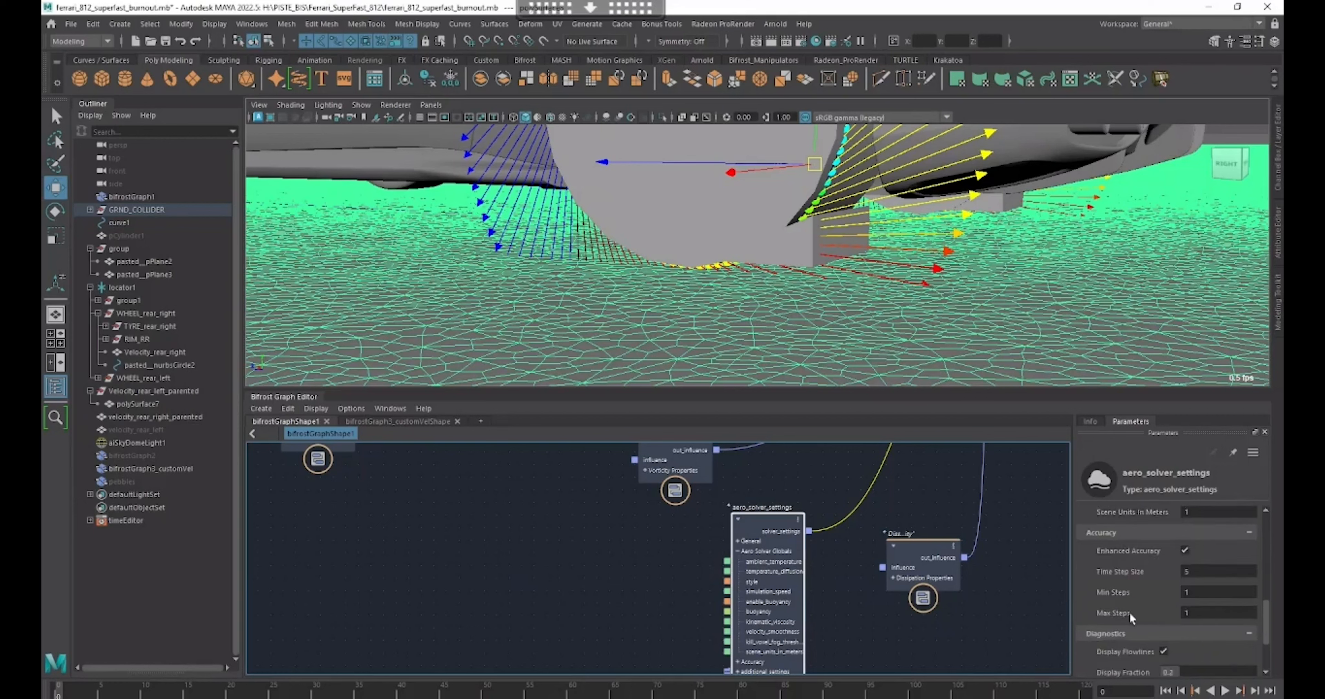
{"action": "scroll", "coordinate": [1153, 625], "scroll_direction": "down", "scroll_amount": 3}
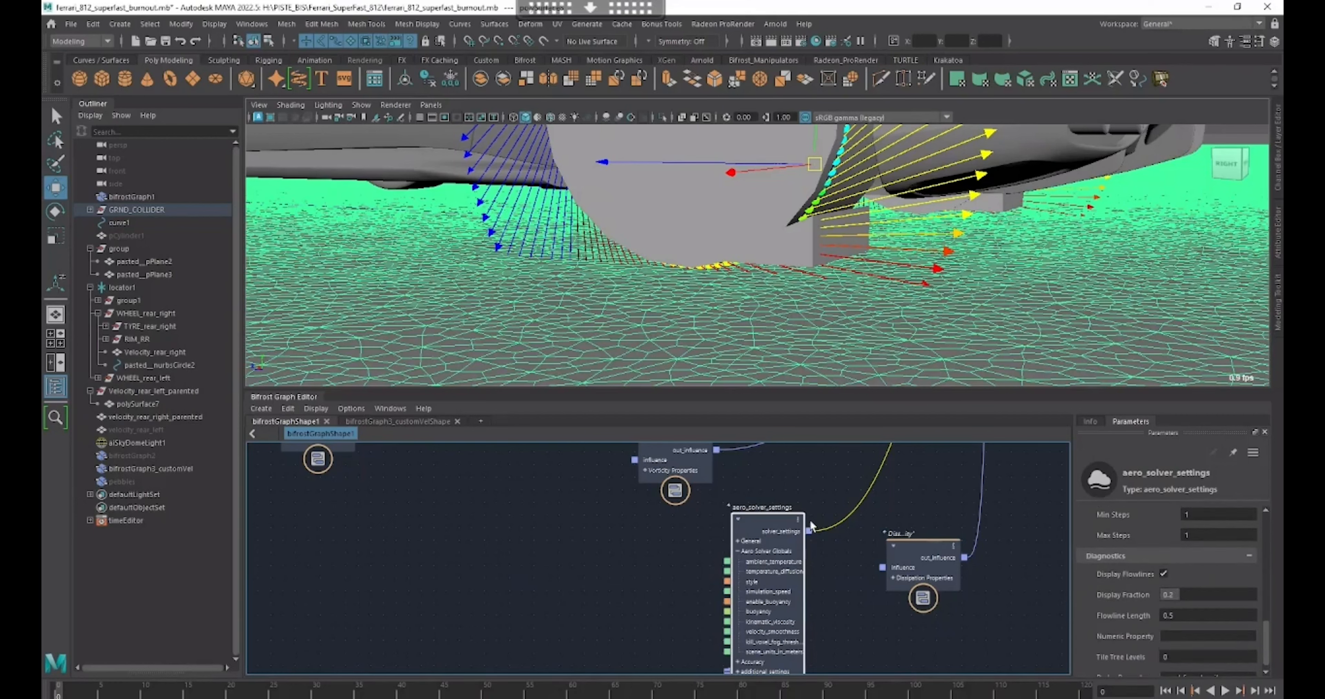
{"action": "scroll", "coordinate": [823, 523], "scroll_direction": "down", "scroll_amount": 2}
- Check the Rate and Property settings of the dissipation_influence node for voxel_fog_density
{"action": "middle_click_drag", "start_coordinate": [928, 510], "coordinate": [820, 591], "text": "alt"}
{"action": "scroll", "coordinate": [813, 595], "scroll_direction": "down", "scroll_amount": 1}
{"action": "left_click", "coordinate": [788, 617]}
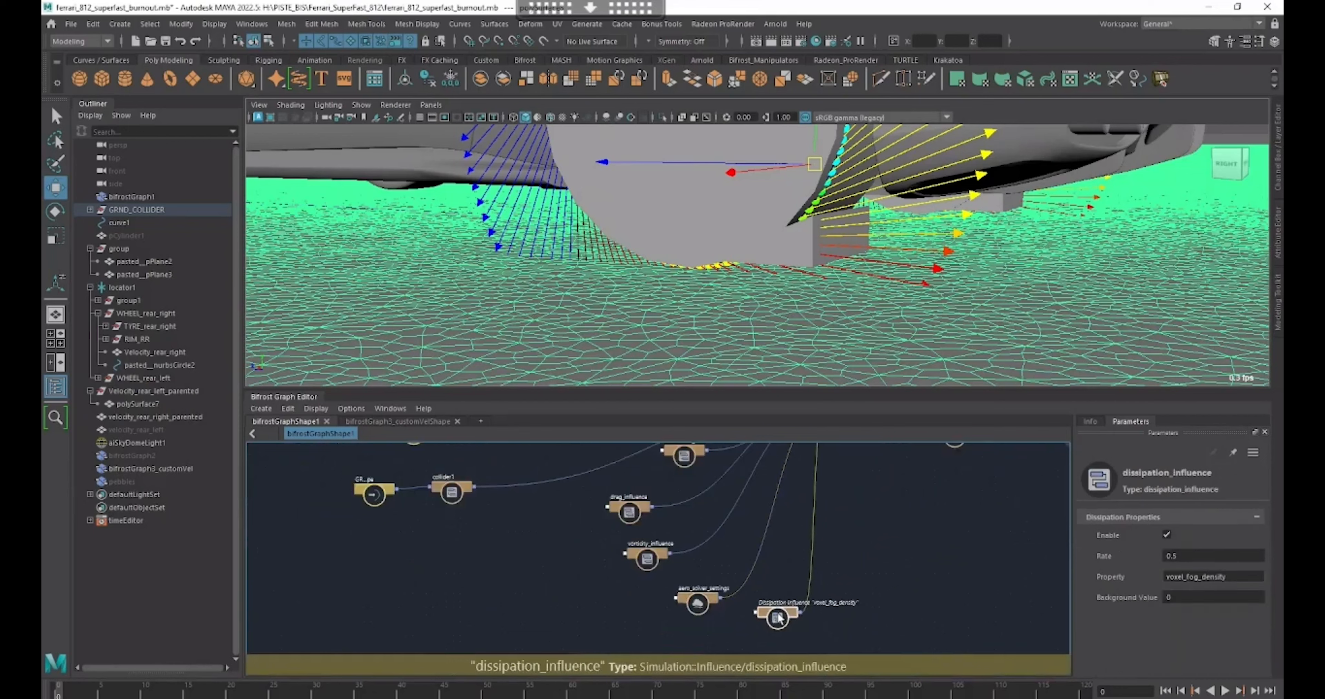
{"action": "scroll", "coordinate": [834, 591], "scroll_direction": "up", "scroll_amount": 2}
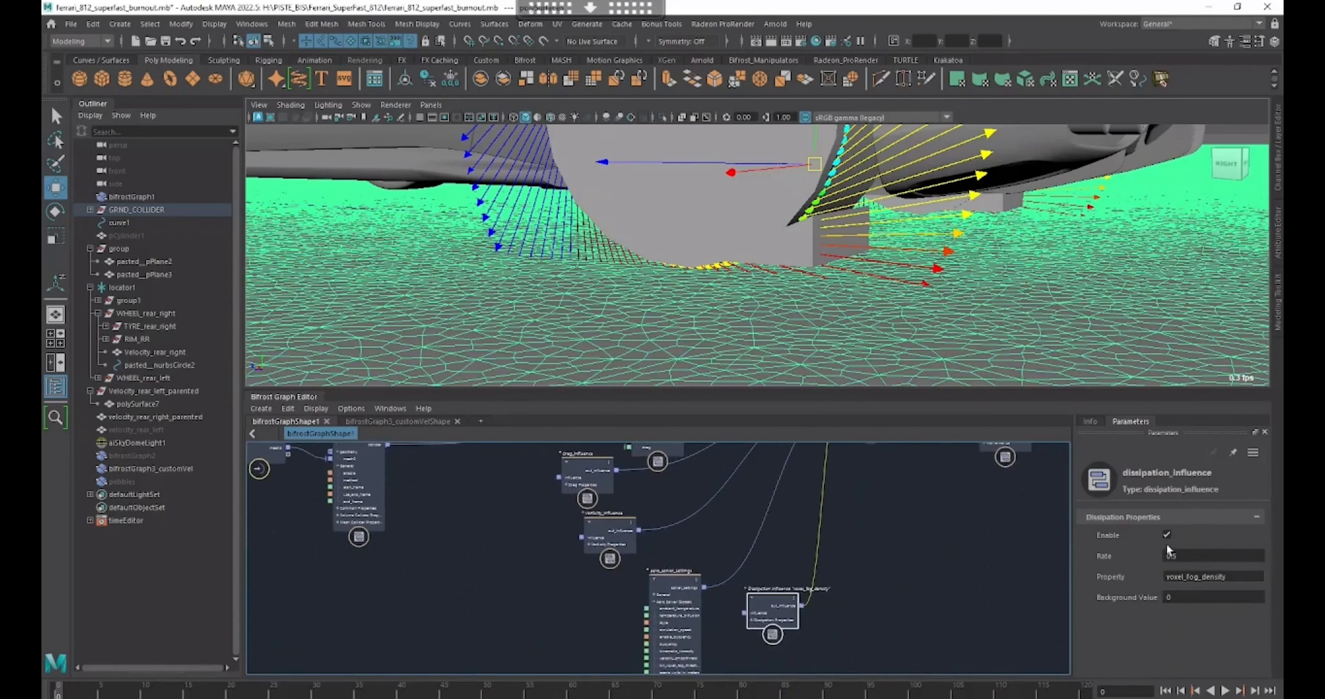
{"action": "right_click_drag", "start_coordinate": [876, 560], "coordinate": [861, 568], "text": "alt"}
{"action": "middle_click_drag", "start_coordinate": [861, 567], "coordinate": [824, 609], "text": "alt"}
- Locate the emitter sources in the graph and open the source_air node's parameters
{"action": "right_click_drag", "start_coordinate": [873, 606], "coordinate": [934, 615], "text": "alt"}
{"action": "middle_click_drag", "start_coordinate": [857, 590], "coordinate": [962, 643], "text": "alt"}
{"action": "middle_click_drag", "start_coordinate": [798, 466], "coordinate": [839, 571], "text": "alt"}
{"action": "right_click_drag", "start_coordinate": [840, 571], "coordinate": [938, 630], "text": "alt"}
{"action": "middle_click_drag", "start_coordinate": [745, 521], "coordinate": [822, 585], "text": "alt"}
{"action": "left_click", "coordinate": [819, 580]}
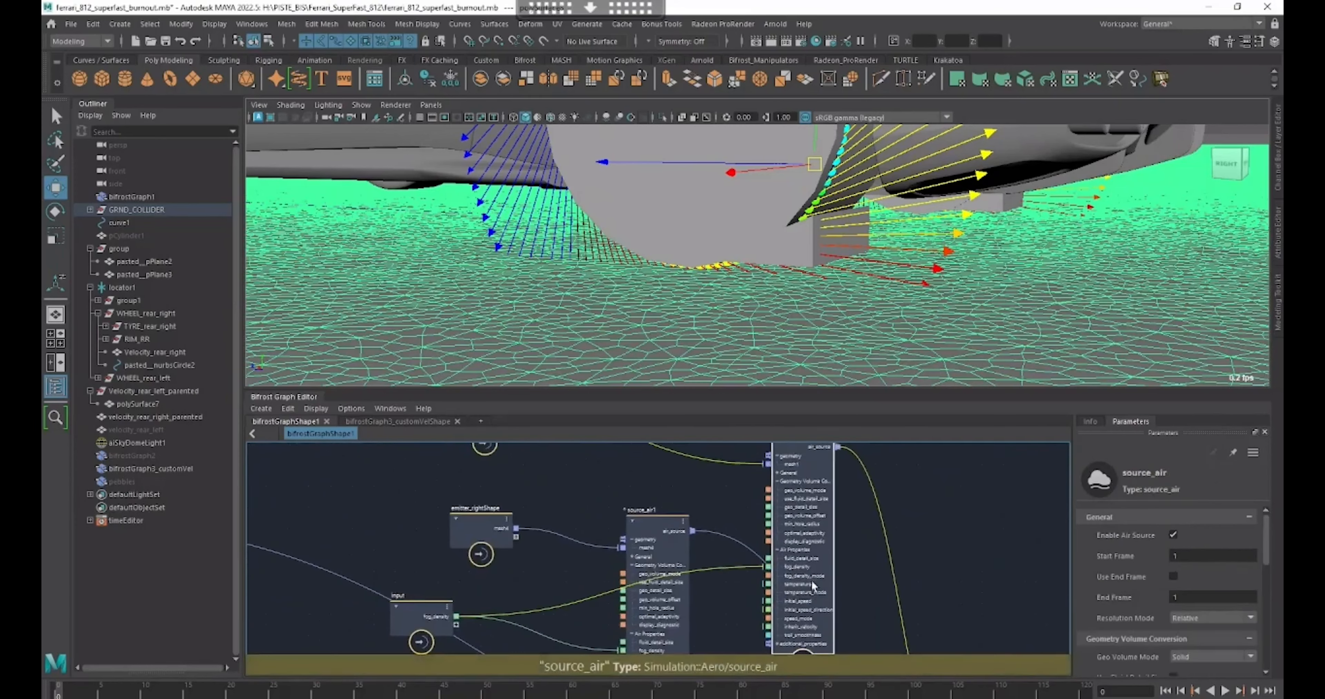
- Examine the simulation's source and collider connections, including the parameters of the body_colliderShape input
{"action": "middle_click_drag", "start_coordinate": [941, 584], "coordinate": [1065, 584], "text": "alt"}
{"action": "middle_click_drag", "start_coordinate": [875, 524], "coordinate": [877, 447], "text": "alt"}
{"action": "right_click_drag", "start_coordinate": [877, 447], "coordinate": [791, 591], "text": "alt"}
{"action": "middle_click_drag", "start_coordinate": [698, 562], "coordinate": [705, 542], "text": "alt"}
{"action": "right_click_drag", "start_coordinate": [685, 552], "coordinate": [694, 554], "text": "alt"}
{"action": "left_click_drag", "start_coordinate": [573, 522], "coordinate": [682, 564]}
{"action": "middle_click_drag", "start_coordinate": [758, 621], "coordinate": [754, 621], "text": "alt"}
{"action": "middle_click_drag", "start_coordinate": [804, 496], "coordinate": [781, 632], "text": "alt"}
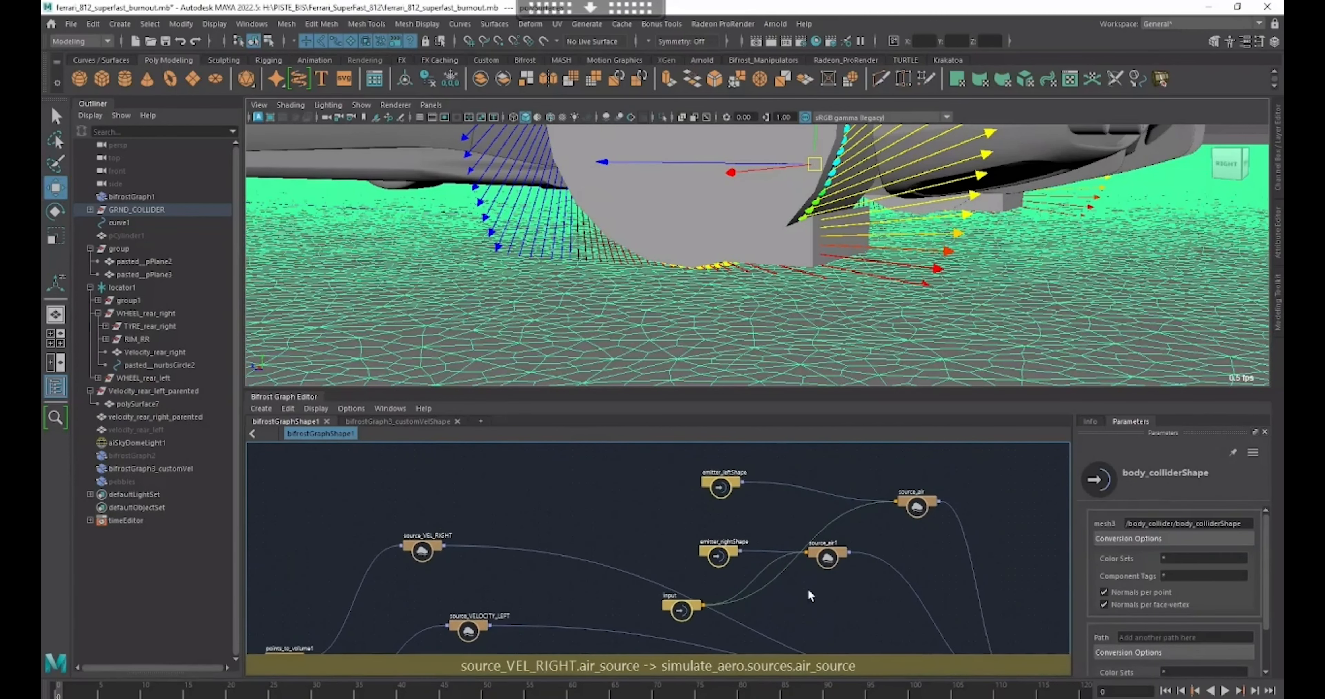
- Move the fog density input node above the emitters and inspect the emitter_leftShape and emitter_rightShape nodes
{"action": "left_click_drag", "start_coordinate": [686, 609], "coordinate": [749, 433]}
{"action": "right_click_drag", "start_coordinate": [712, 495], "coordinate": [798, 519], "text": "alt"}
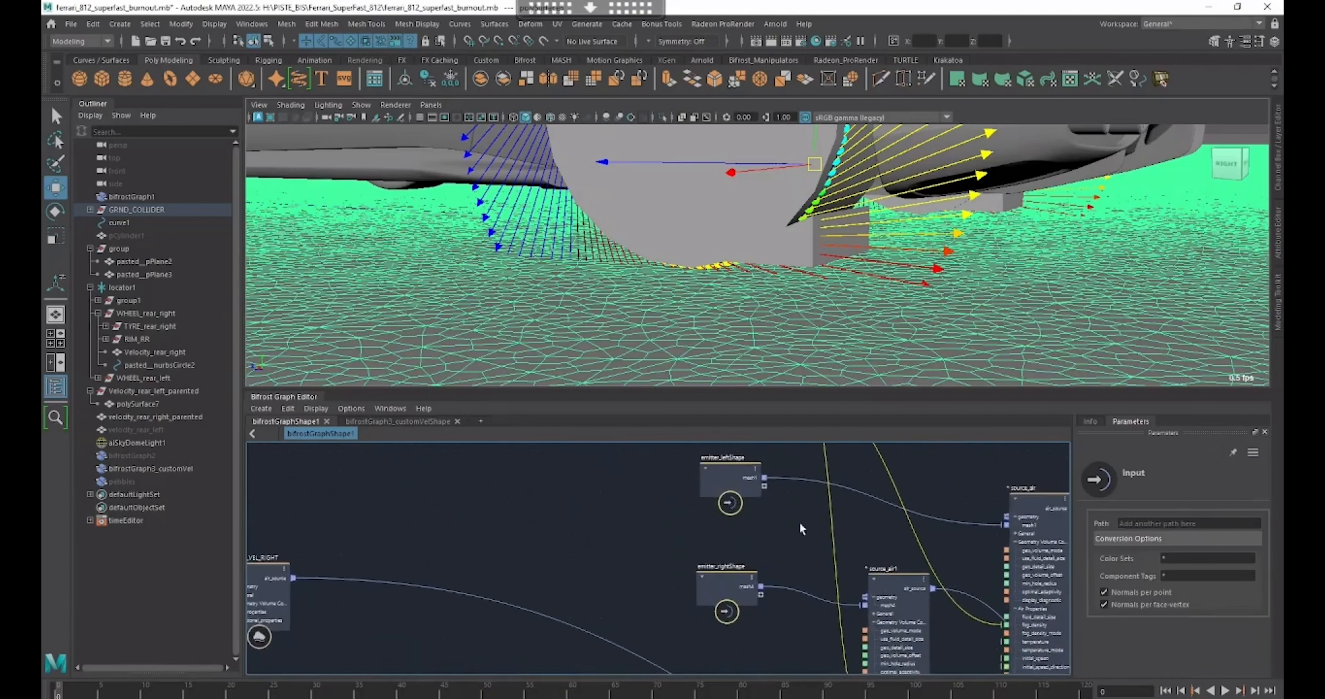
{"action": "left_click", "coordinate": [714, 479]}
{"action": "left_click", "coordinate": [728, 602]}
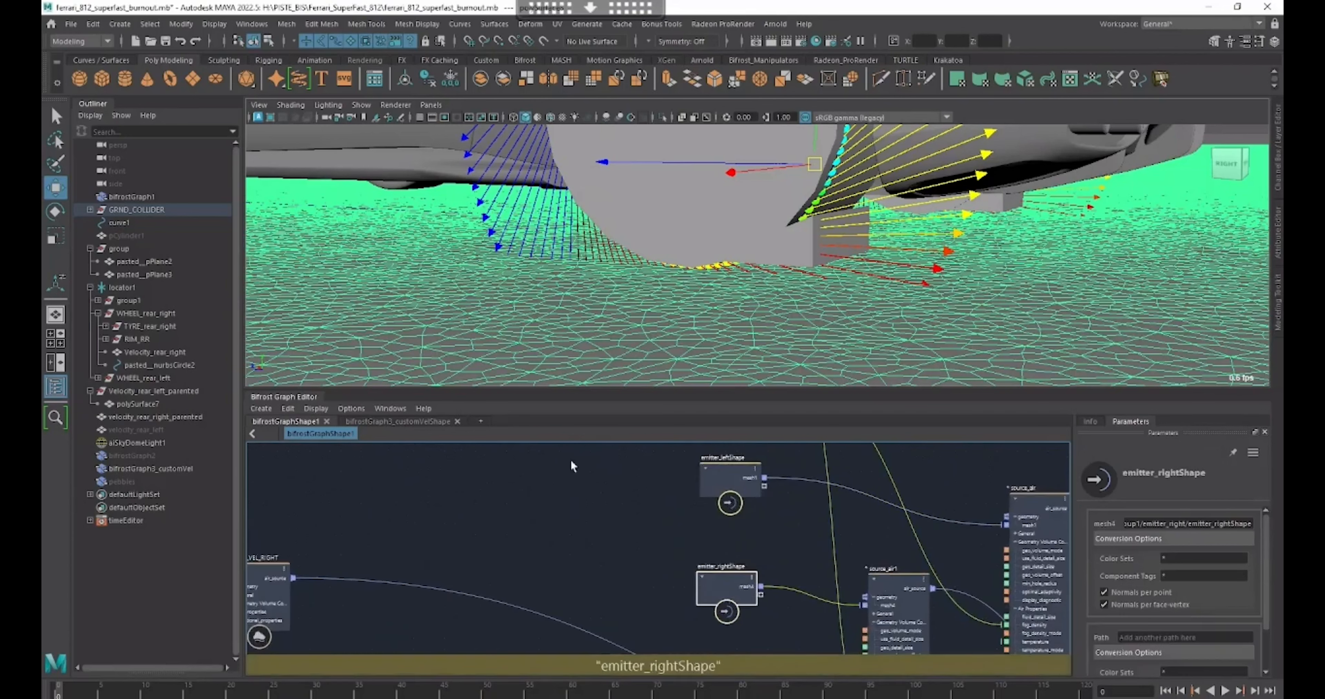
- Examine the wedge-shaped emitter mesh behind the rear wheel, isolating it briefly before showing the full scene again
{"action": "left_click", "coordinate": [782, 251]}
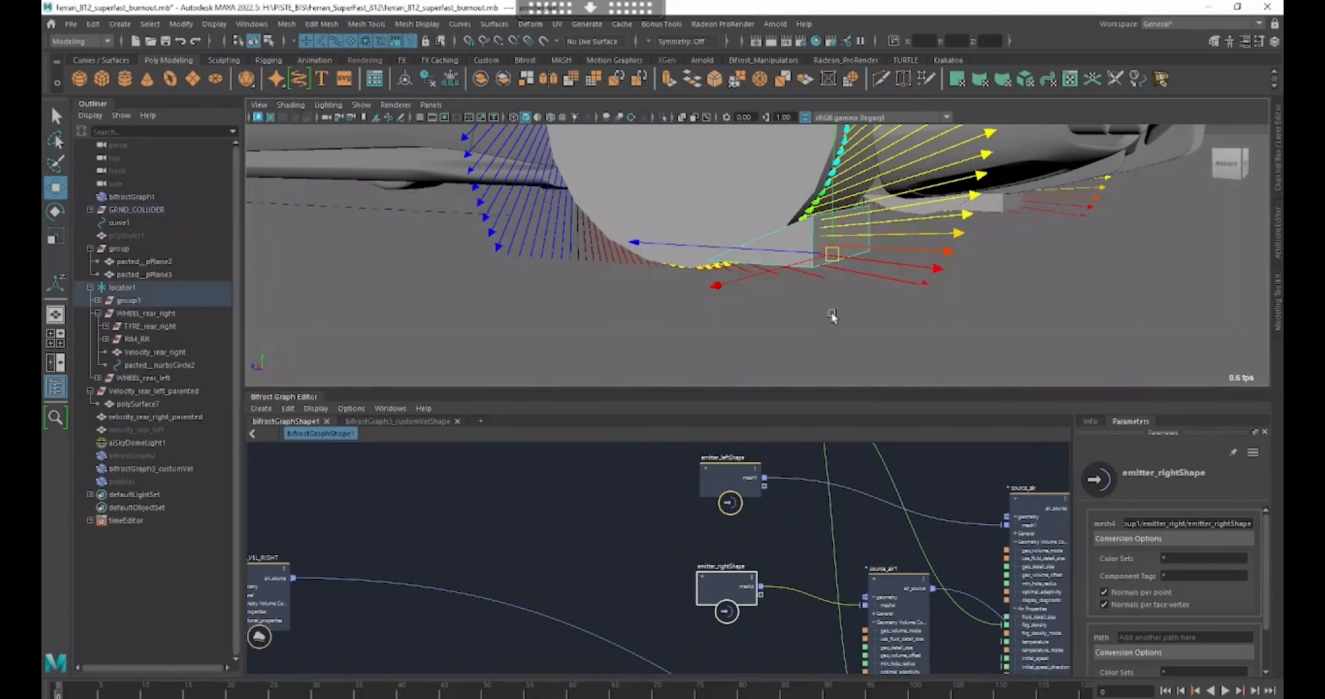
{"action": "left_click", "coordinate": [998, 199]}
{"action": "left_click_drag", "start_coordinate": [1052, 237], "coordinate": [929, 281], "text": "alt"}
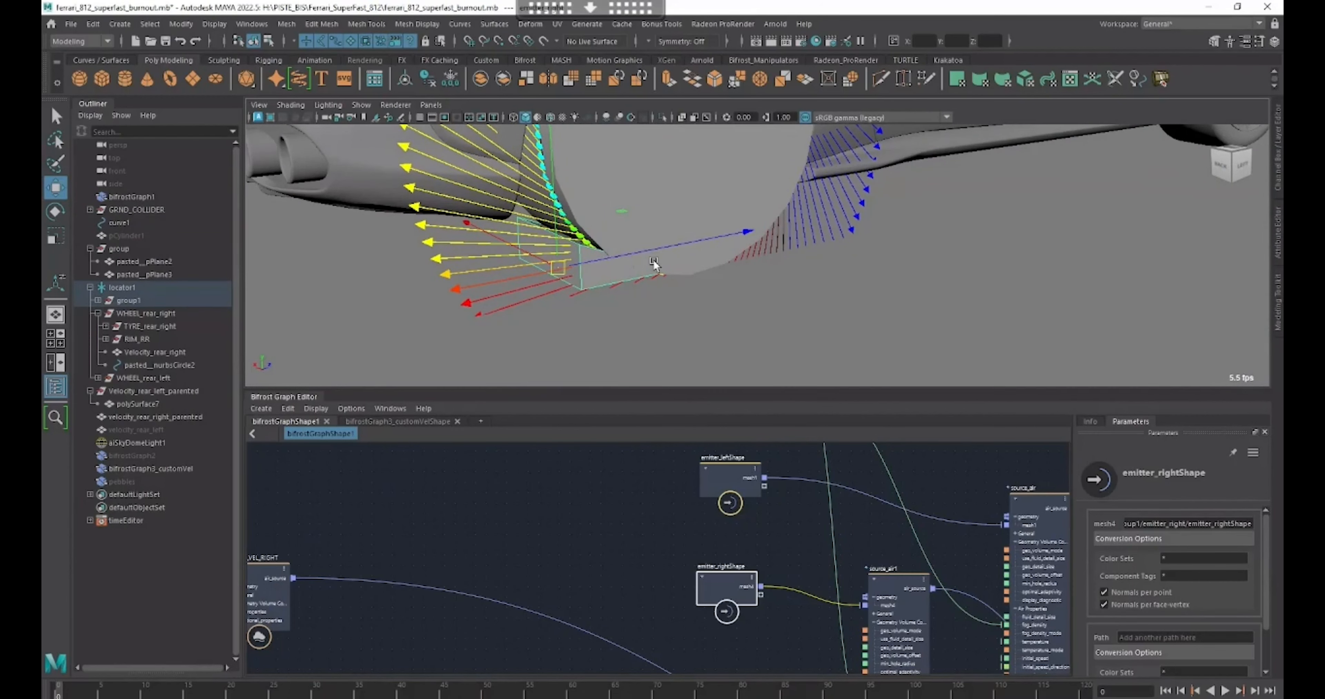
{"action": "left_click", "coordinate": [662, 118]}
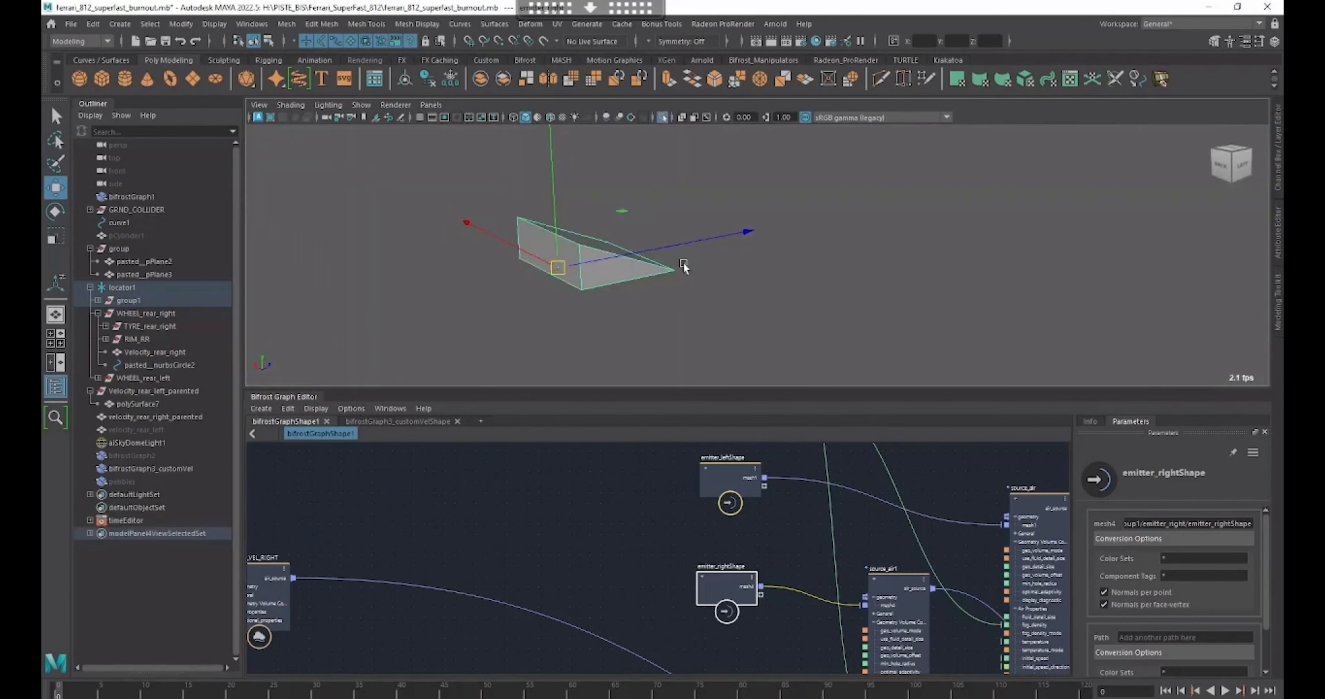
{"action": "left_click", "coordinate": [662, 117]}
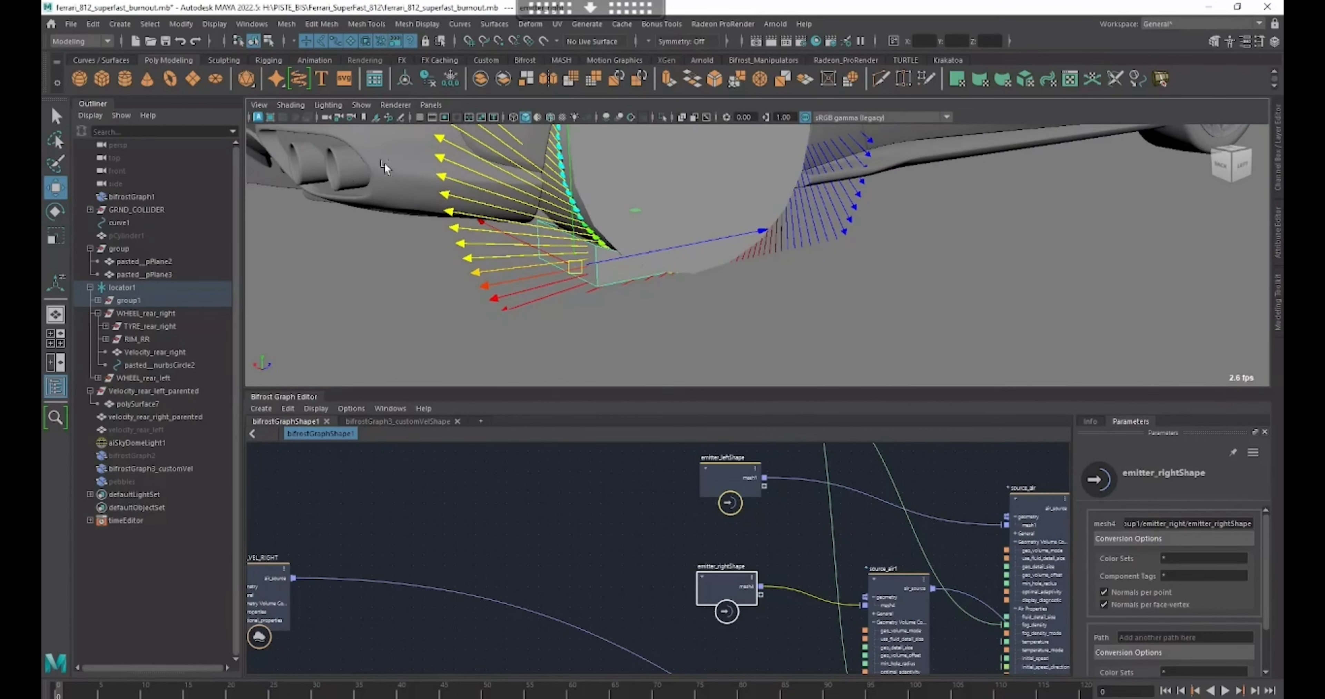
{"action": "mouse_move", "coordinate": [838, 289]}
{"action": "left_mouse_down", "text": "alt"}
{"action": "mouse_move", "coordinate": [855, 286]}
{"action": "mouse_move", "coordinate": [839, 264]}
{"action": "left_mouse_up", "text": "alt"}
- Check how the emitter_leftShape and emitter_rightShape meshes connect to the source_air and source_air1 nodes
{"action": "middle_click_drag", "start_coordinate": [947, 560], "coordinate": [844, 536], "text": "alt"}
{"action": "left_click_drag", "start_coordinate": [934, 552], "coordinate": [956, 515]}
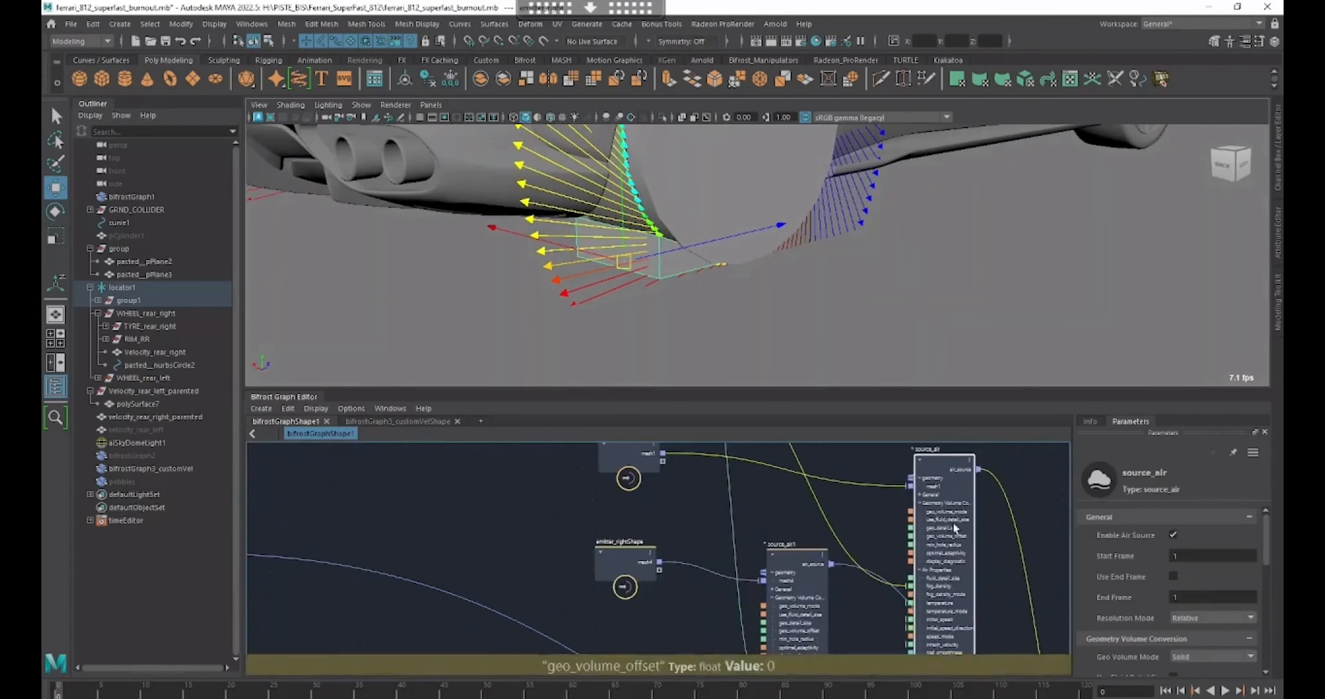
{"action": "middle_click_drag", "start_coordinate": [832, 531], "coordinate": [831, 543], "text": "alt"}
{"action": "left_click_drag", "start_coordinate": [620, 472], "coordinate": [614, 478]}
{"action": "left_click", "coordinate": [623, 579]}
{"action": "middle_click_drag", "start_coordinate": [729, 549], "coordinate": [723, 530], "text": "alt"}
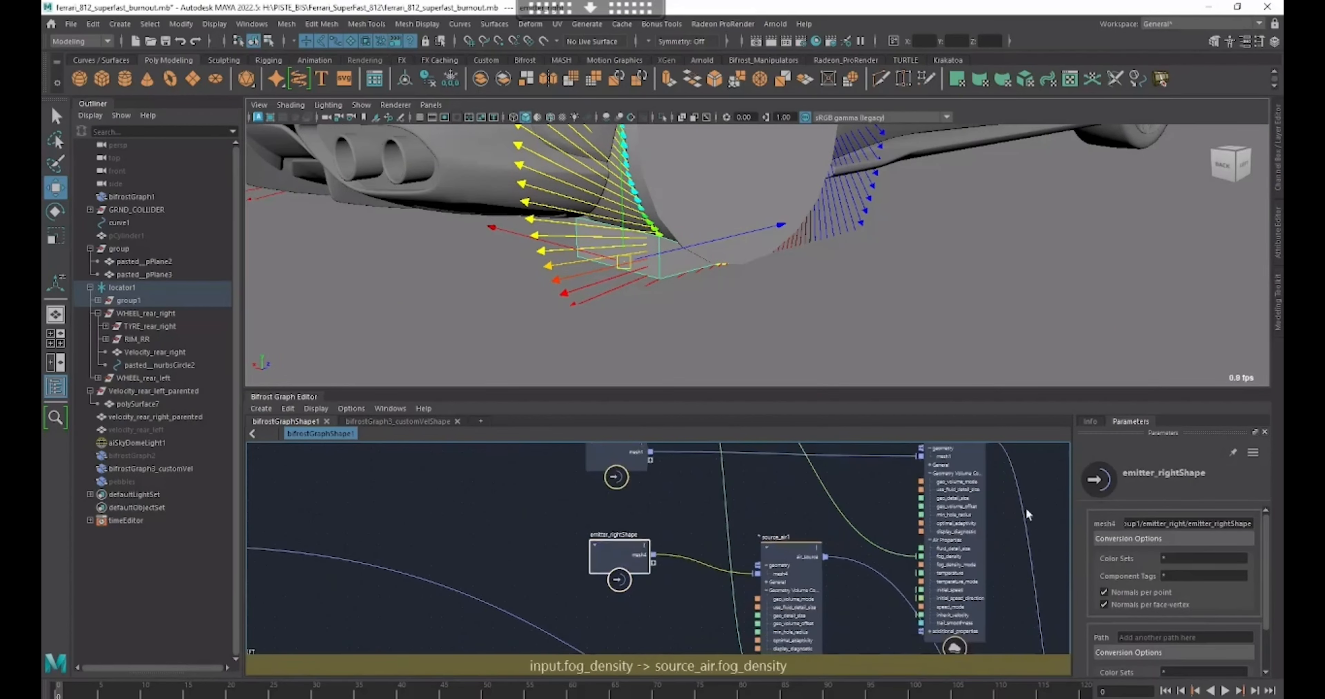
- Review the source_air1 parameters, including Geo Detail Size, Fluid Detail Size, Fog Density, Temperature, Speed Mode and Inherit Velocity
{"action": "middle_click_drag", "start_coordinate": [813, 555], "coordinate": [828, 527], "text": "alt"}
{"action": "left_click_drag", "start_coordinate": [810, 540], "coordinate": [811, 527]}
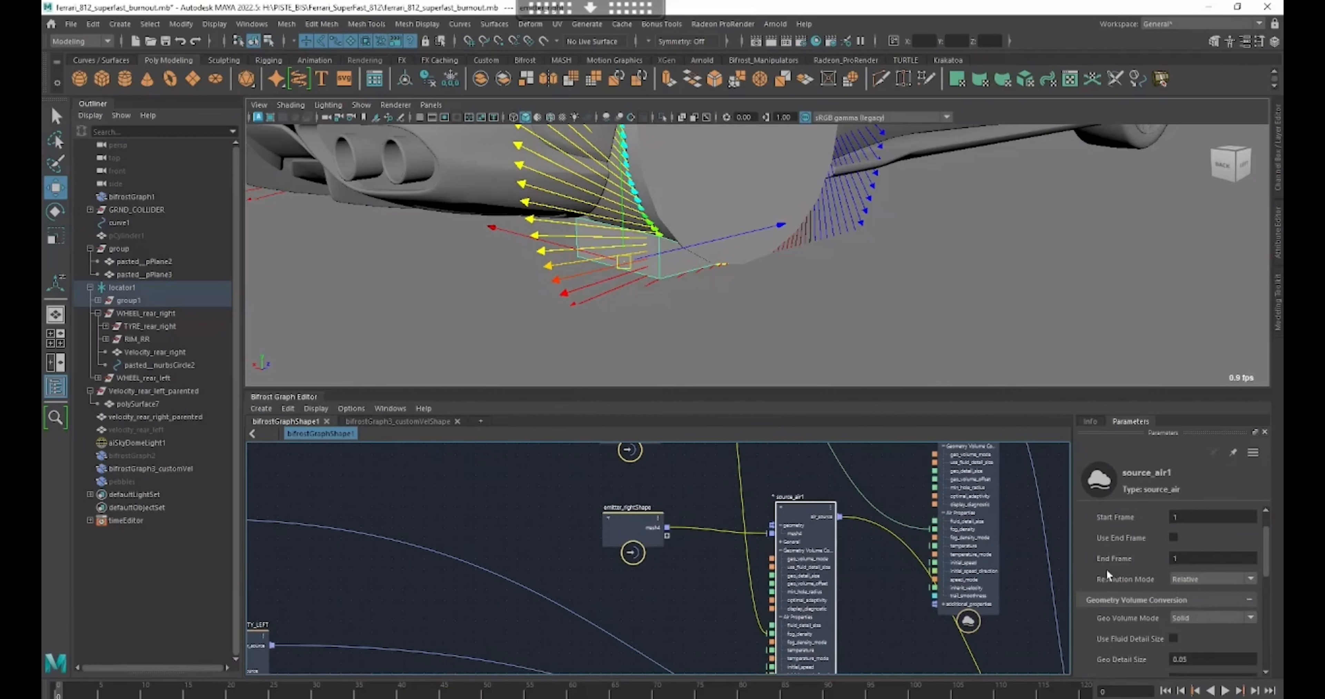
{"action": "scroll", "coordinate": [1106, 568], "scroll_direction": "down", "scroll_amount": 3}
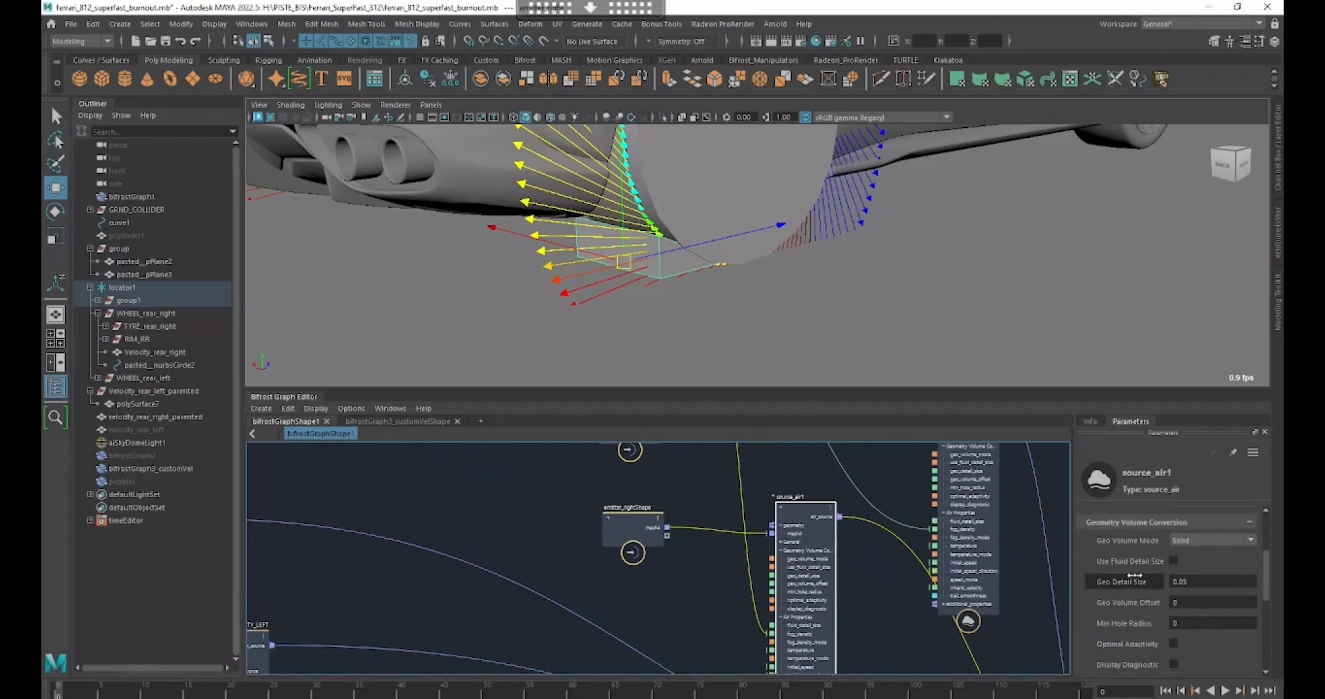
{"action": "scroll", "coordinate": [1131, 573], "scroll_direction": "down", "scroll_amount": 5}
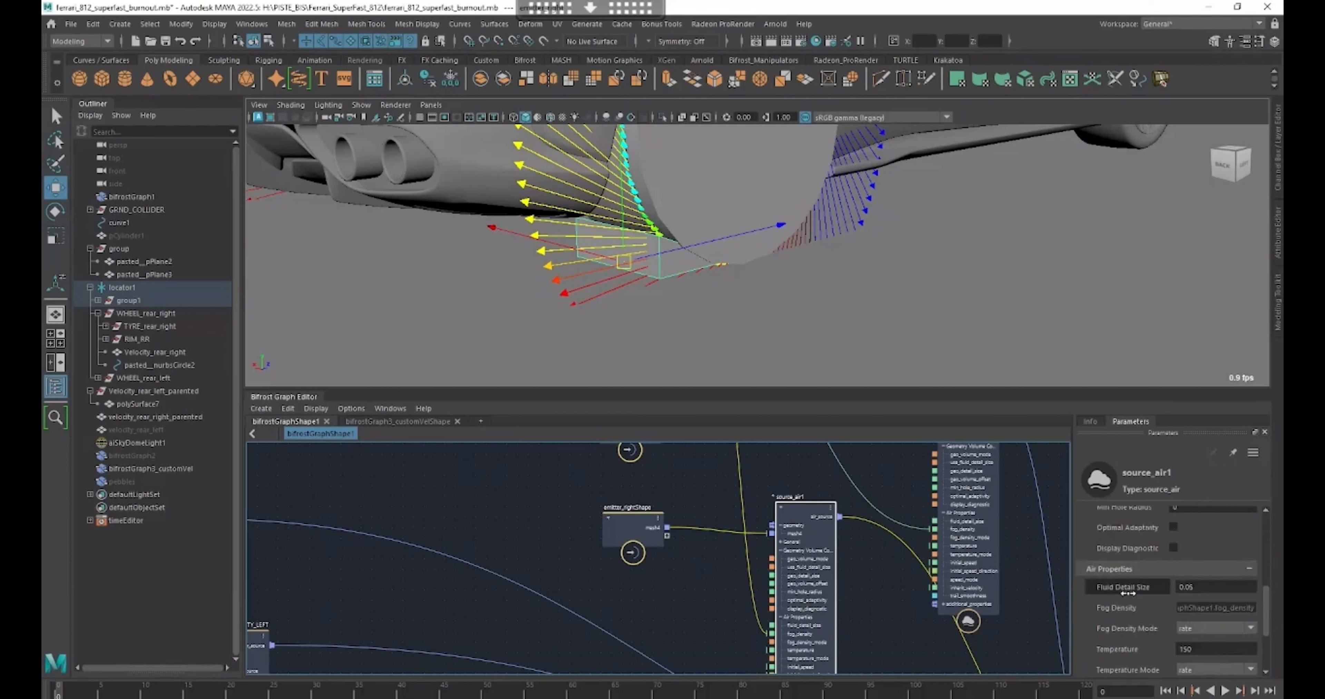
{"action": "scroll", "coordinate": [1130, 586], "scroll_direction": "down", "scroll_amount": 2}
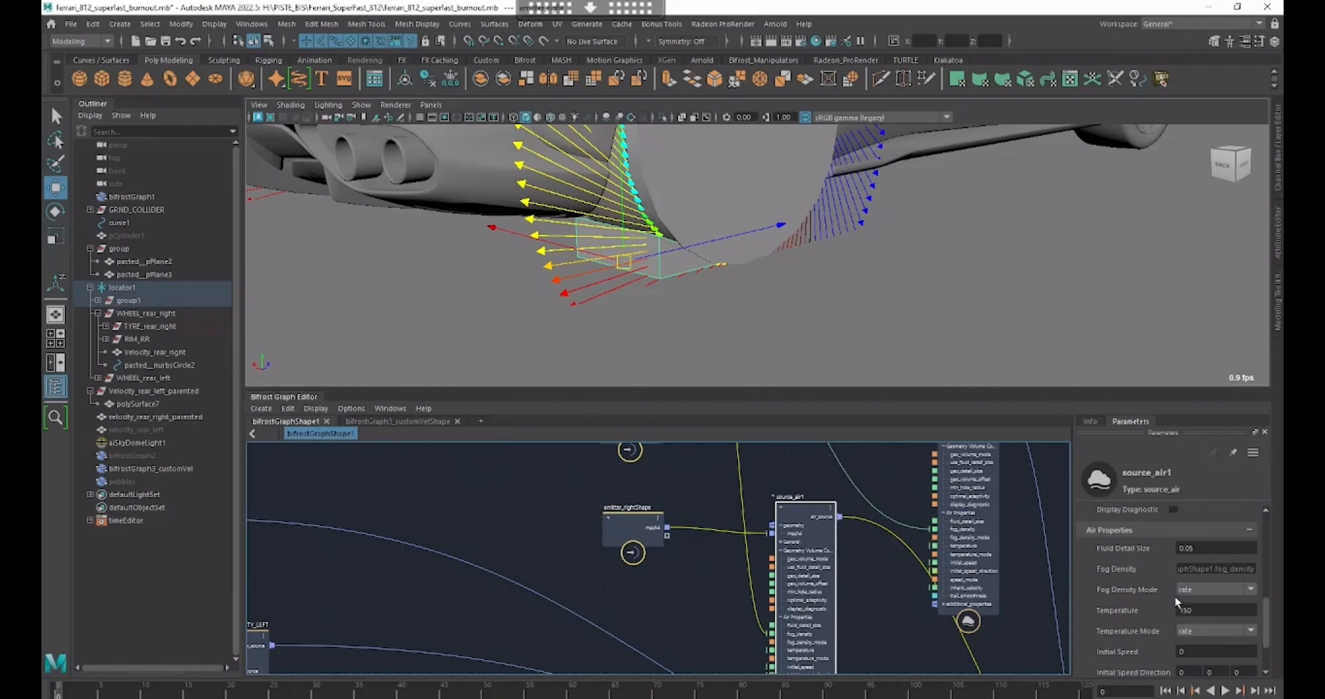
{"action": "scroll", "coordinate": [1157, 602], "scroll_direction": "down", "scroll_amount": 2}
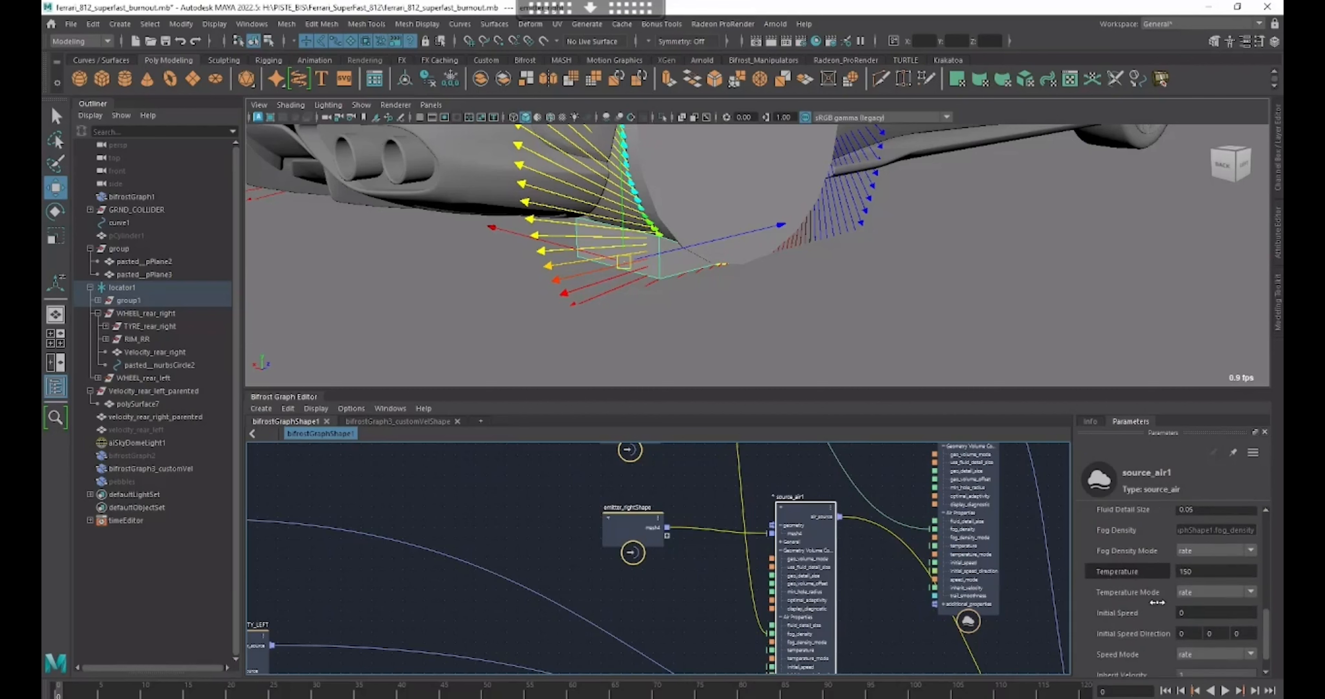
{"action": "scroll", "coordinate": [1157, 603], "scroll_direction": "down", "scroll_amount": 1}
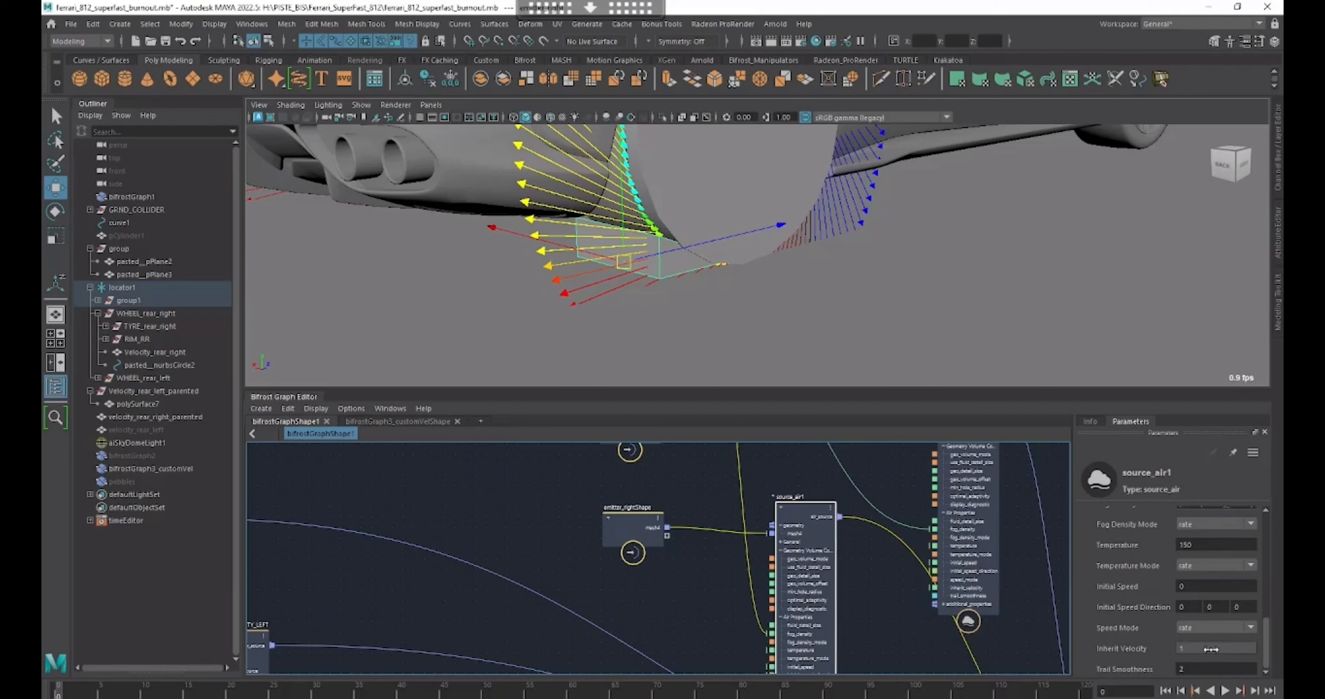
- Trace the Fog Density connection of source_air1 back to the graph's input node
{"action": "left_click", "coordinate": [632, 450]}
{"action": "middle_click_drag", "start_coordinate": [716, 464], "coordinate": [692, 396]}
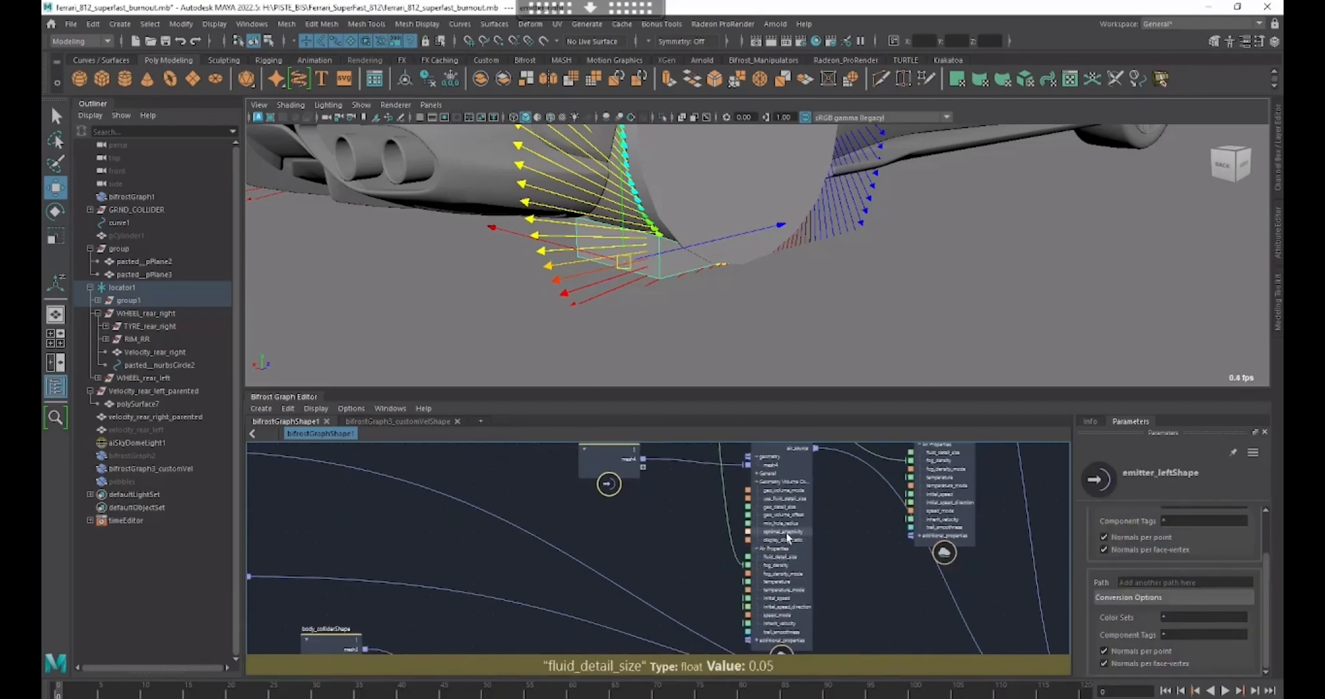
{"action": "left_click", "coordinate": [785, 531]}
{"action": "scroll", "coordinate": [1132, 617], "scroll_direction": "down", "scroll_amount": 3}
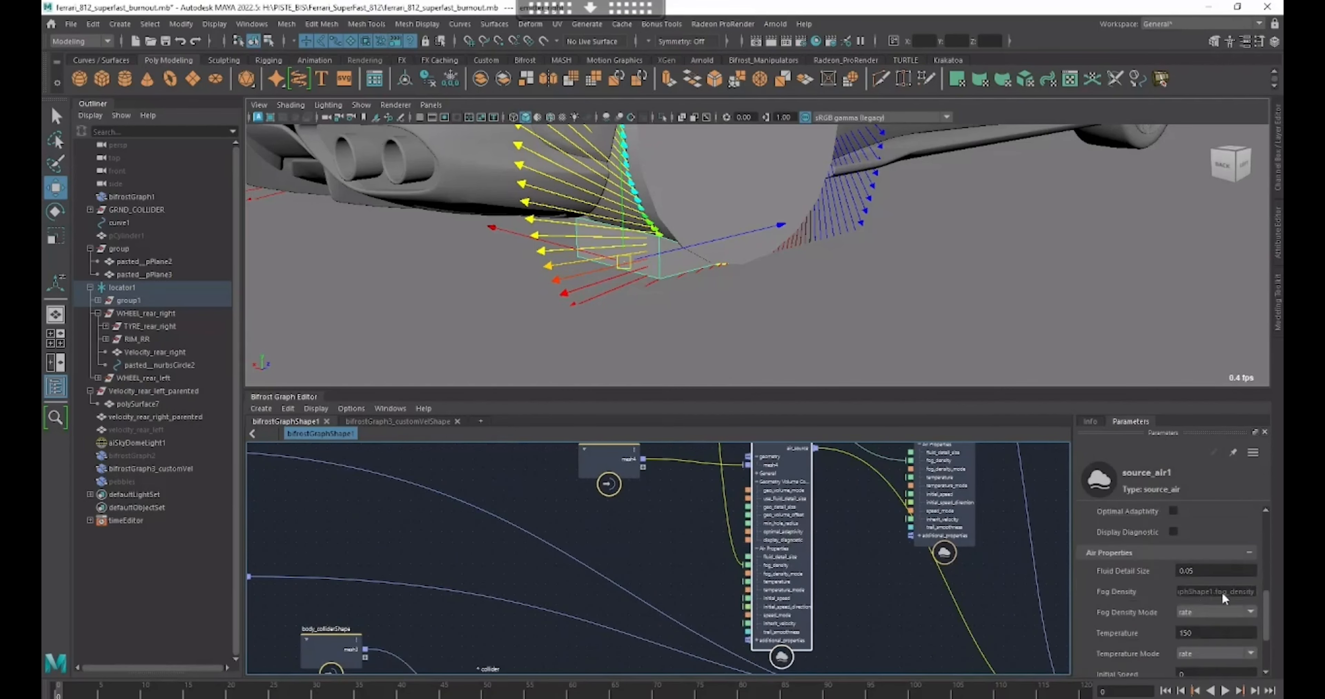
{"action": "middle_click_drag", "start_coordinate": [910, 514], "coordinate": [928, 674]}
{"action": "middle_click_drag", "start_coordinate": [731, 478], "coordinate": [752, 549]}
{"action": "left_click", "coordinate": [664, 514]}
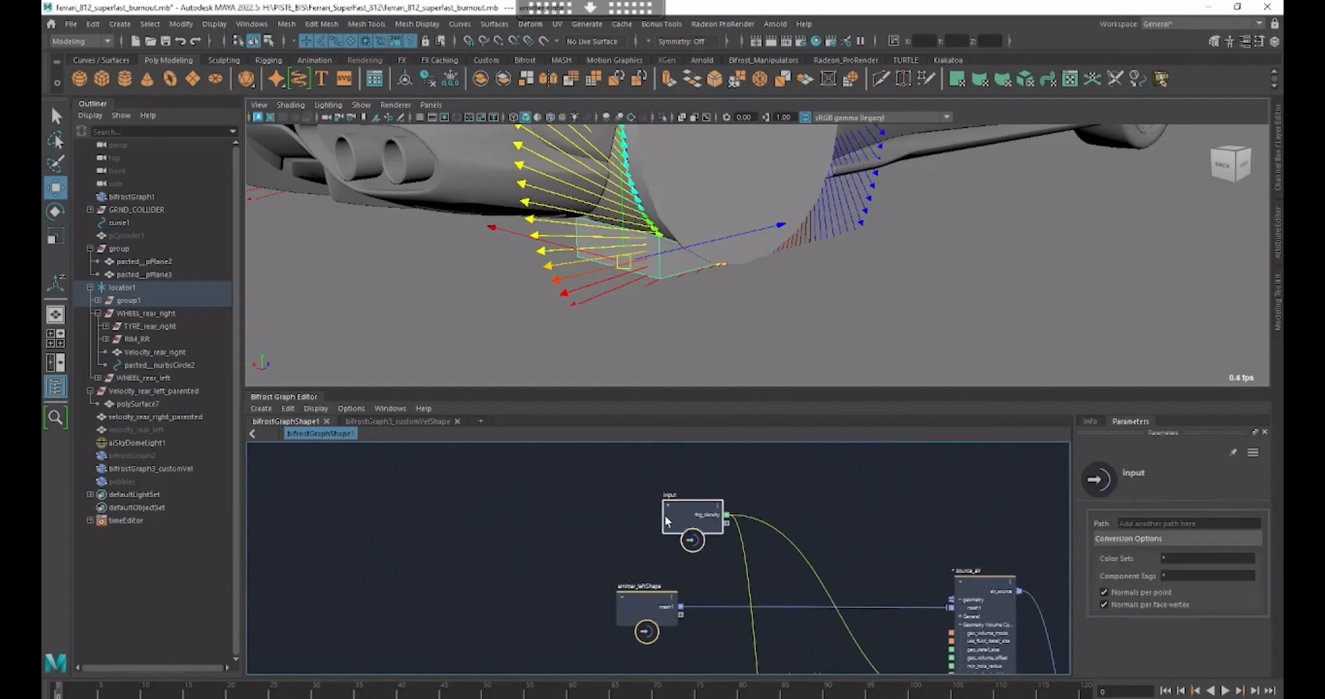
{"action": "middle_click_drag", "start_coordinate": [820, 520], "coordinate": [832, 493]}
- Inspect the keyframes of the fog_density animation curve among the extra attributes of bifrostGraphShape1, and close the attribute display
{"action": "left_click", "coordinate": [148, 196]}
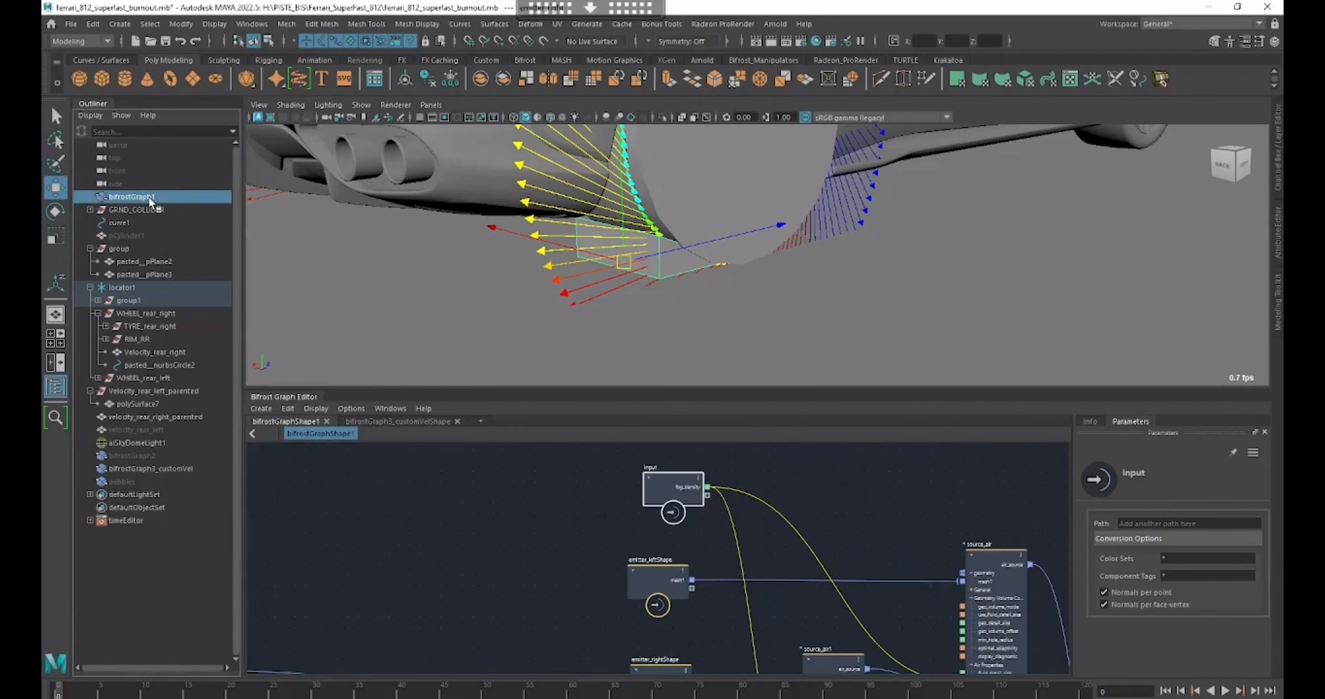
{"action": "key", "text": "ctrl+a"}
{"action": "left_click", "coordinate": [1075, 127]}
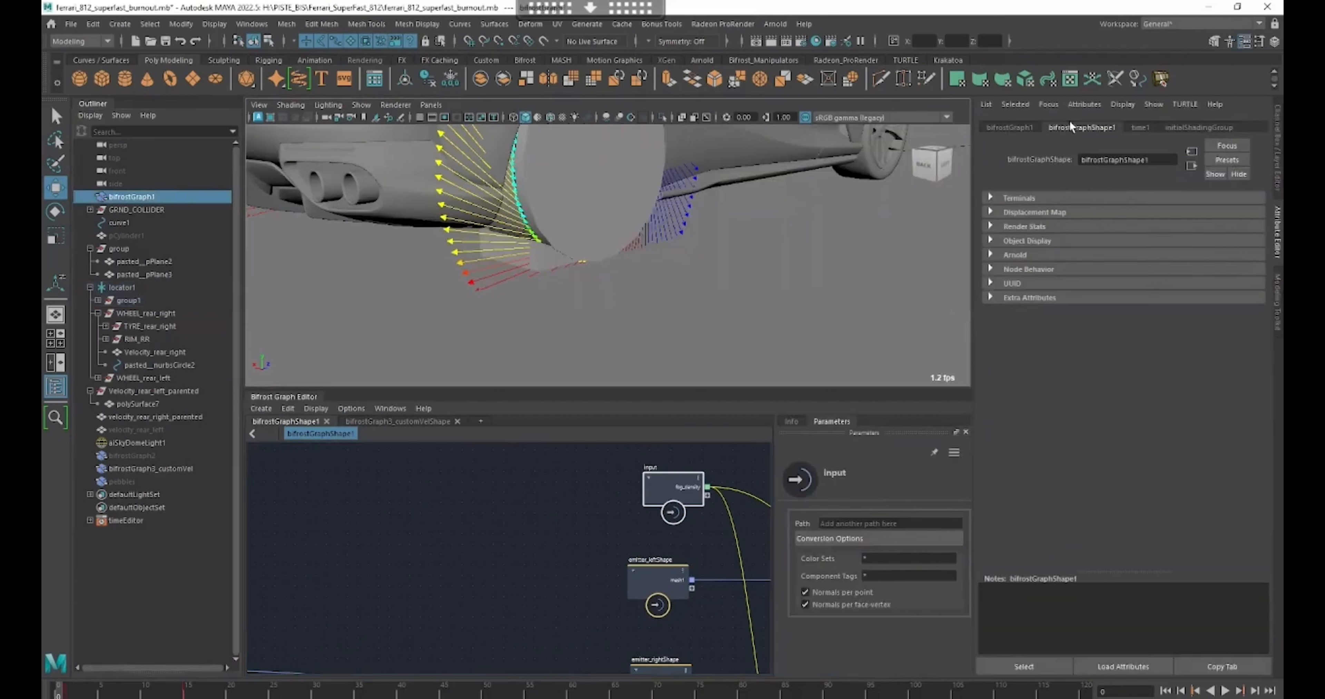
{"action": "left_click", "coordinate": [1041, 294]}
{"action": "right_click", "coordinate": [1098, 443]}
{"action": "left_click", "coordinate": [1123, 446]}
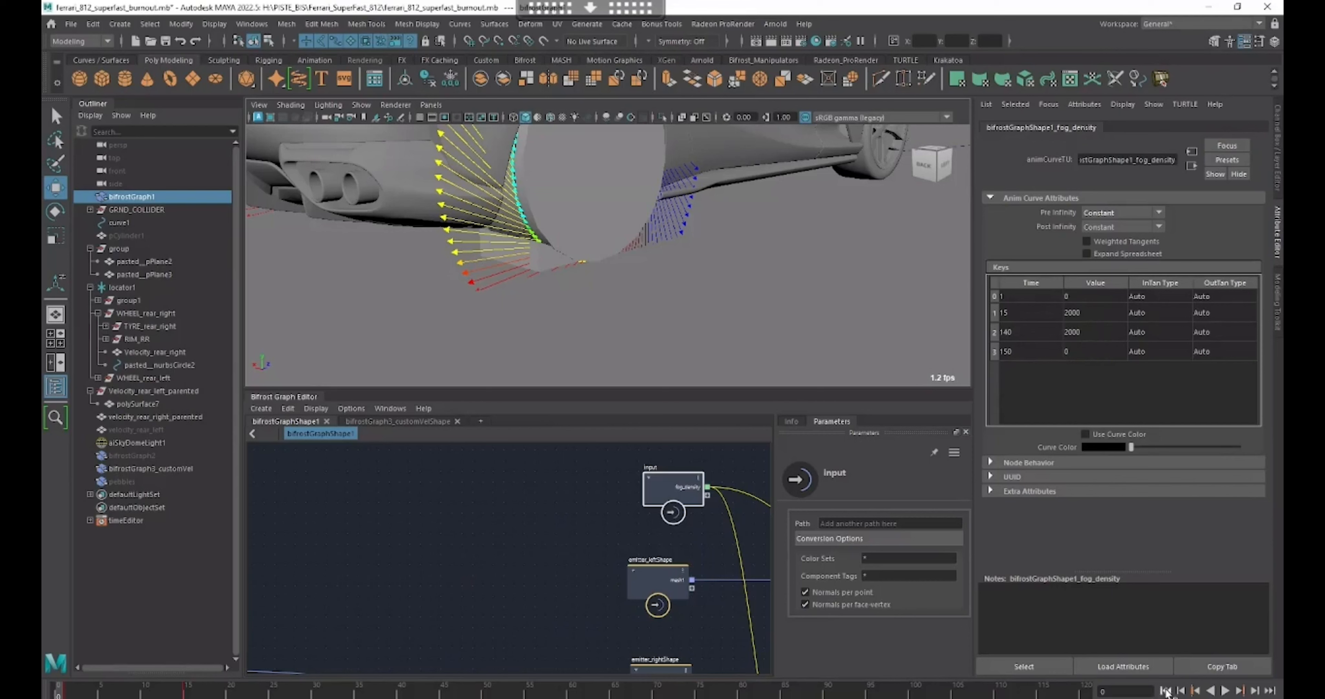
{"action": "left_click_drag", "start_coordinate": [688, 489], "coordinate": [679, 490]}
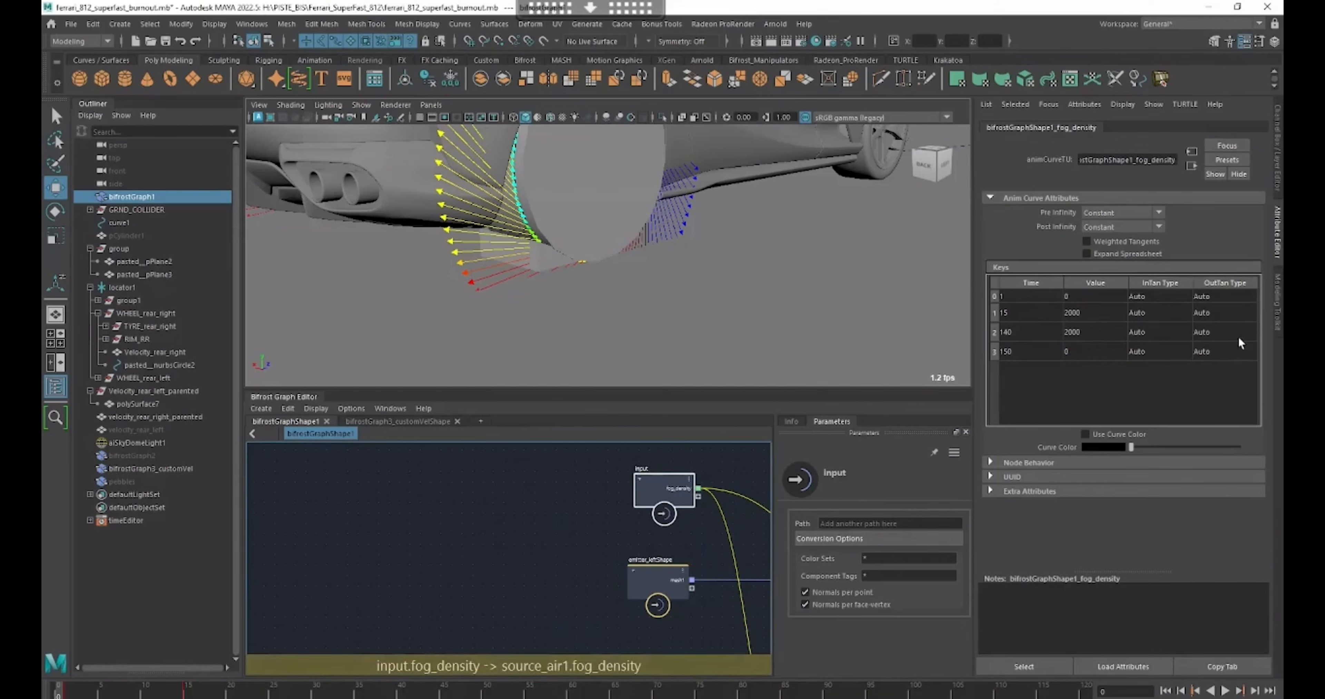
{"action": "left_click", "coordinate": [1276, 232]}
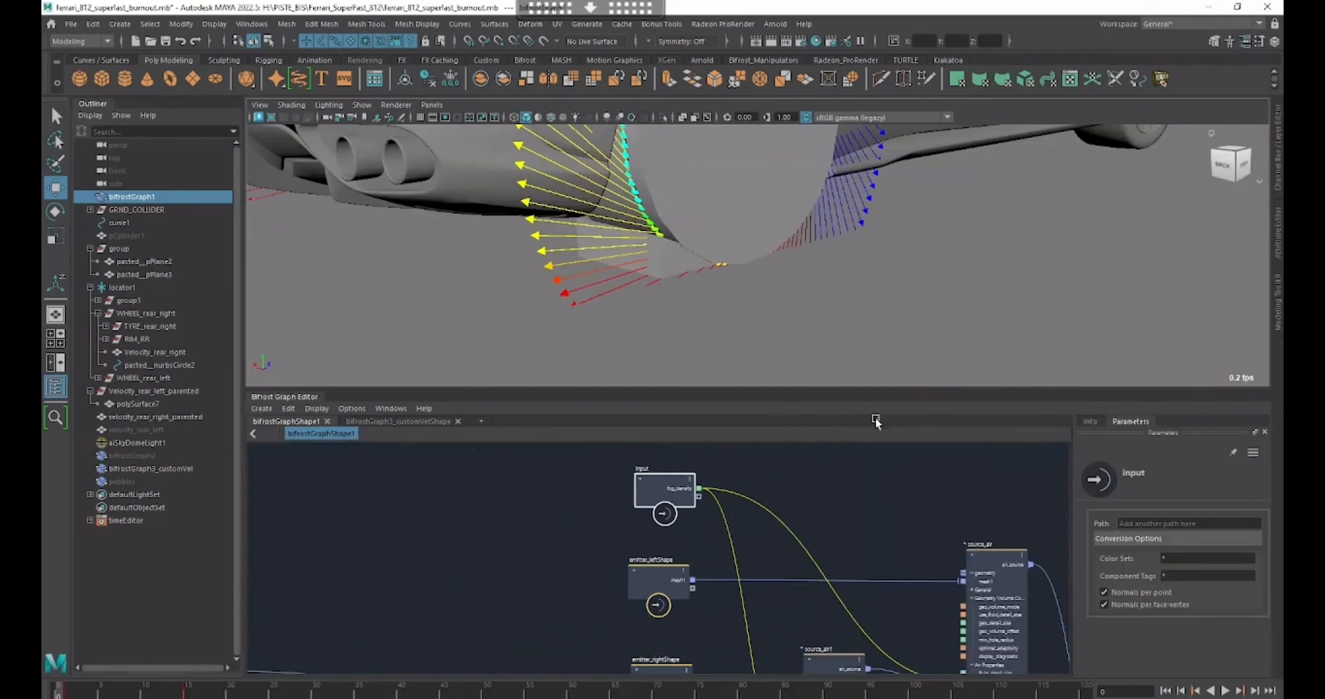
- Review the file_cache node's Mode and Filename, and read through its full Properties list
{"action": "scroll", "coordinate": [923, 543], "scroll_direction": "down", "scroll_amount": 2}
{"action": "middle_click_drag", "start_coordinate": [922, 543], "coordinate": [736, 451], "text": "alt"}
{"action": "middle_click_drag", "start_coordinate": [857, 604], "coordinate": [893, 522], "text": "alt"}
{"action": "middle_click_drag", "start_coordinate": [884, 568], "coordinate": [784, 461], "text": "alt"}
{"action": "middle_click_drag", "start_coordinate": [784, 461], "coordinate": [697, 416], "text": "alt"}
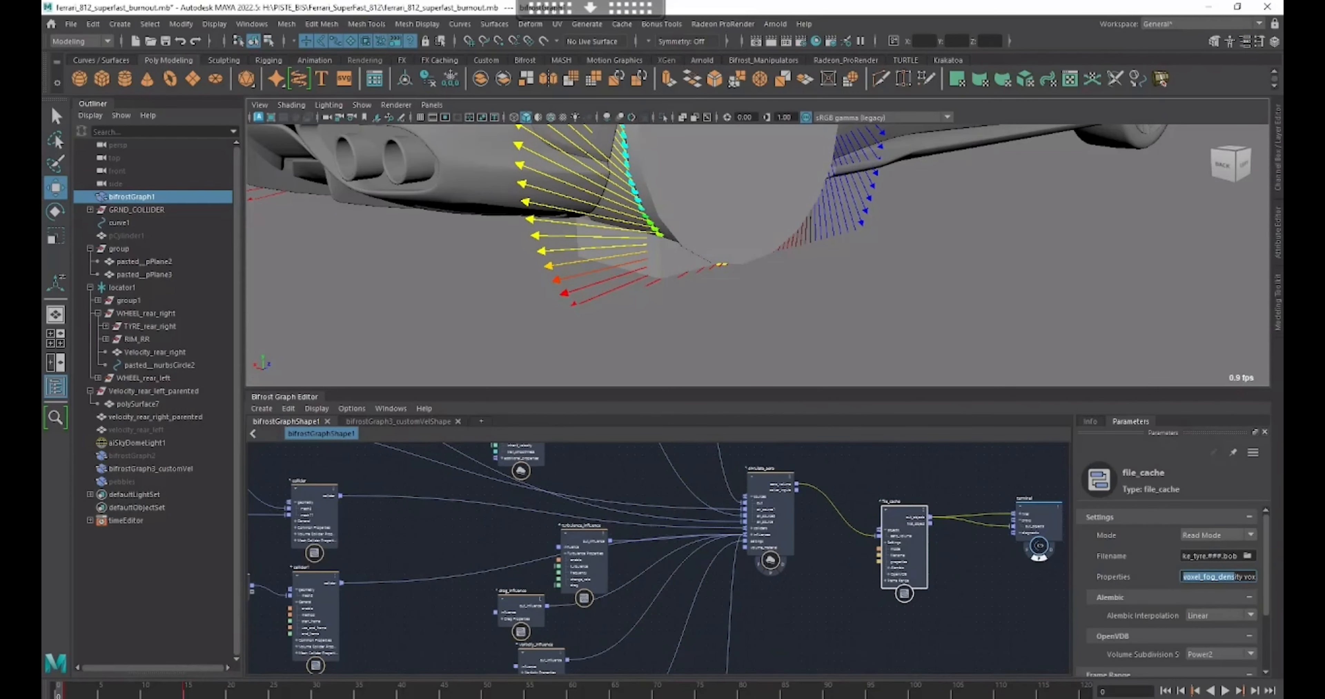
{"action": "left_click", "coordinate": [1224, 576]}
{"action": "key", "text": "Right"}
{"action": "key", "text": "Right"}
{"action": "key", "text": "Right"}
{"action": "key", "text": "Right"}
{"action": "key", "text": "Right"}
{"action": "key", "text": "Right"}
{"action": "key", "text": "Right"}
{"action": "key", "text": "Right"}
{"action": "key", "text": "Right"}
{"action": "key", "text": "Right"}
{"action": "key", "text": "Right"}
{"action": "key", "text": "Right"}
{"action": "key", "text": "Right"}
{"action": "key", "text": "Right"}
- Select the terminal2 node beside the collider nodes and play back the burnout smoke simulation around the car
{"action": "middle_click_drag", "start_coordinate": [893, 485], "coordinate": [935, 535], "text": "alt"}
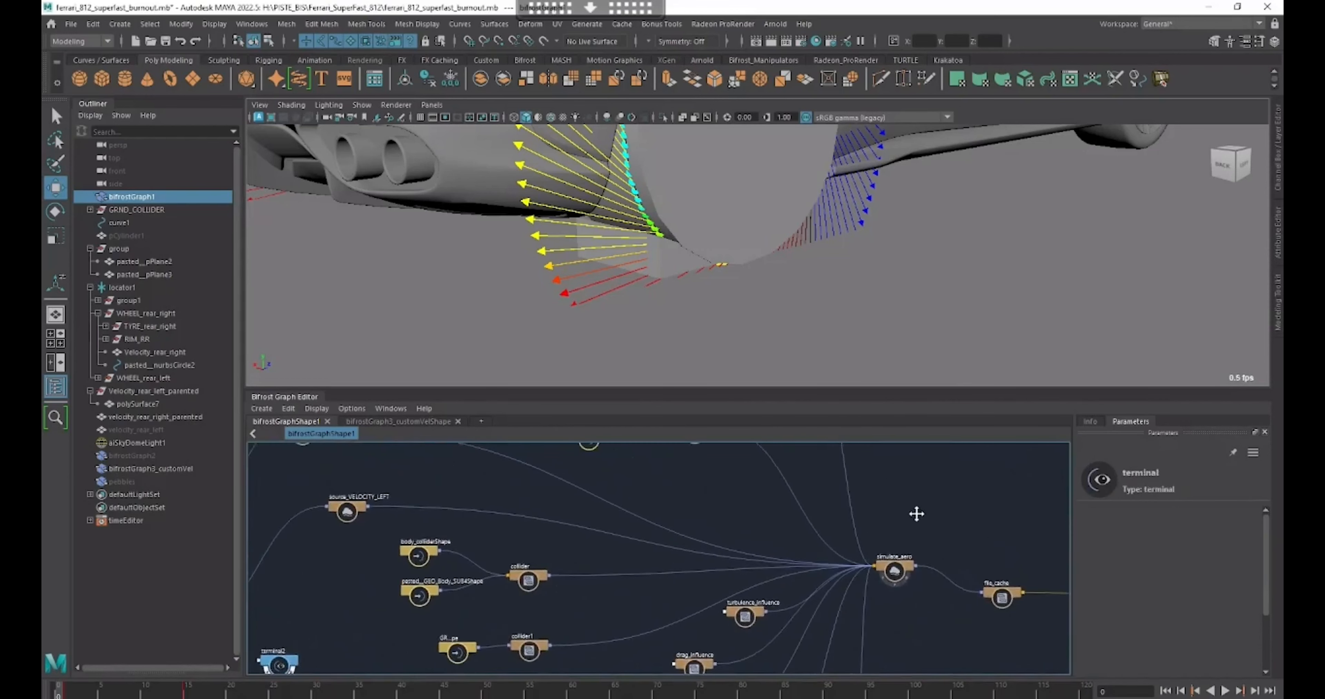
{"action": "right_click_drag", "start_coordinate": [909, 514], "coordinate": [790, 512], "text": "alt"}
{"action": "middle_click_drag", "start_coordinate": [792, 516], "coordinate": [771, 542], "text": "alt"}
{"action": "left_click", "coordinate": [532, 639]}
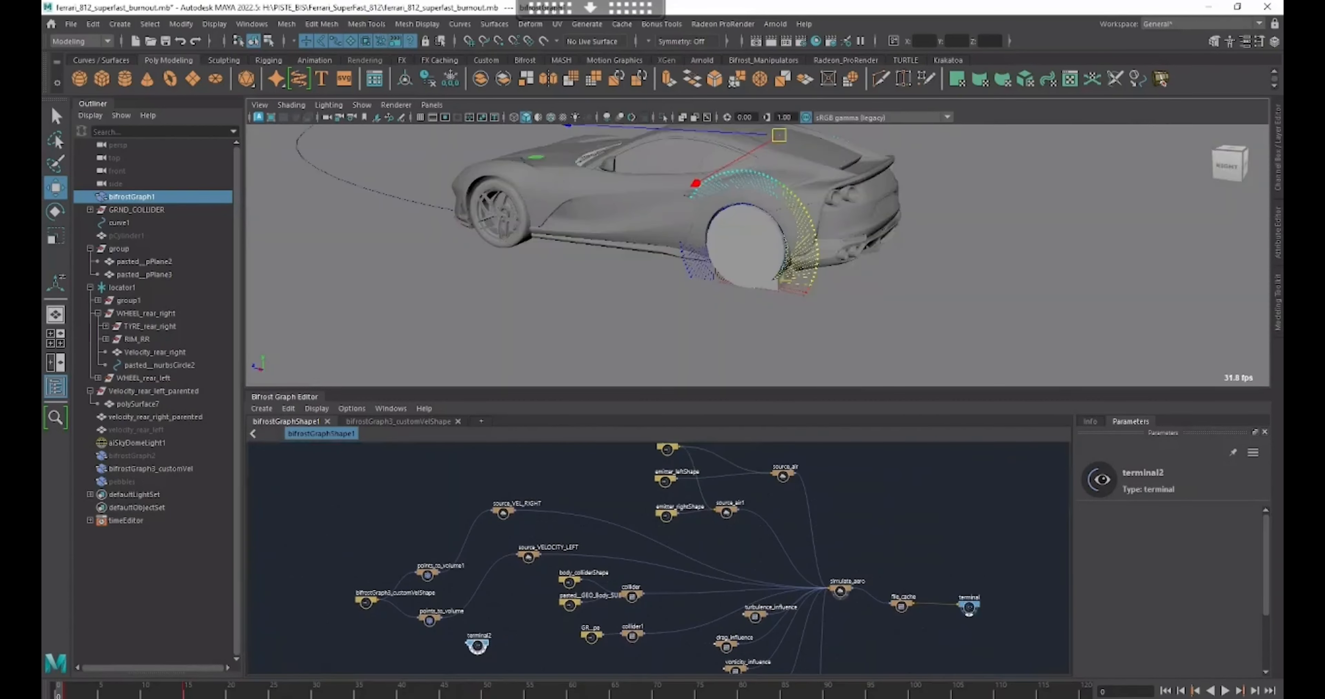
{"action": "left_click", "coordinate": [1225, 691]}
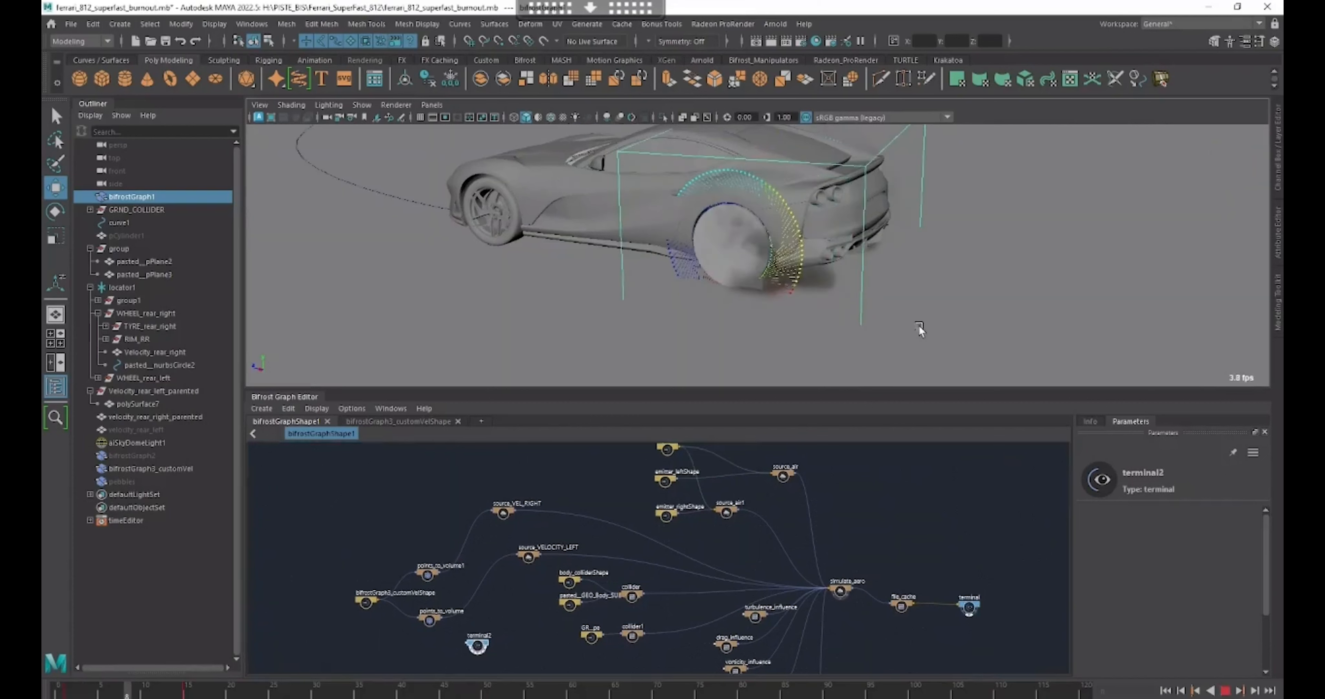